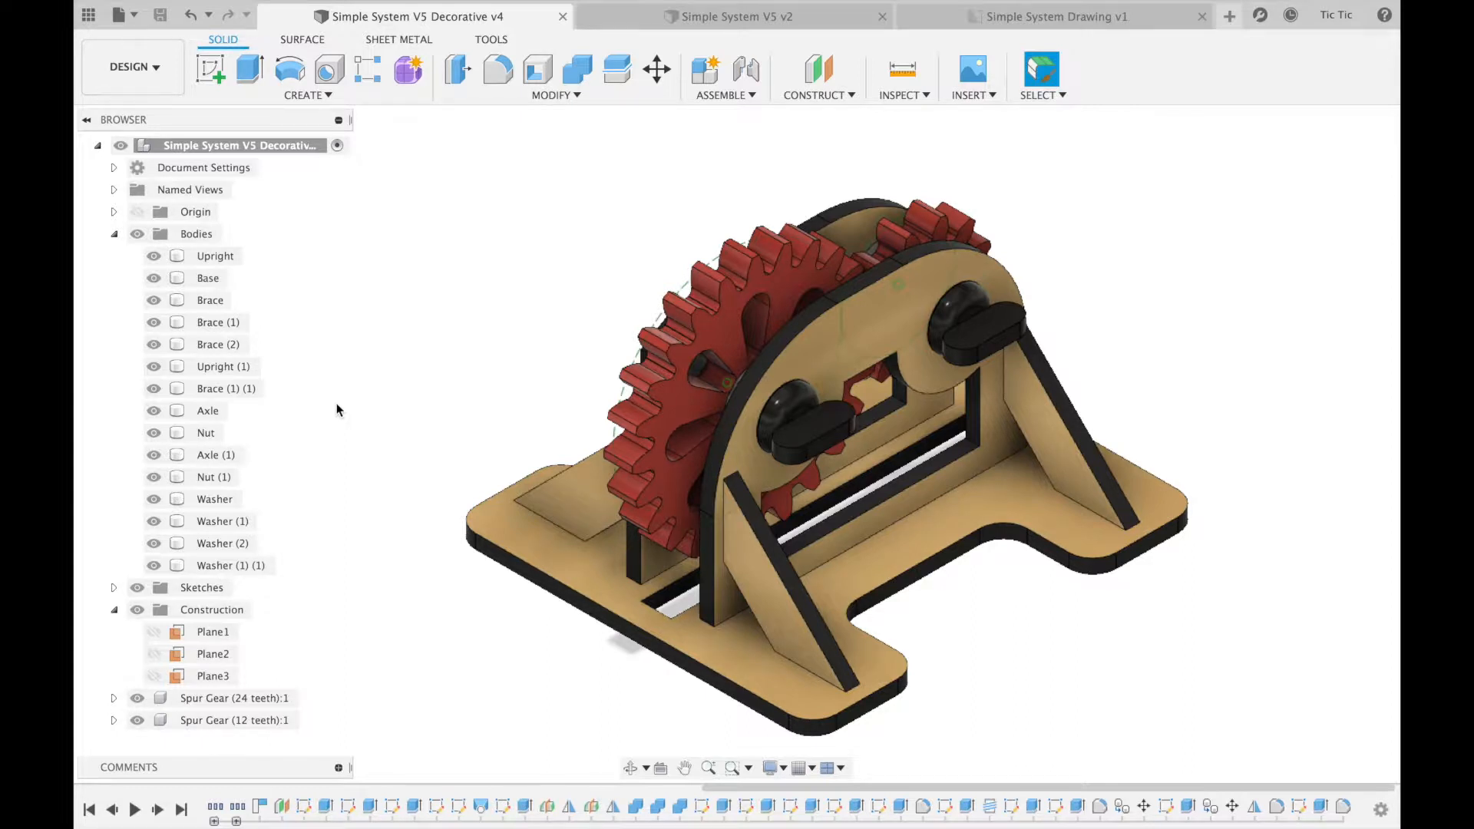
Create a new empty, activated component named DXF Images under the top-level design
click(837, 435)
key(Escape)
click(315, 95)
click(258, 112)
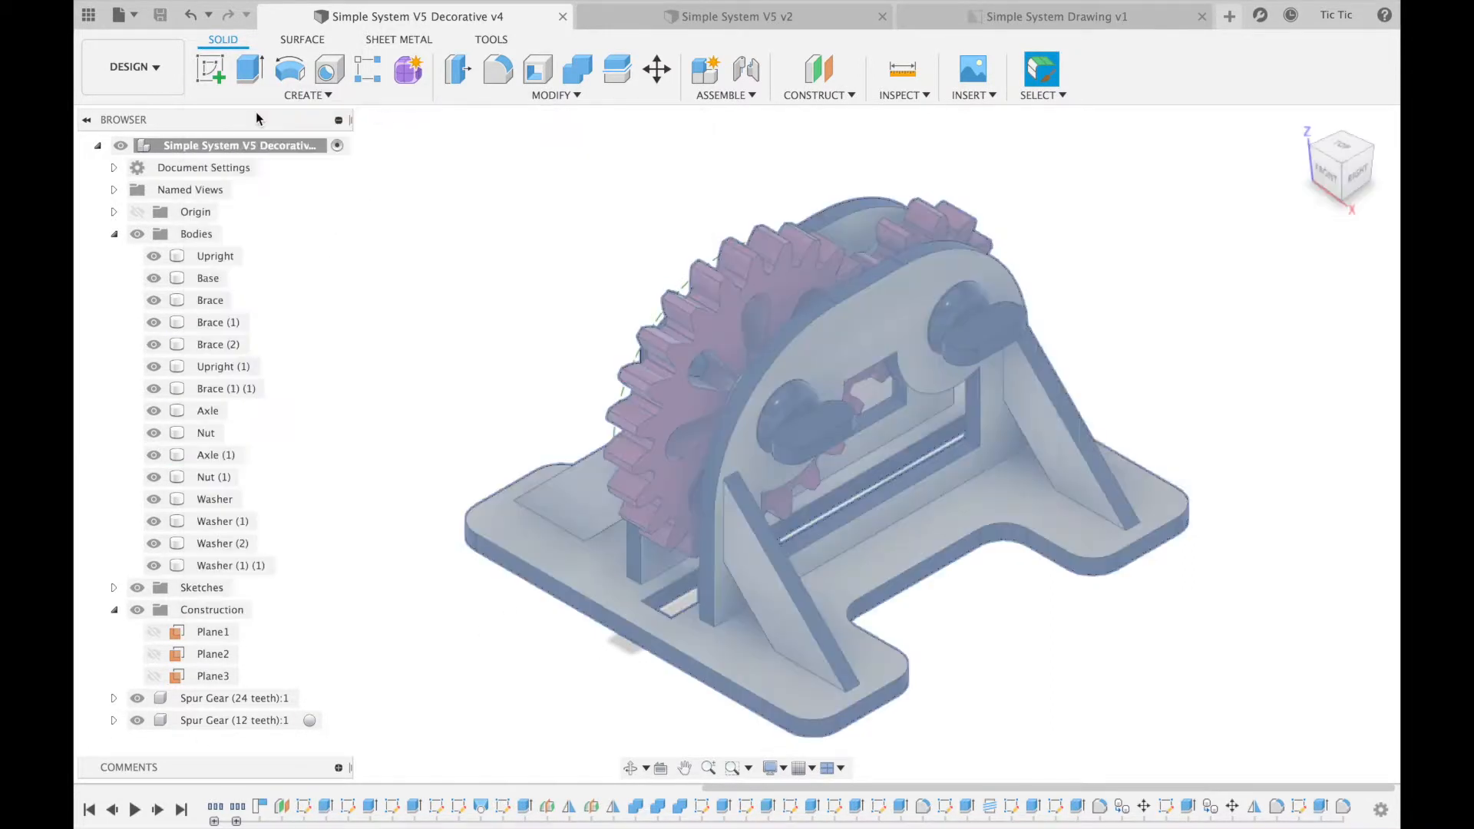
drag(1287, 313, 1177, 314)
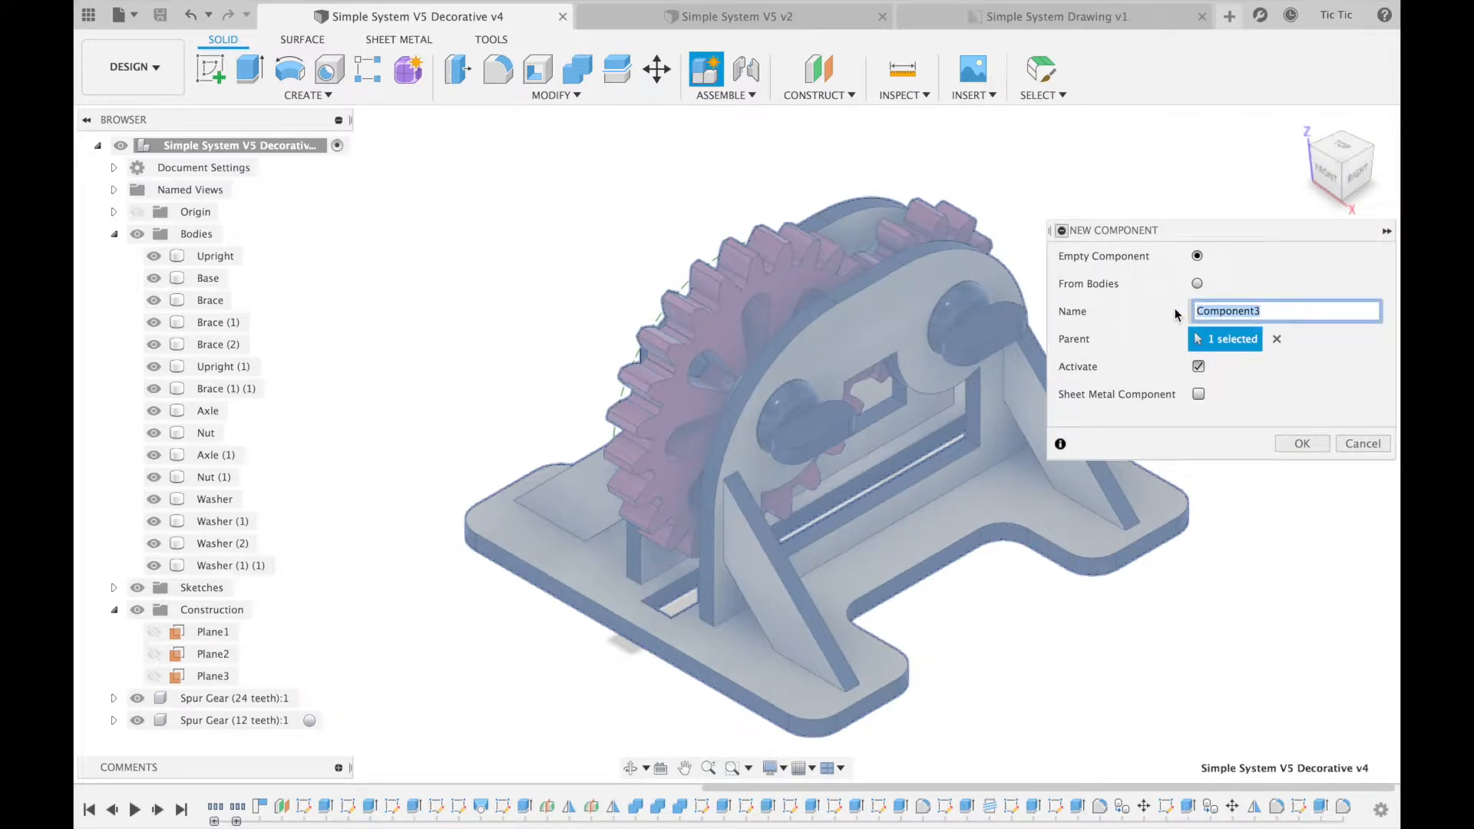
text(DXF F)
key(BackSpace)
text(Images)
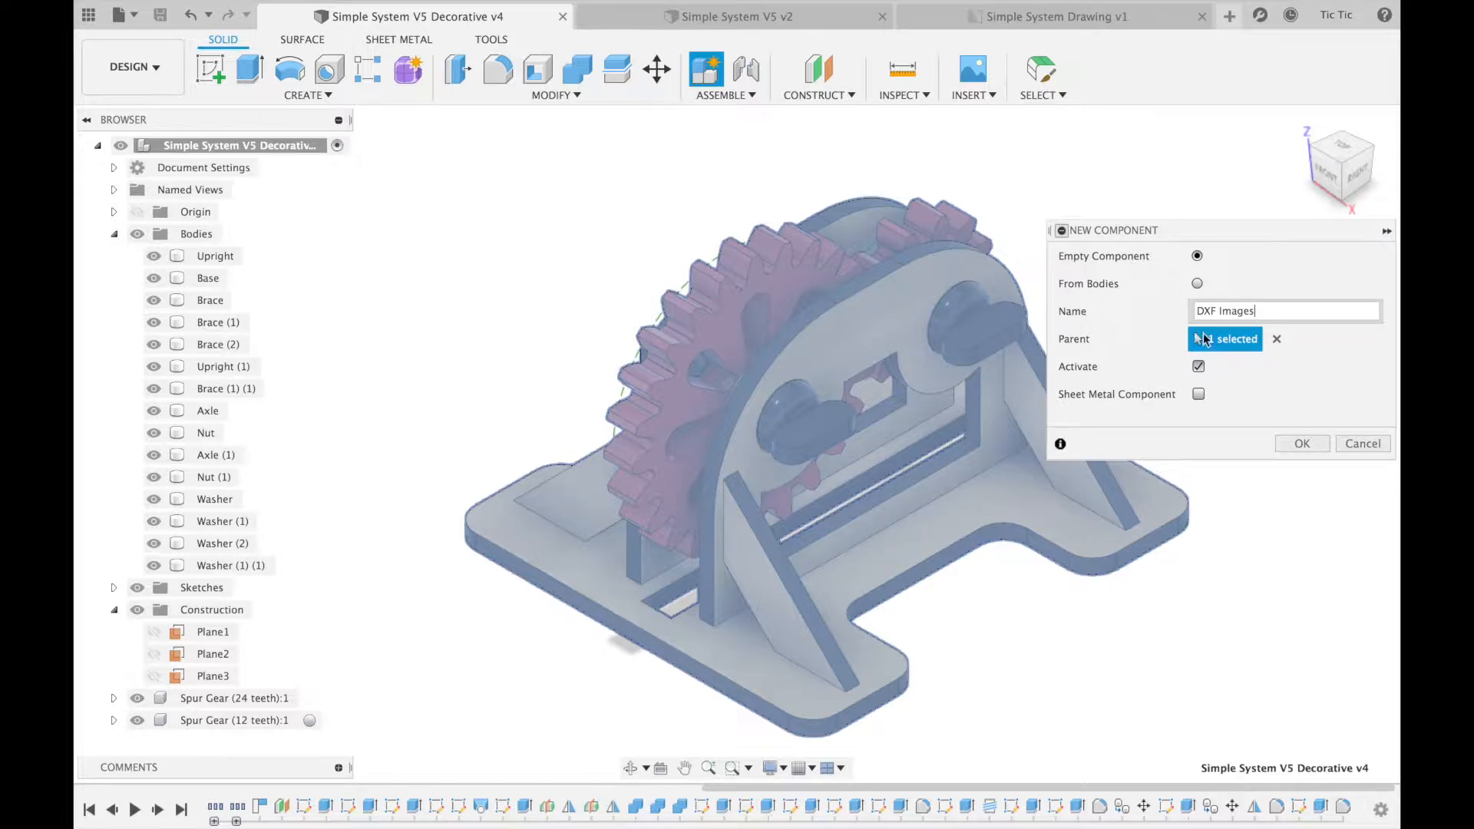
click(1304, 445)
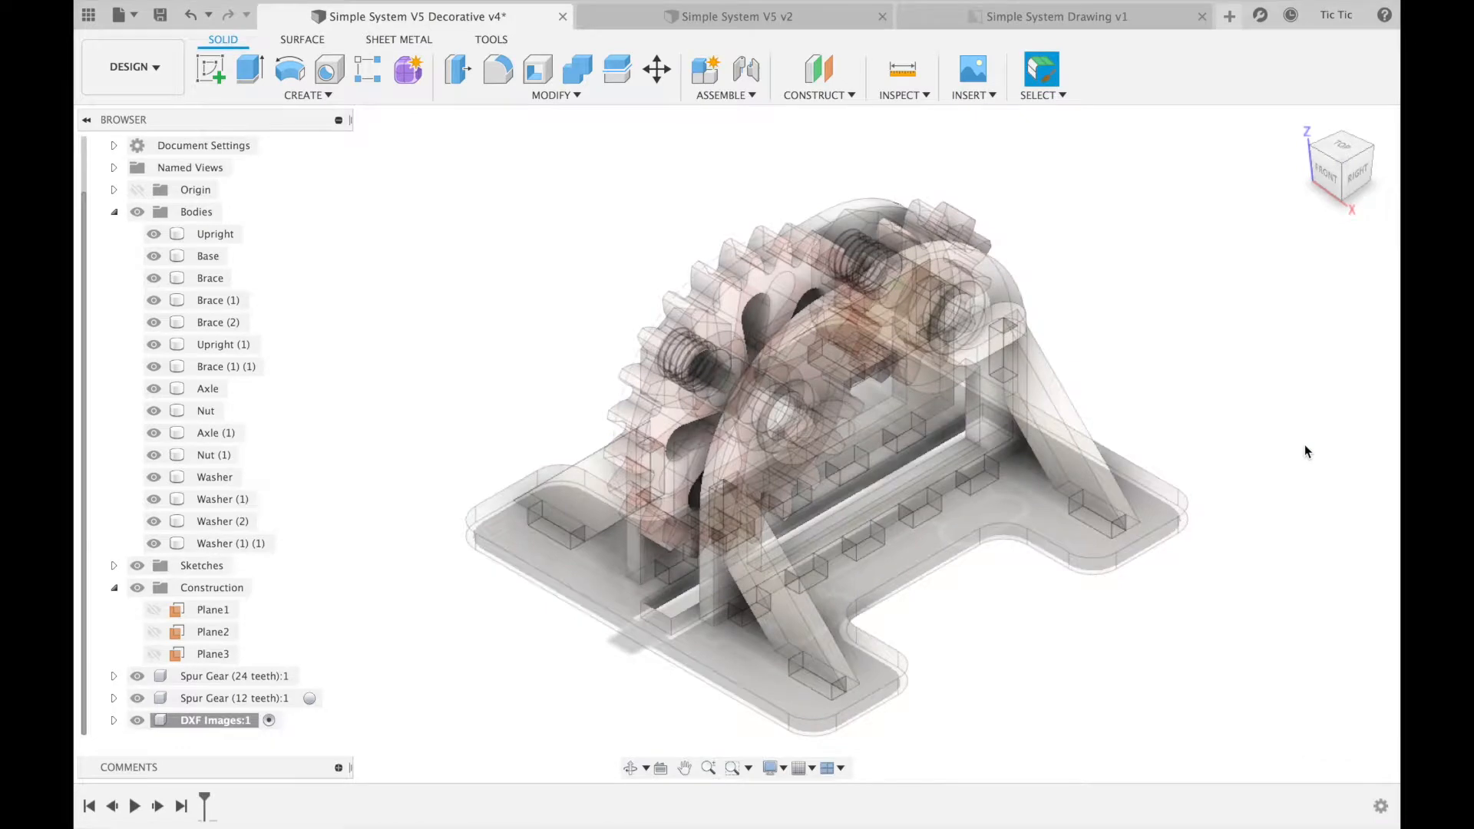
Hide the duplicate bodies Brace (1), Brace (2), Brace (1) (1) and Upright (1), keeping one of each part
scroll(440, 541, down, 3)
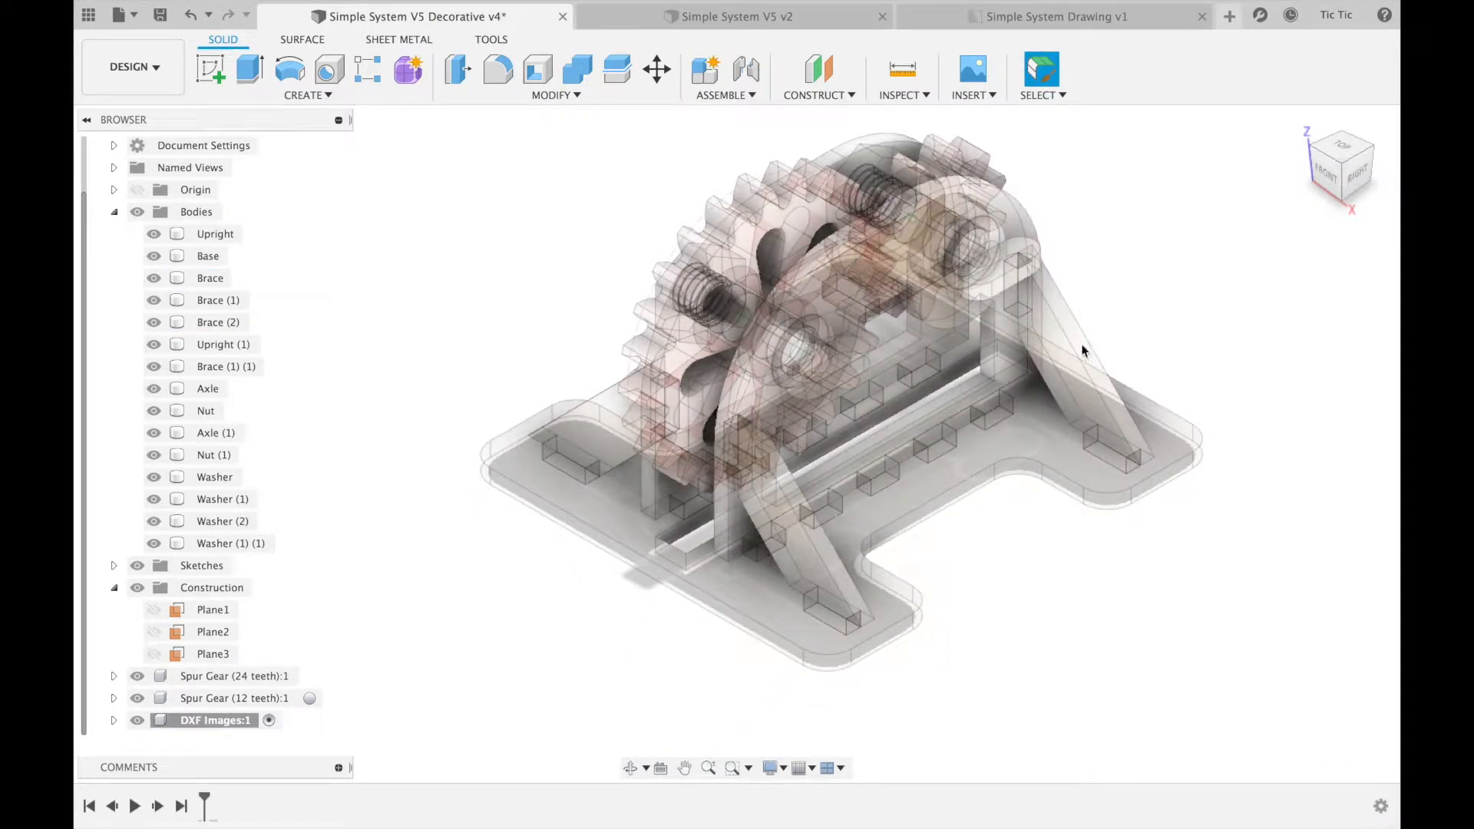
mouse_move(1345, 183)
mouse_down()
mouse_move(1297, 157)
mouse_move(1277, 188)
mouse_up()
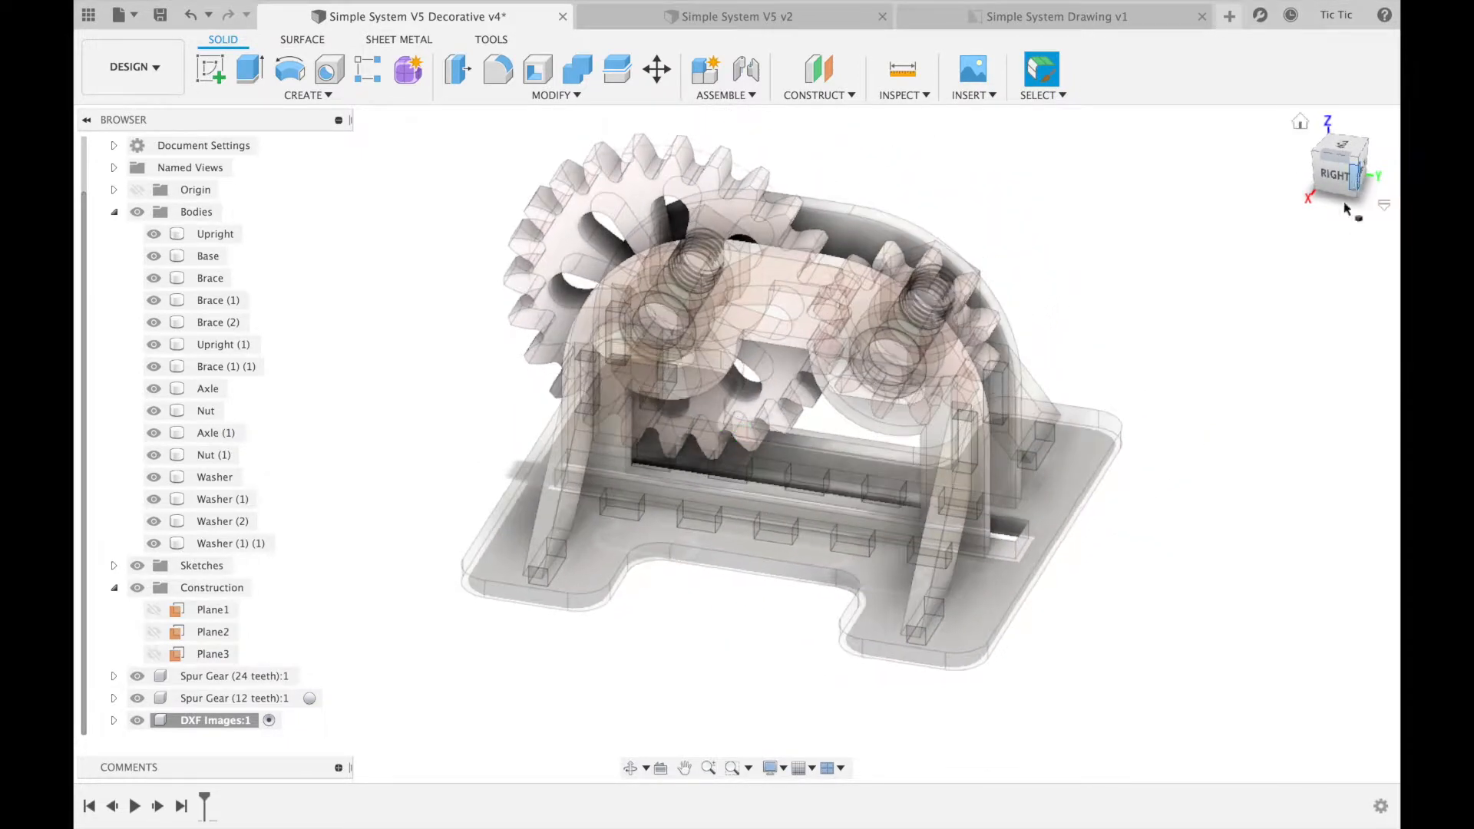
scroll(1258, 316, left, 2)
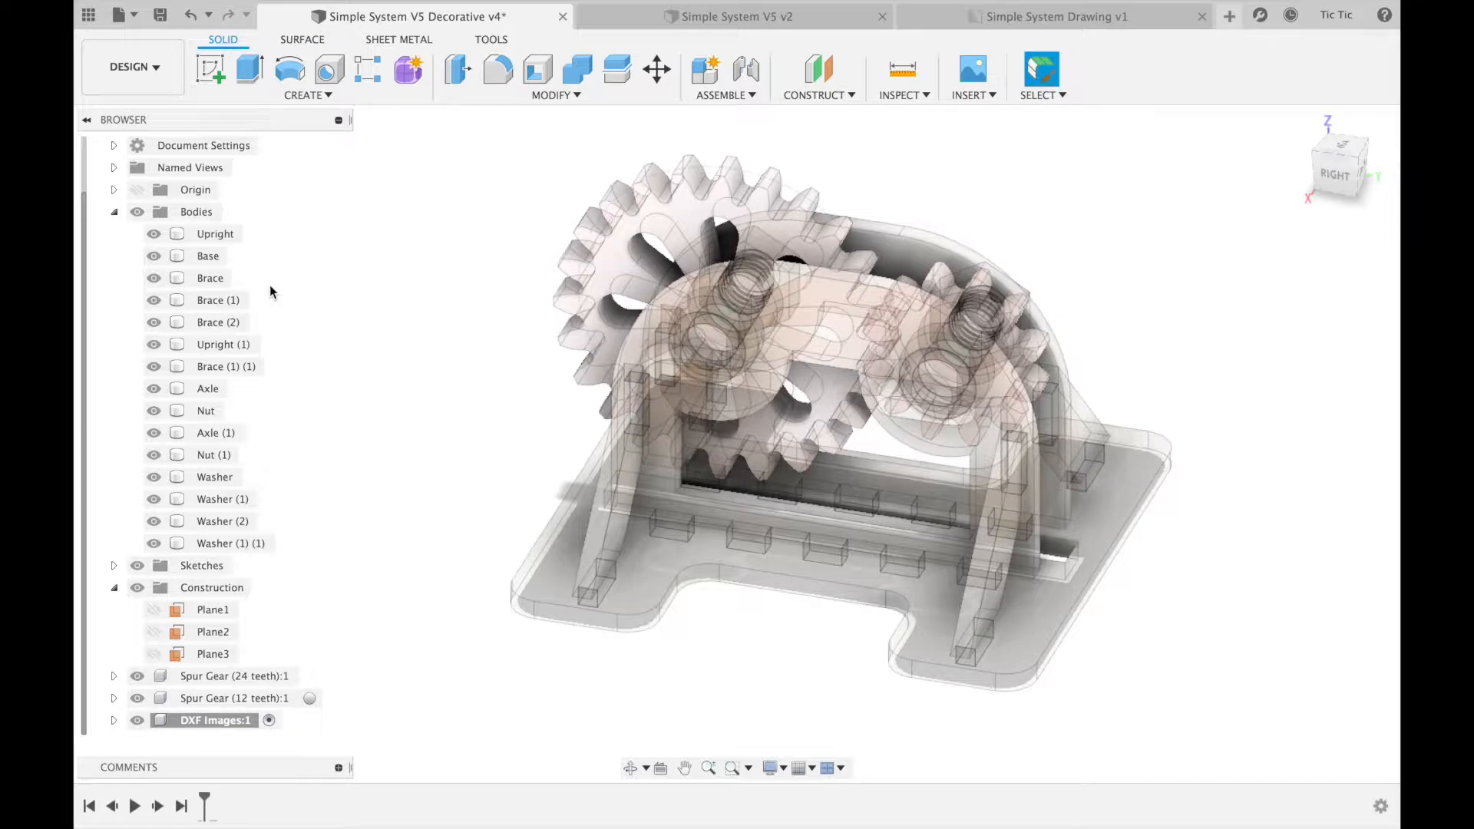
click(158, 235)
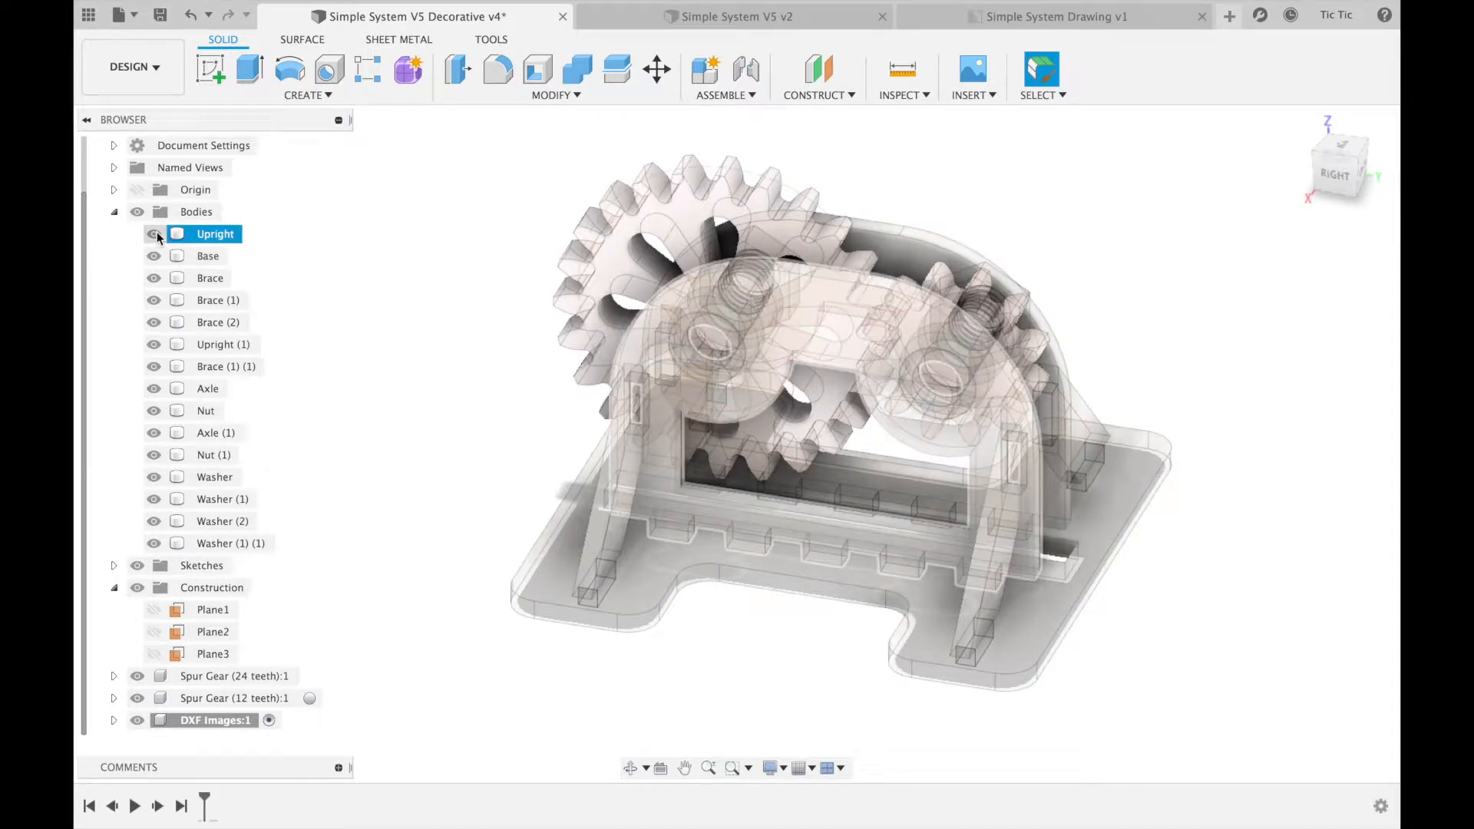
click(158, 254)
click(157, 278)
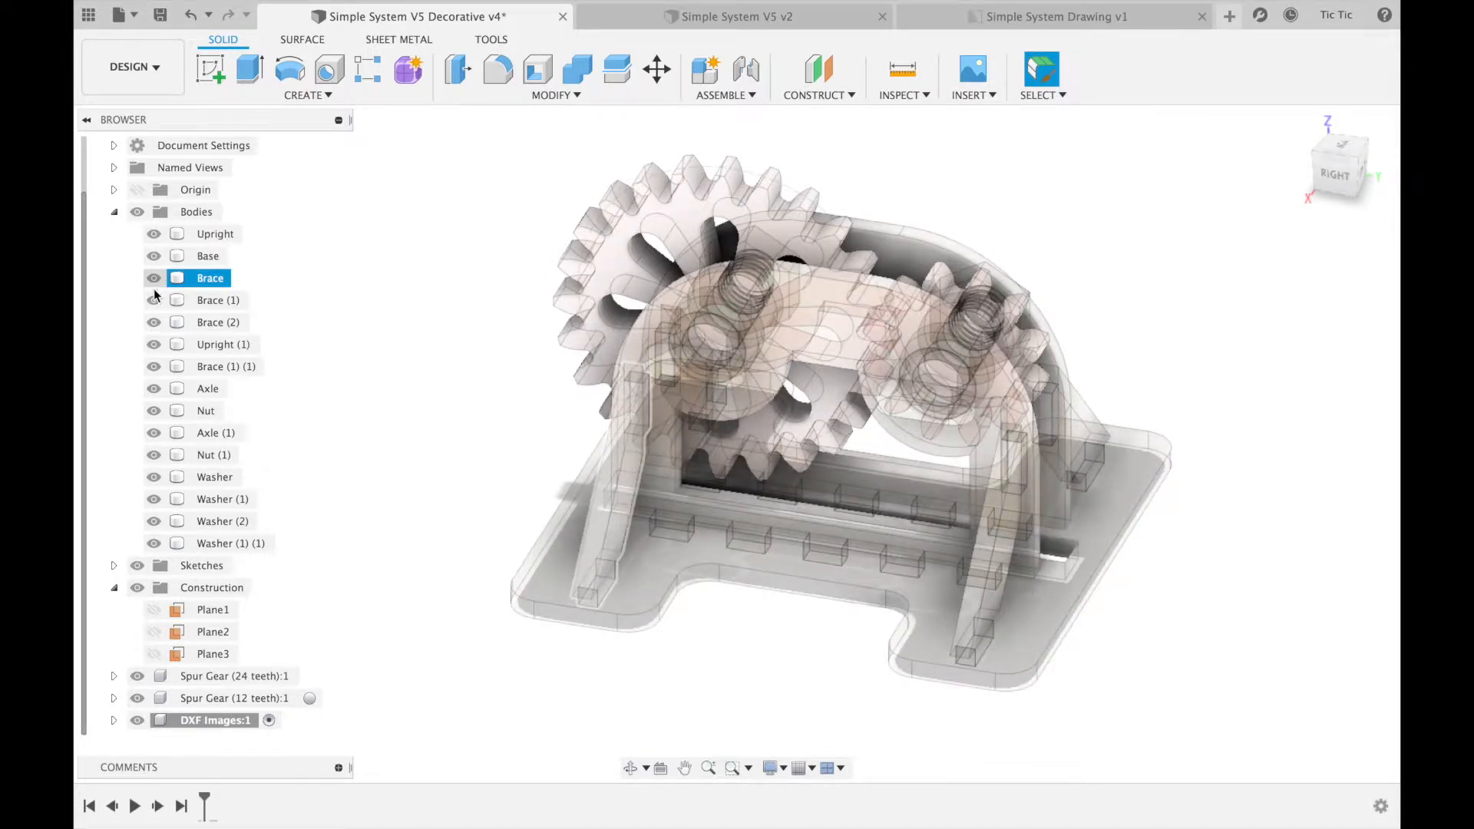
click(153, 300)
click(154, 321)
click(149, 370)
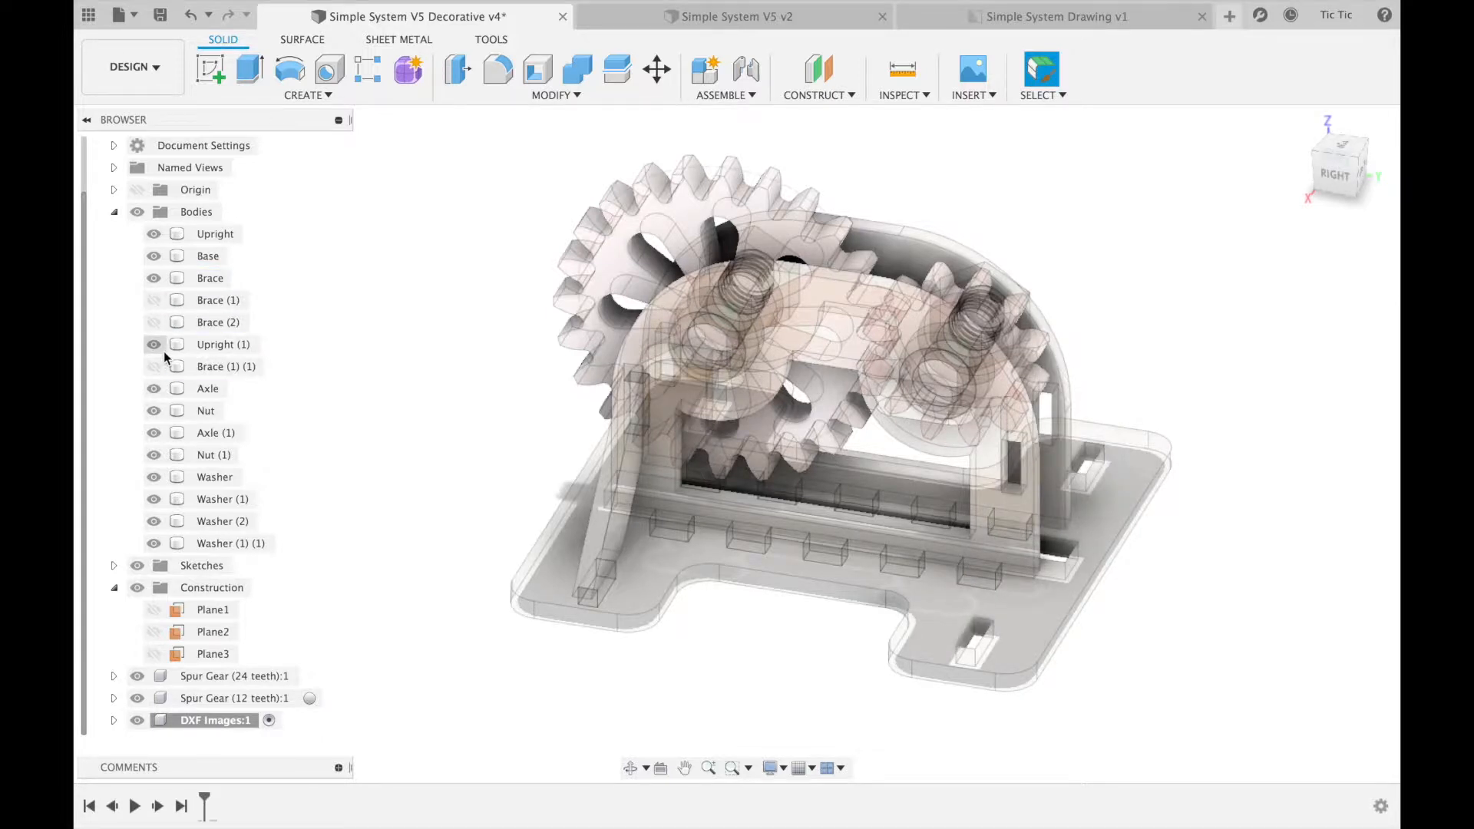
click(156, 347)
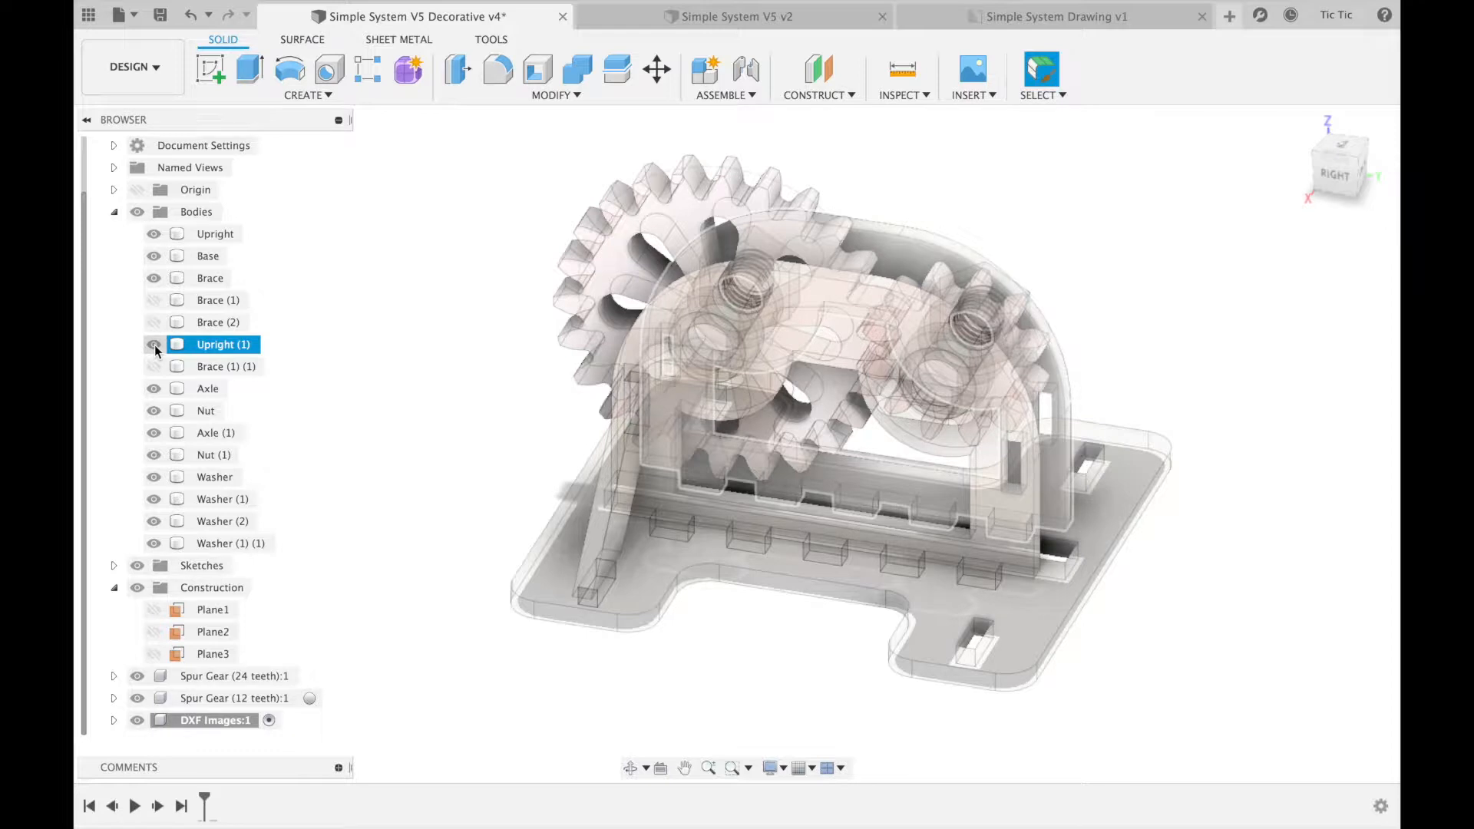
click(154, 344)
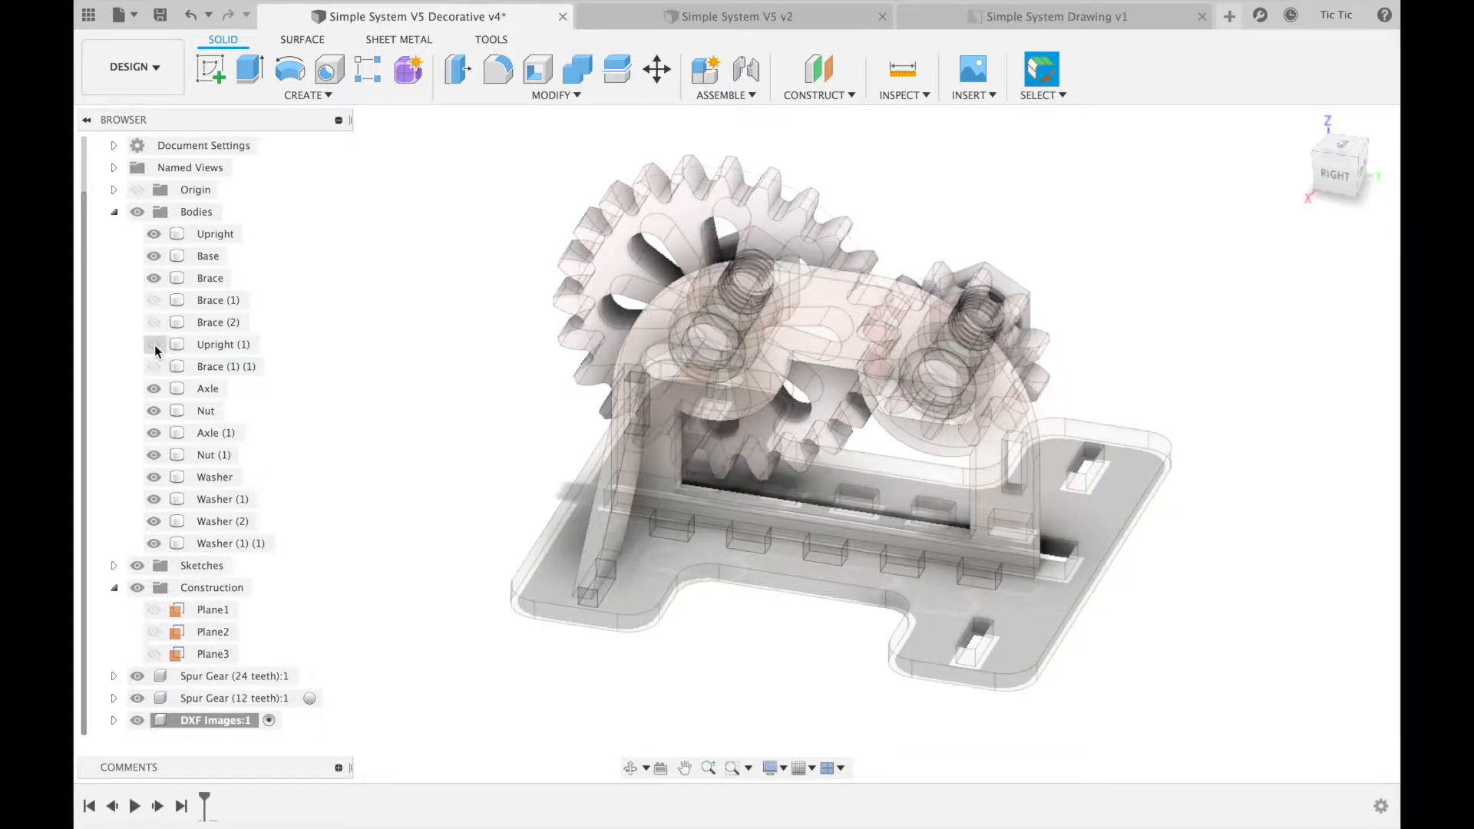
Hide both axles, both nuts and the duplicate bodies Washer (1), Washer (2) and Washer (1) (1)
click(154, 389)
click(153, 410)
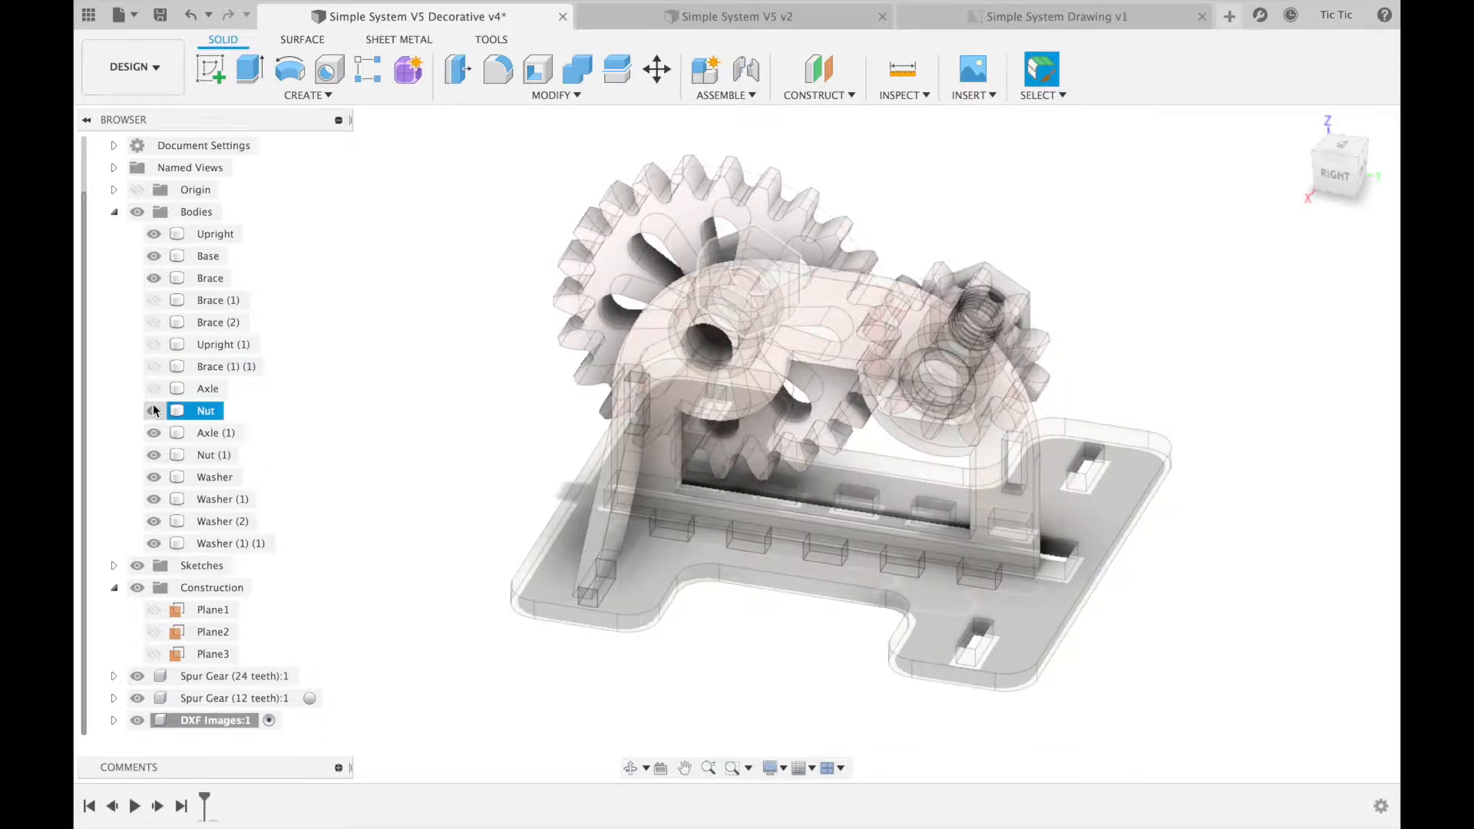
click(154, 433)
click(153, 455)
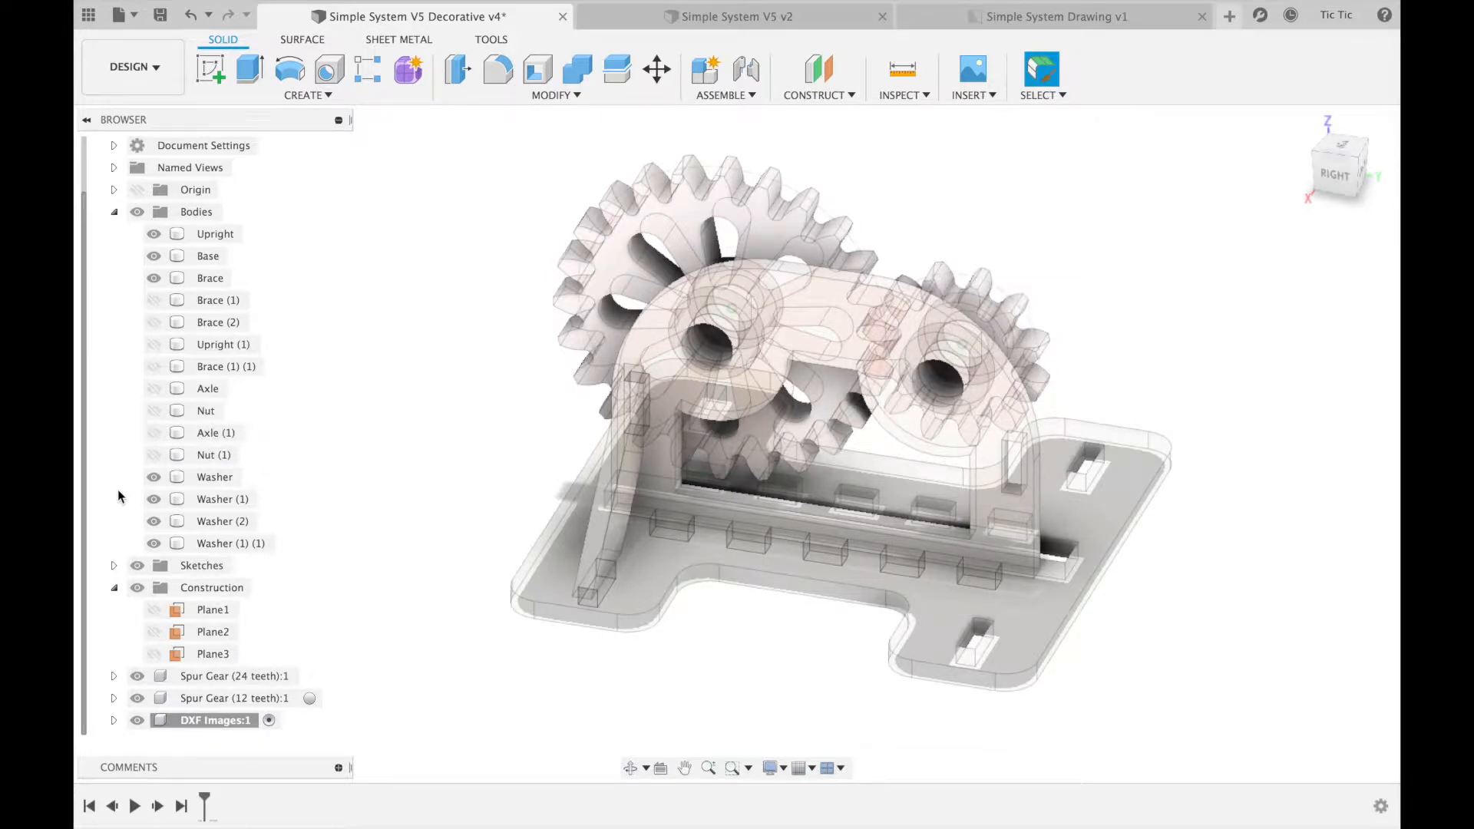
click(154, 499)
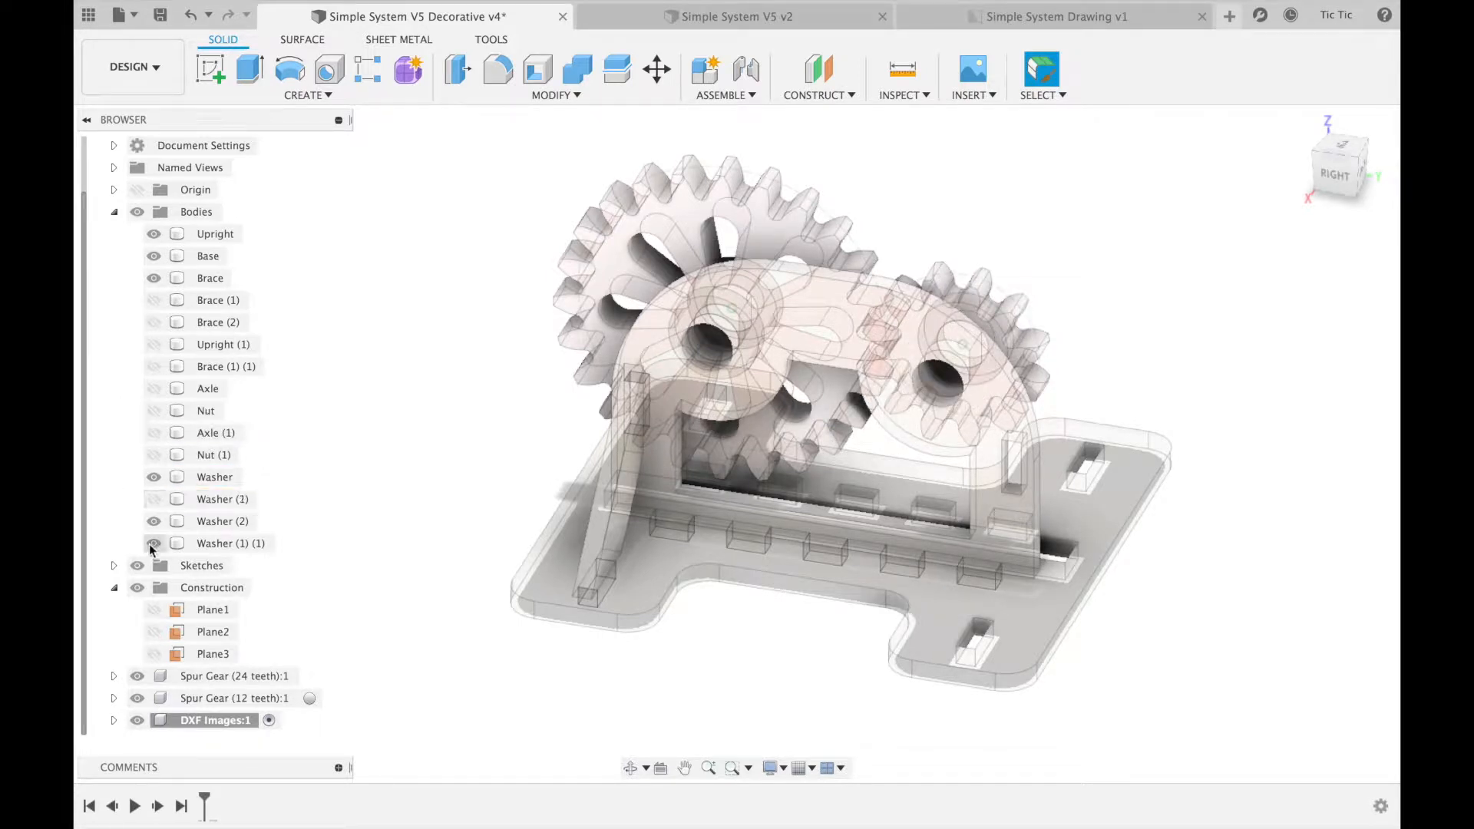
click(155, 521)
click(153, 544)
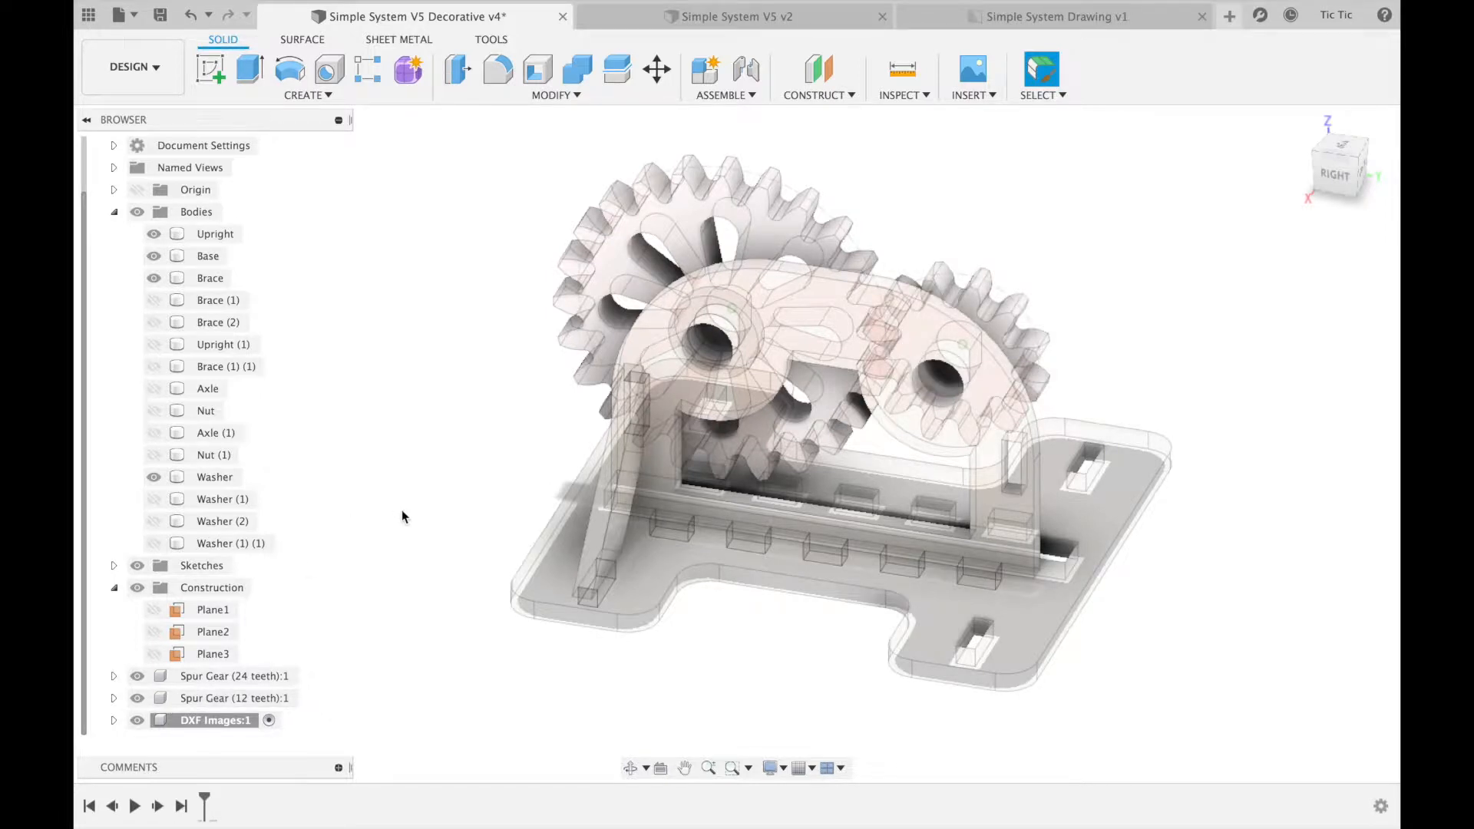
Isolate the 24-tooth spur gear and project its face outline into a new sketch on that face
click(137, 212)
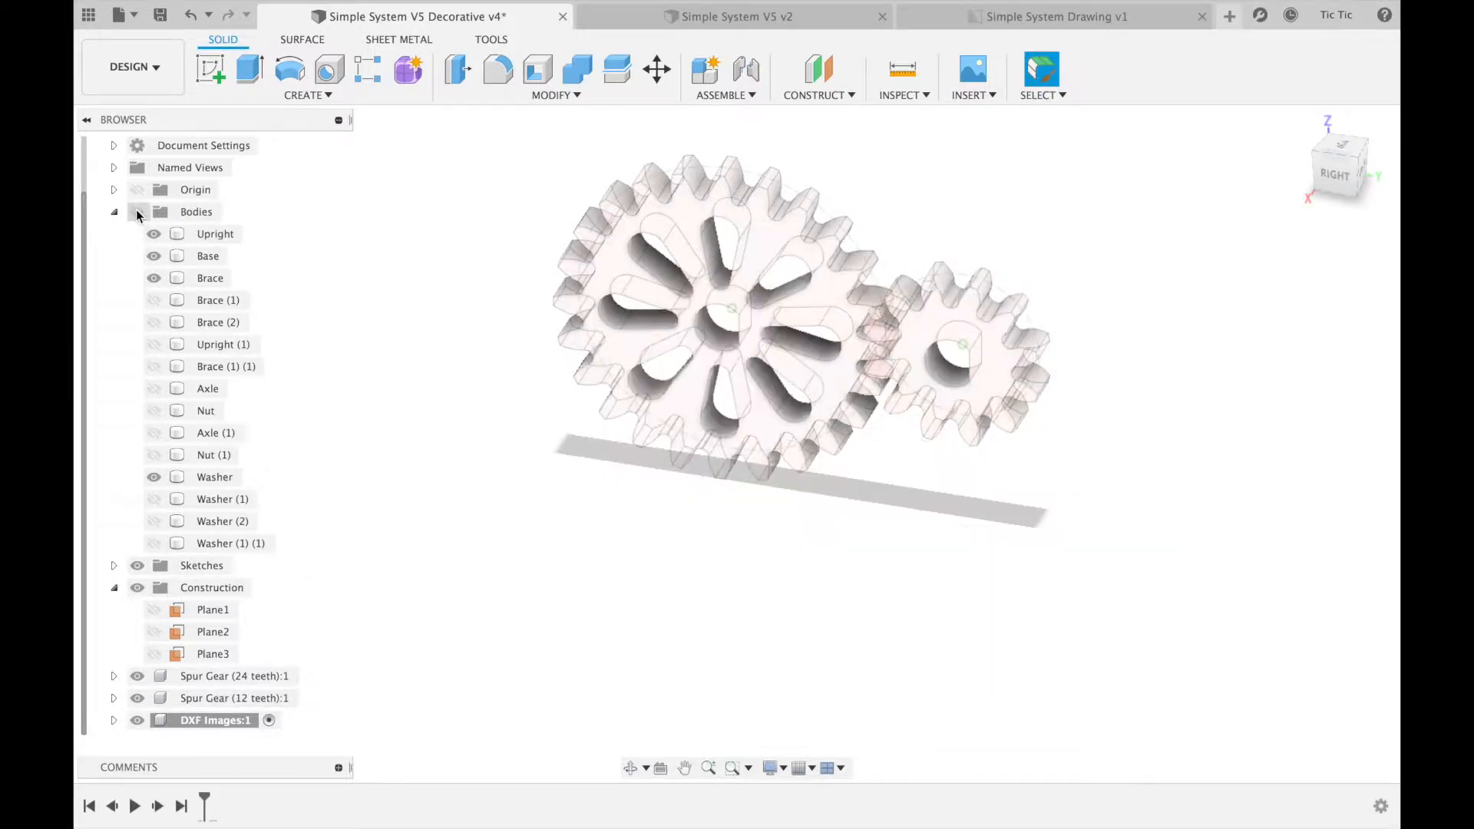
click(137, 698)
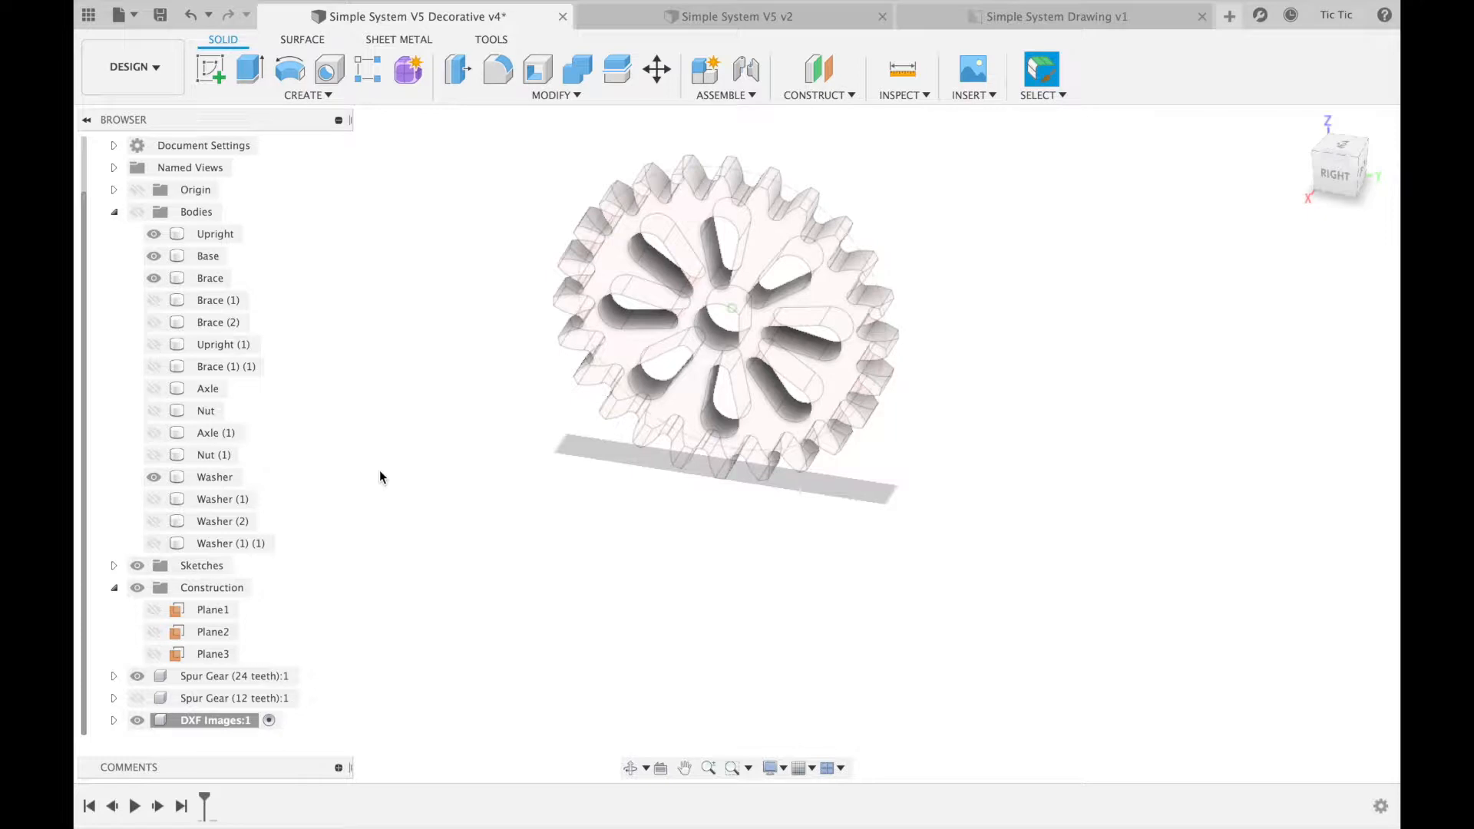
click(206, 67)
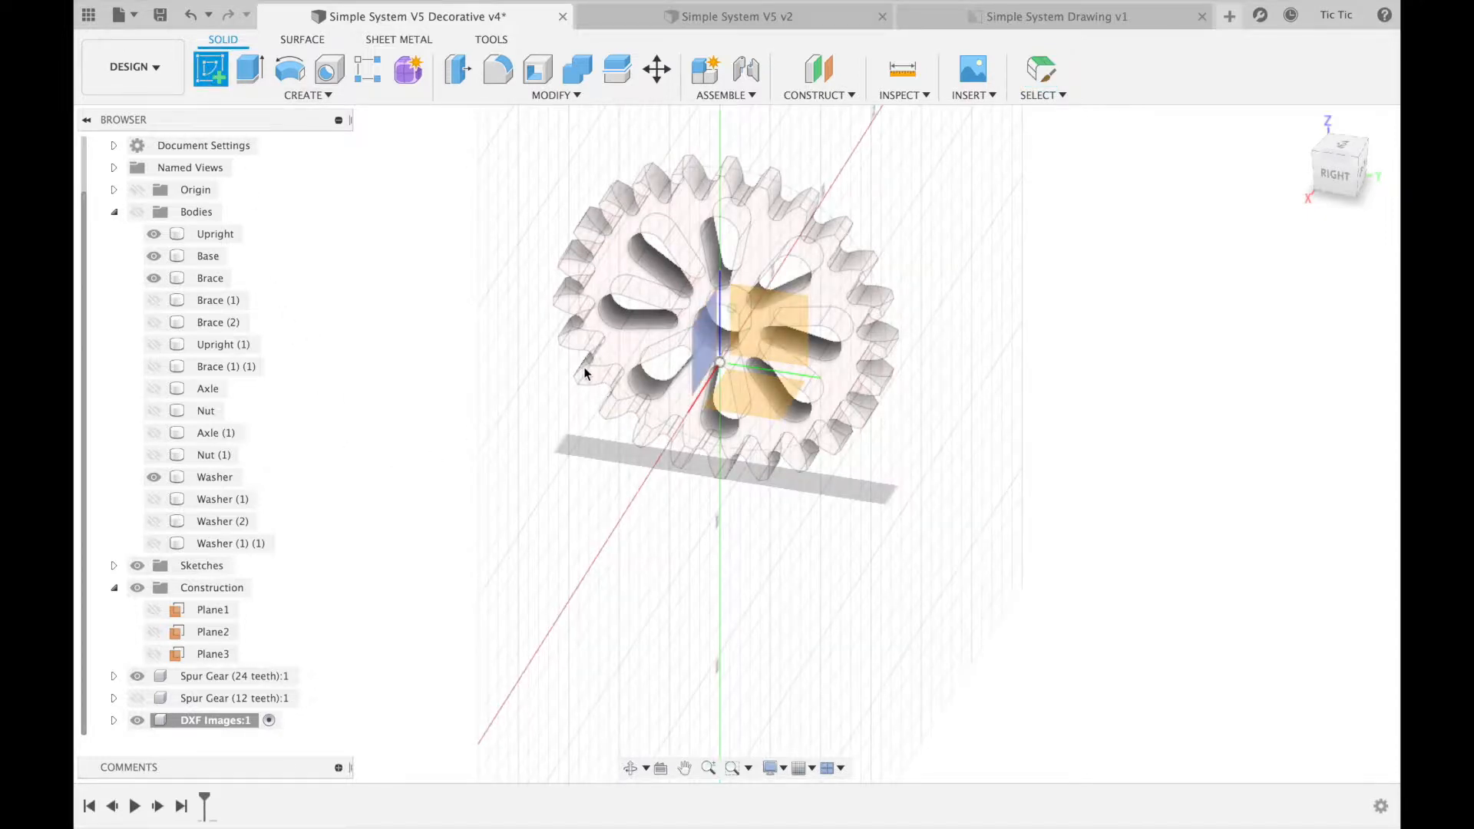
click(623, 352)
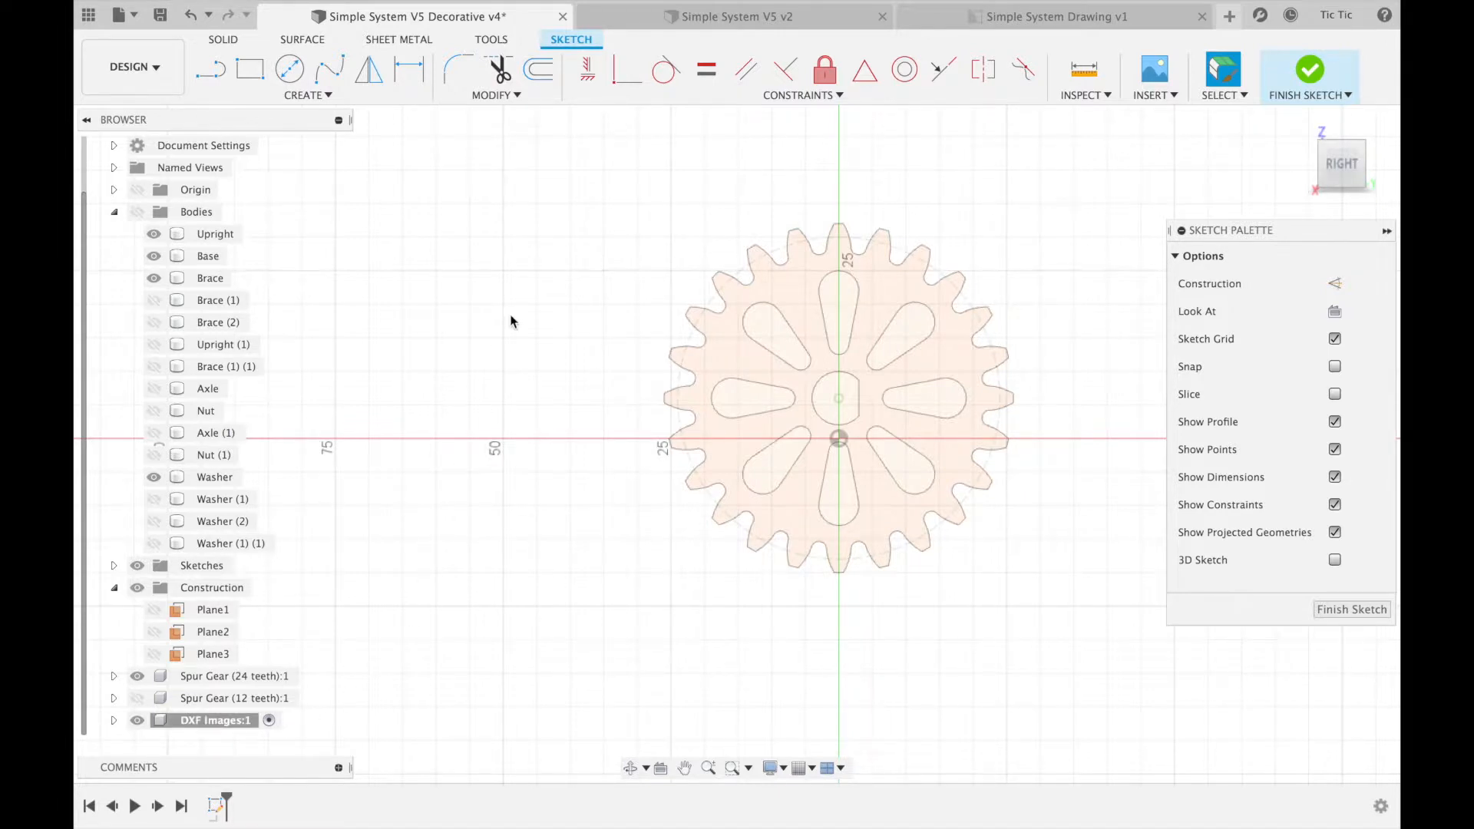
key(p)
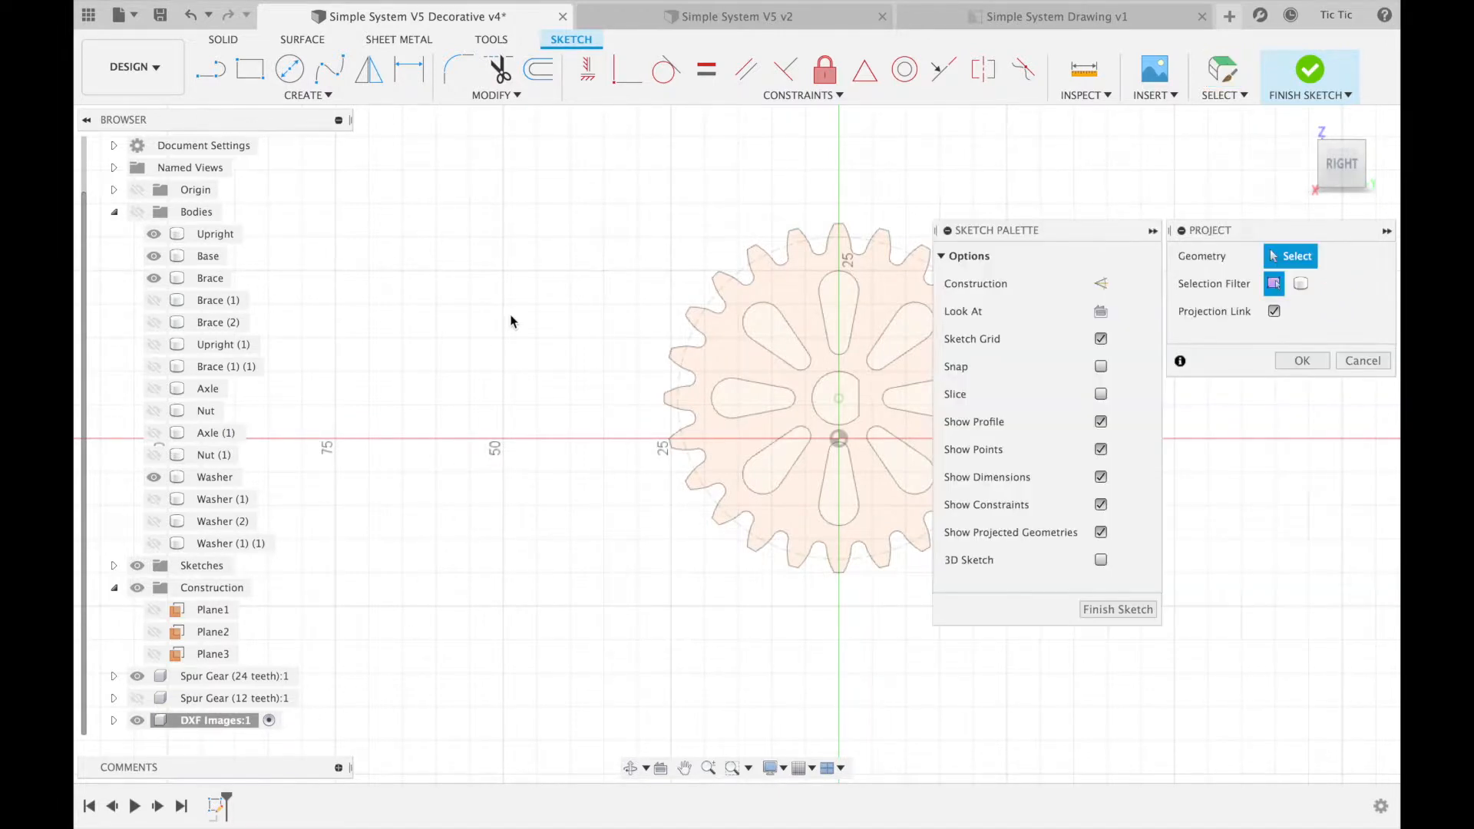
click(720, 352)
middle_drag(815, 472, 665, 461)
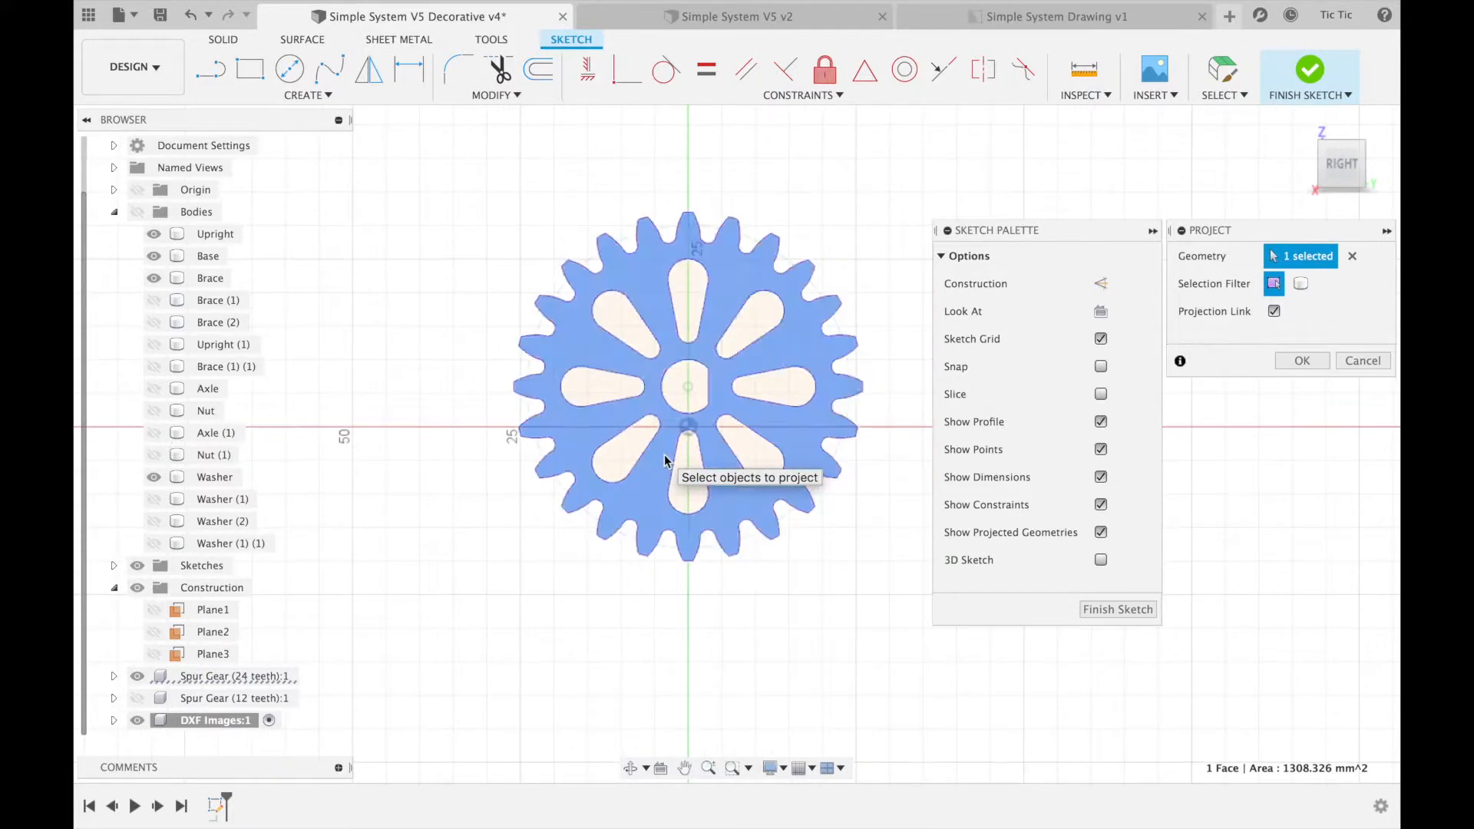
click(1299, 360)
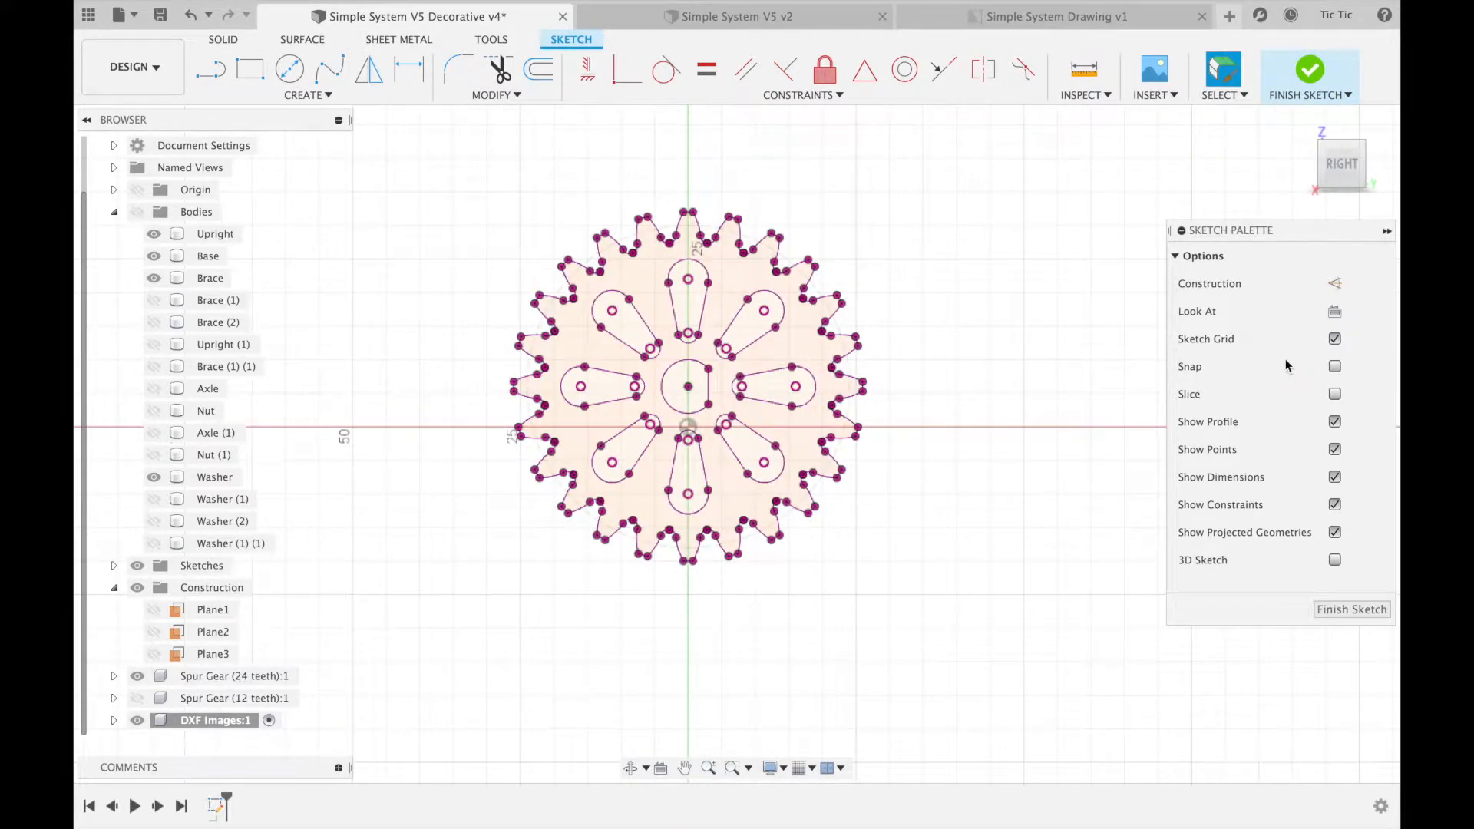
click(1338, 608)
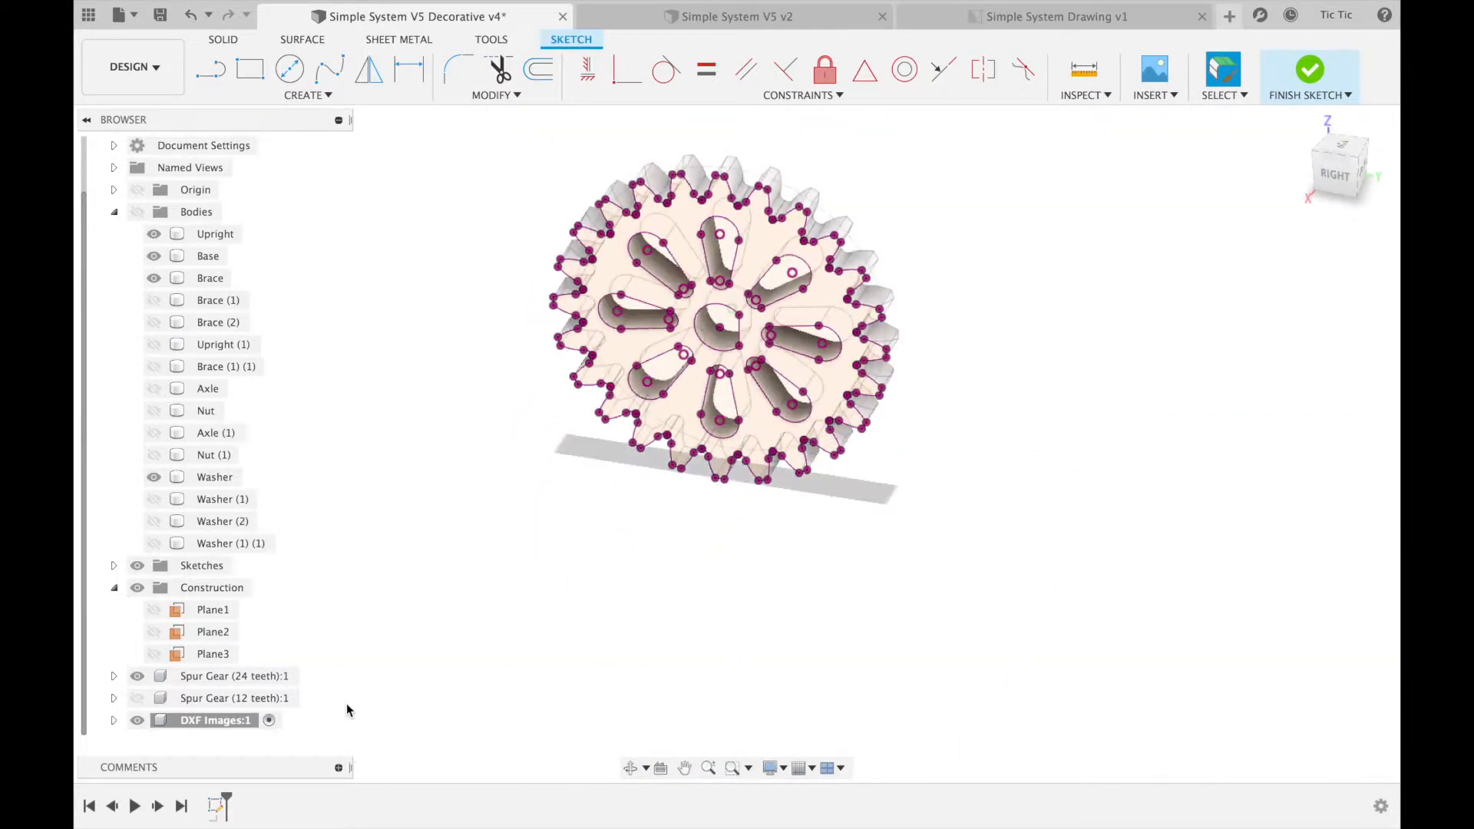
Try to rename the gear sketch inside the DXF Images component as 24 Gear
click(114, 720)
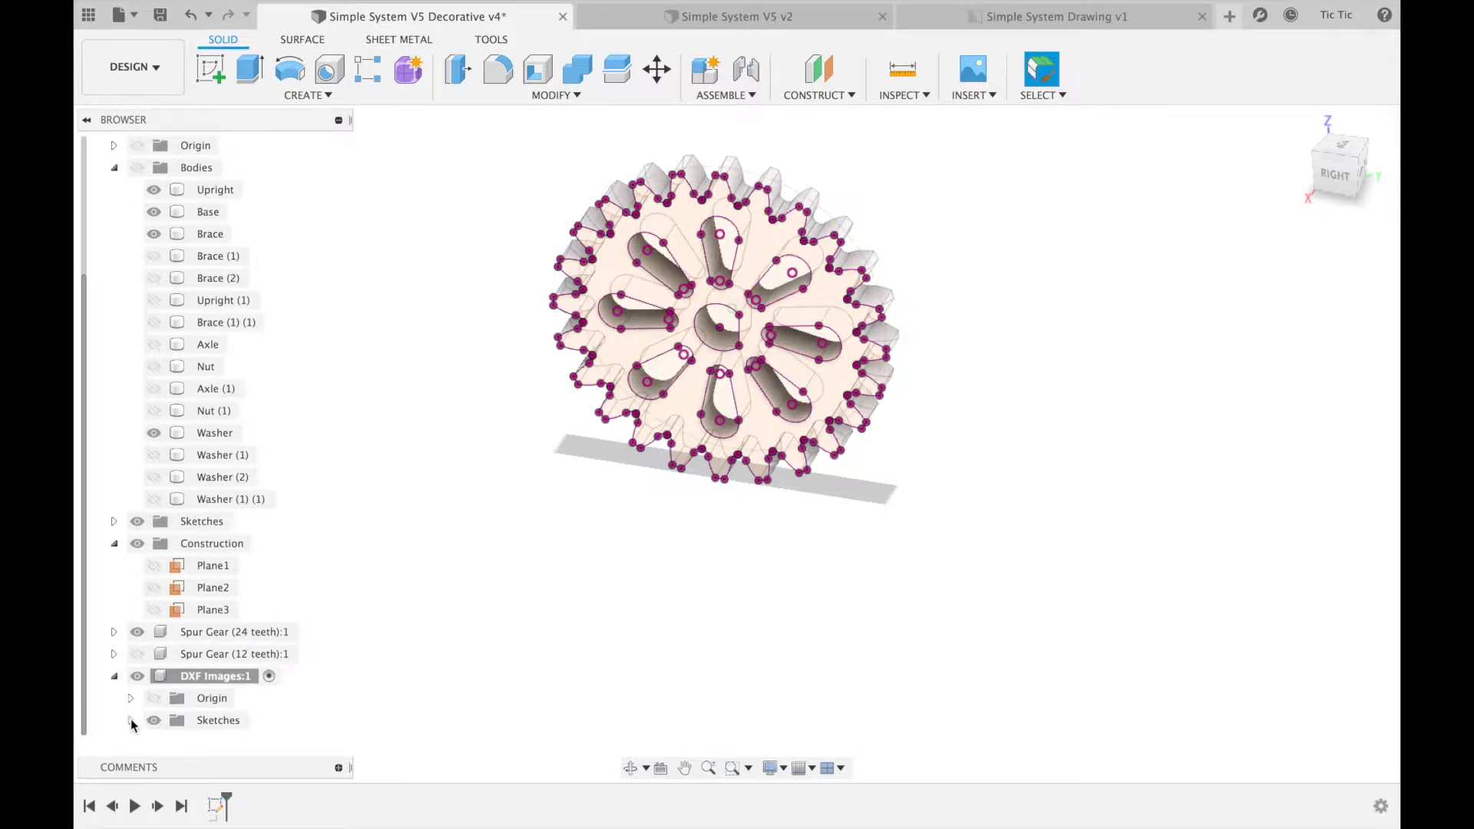
click(130, 720)
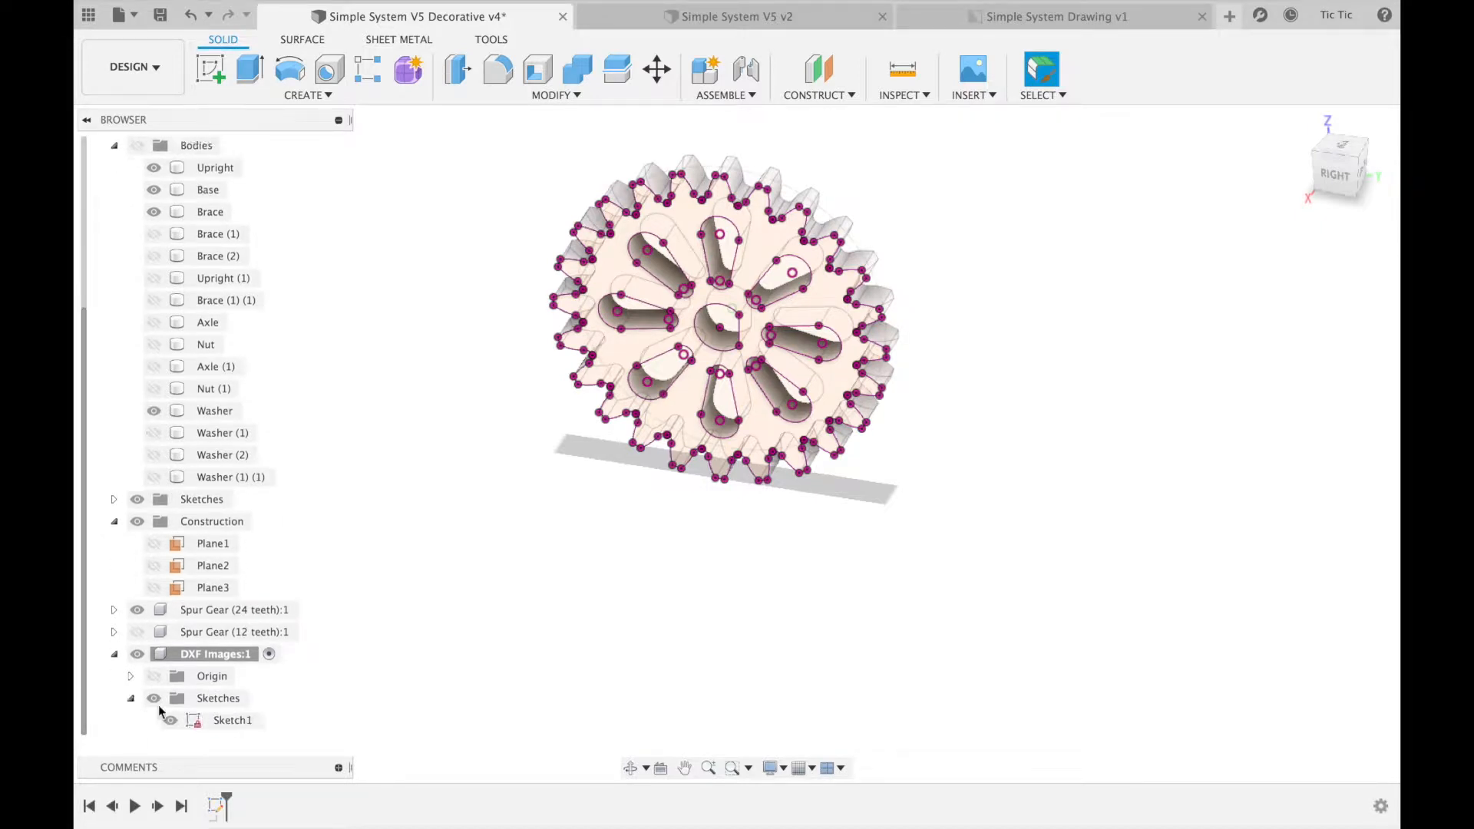
click(234, 723)
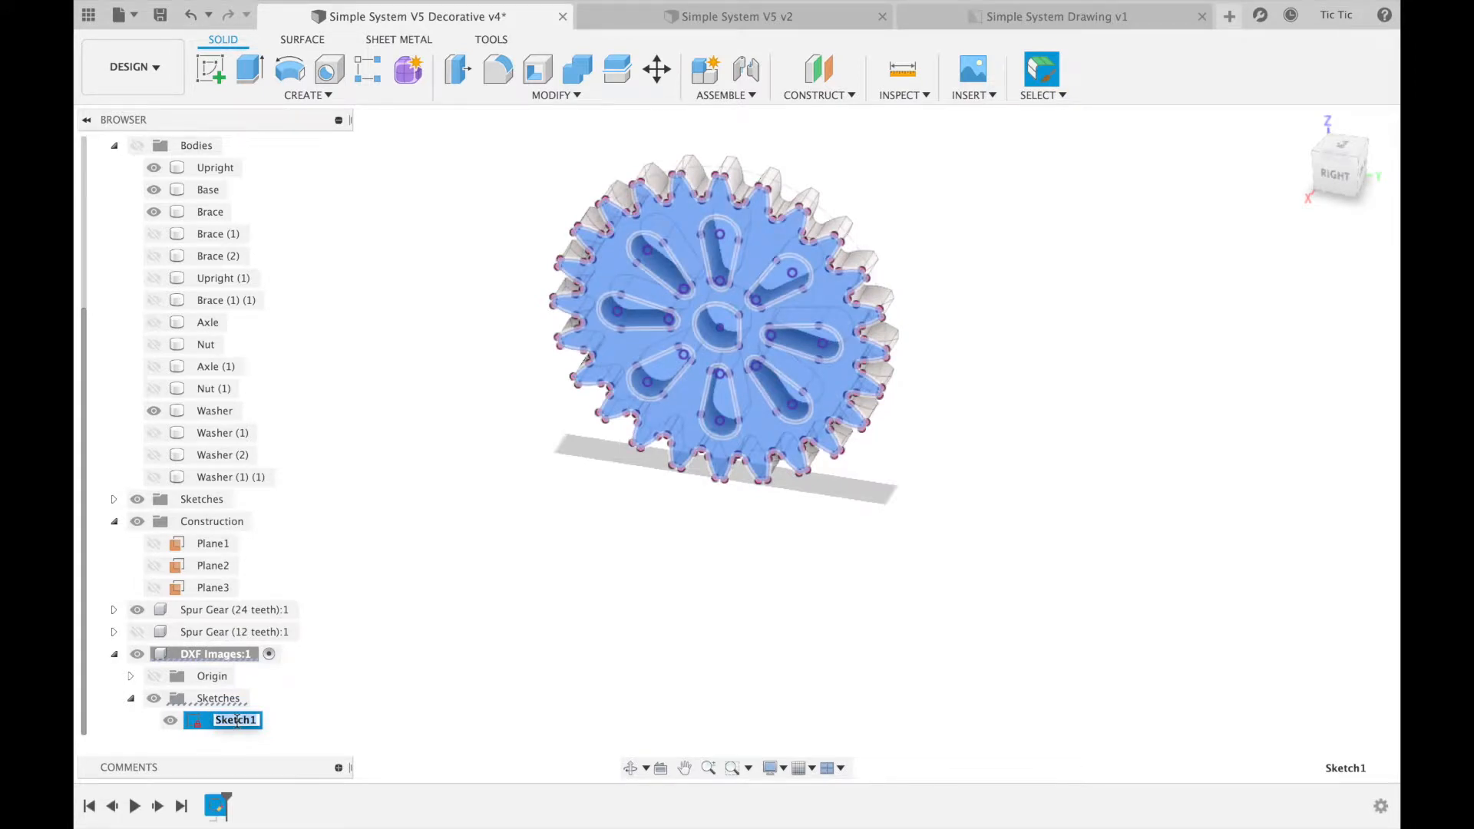
text(24 Ger)
key(BackSpace)
text(ar)
key(Return)
key(Escape)
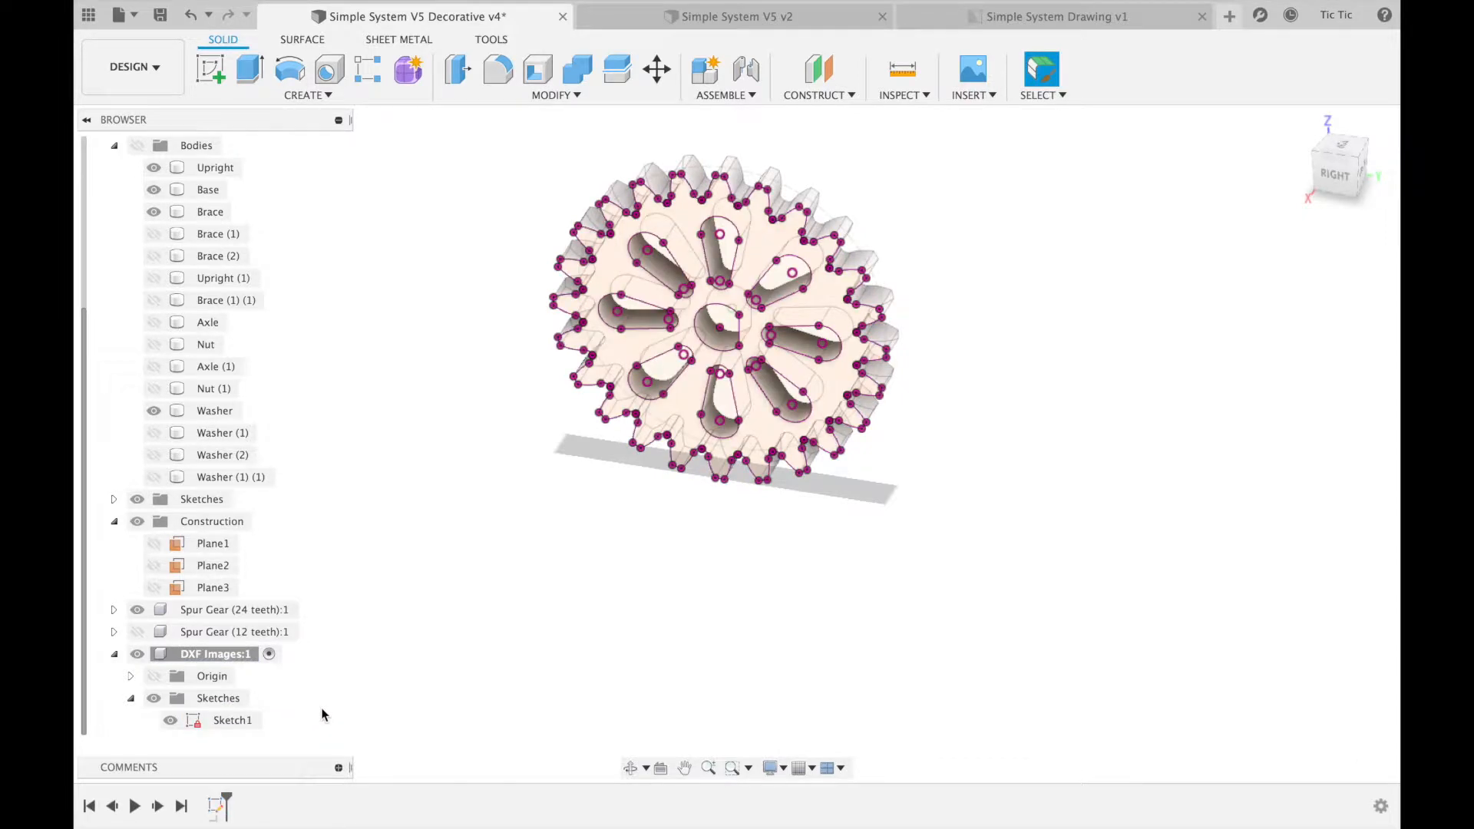
Rename the projected gear sketch as Gear 24
click(239, 722)
click(238, 721)
text(Gear 24)
key(Return)
click(419, 671)
Hide the Gear 24 sketch and the 24-tooth spur gear, and show the 12-tooth spur gear
click(171, 723)
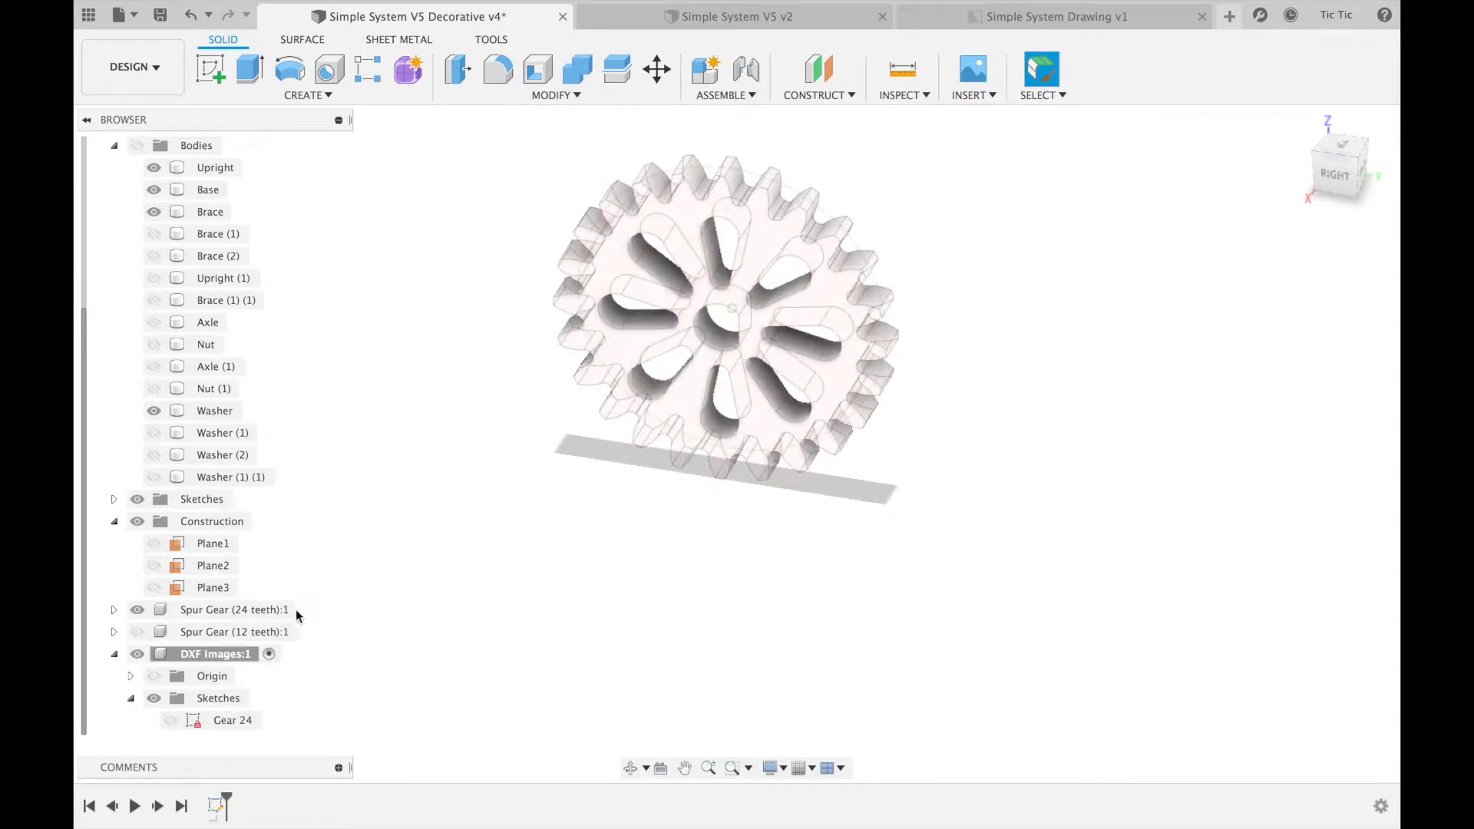
click(141, 612)
click(138, 611)
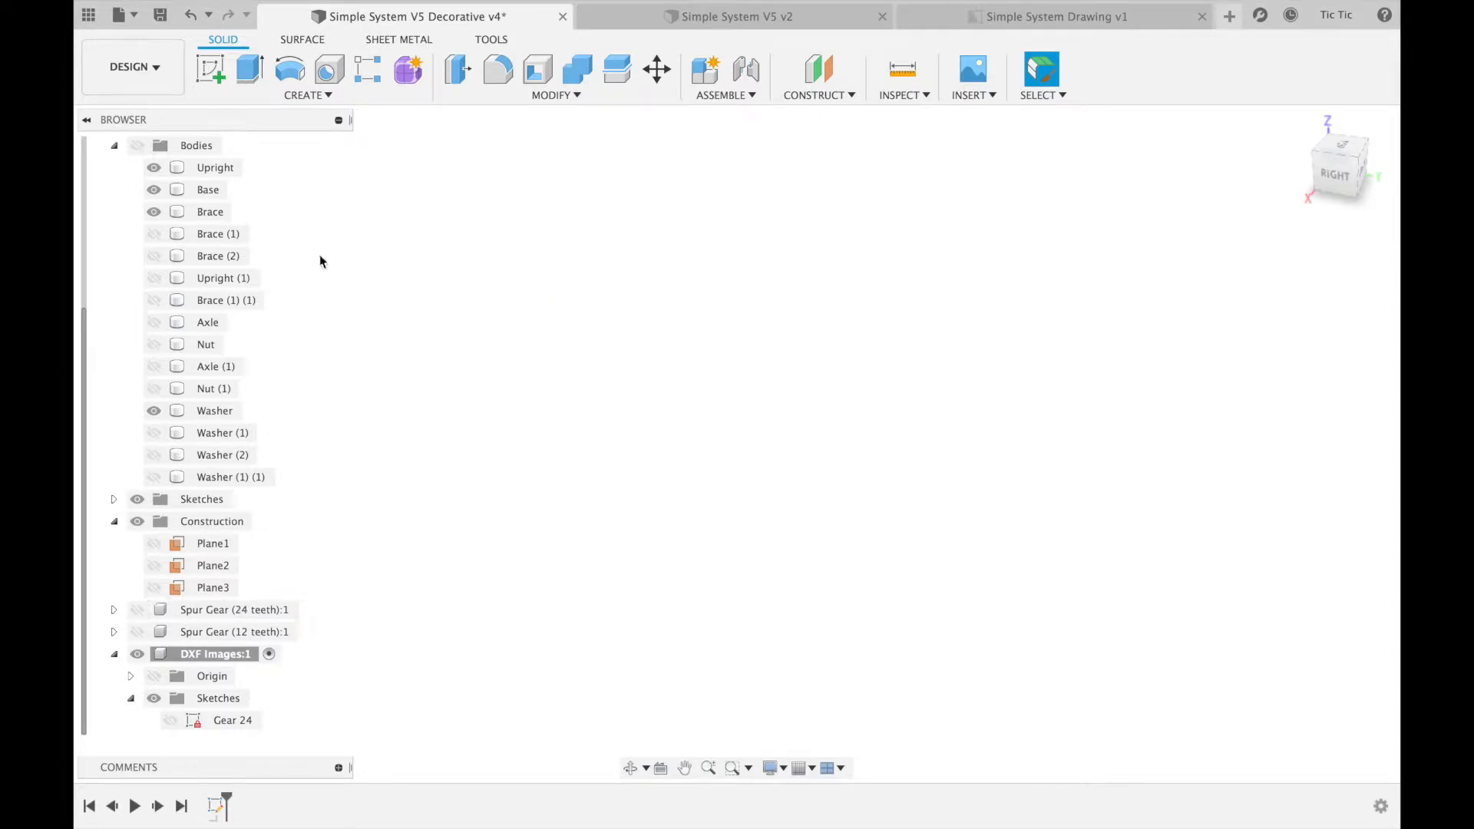
click(139, 633)
click(137, 632)
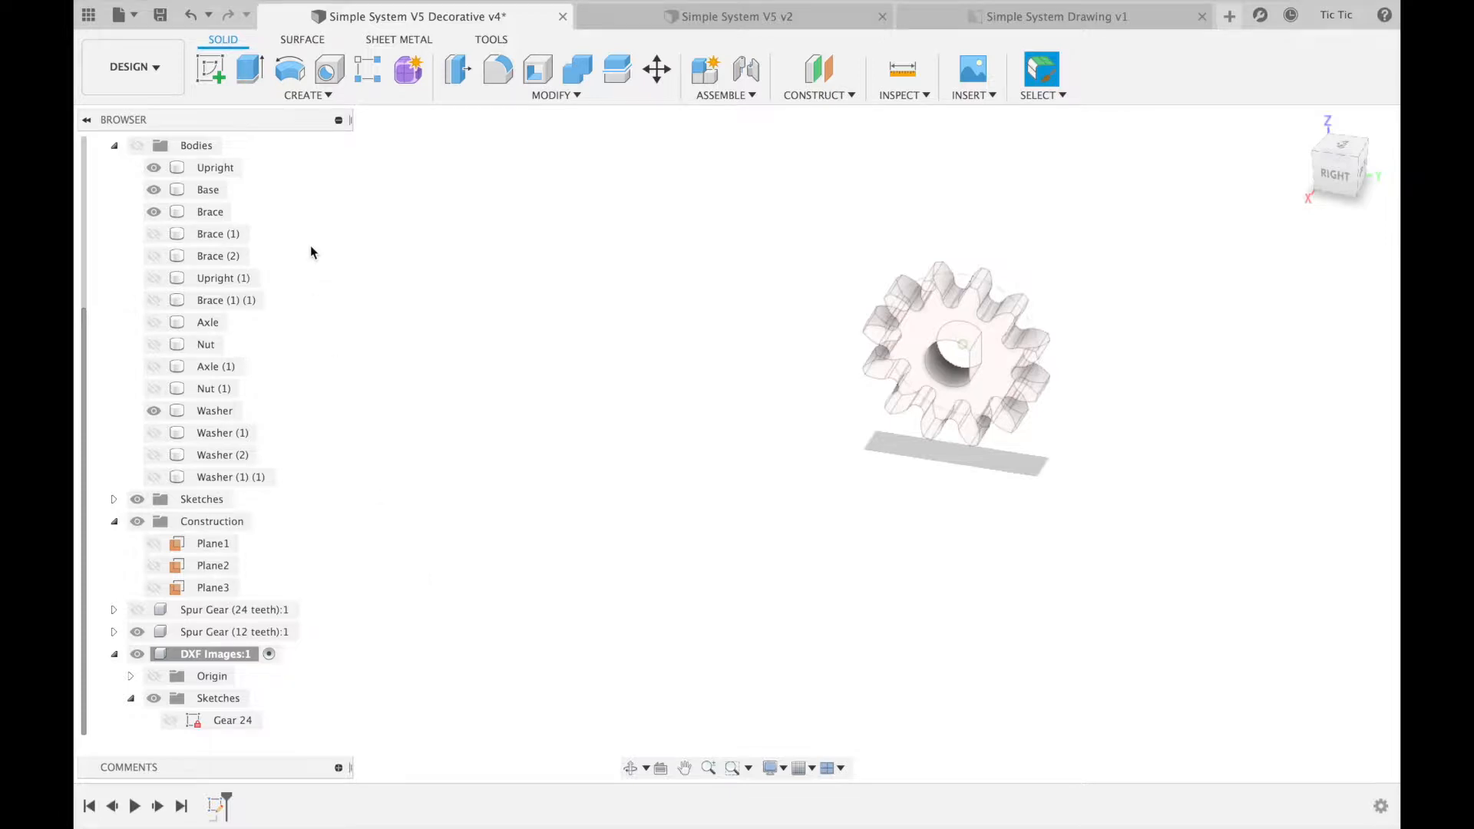
Start a sketch on the 12-tooth spur gear's face and project the face outline into it
click(212, 70)
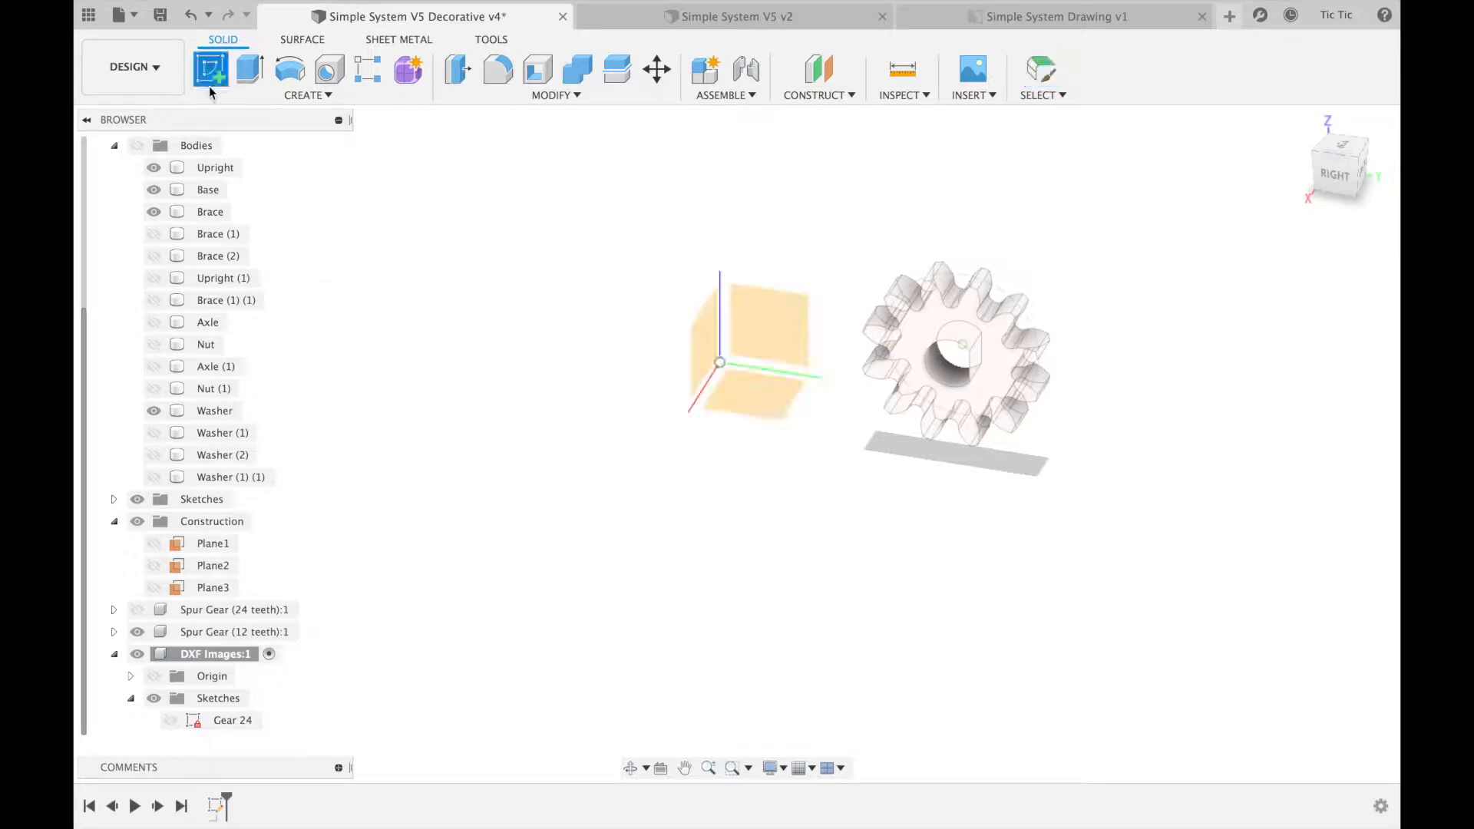
click(919, 340)
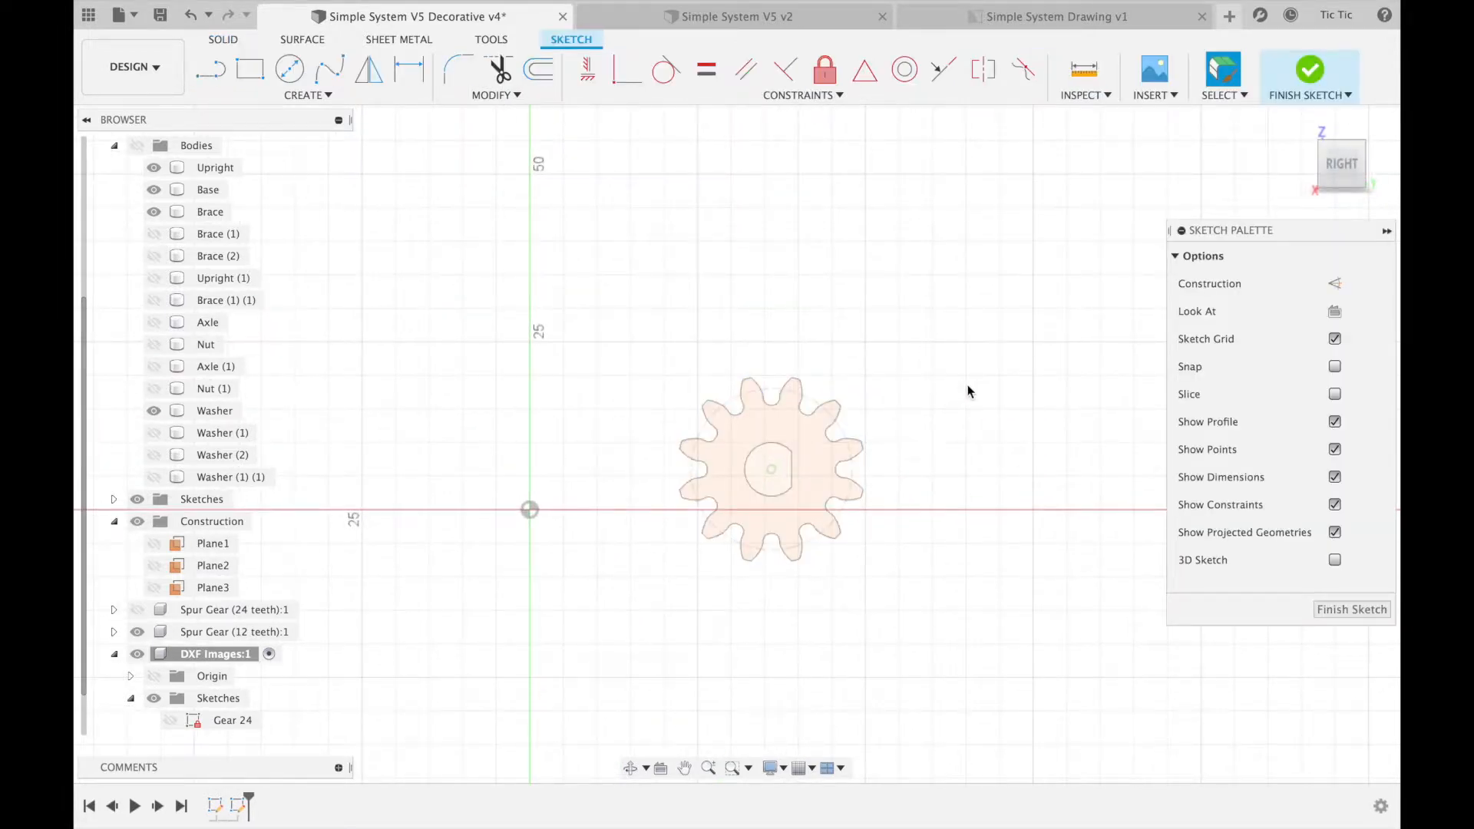
key(p)
click(813, 459)
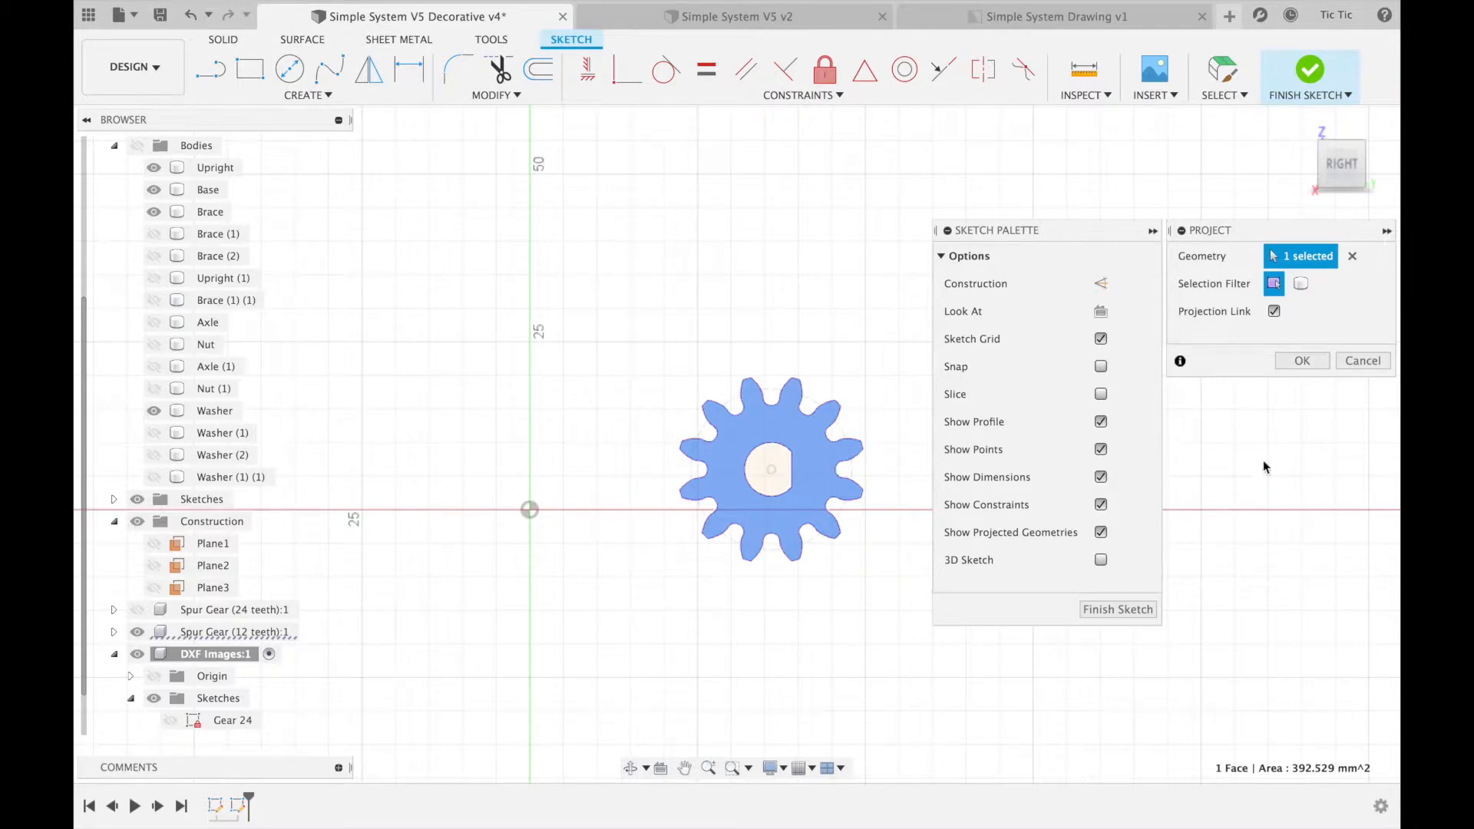
click(1305, 362)
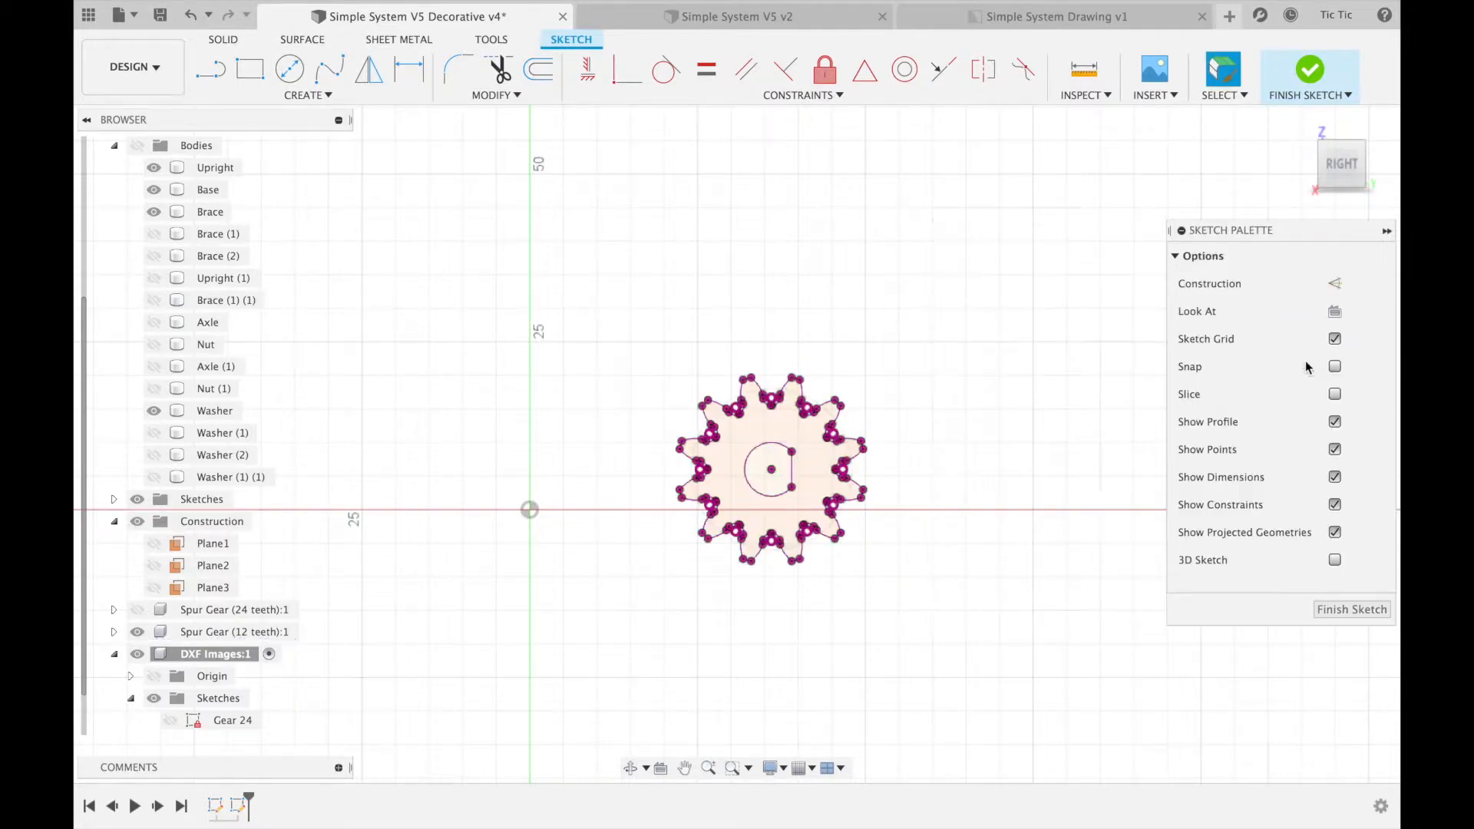
Finish the sketch projected from the 12-tooth gear and rename it as Gear 12
click(1340, 614)
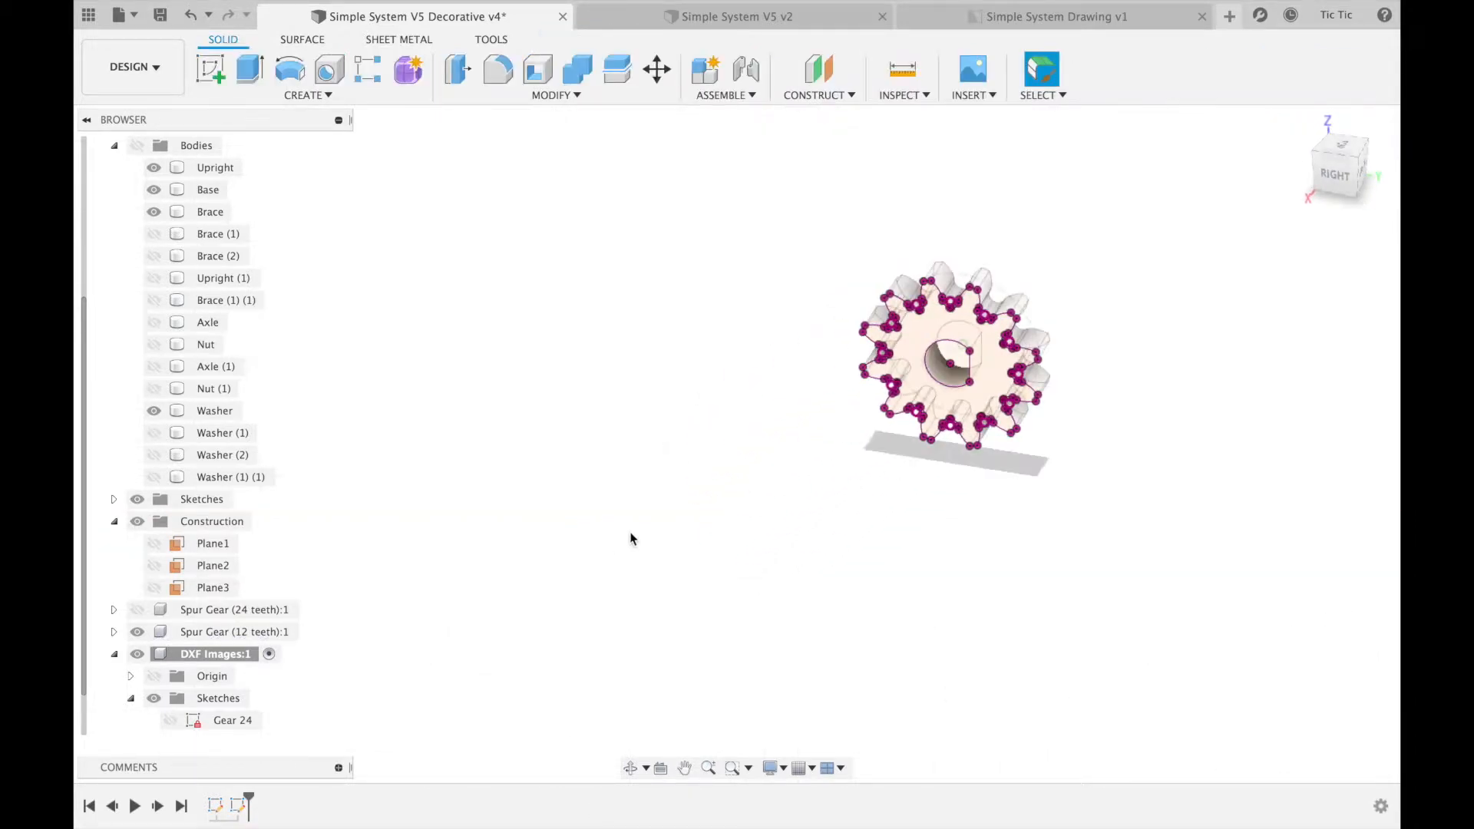
scroll(242, 710, up, 1)
scroll(240, 683, down, 2)
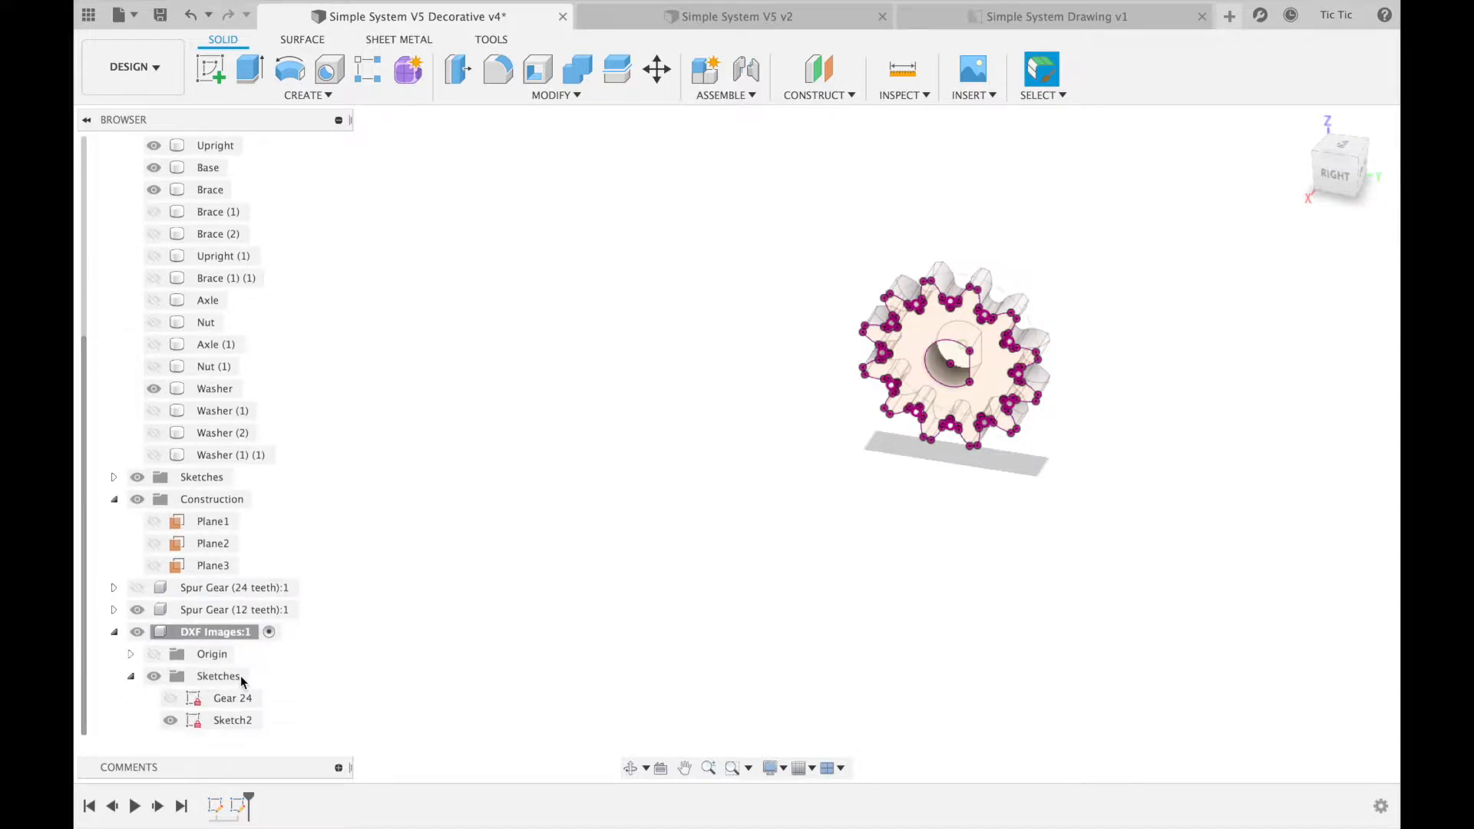
click(219, 721)
click(230, 721)
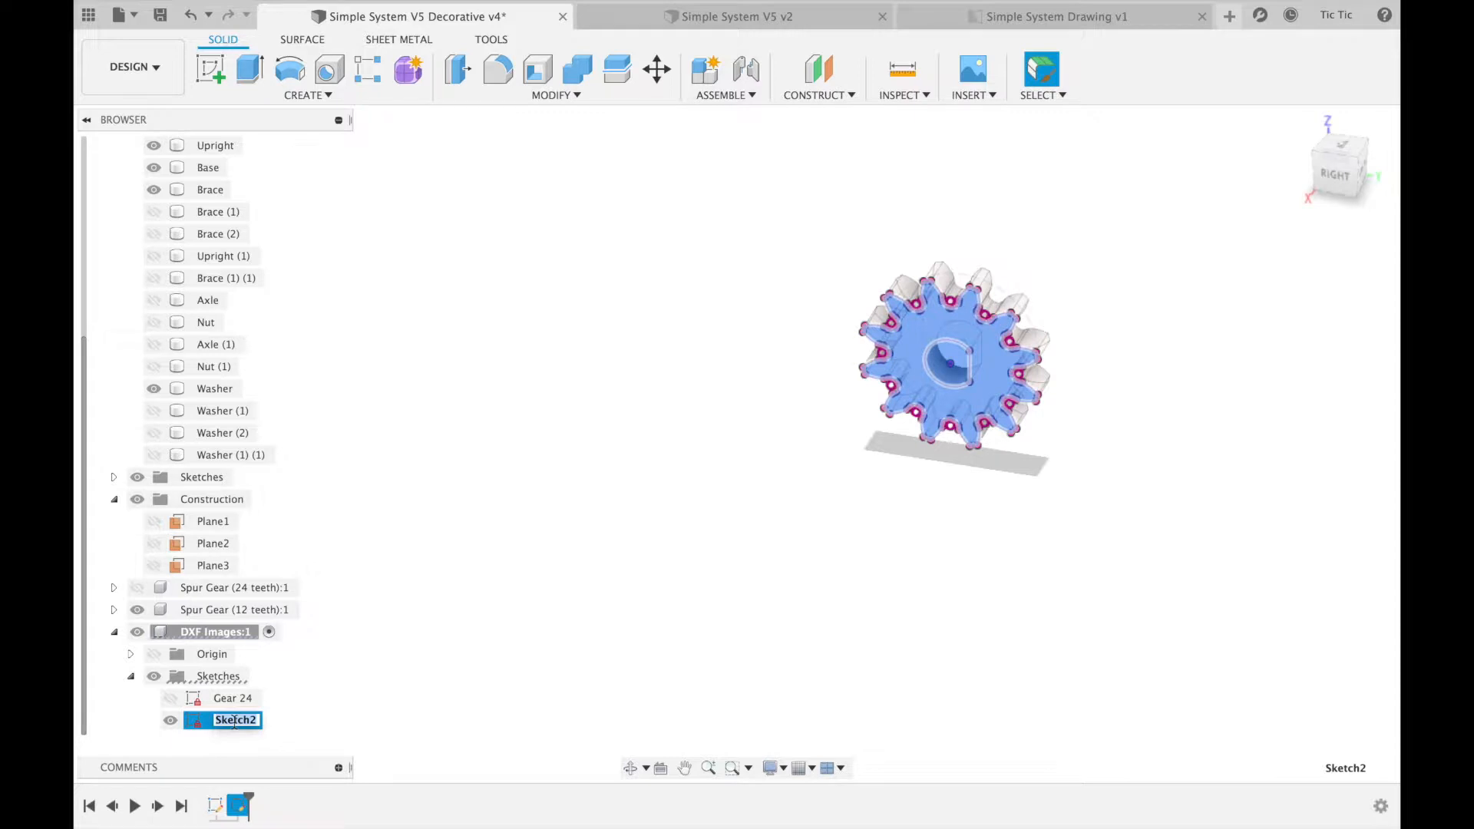
text(Gear 12)
key(Return)
Hide the Gear 12 sketch and the 12-tooth spur gear, and show the Bodies folder
click(171, 721)
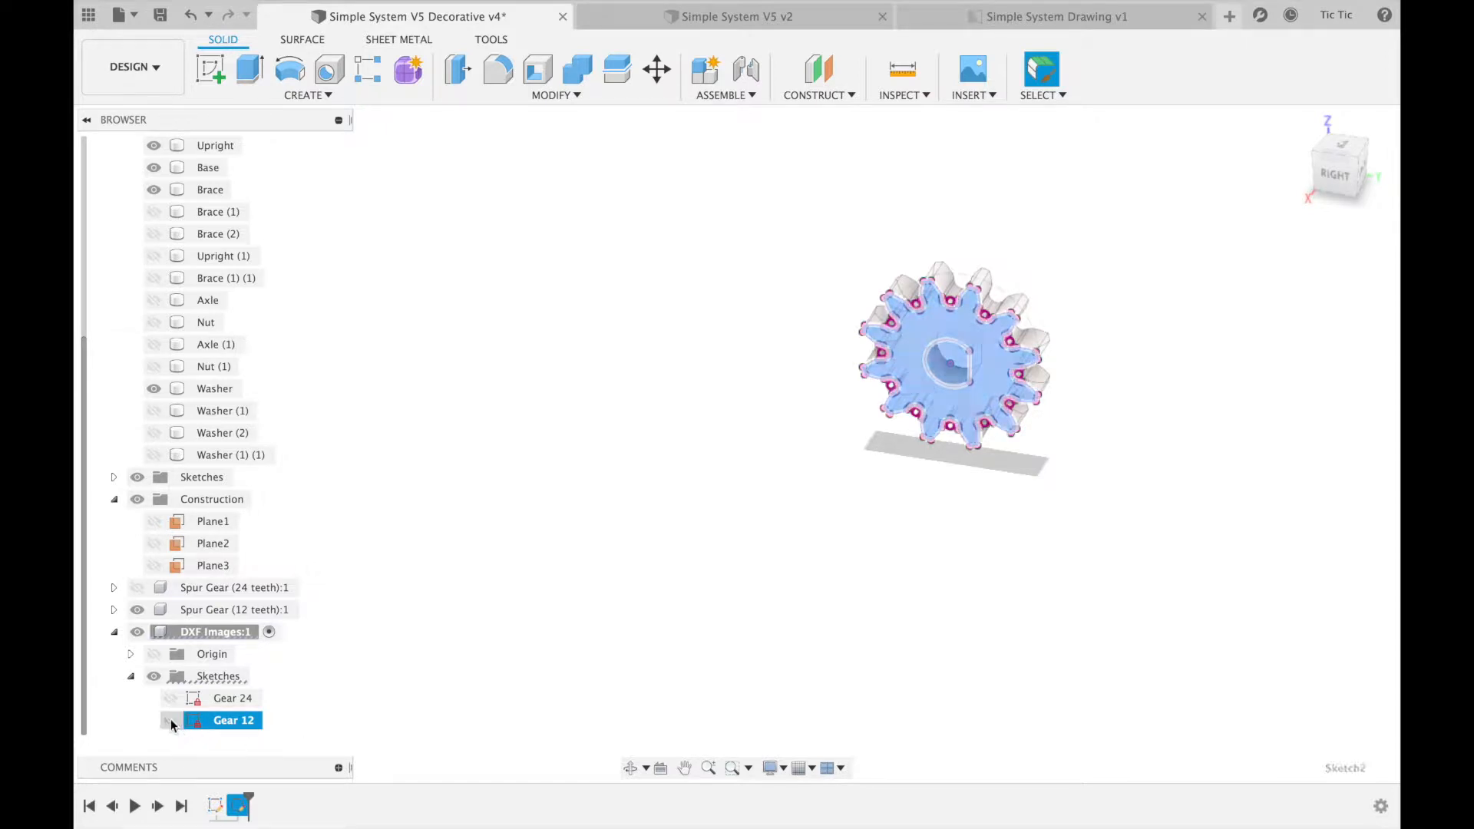
click(136, 610)
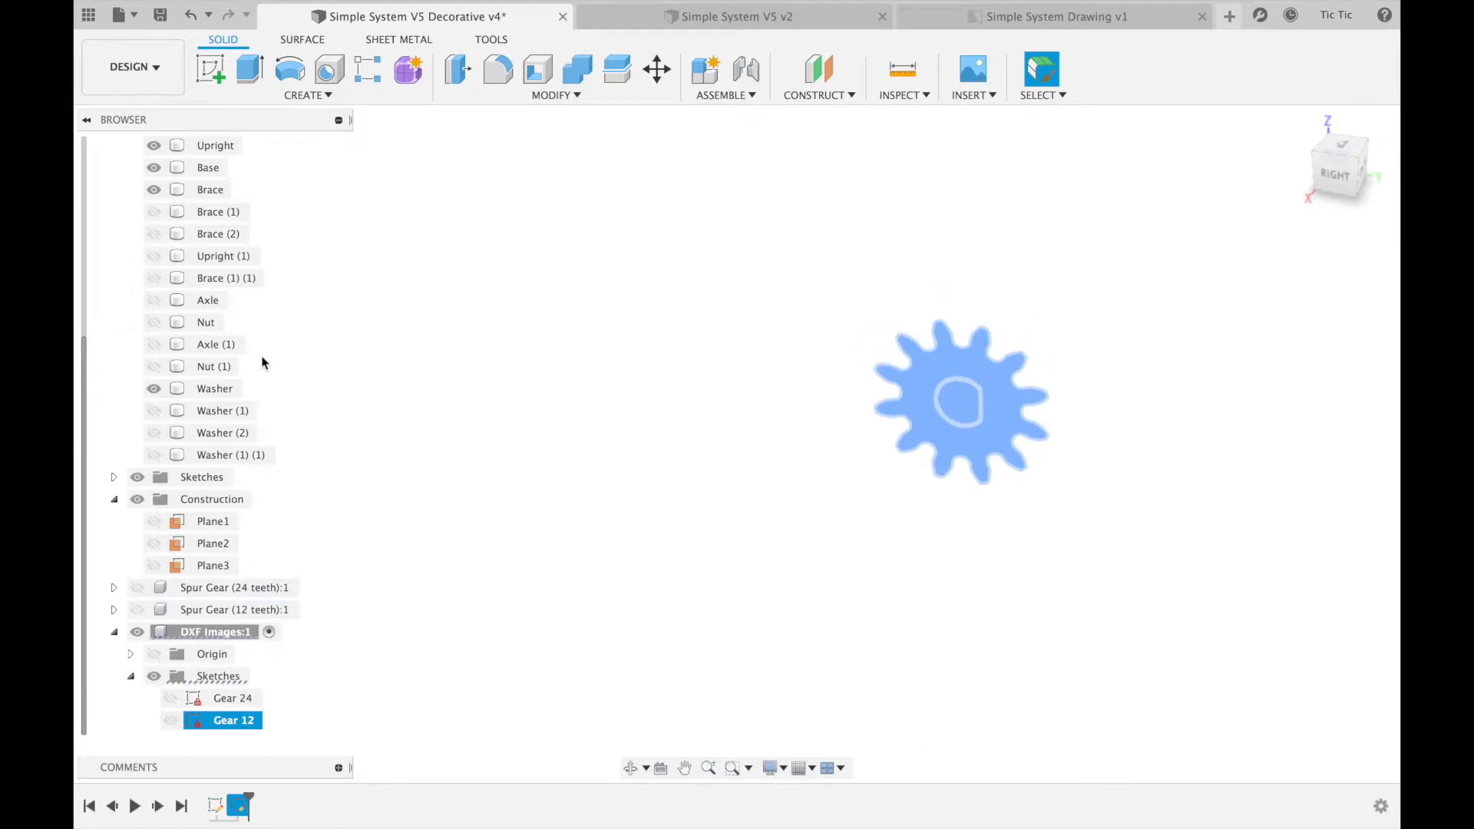
scroll(263, 361, up, 3)
click(138, 213)
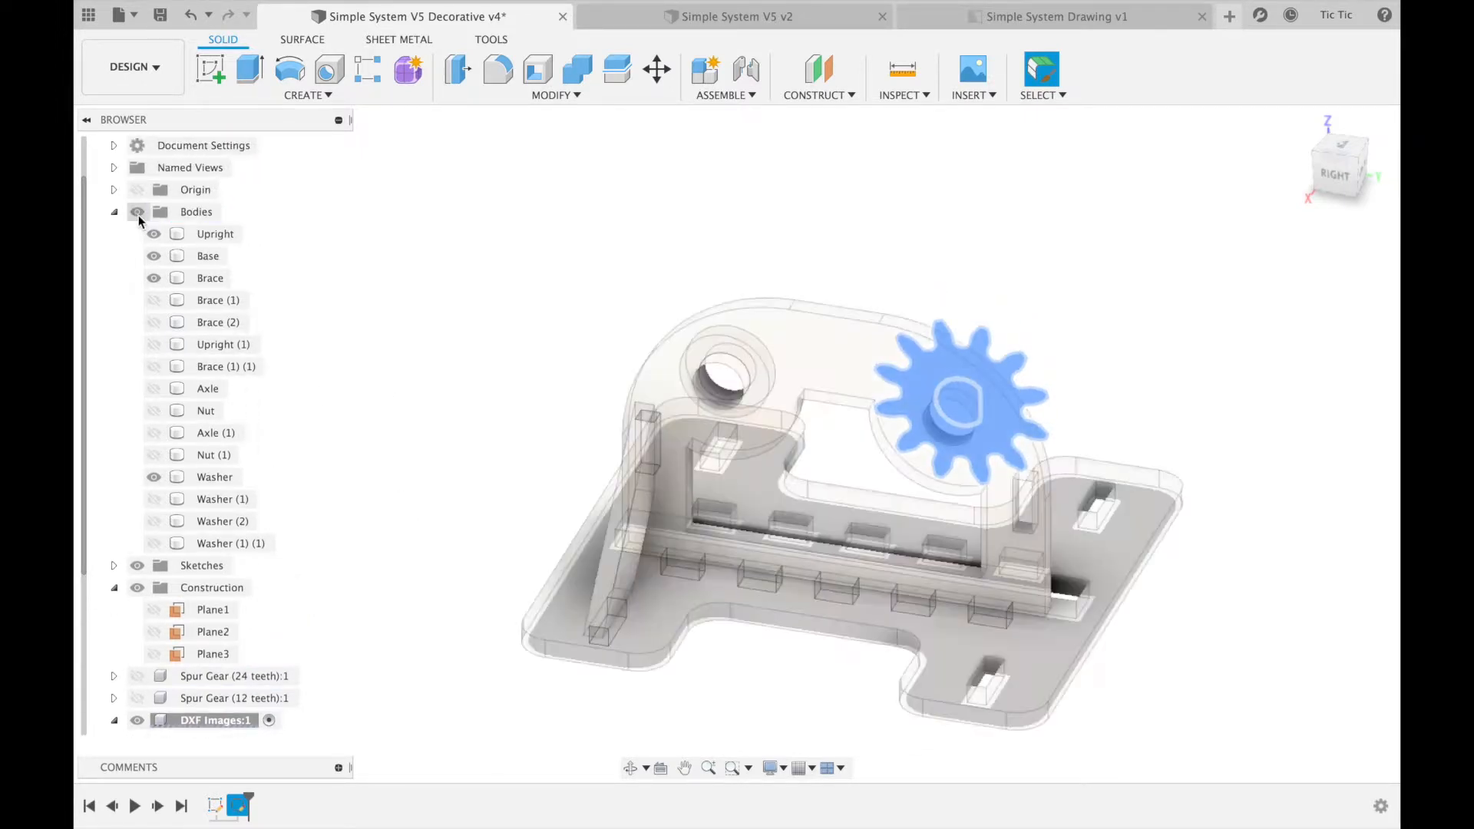
Isolate the Upright body and restore the other parts by unisolating it
right_click(195, 232)
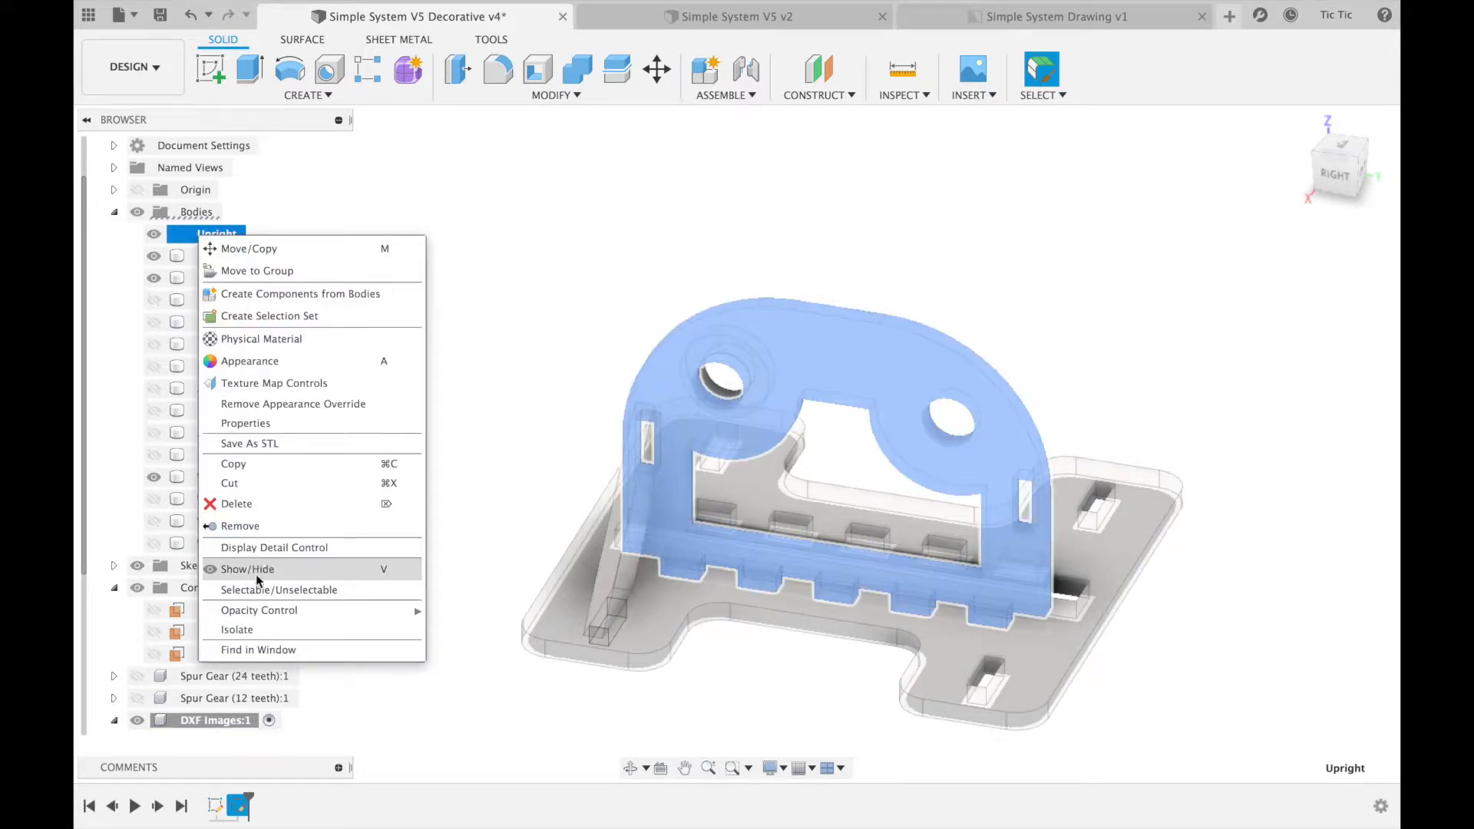
key(Escape)
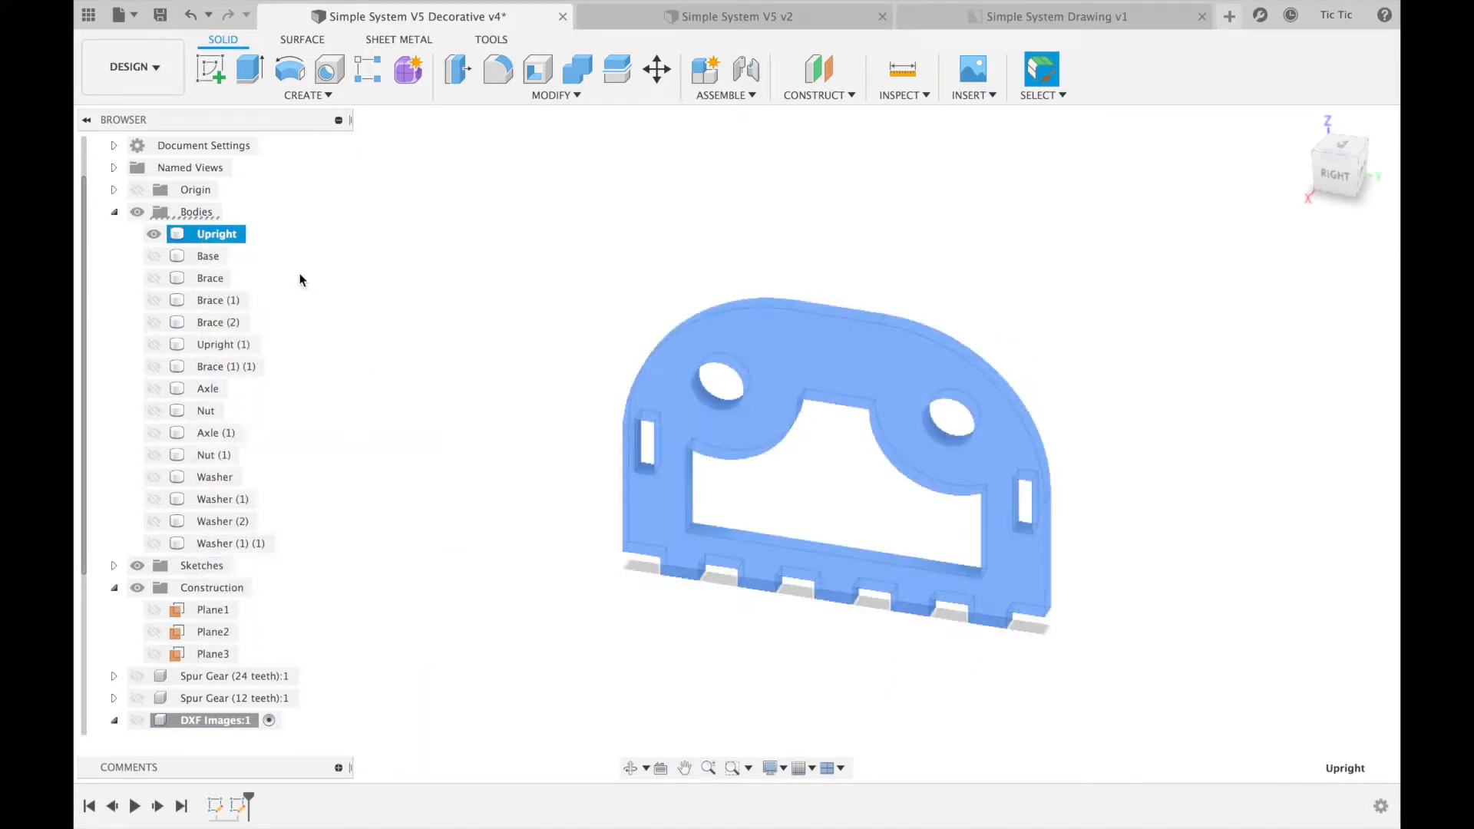
right_click(216, 239)
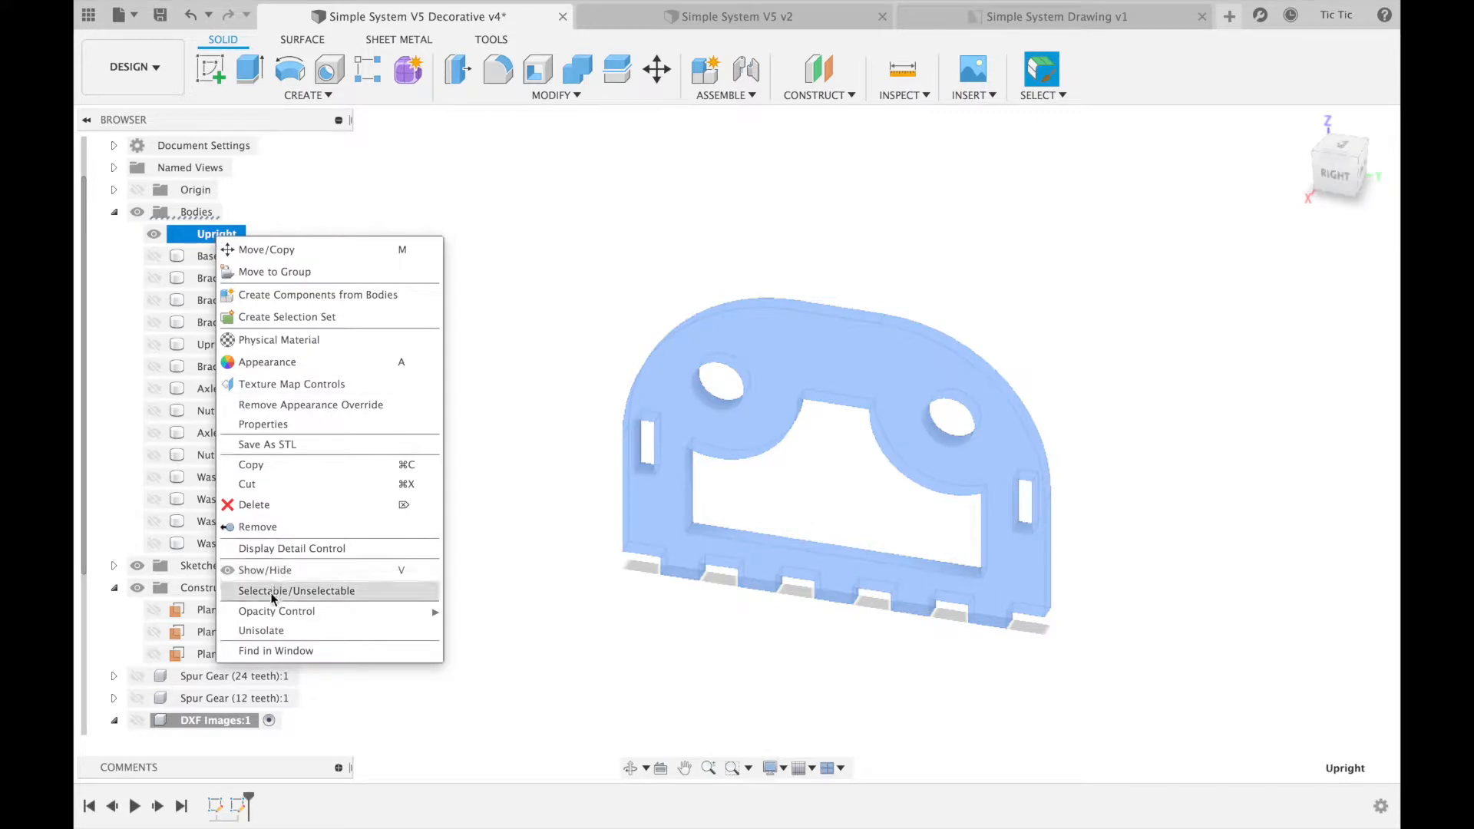
click(260, 631)
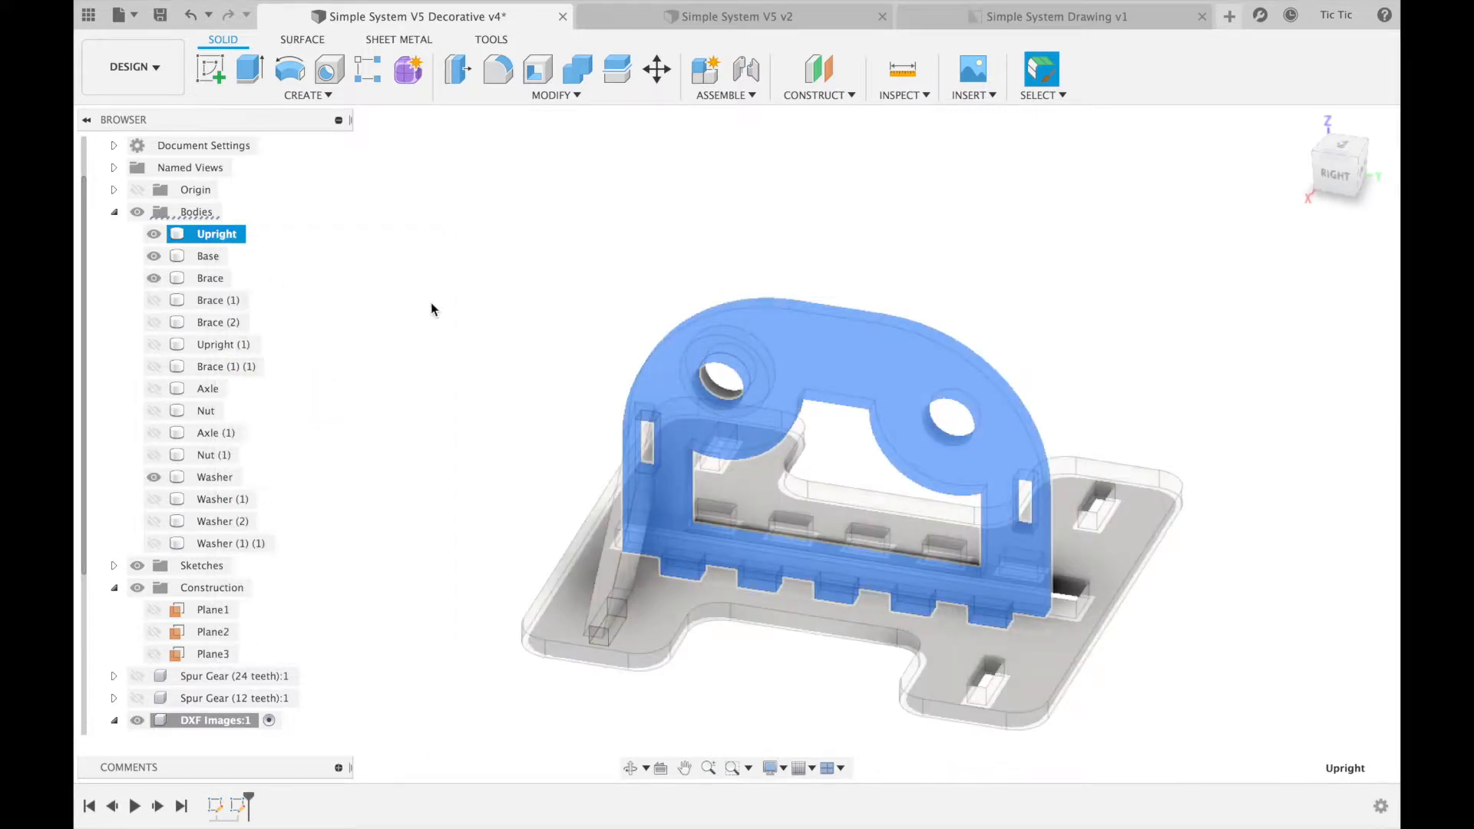
Isolate the Upright body so that only this part is displayed
right_click(216, 237)
mouse_move(370, 624)
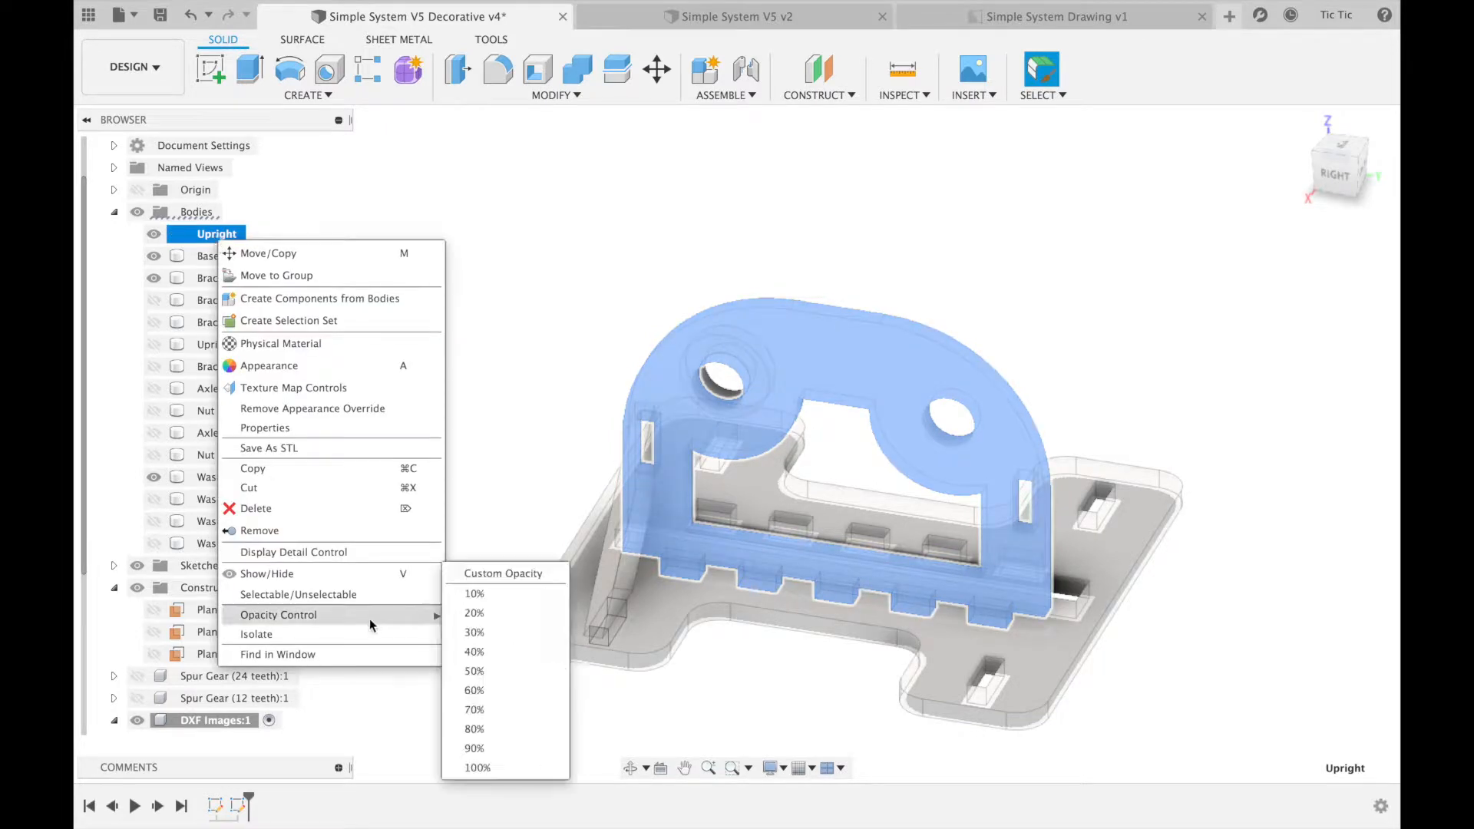
click(369, 634)
click(413, 459)
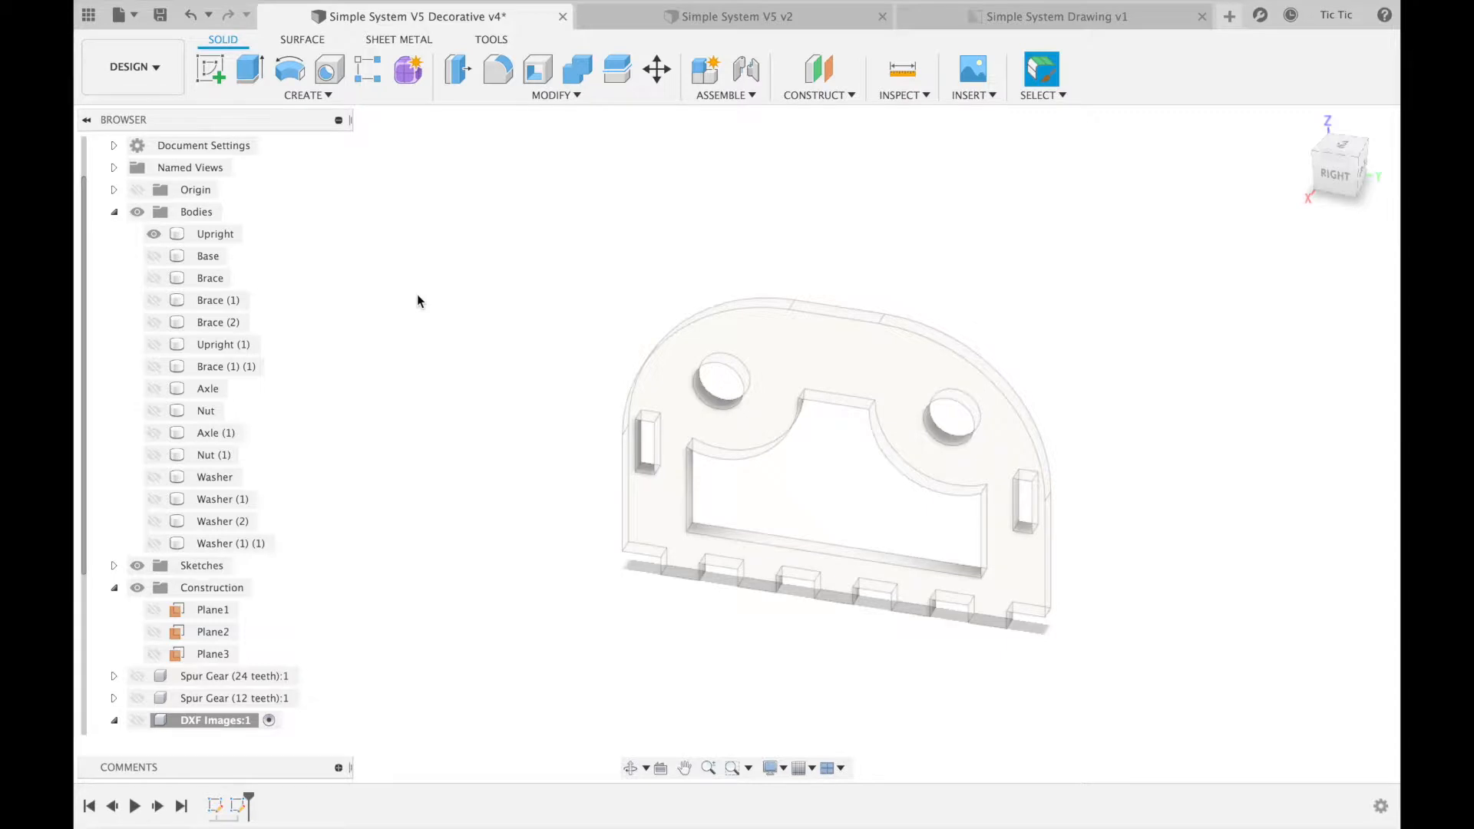
Create a sketch on the Upright's large flat face, project the whole face outline into it, and finish the sketch
click(213, 72)
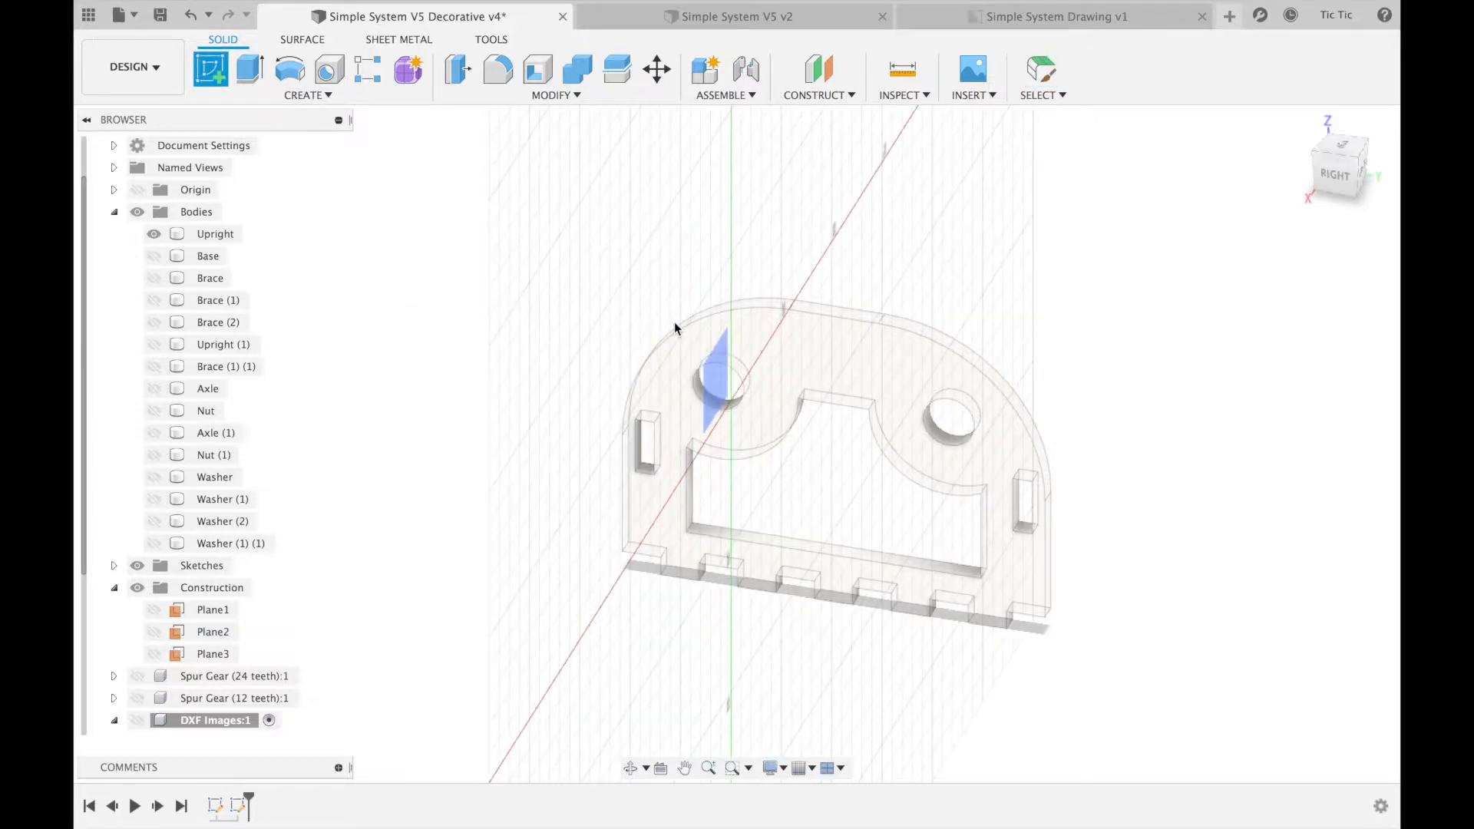
click(729, 327)
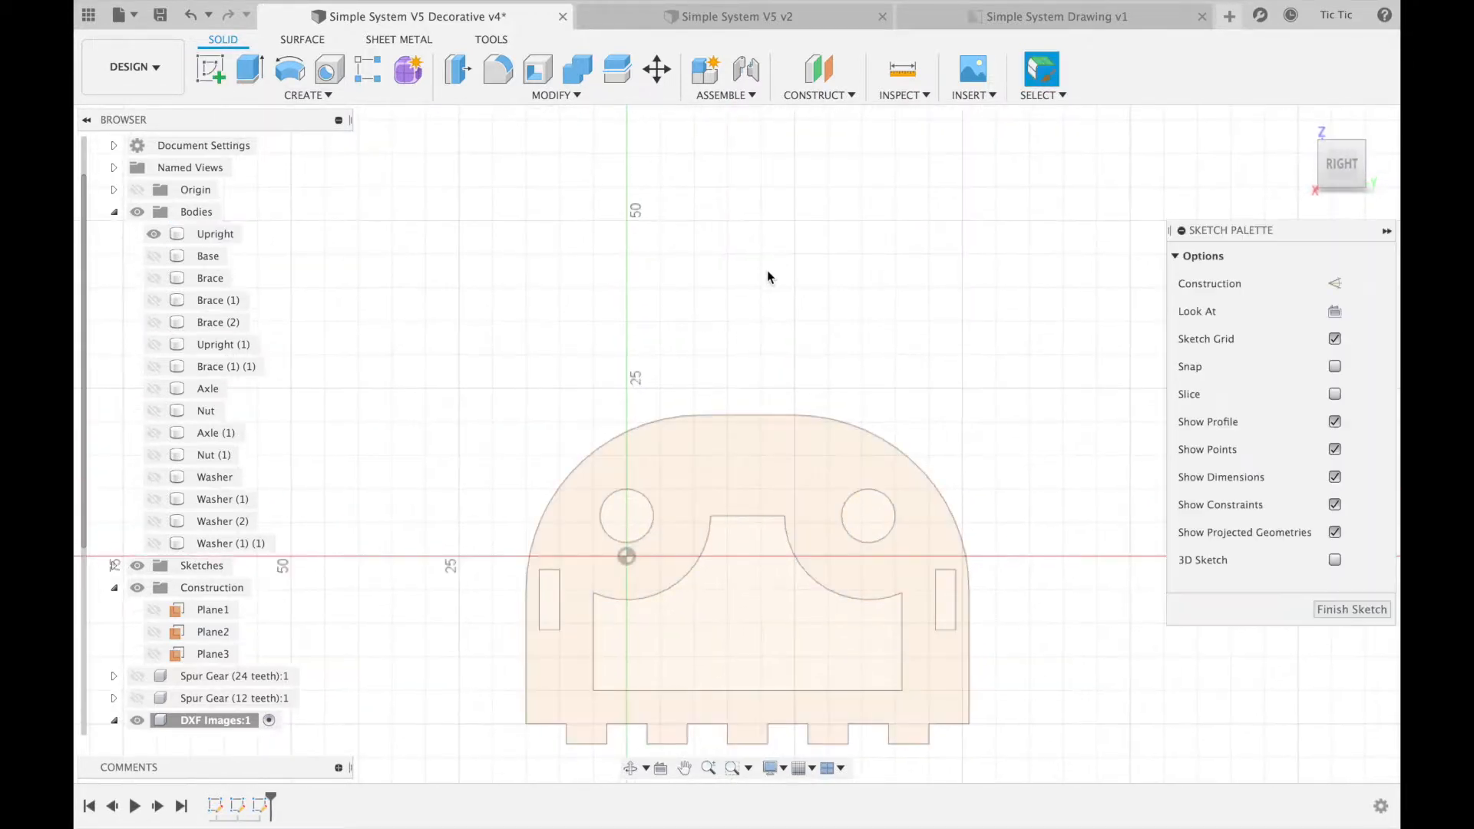
key(p)
click(717, 444)
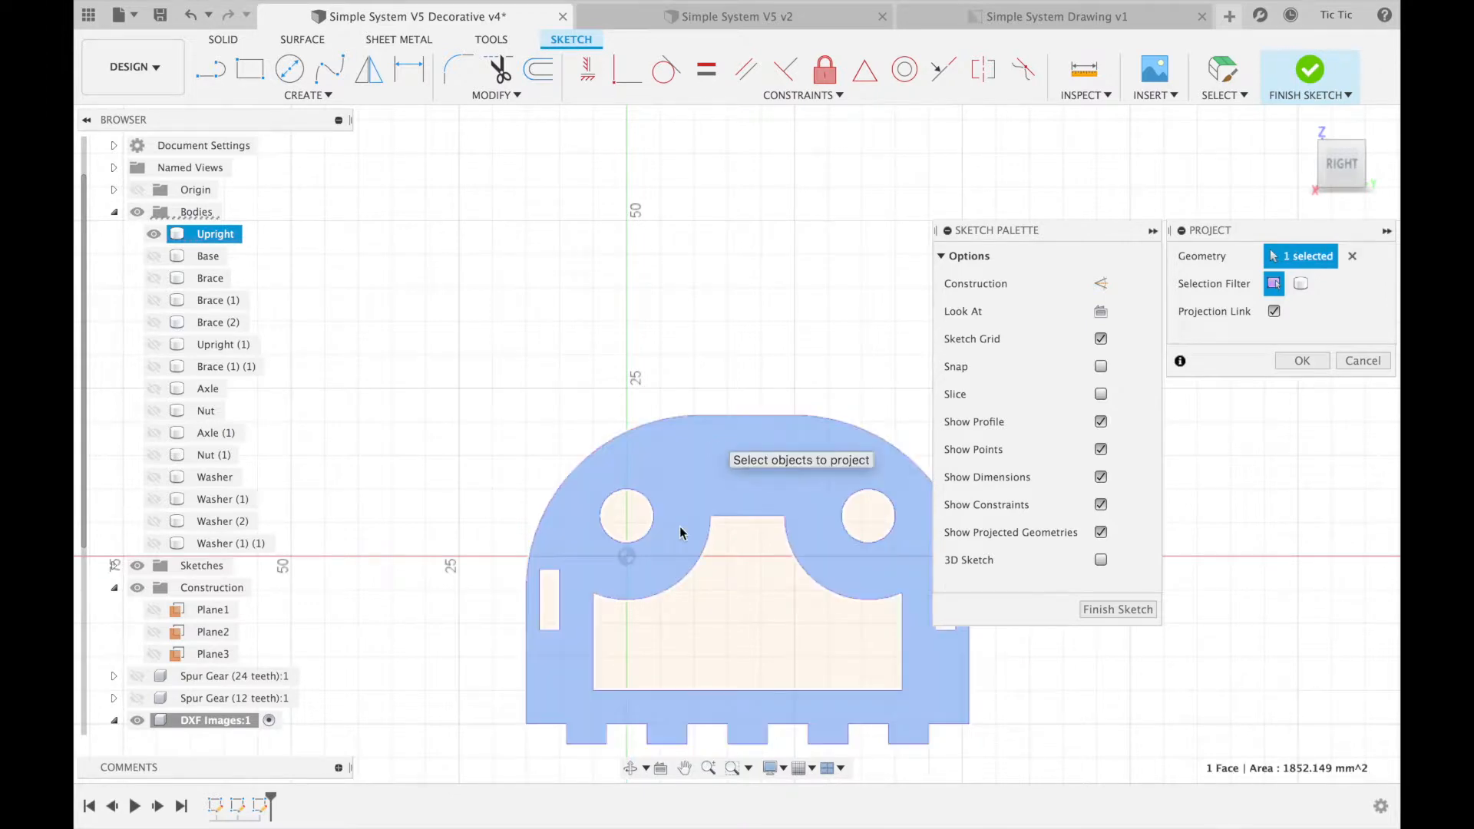
click(1303, 361)
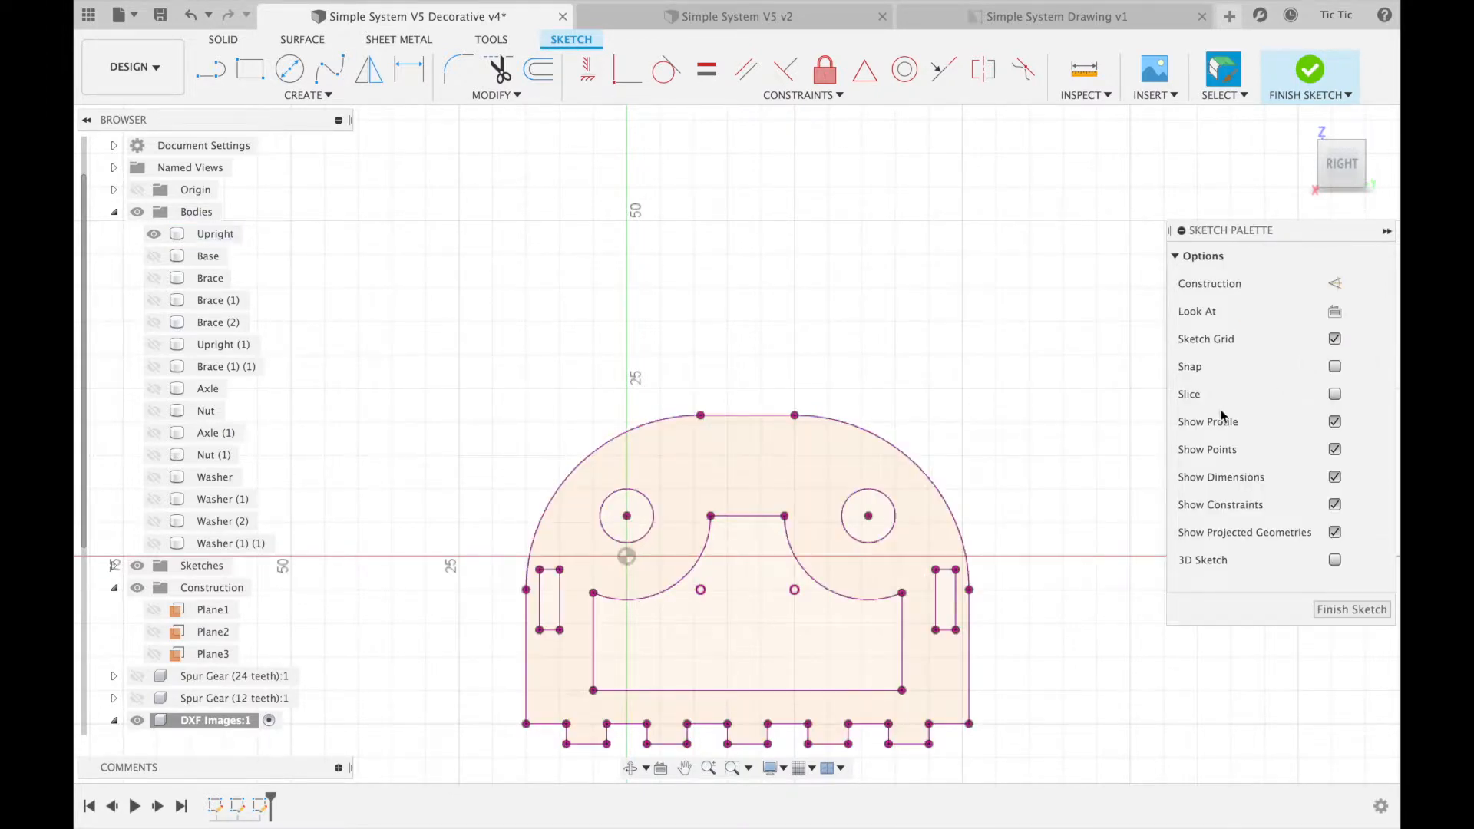
click(1345, 614)
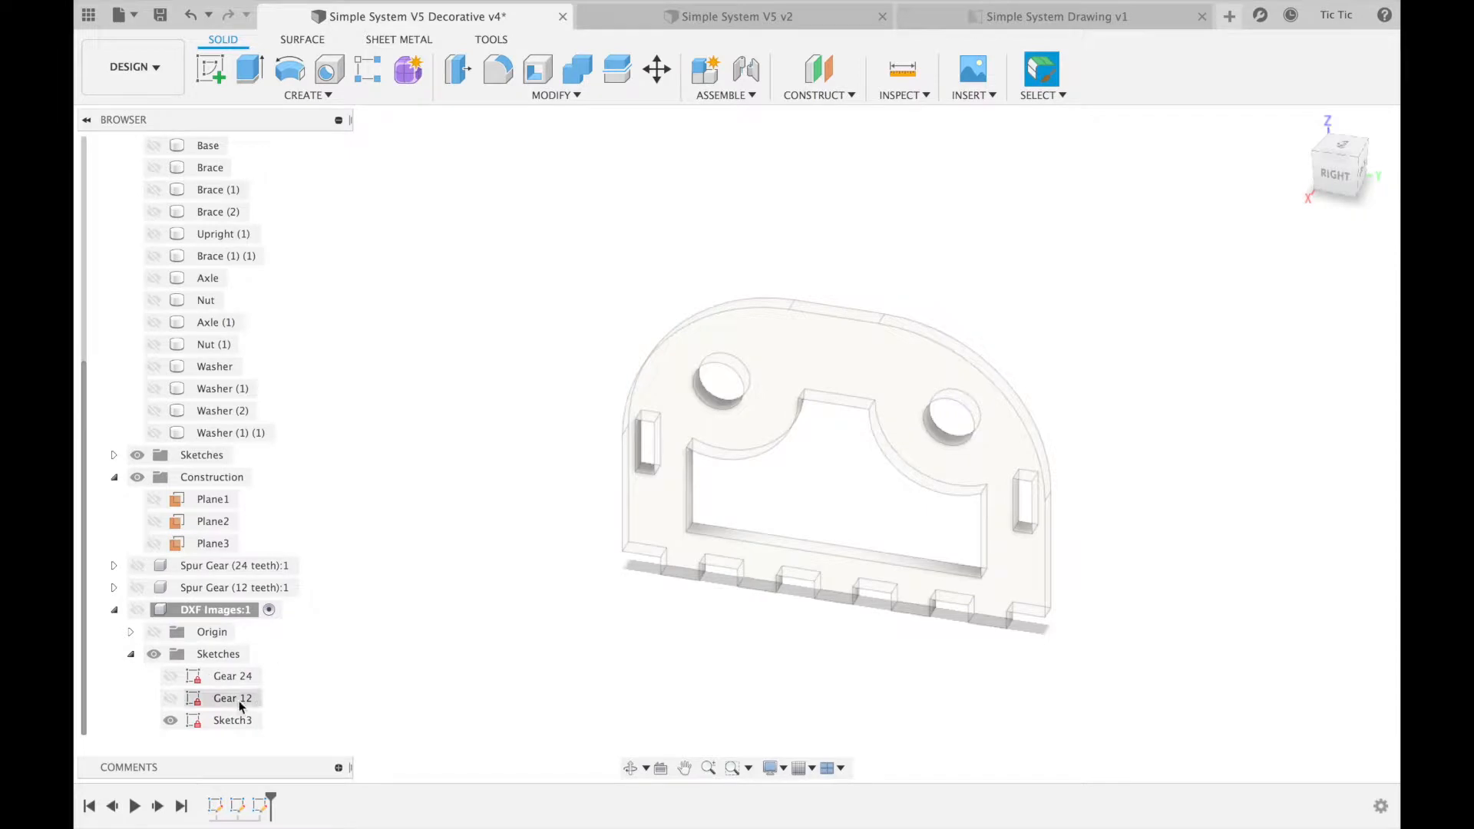
Rename the new projected sketch in the DXF Images component as Upright
click(224, 720)
click(228, 720)
text(Upright)
key(Return)
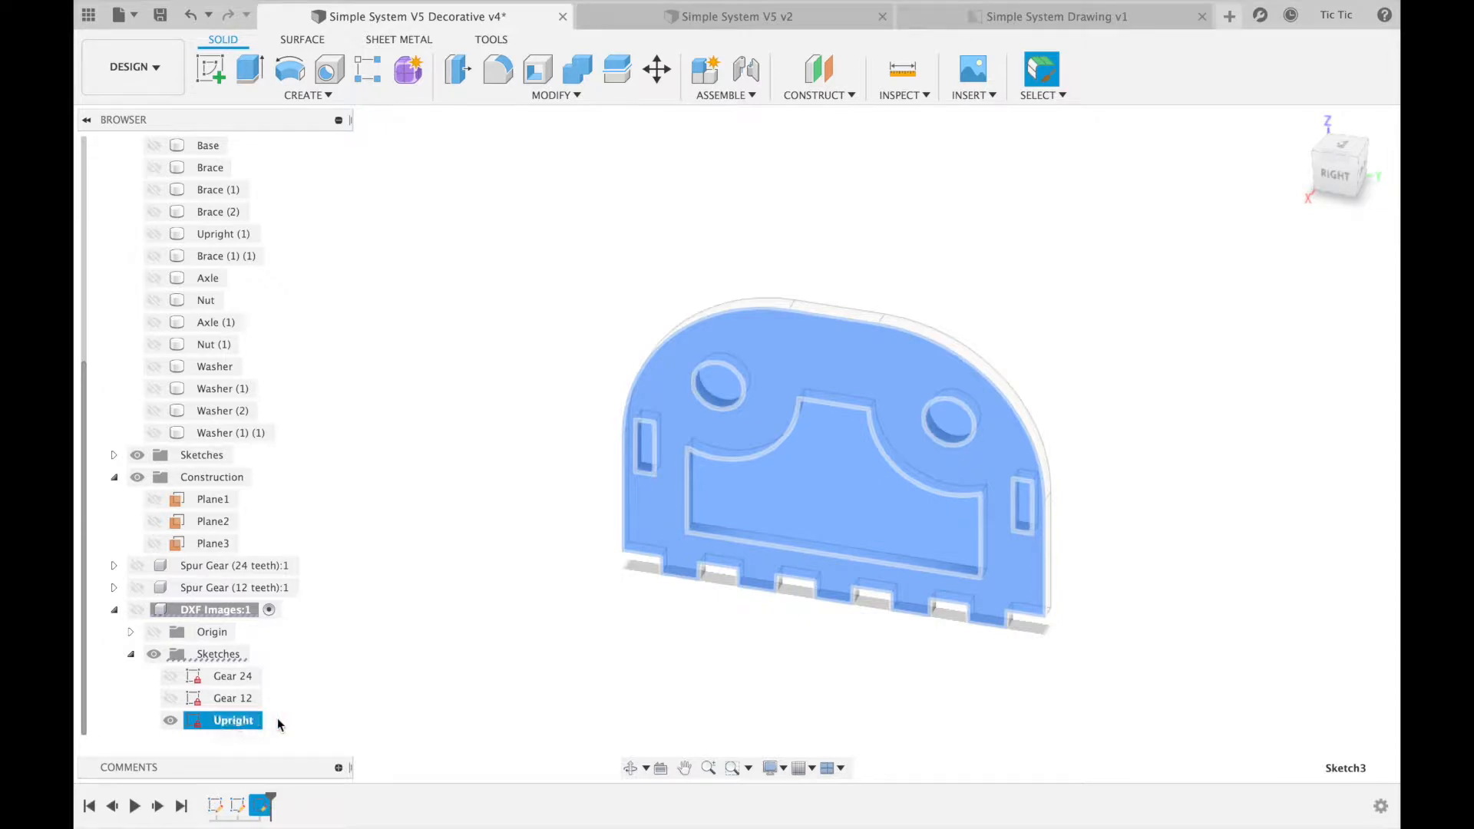
Unisolate the Upright body to bring back the other parts
scroll(278, 399, up, 3)
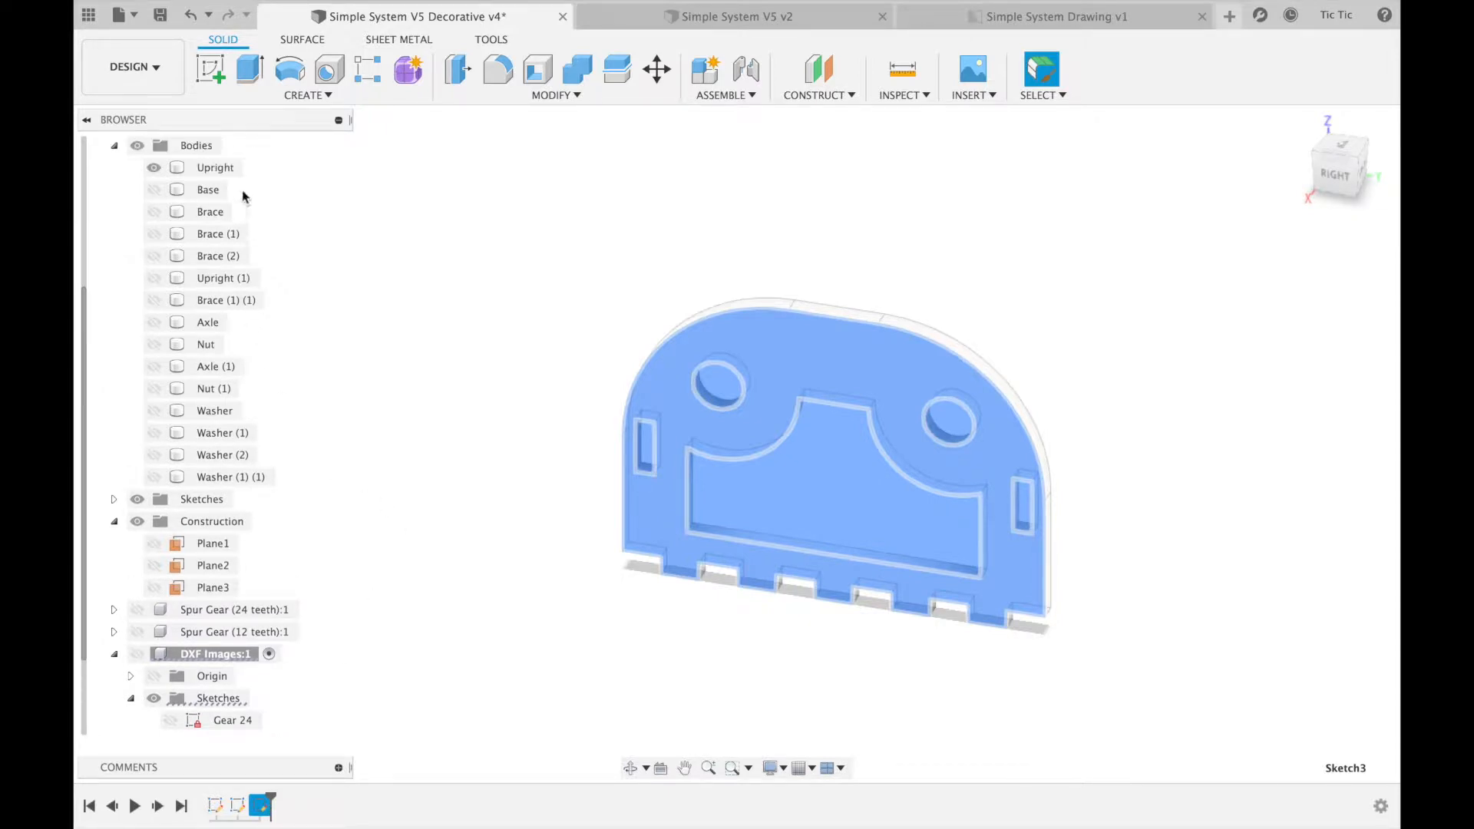
right_click(215, 168)
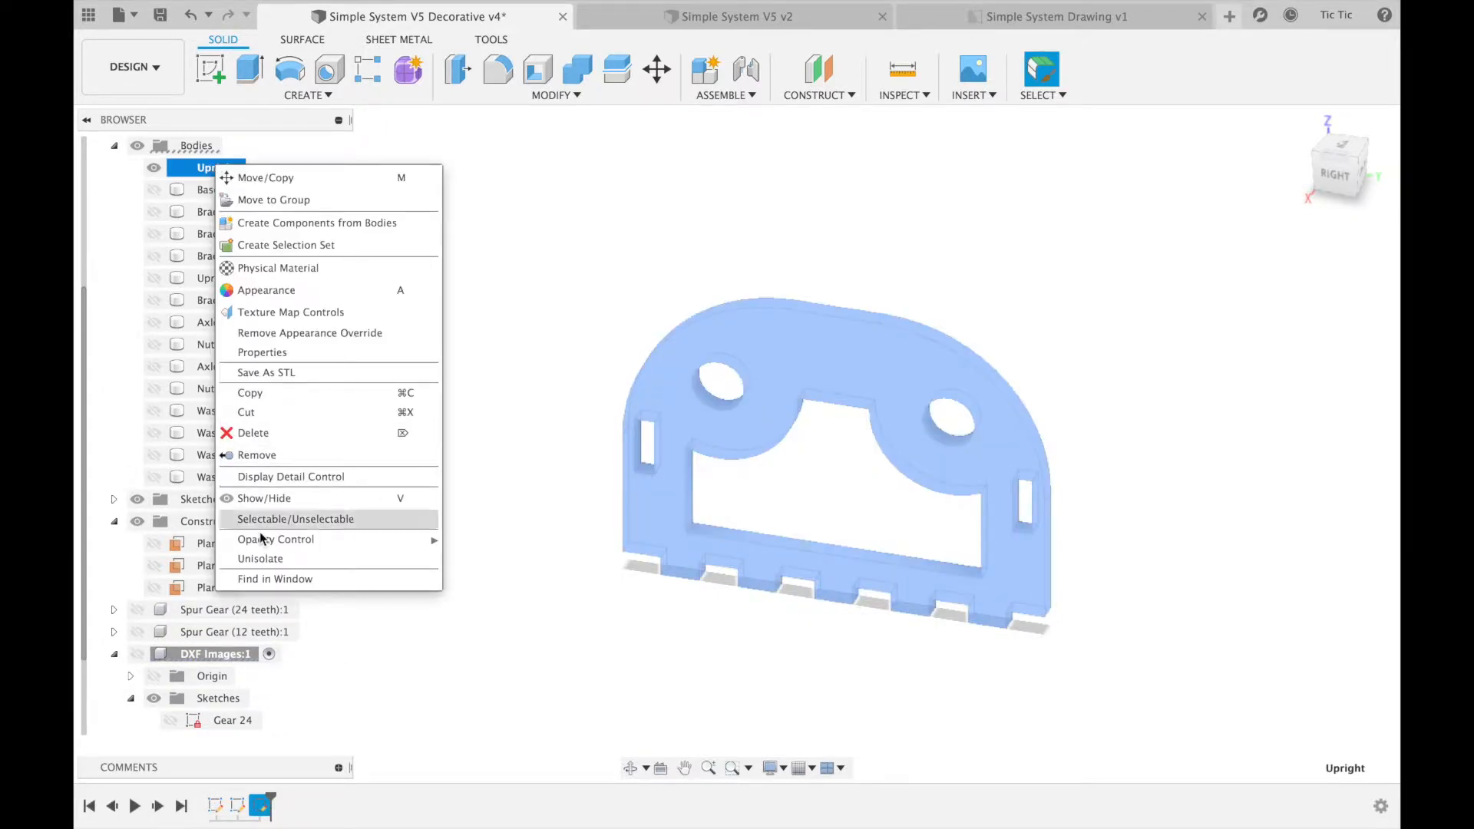
click(368, 559)
click(417, 422)
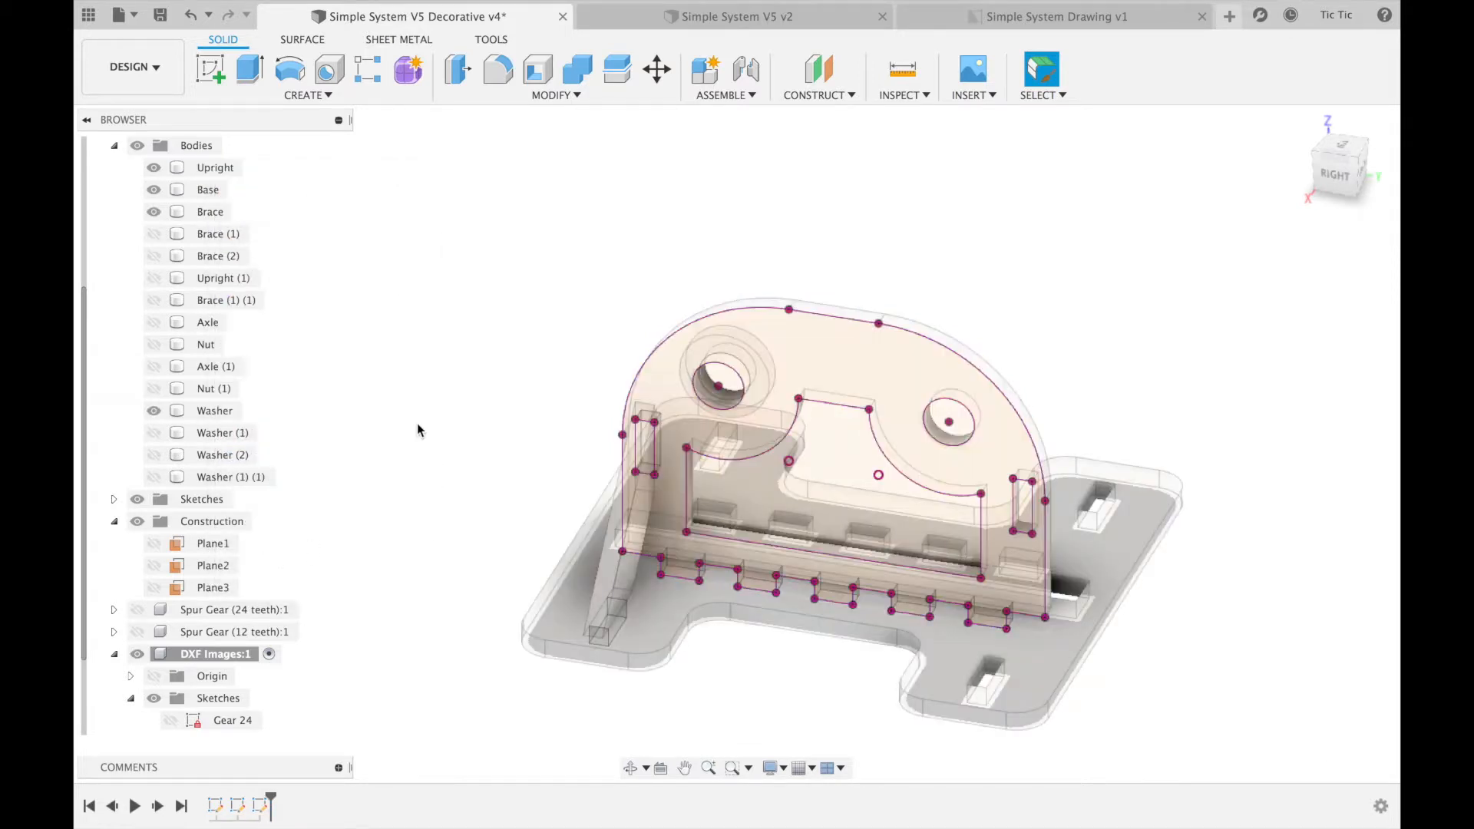
Hide the Upright sketch in the DXF Images component and the Upright body
scroll(256, 682, down, 2)
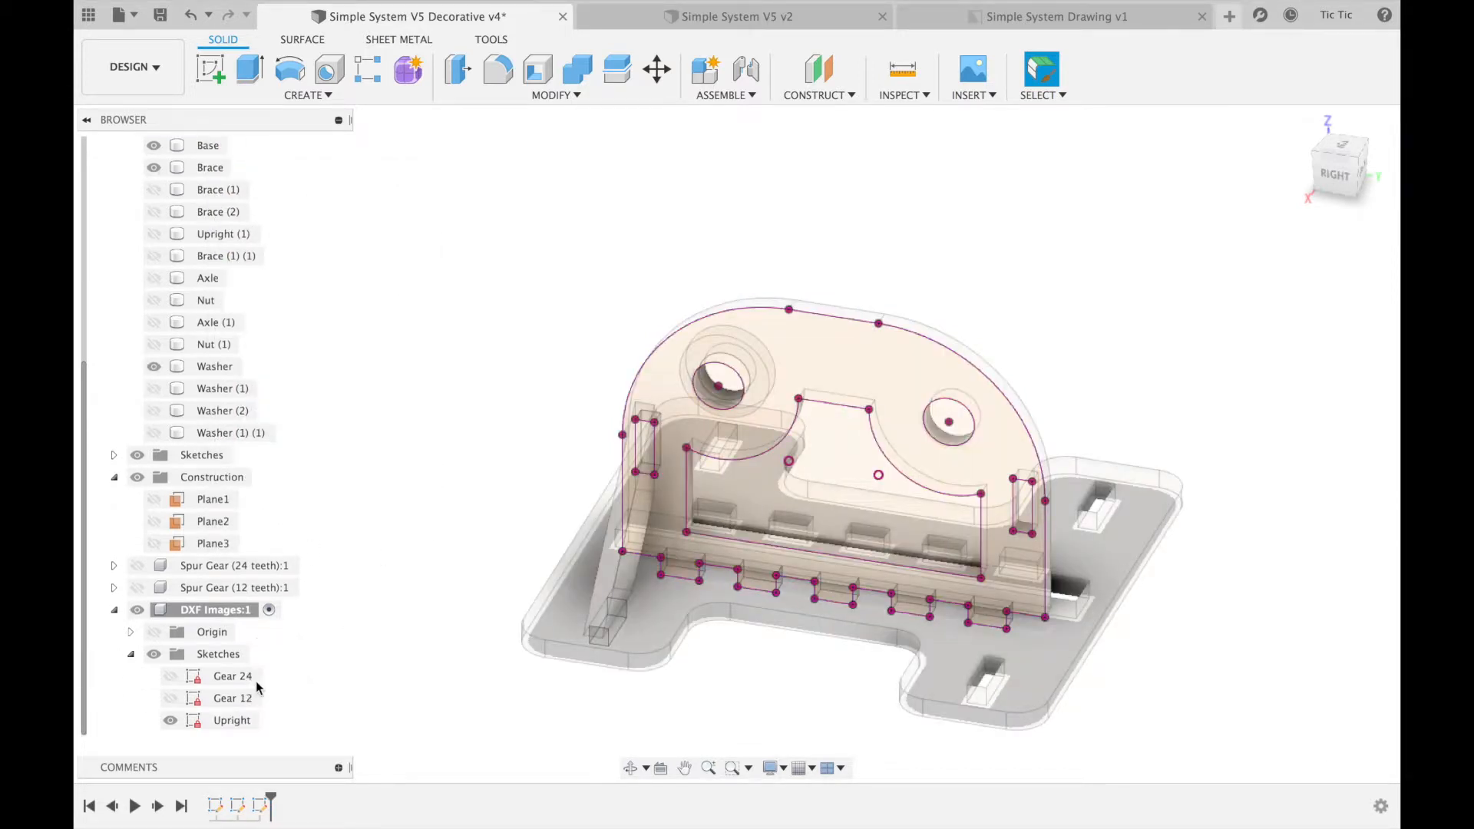
click(171, 721)
scroll(216, 569, up, 1)
scroll(217, 569, up, 5)
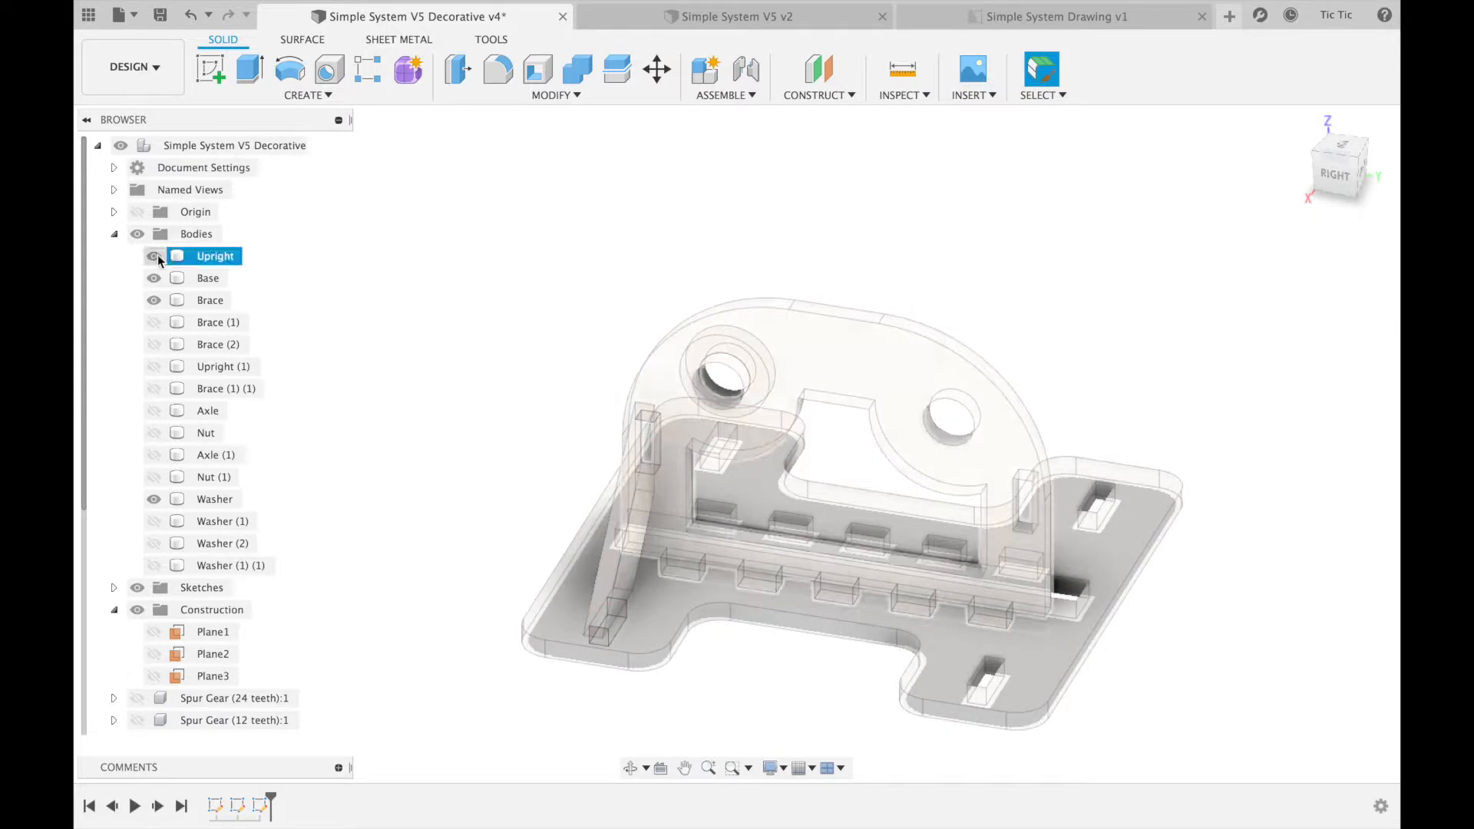
click(155, 256)
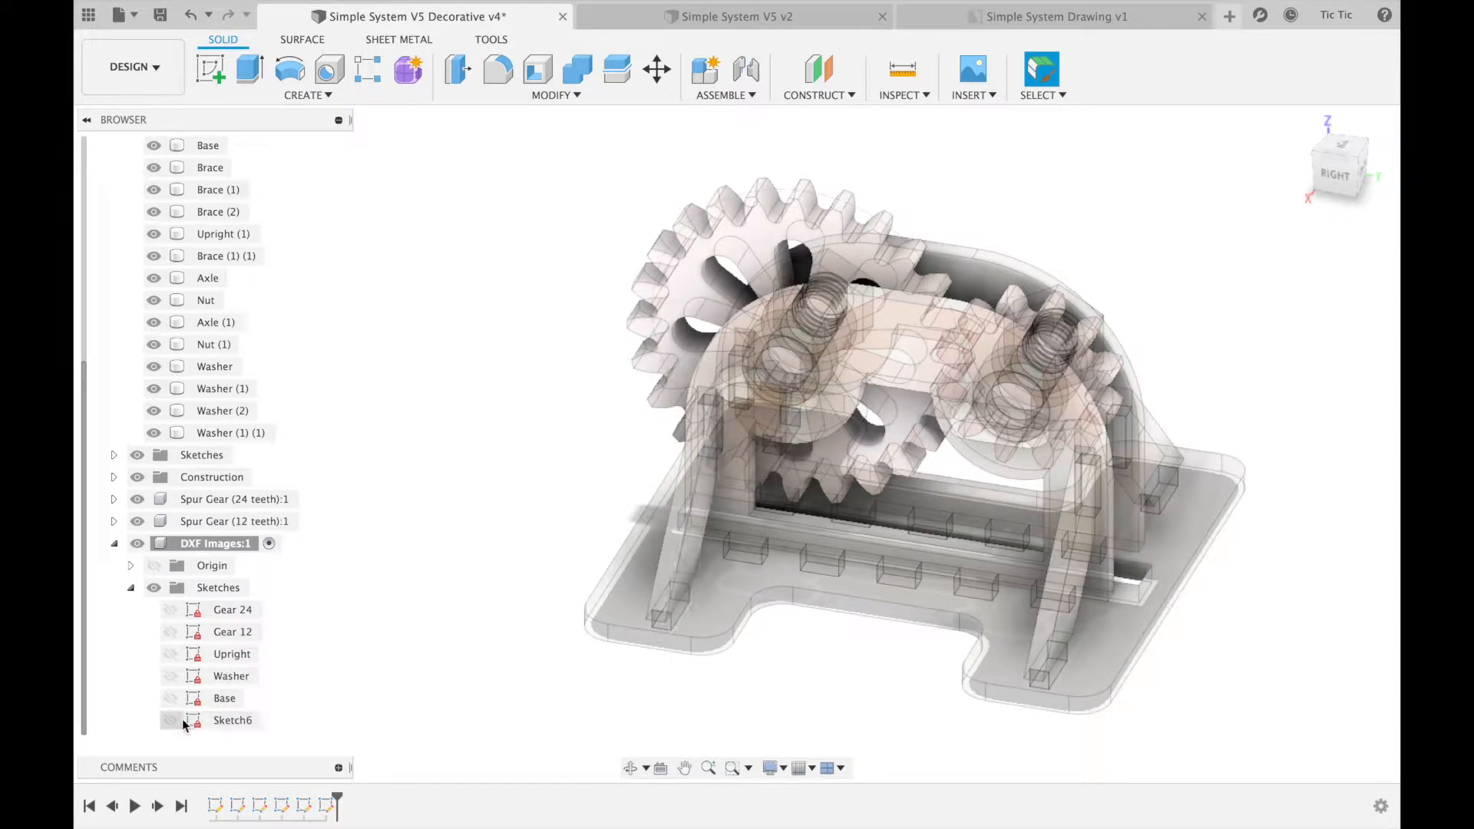
Show all six individual sketches of the DXF Images component, from Sketch6 up to Gear 24, and hide its Sketches folder
click(171, 720)
click(171, 699)
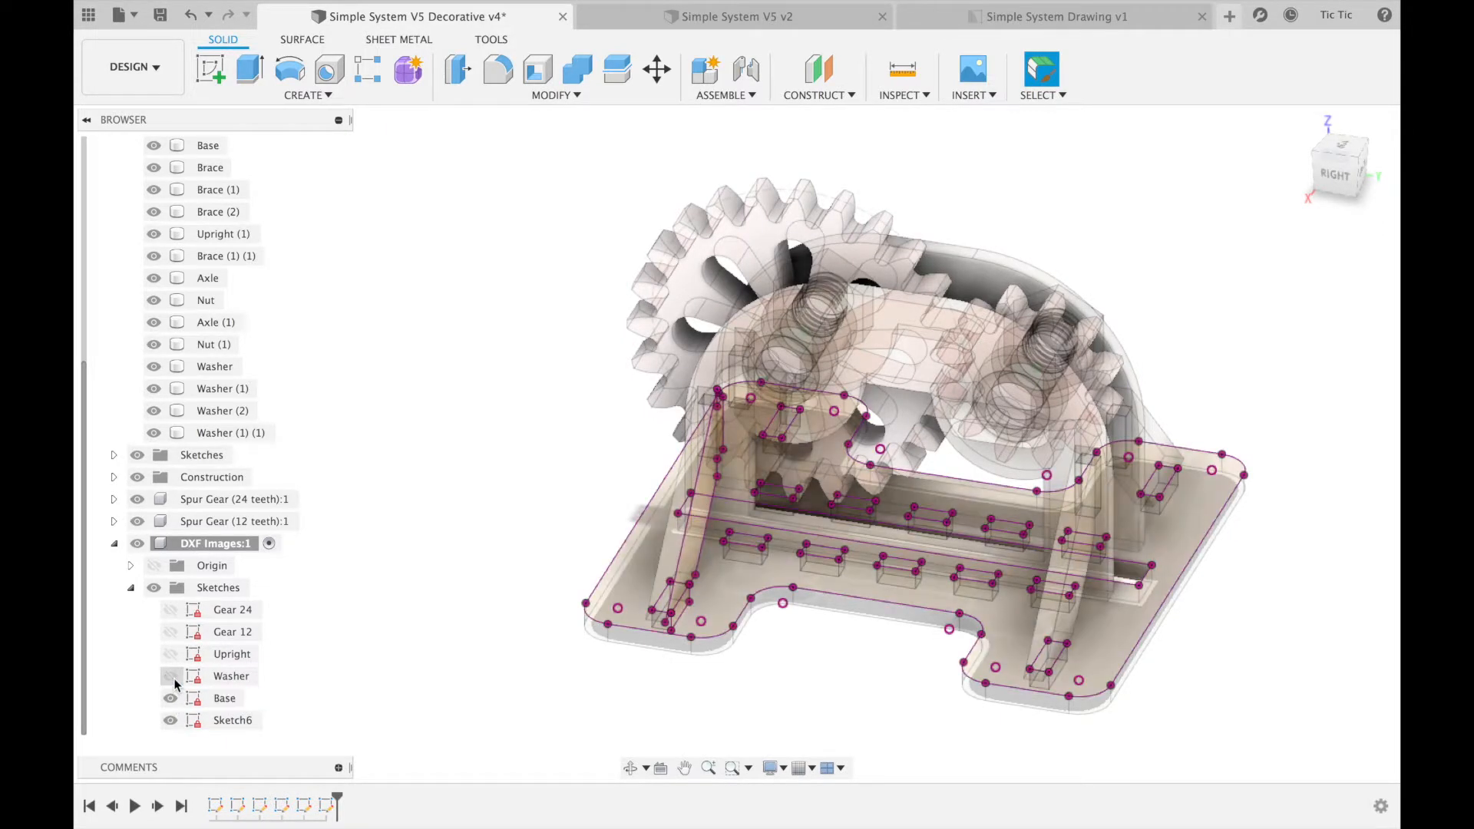
click(171, 677)
click(171, 654)
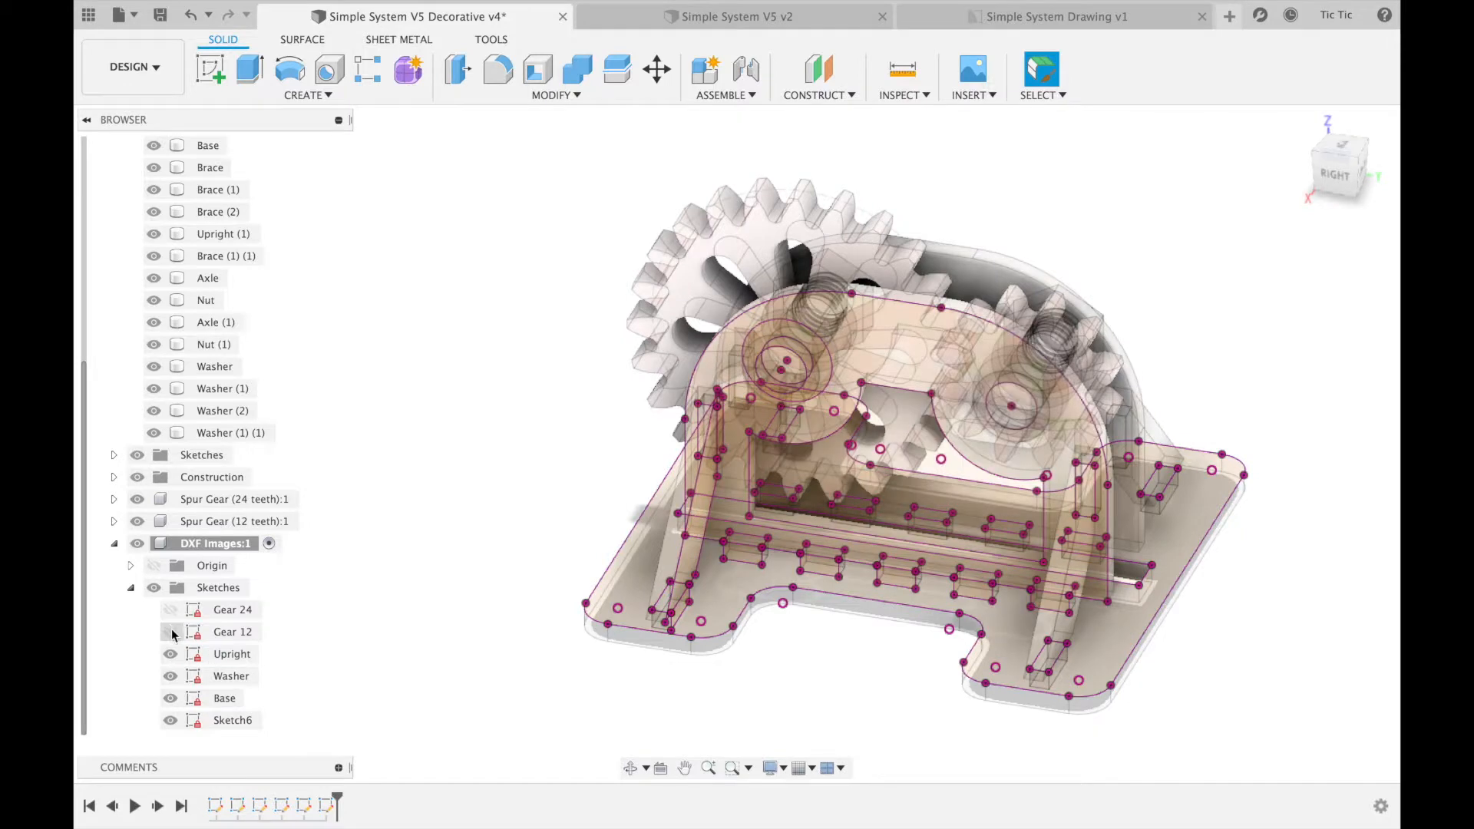
click(171, 632)
click(170, 610)
click(153, 587)
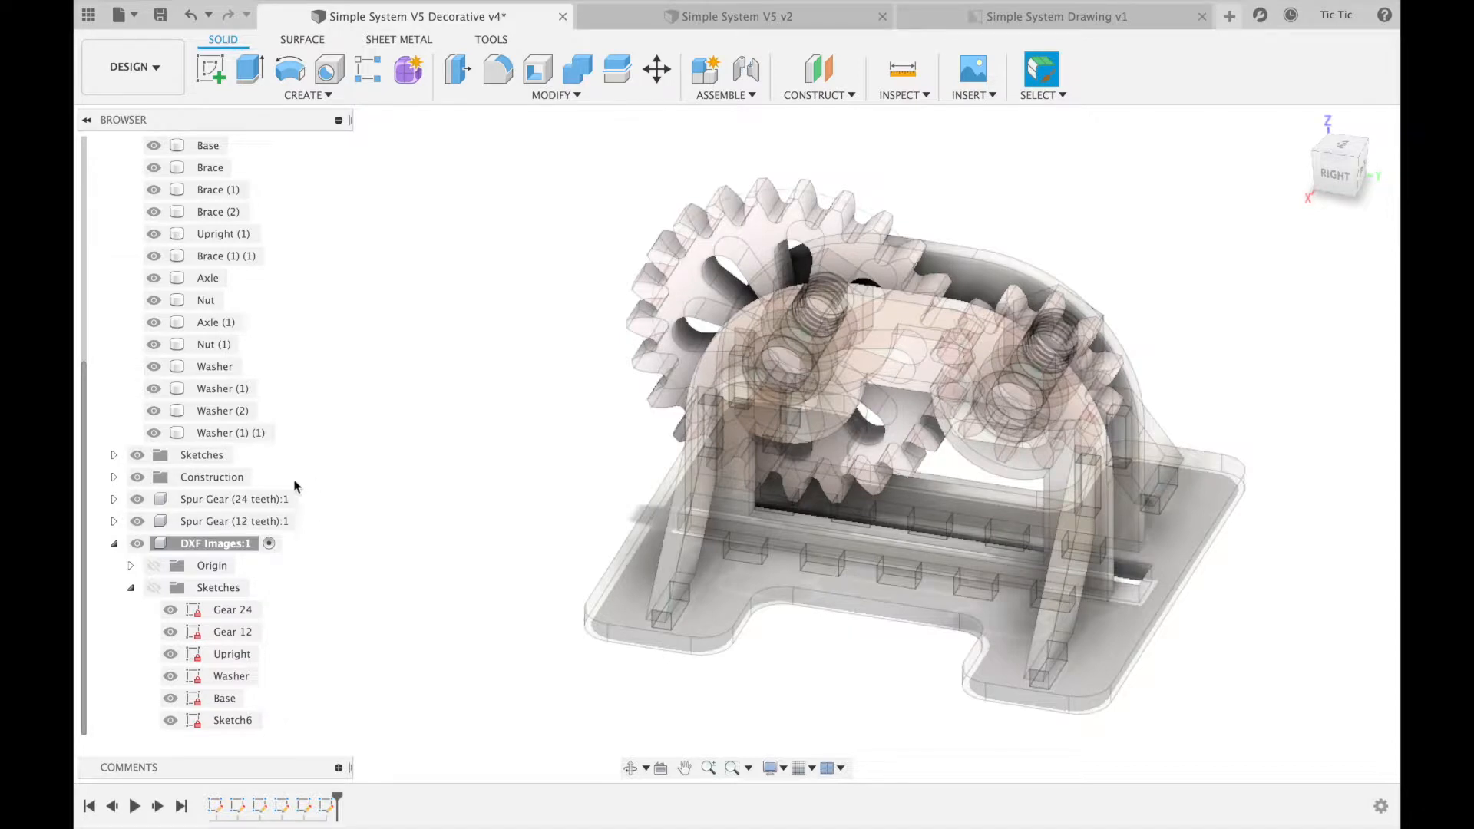
Activate the top-level Simple System V5 Decorative component and collapse its Bodies folder
scroll(295, 486, up, 3)
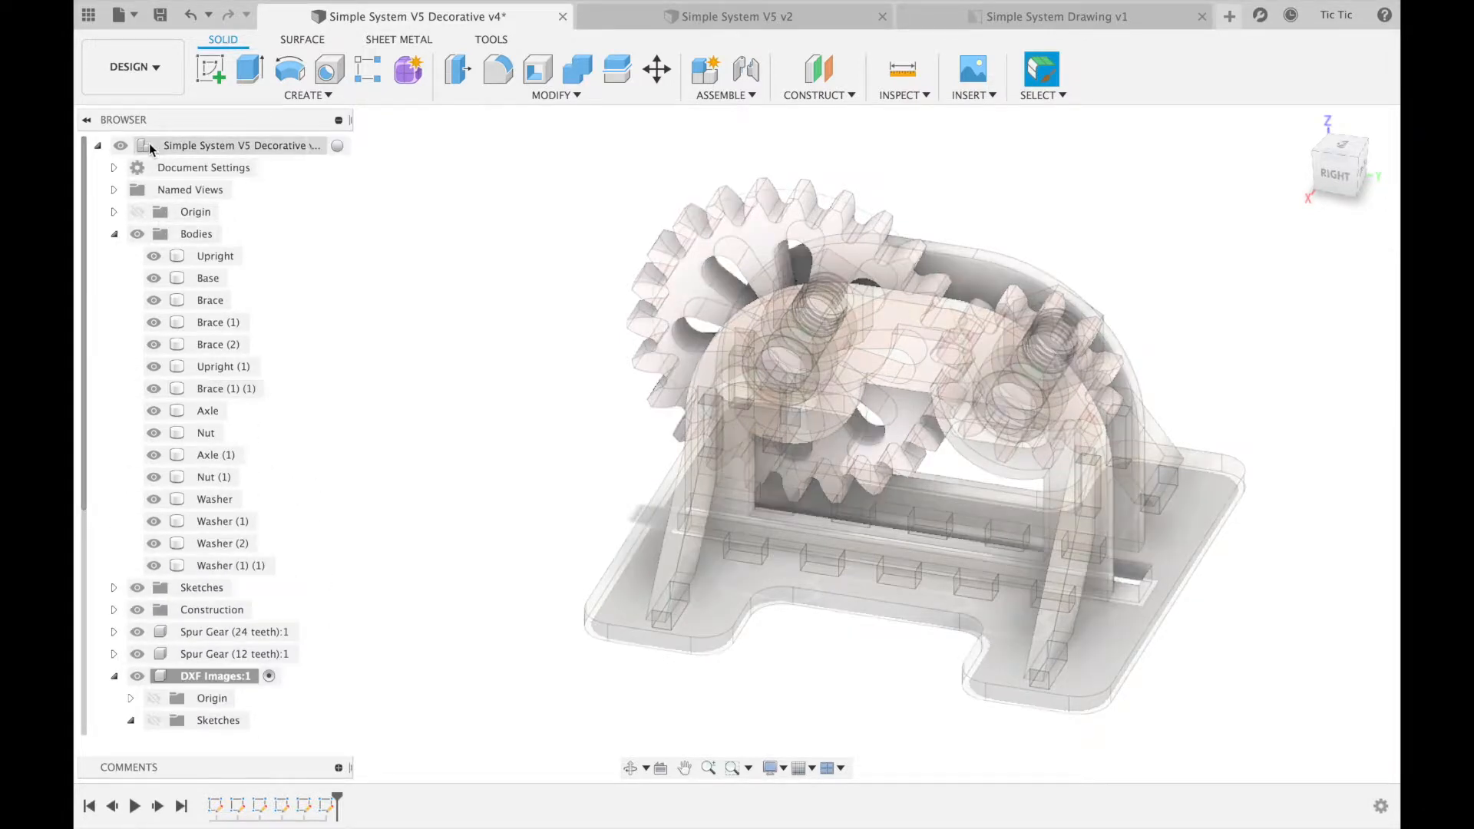
click(337, 146)
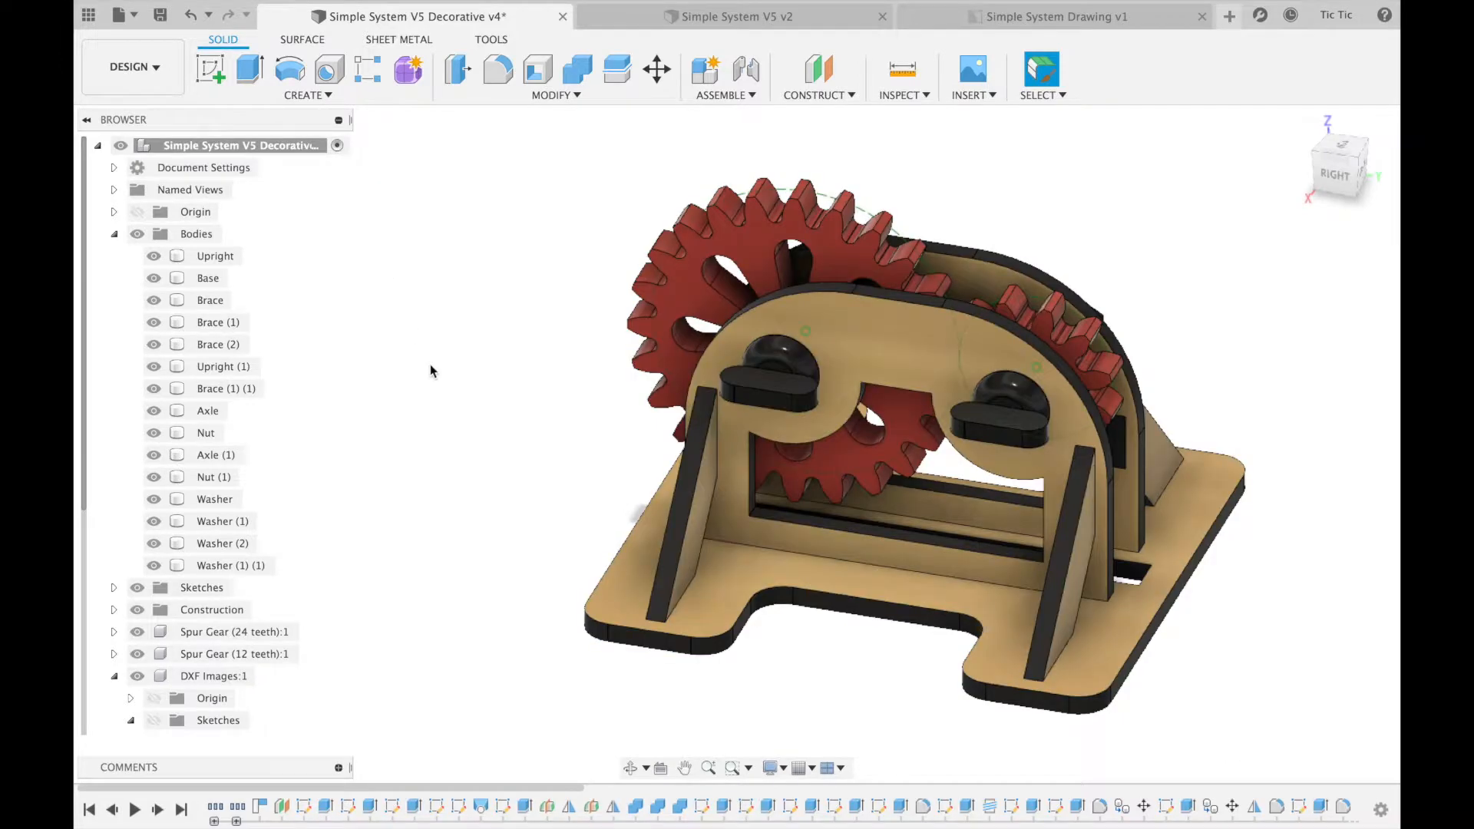
drag(1324, 178, 1292, 163)
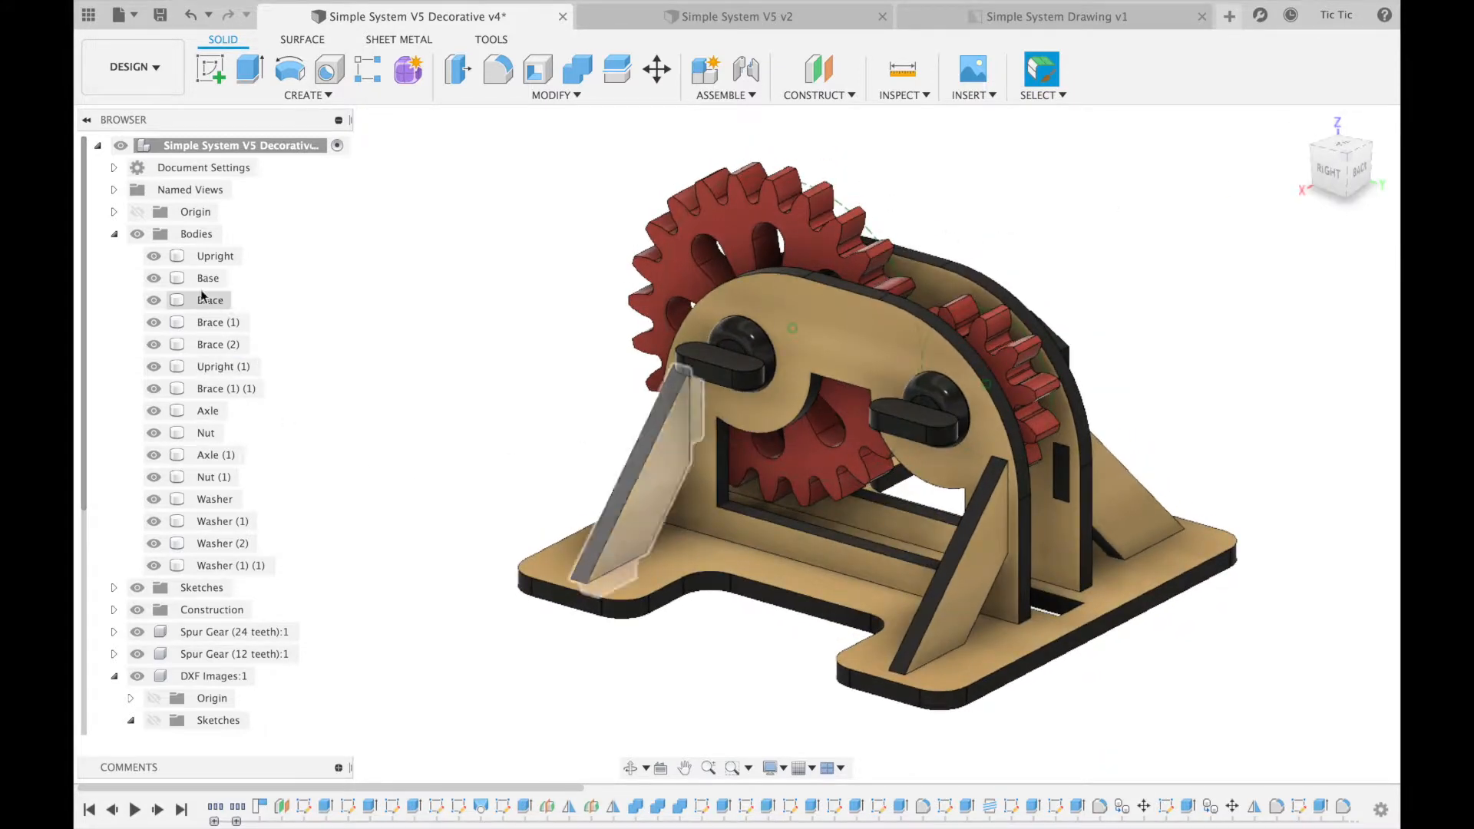
click(114, 234)
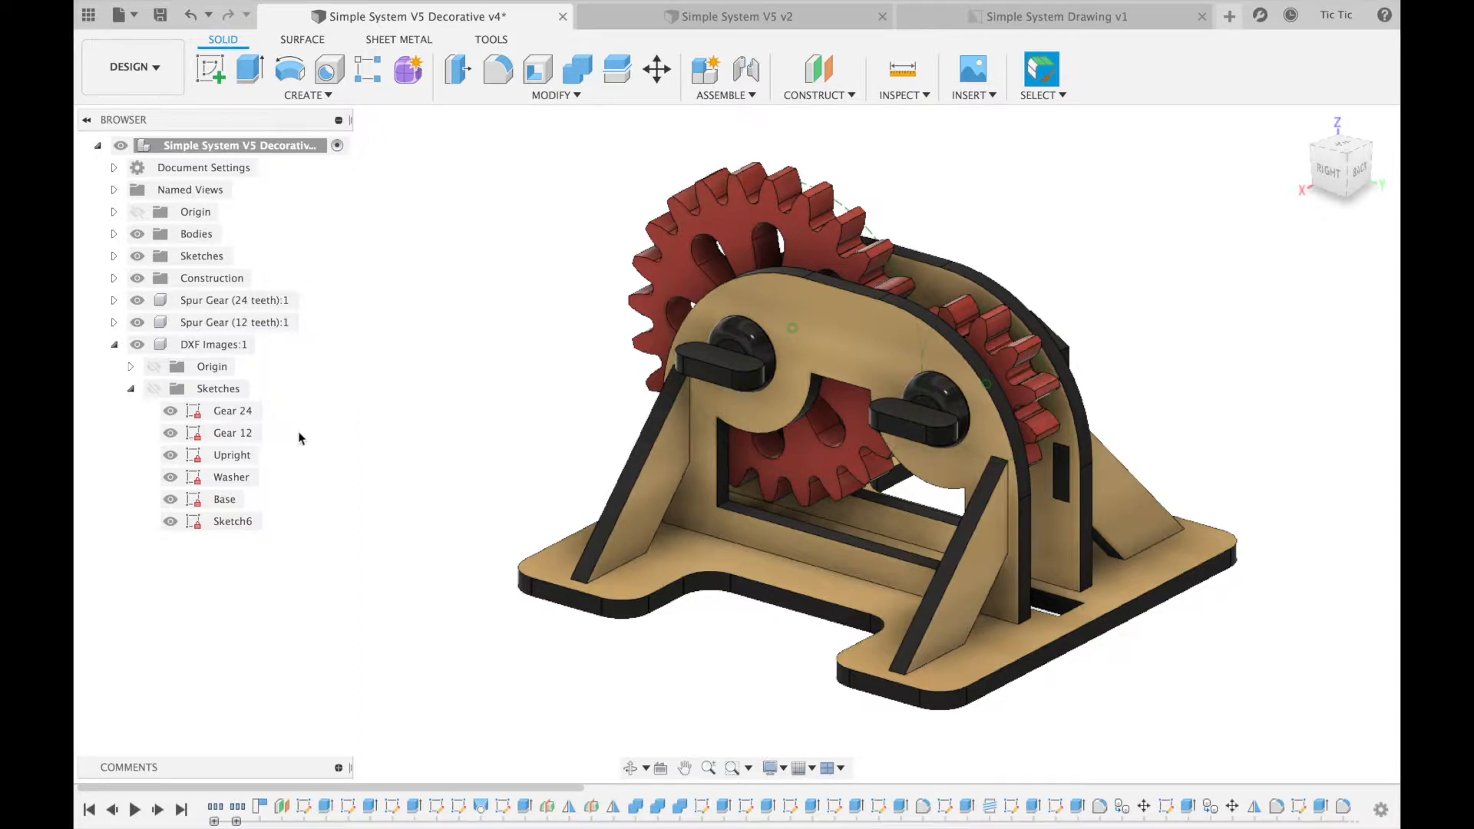
Save the Gear 24 sketch as a DXF file named Gear 24 x1 in a new folder called DXF Files
right_click(217, 410)
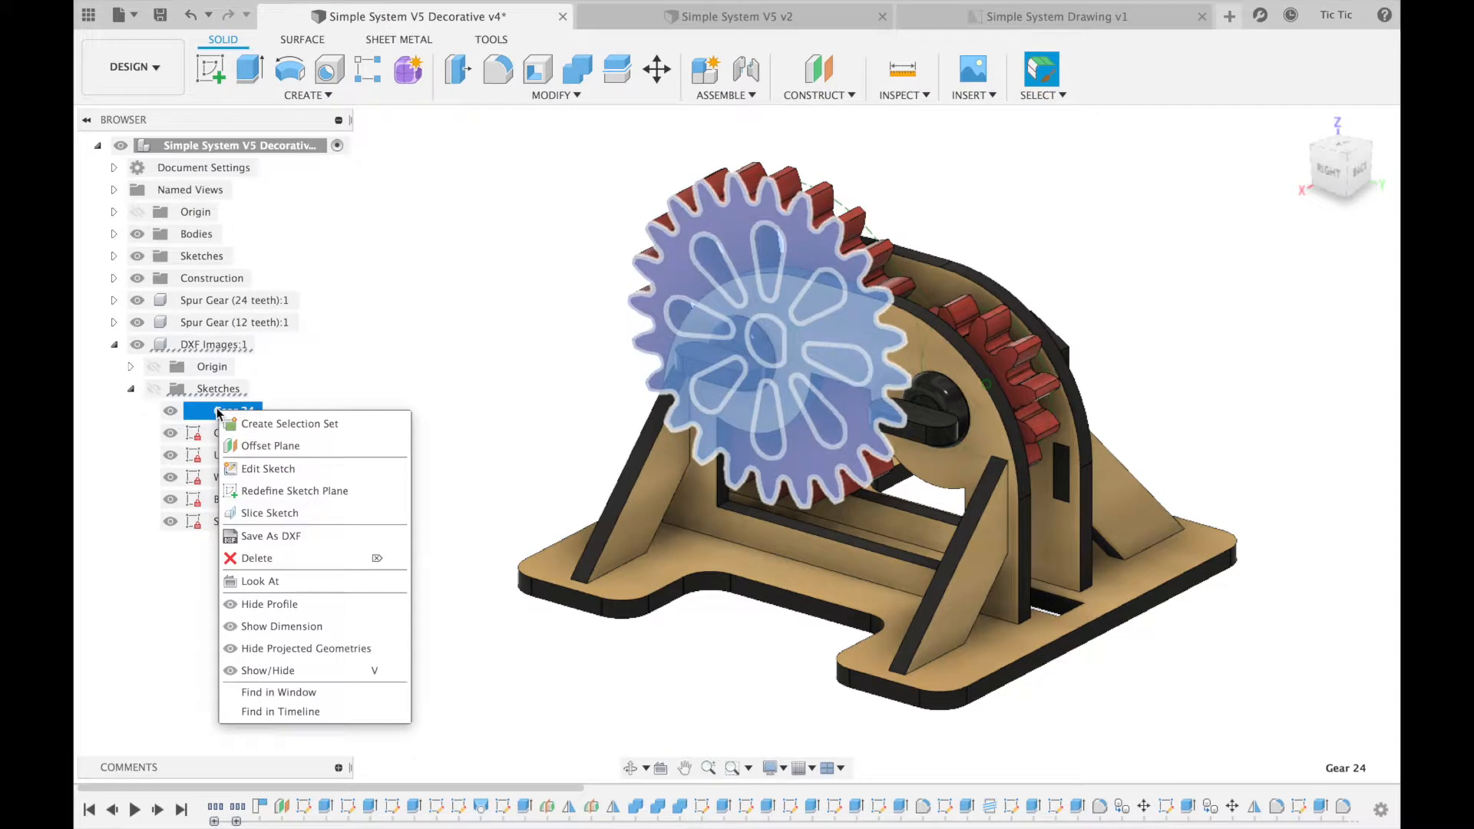
click(260, 535)
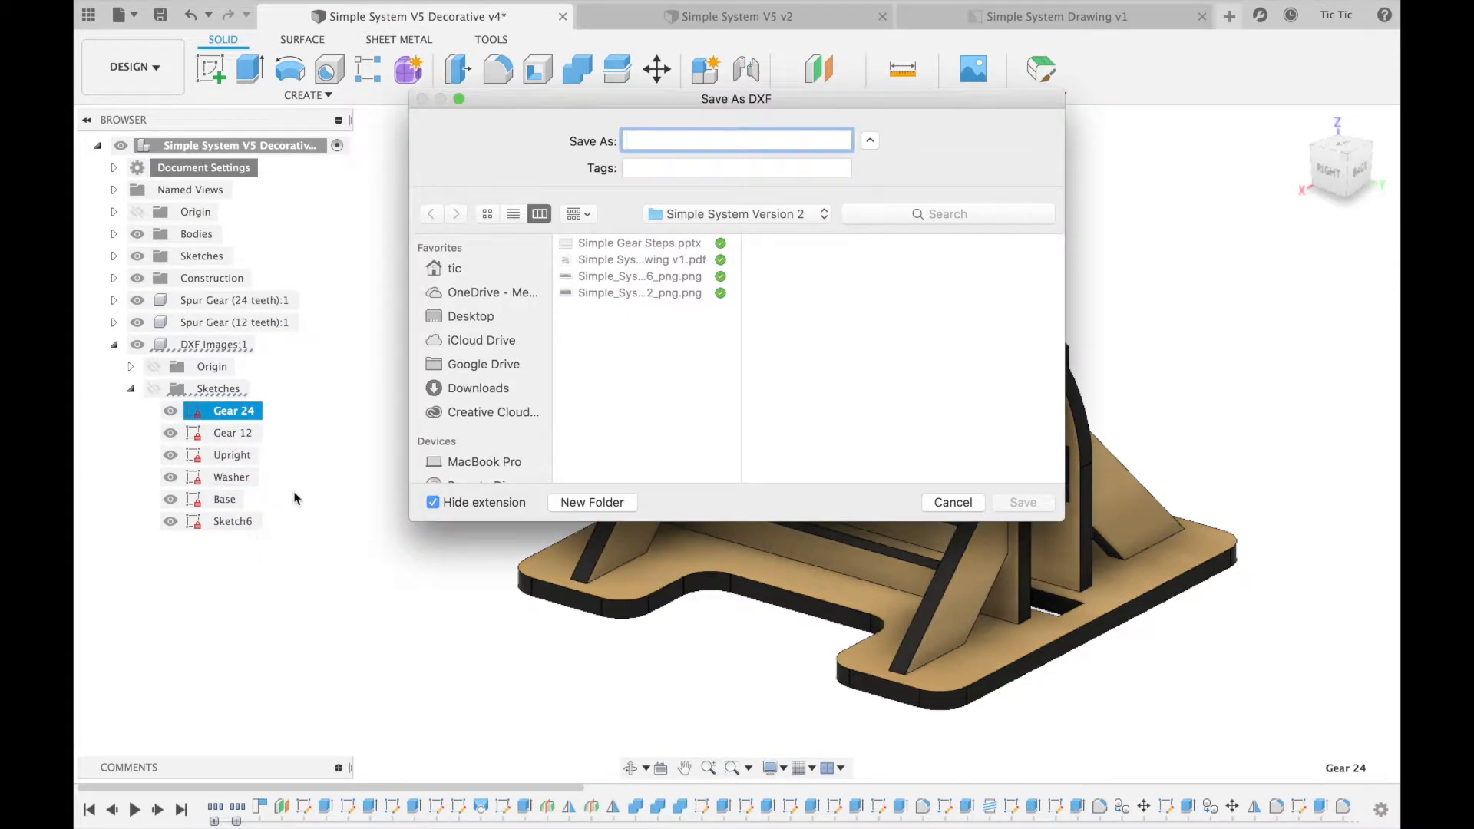
click(592, 503)
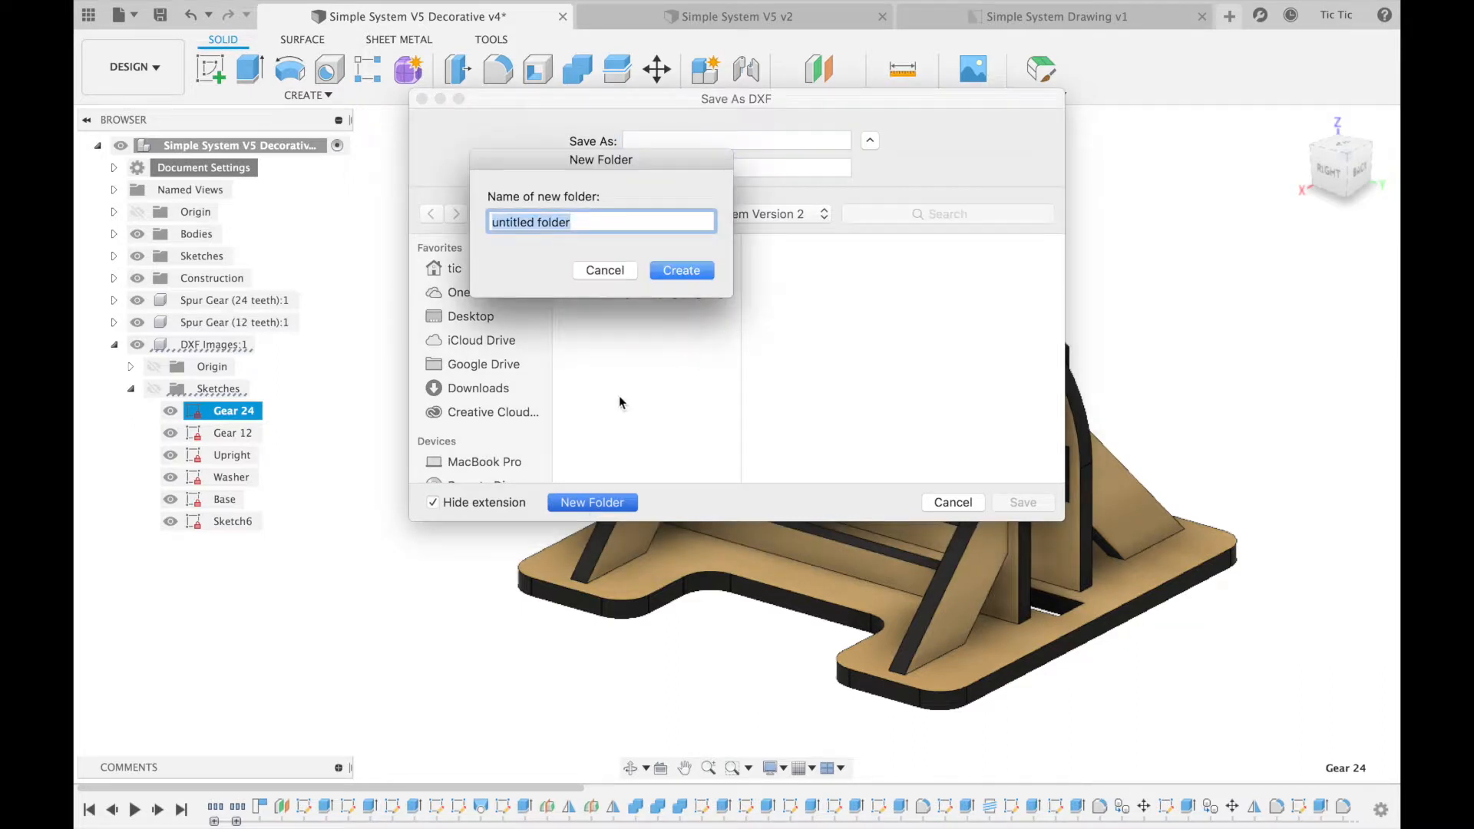
text(DXF )
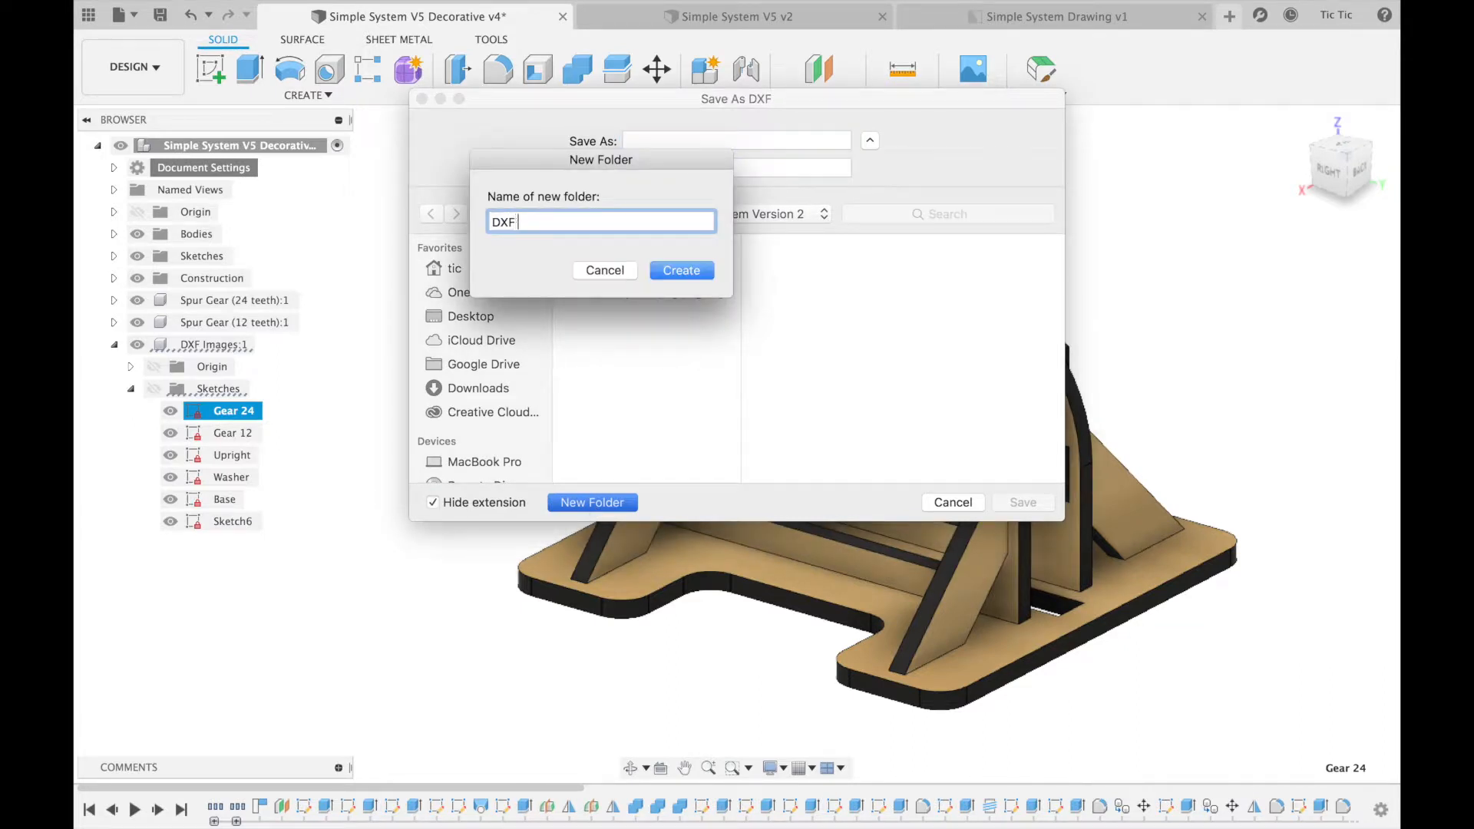
text(Files)
click(684, 270)
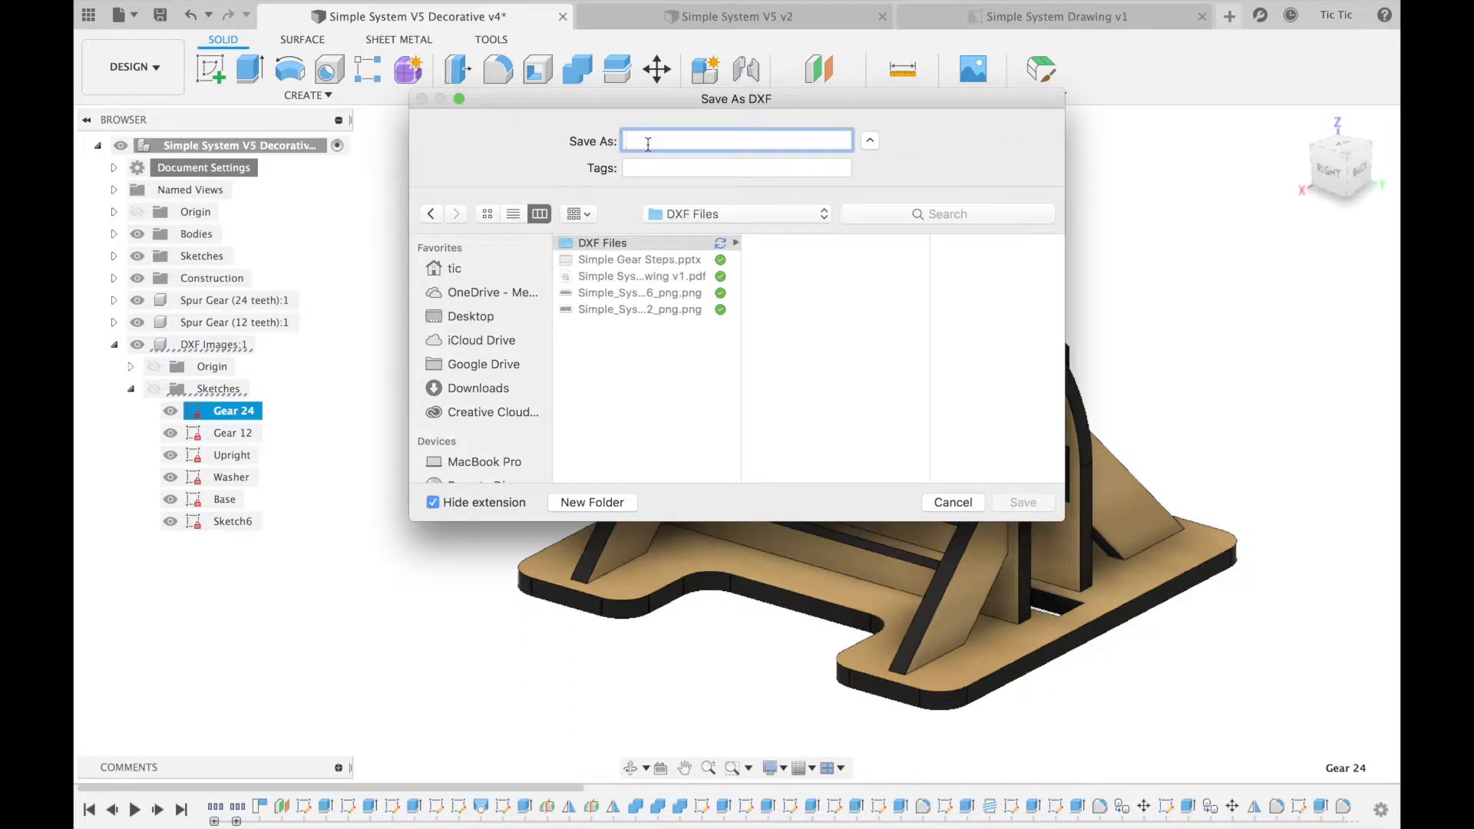
text(Ge)
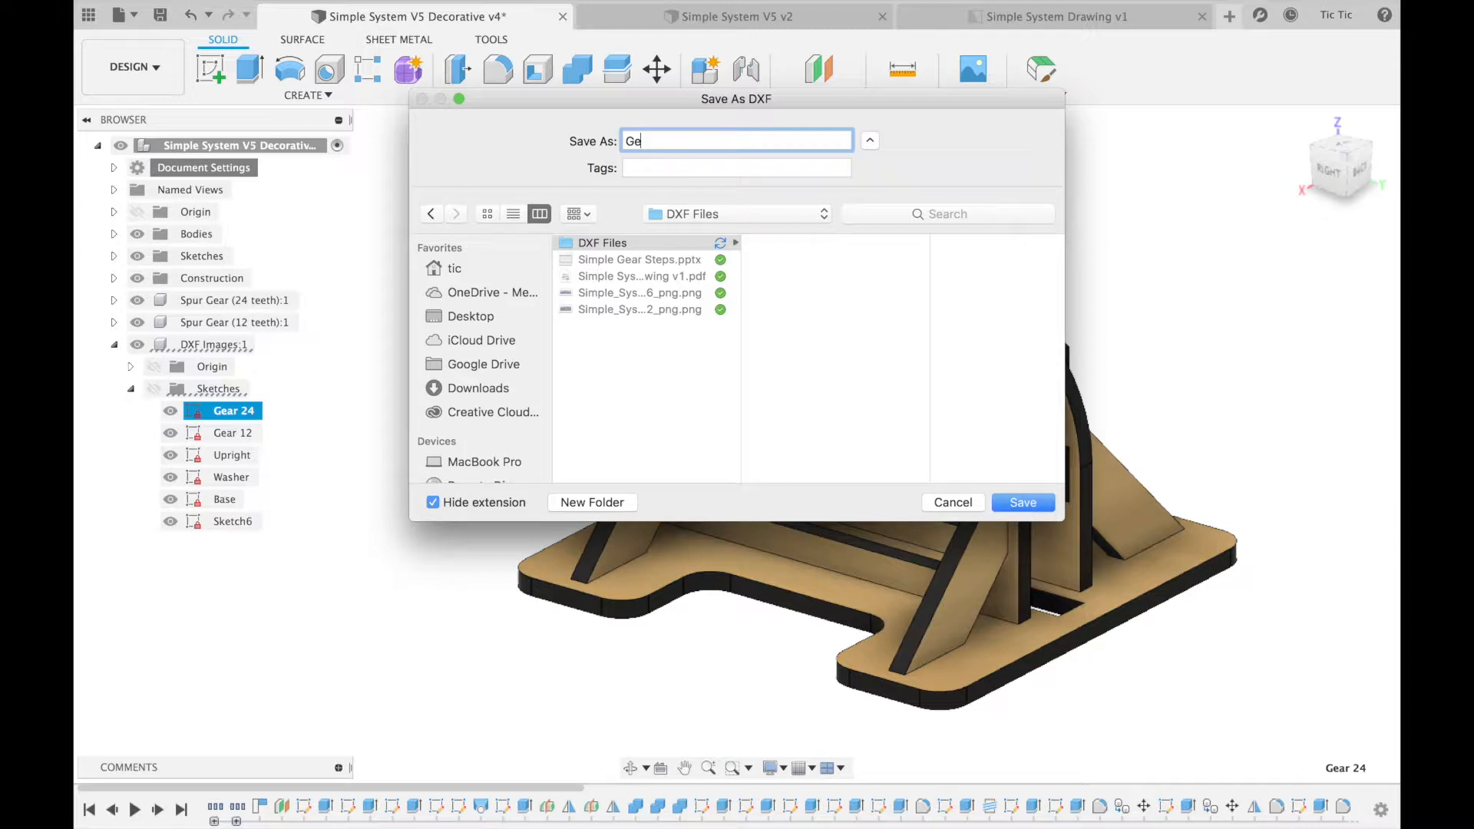
text(ar 24 x1)
click(1036, 505)
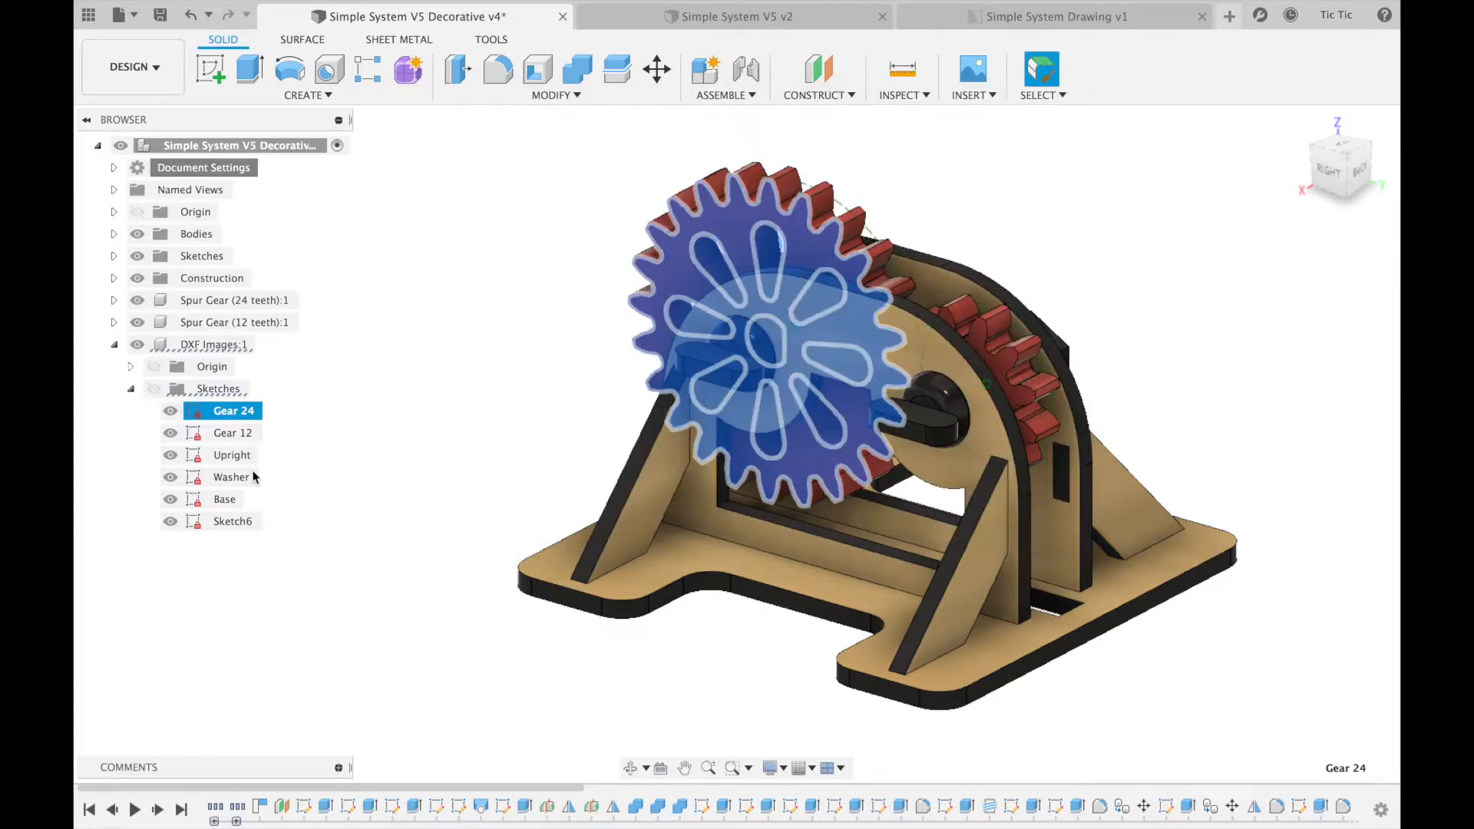
Save the Gear 12 sketch as a DXF file named Gear 12 x1 in the DXF Files folder
right_click(231, 435)
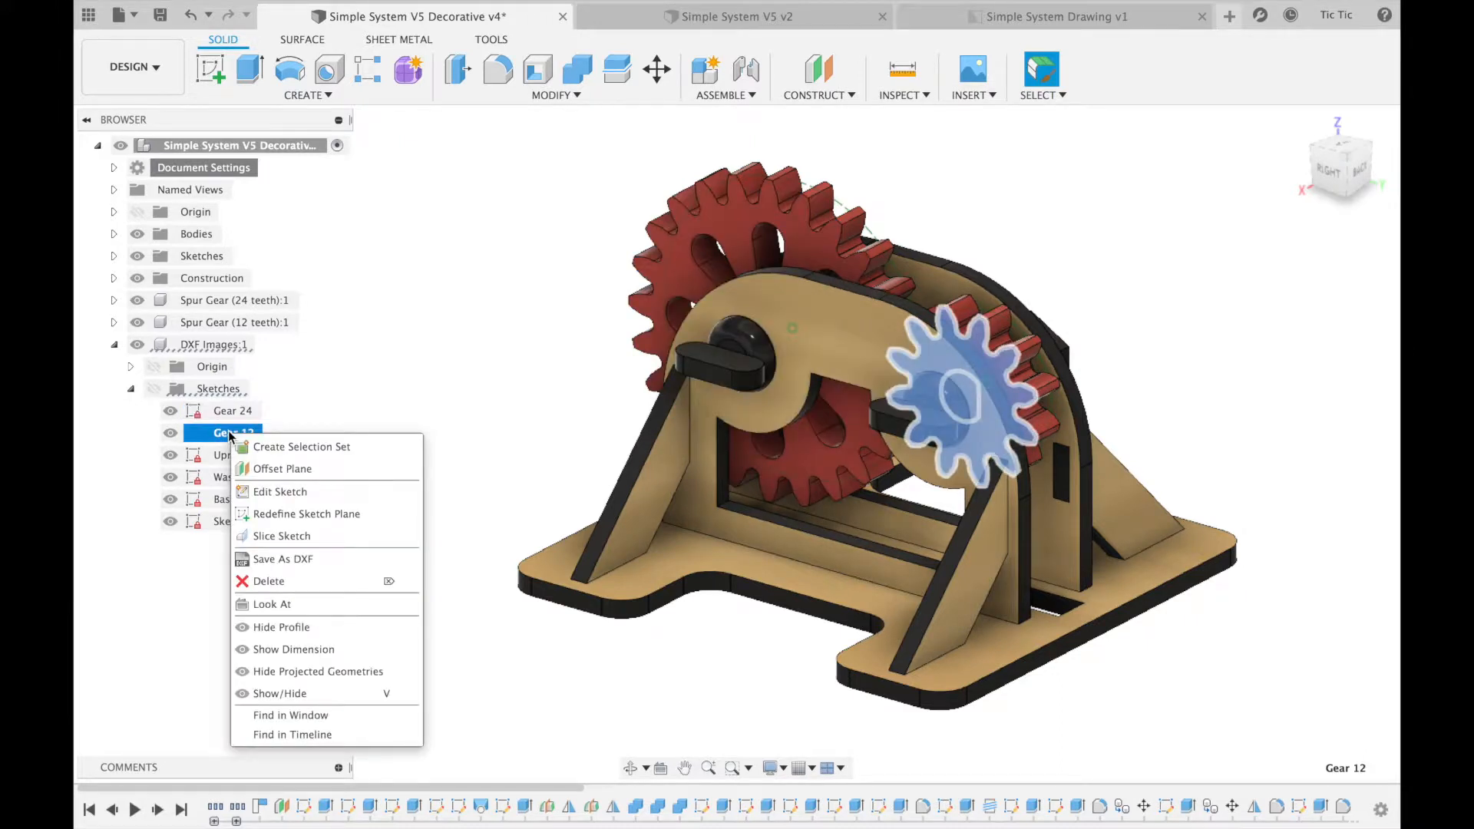
click(264, 561)
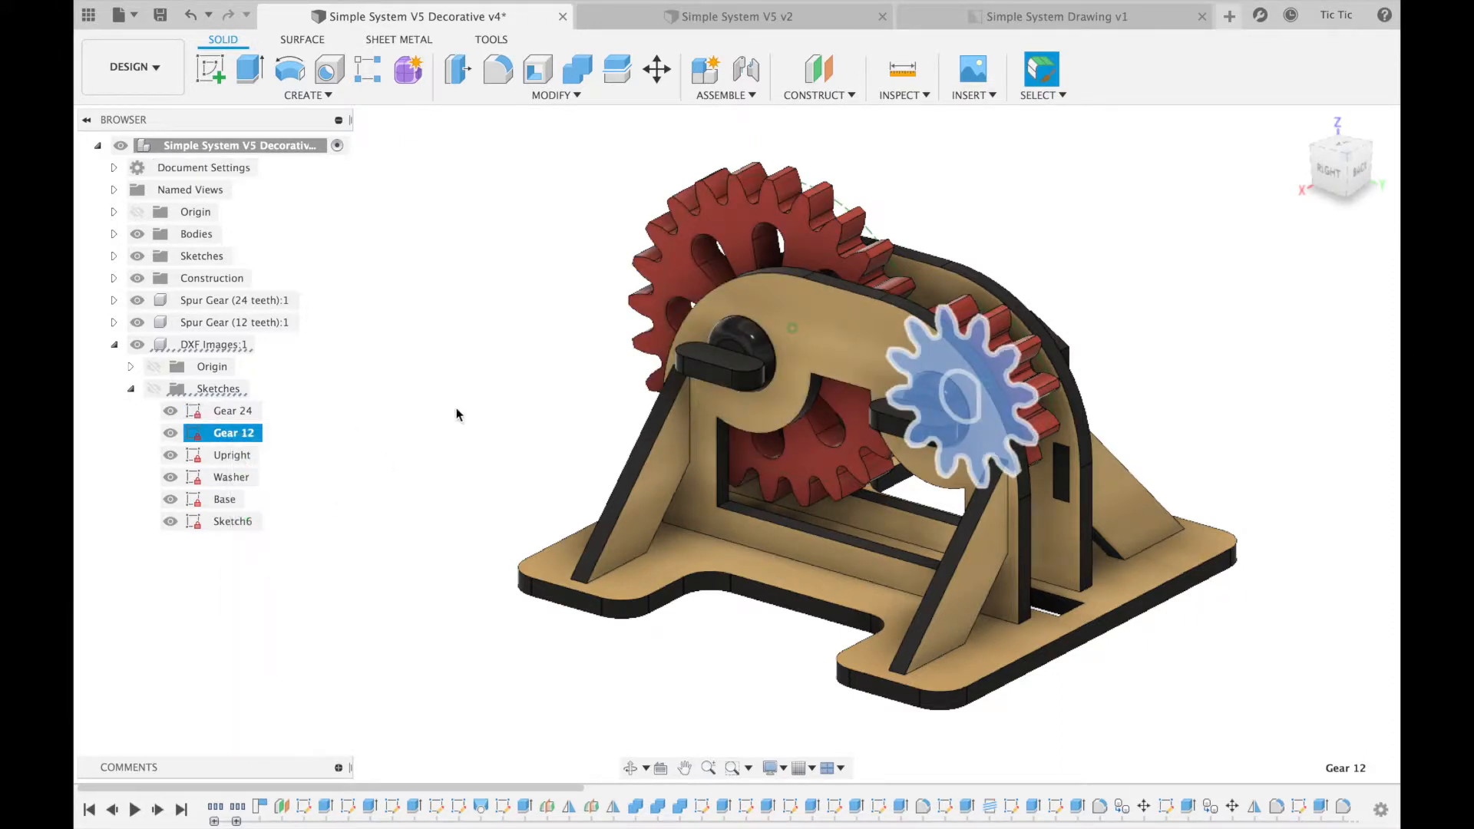
text(G)
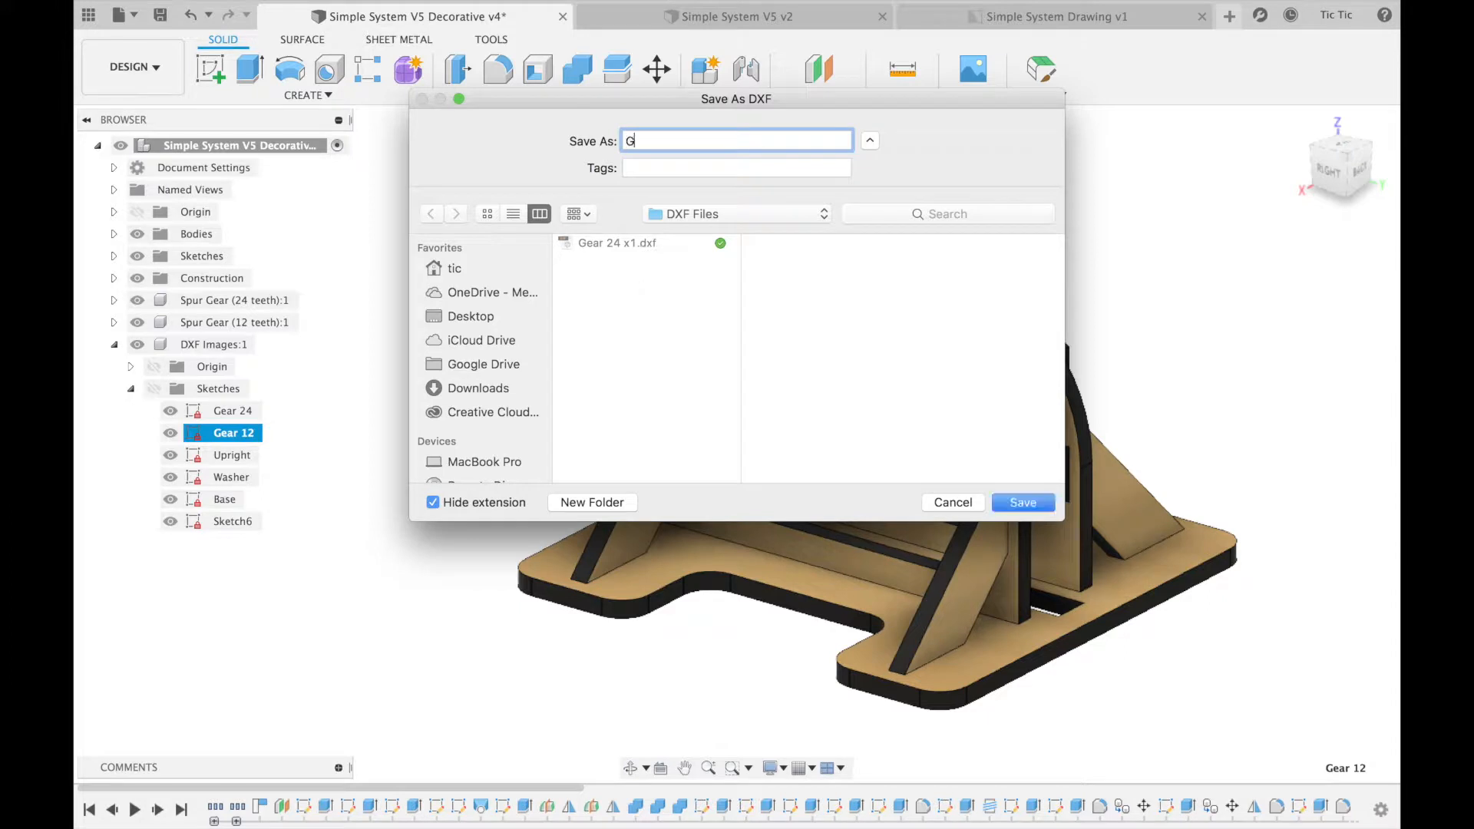
text(ear 12 x1)
click(1034, 506)
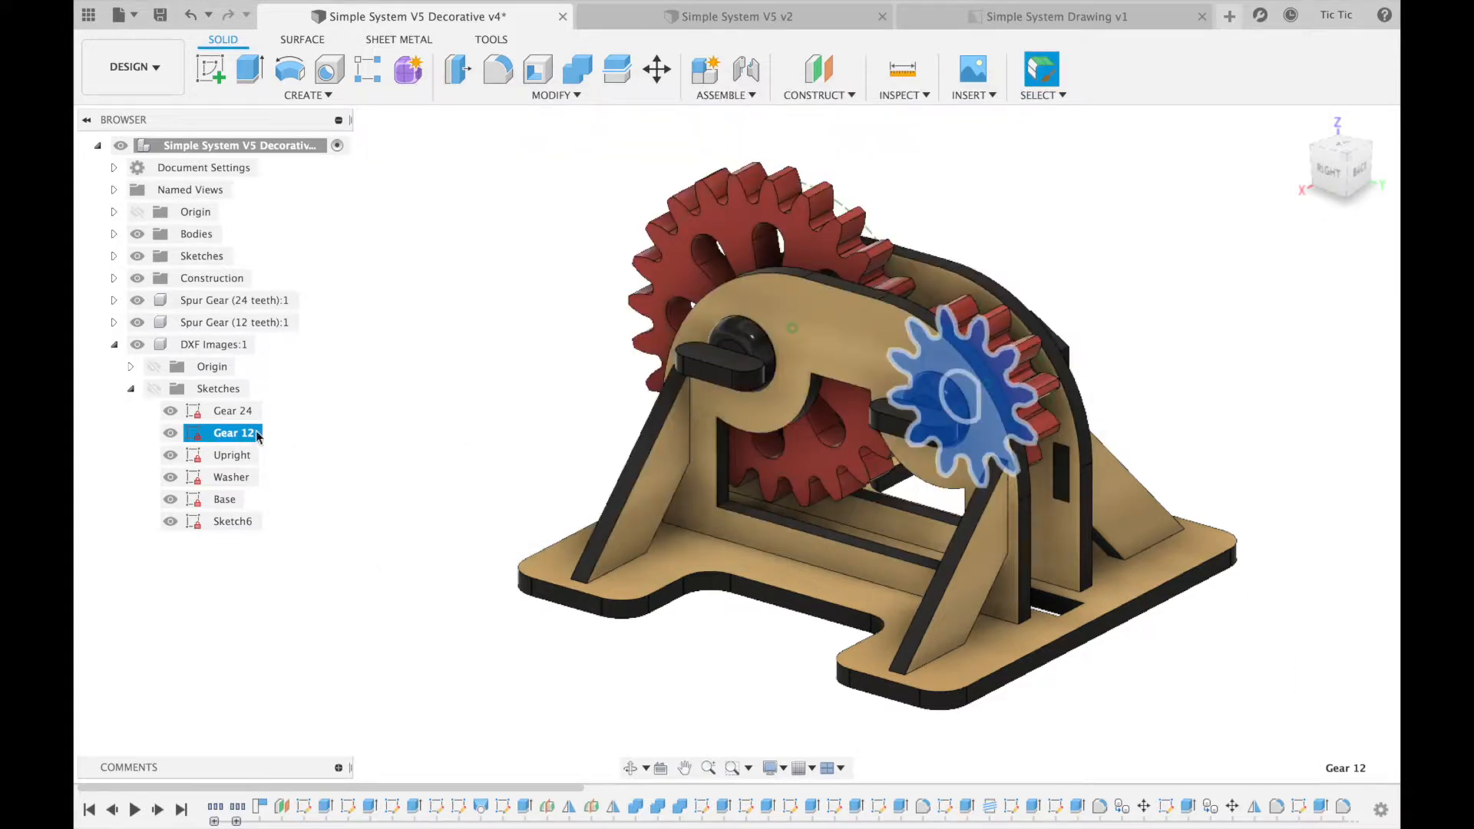
Save the Upright sketch as a DXF file named Upright x2 in the DXF Files folder
right_click(219, 456)
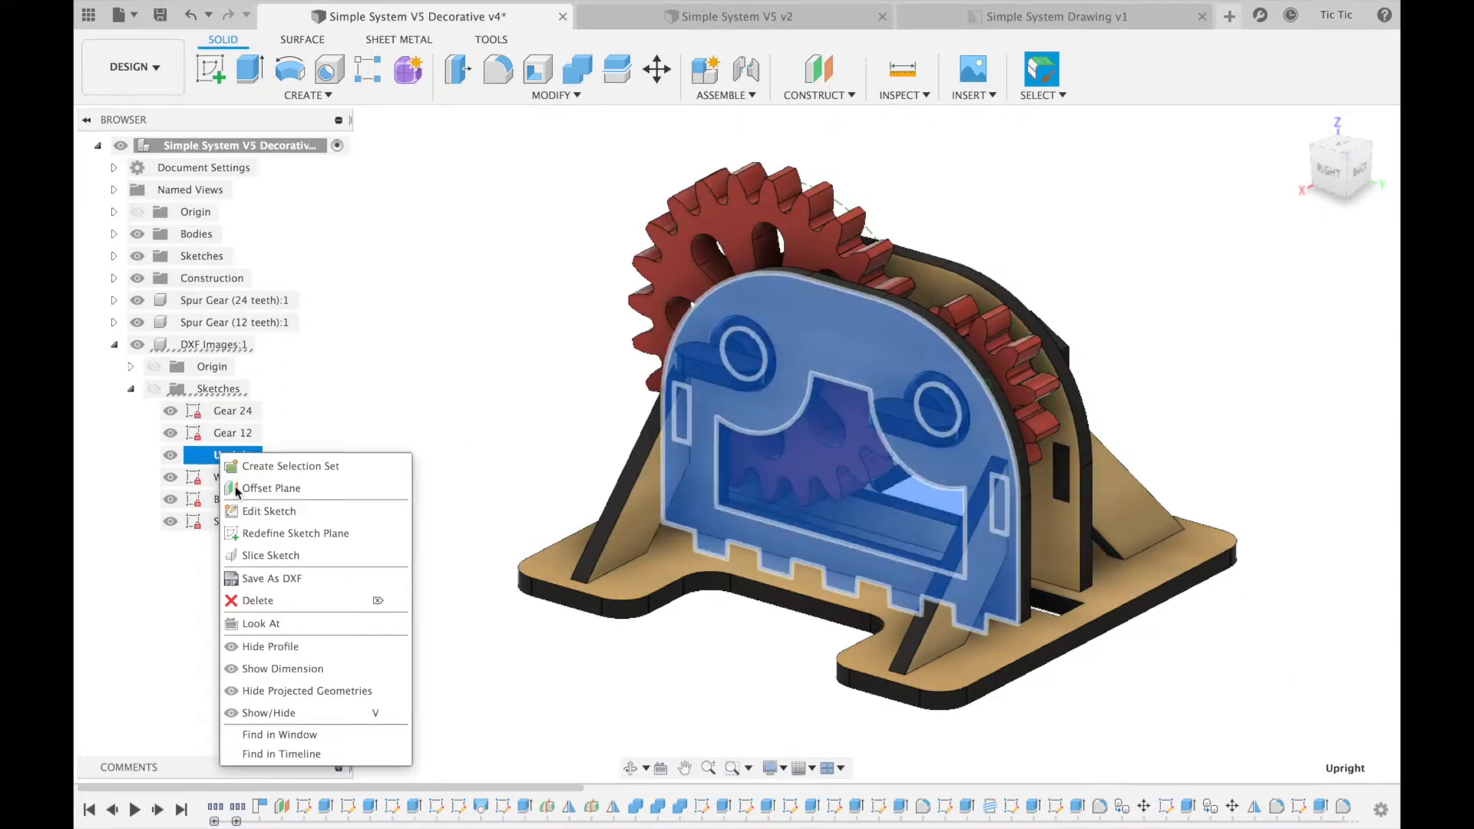
click(264, 579)
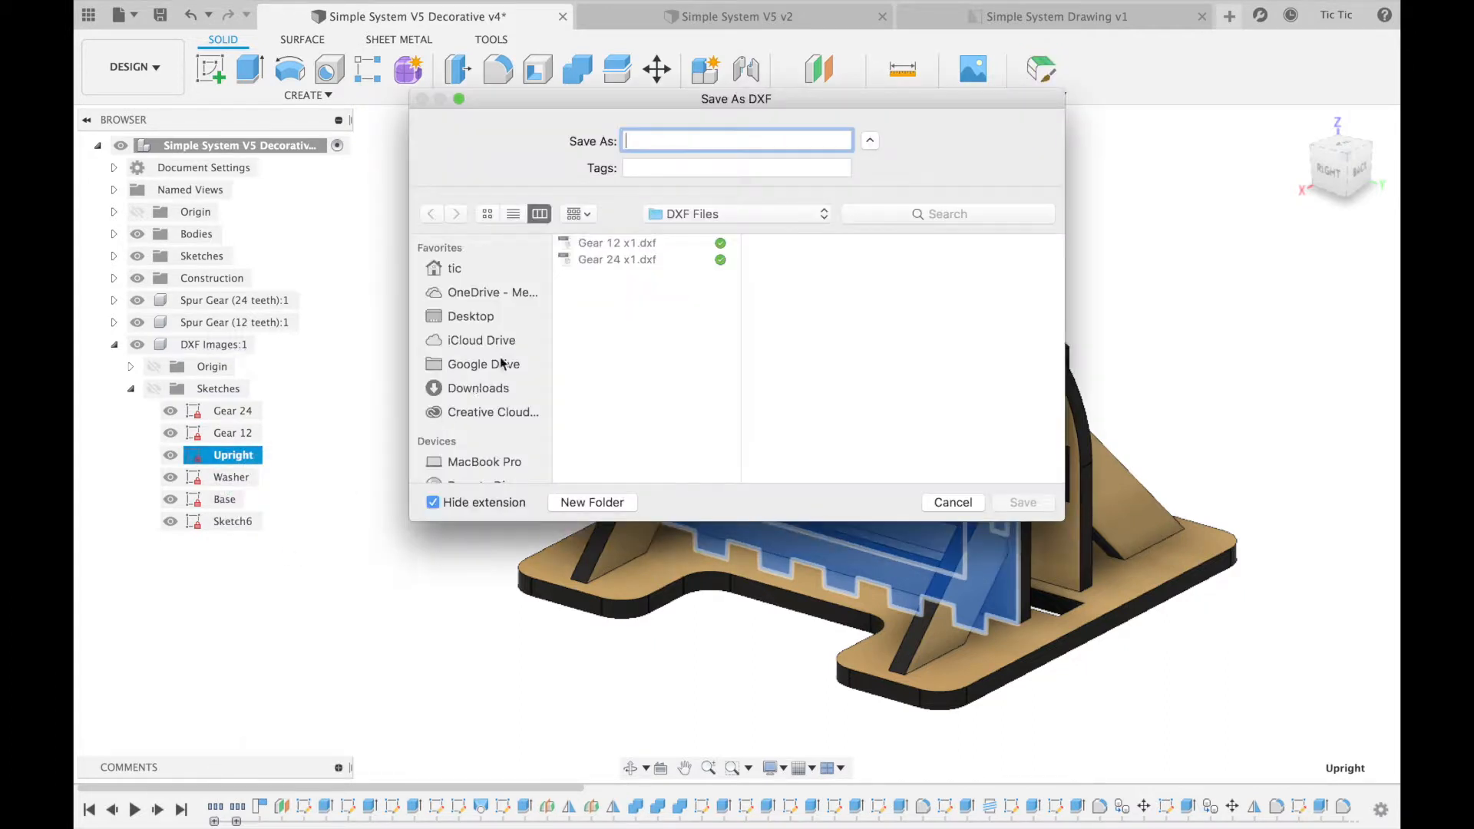
text(Upright x4)
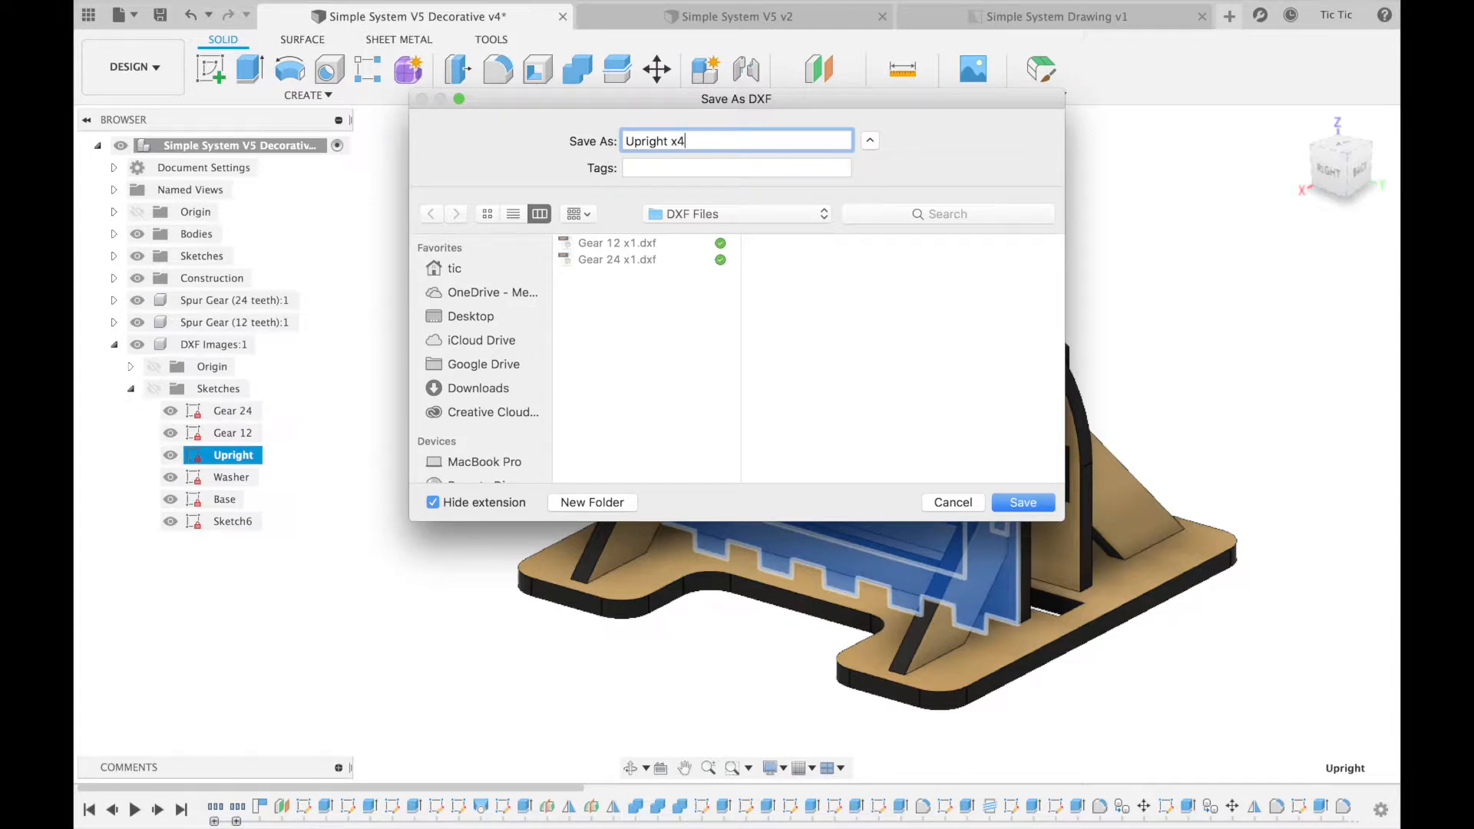
text(2)
click(1023, 503)
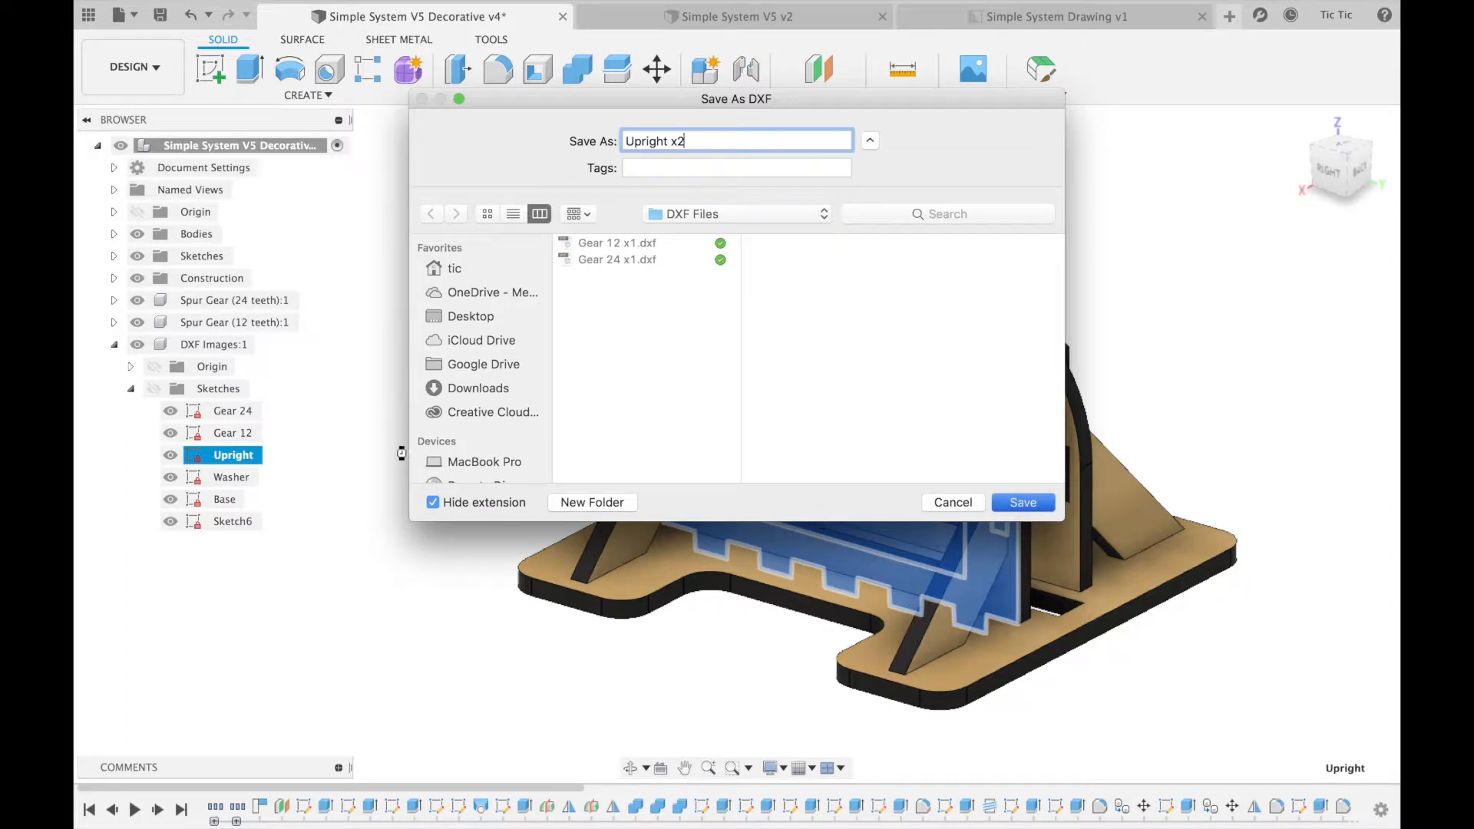
Save the Washer sketch as a DXF file named Washer x4 in the DXF Files folder
right_click(229, 480)
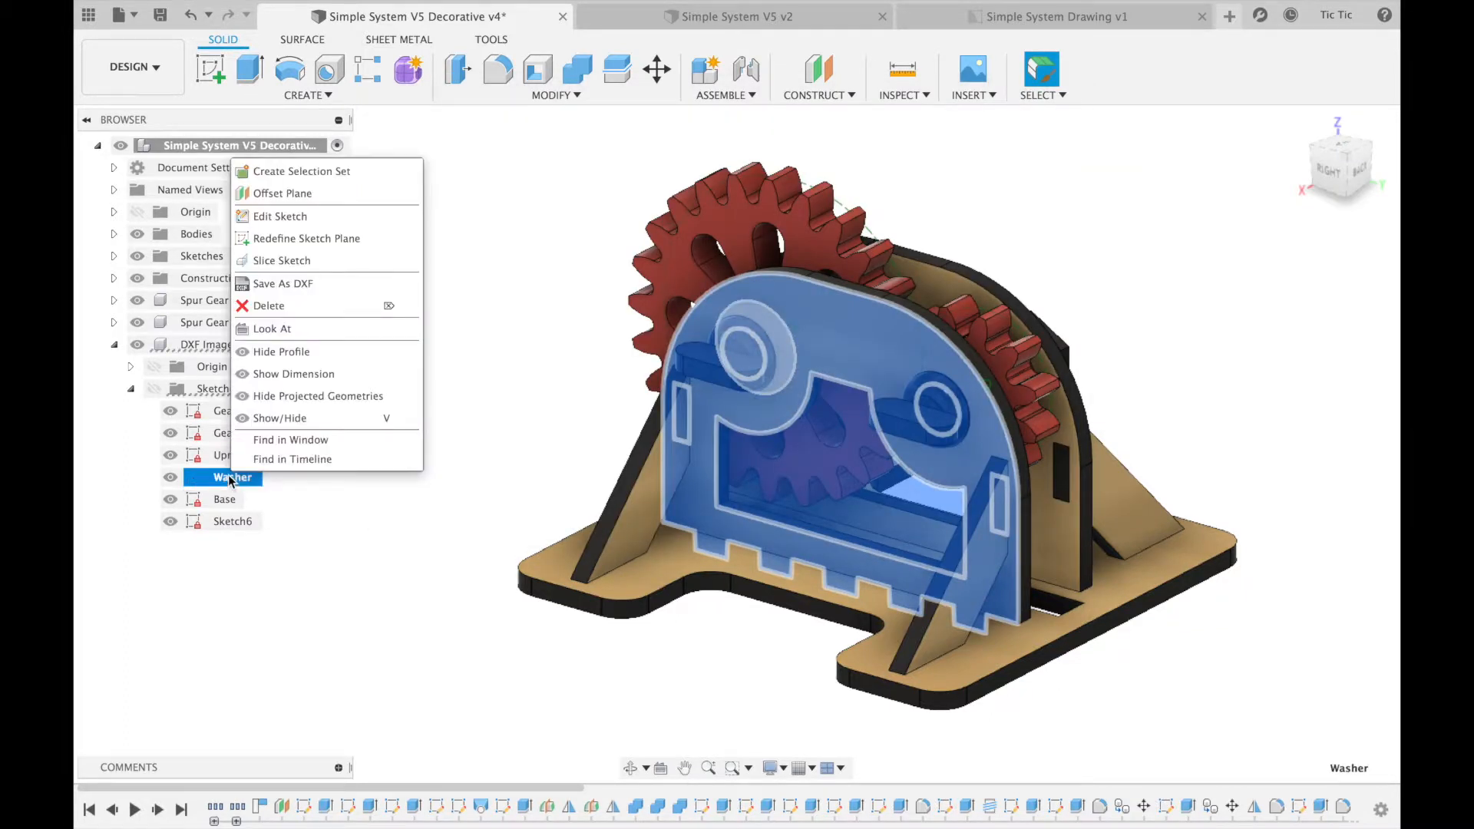
click(280, 284)
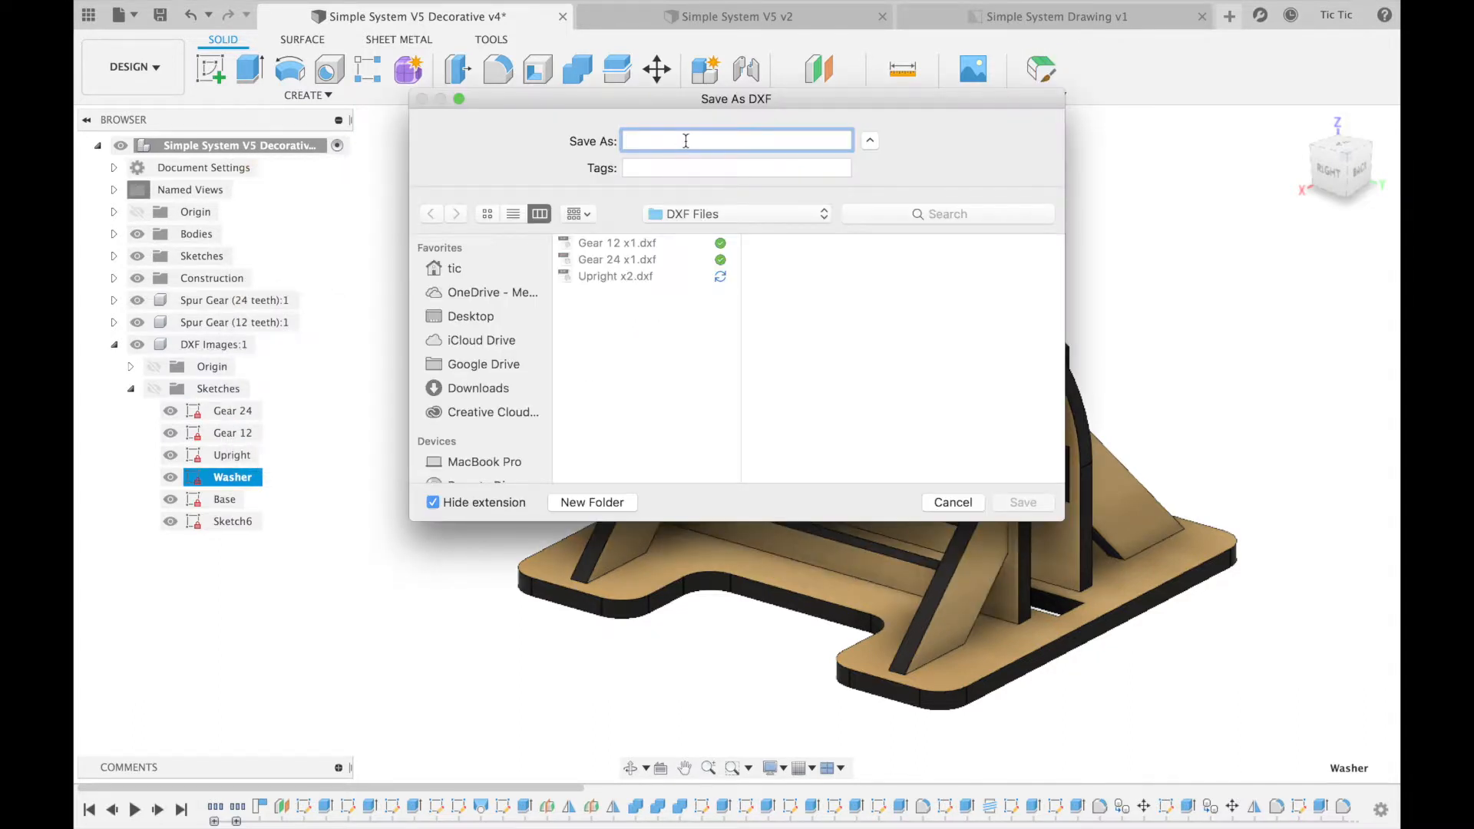
text(Washer)
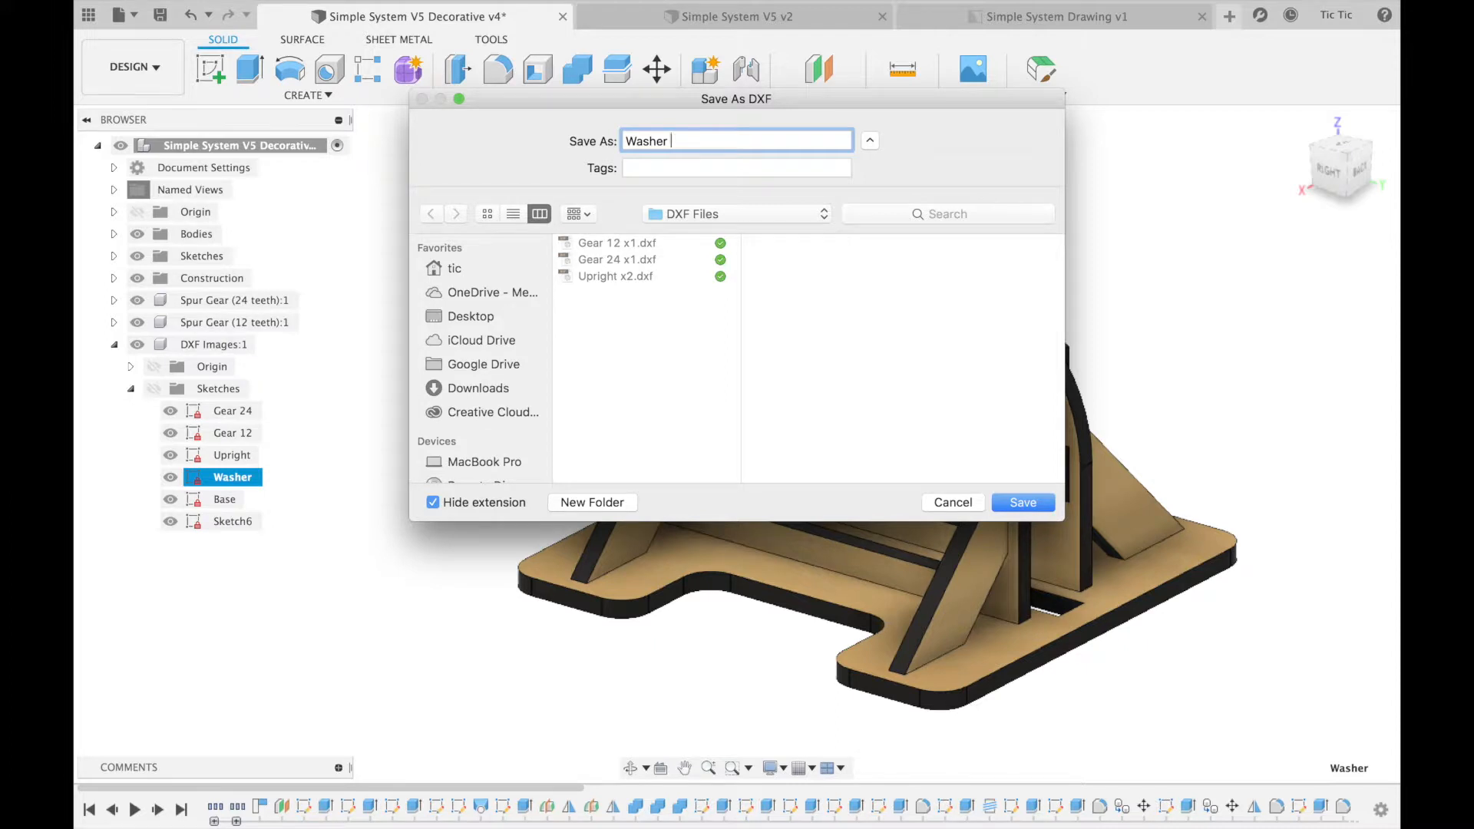
text( x4)
click(1025, 504)
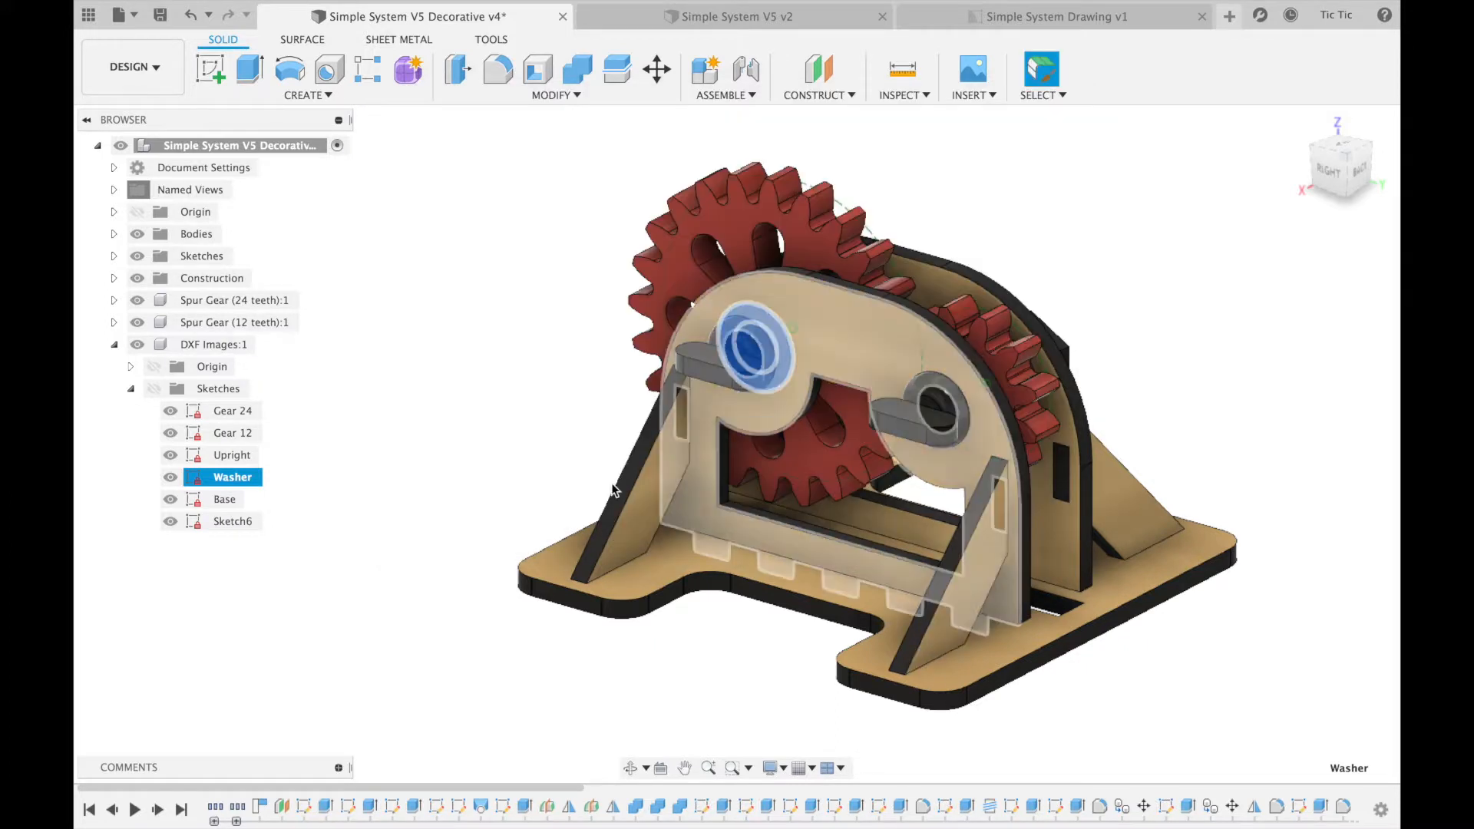
Save the Base sketch as a DXF file named Base x1 in the DXF Files folder
right_click(218, 504)
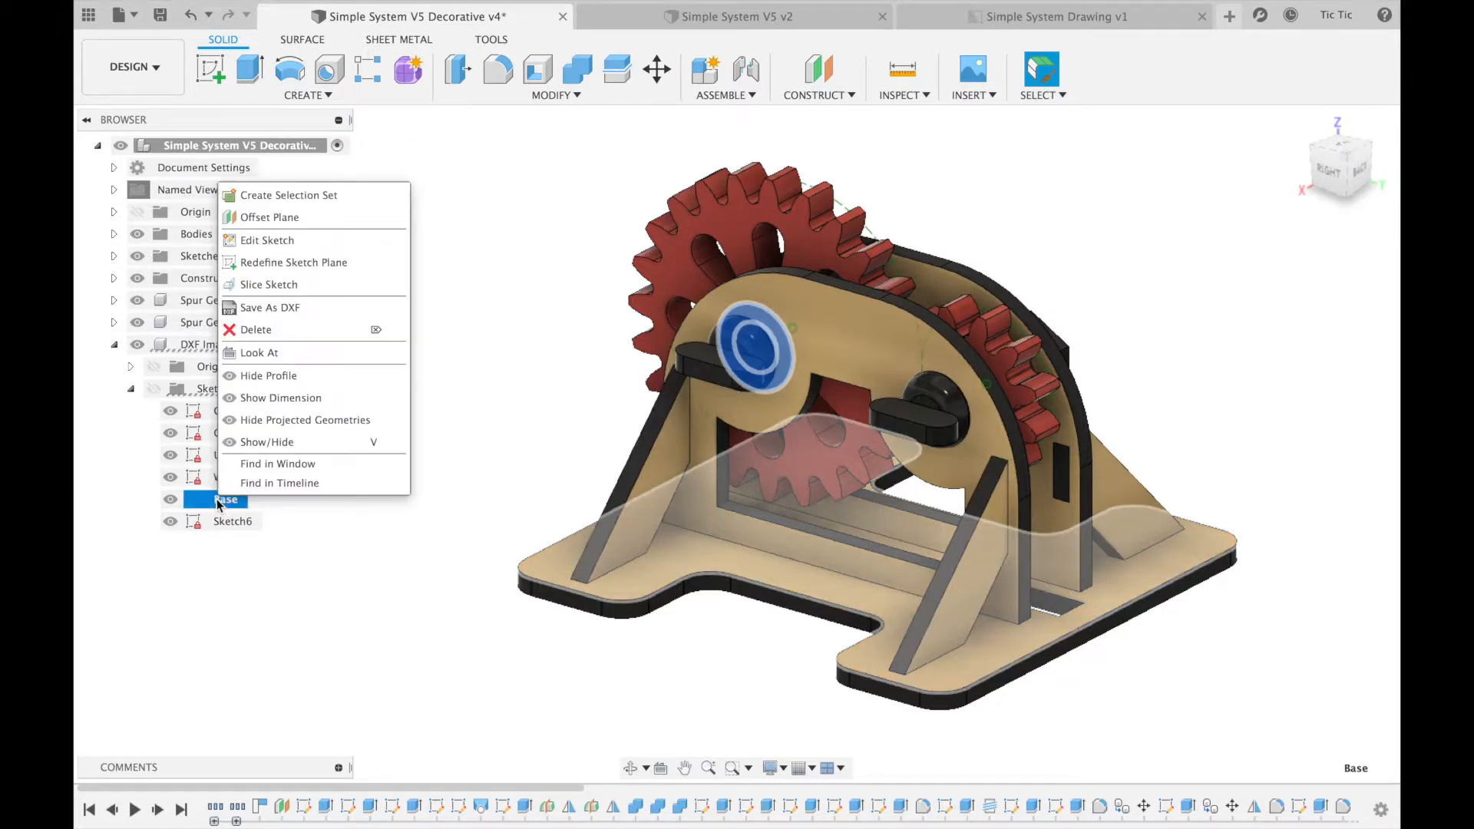
click(265, 307)
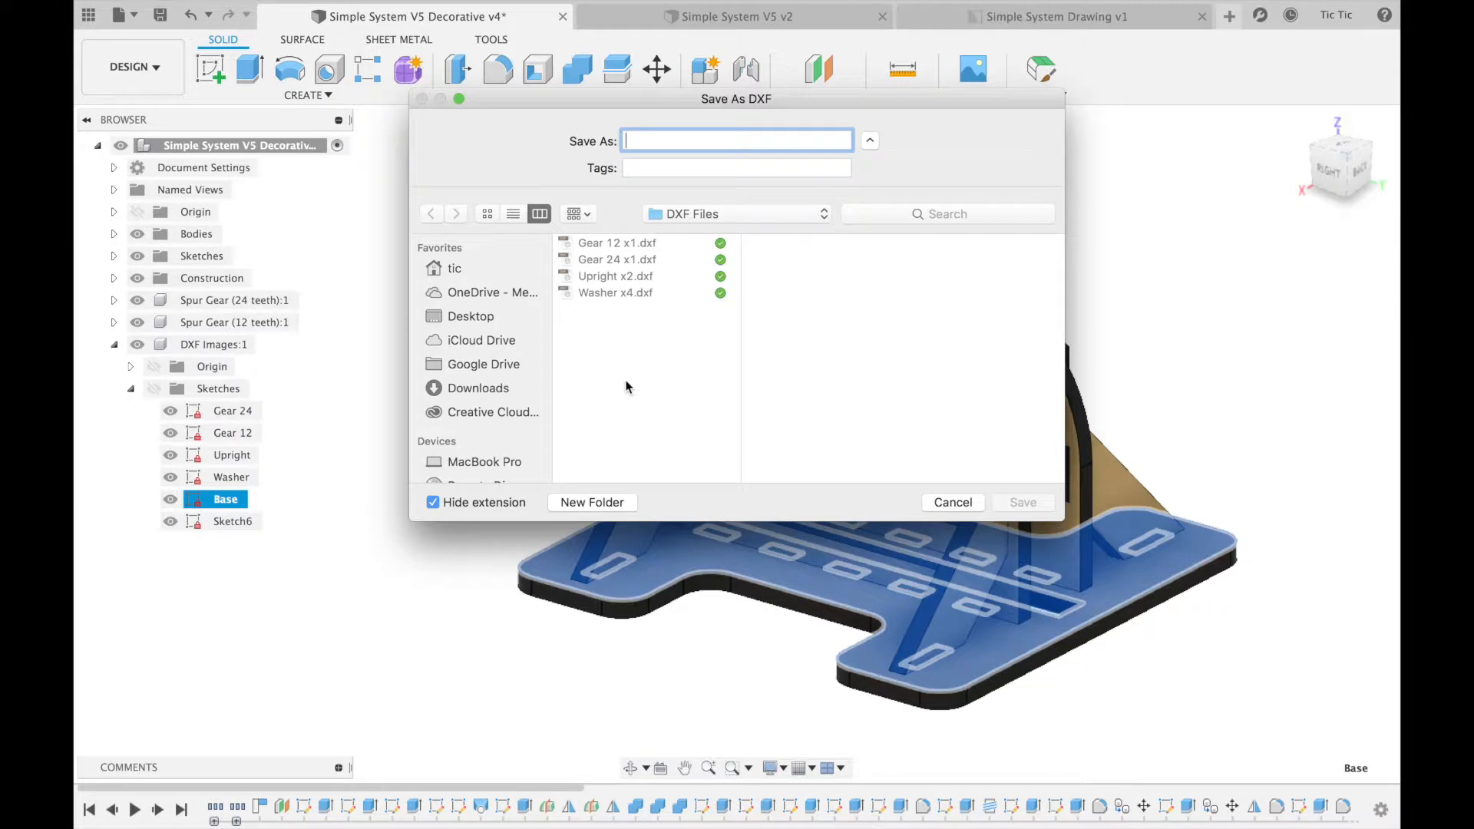
text(Base x1)
click(1022, 503)
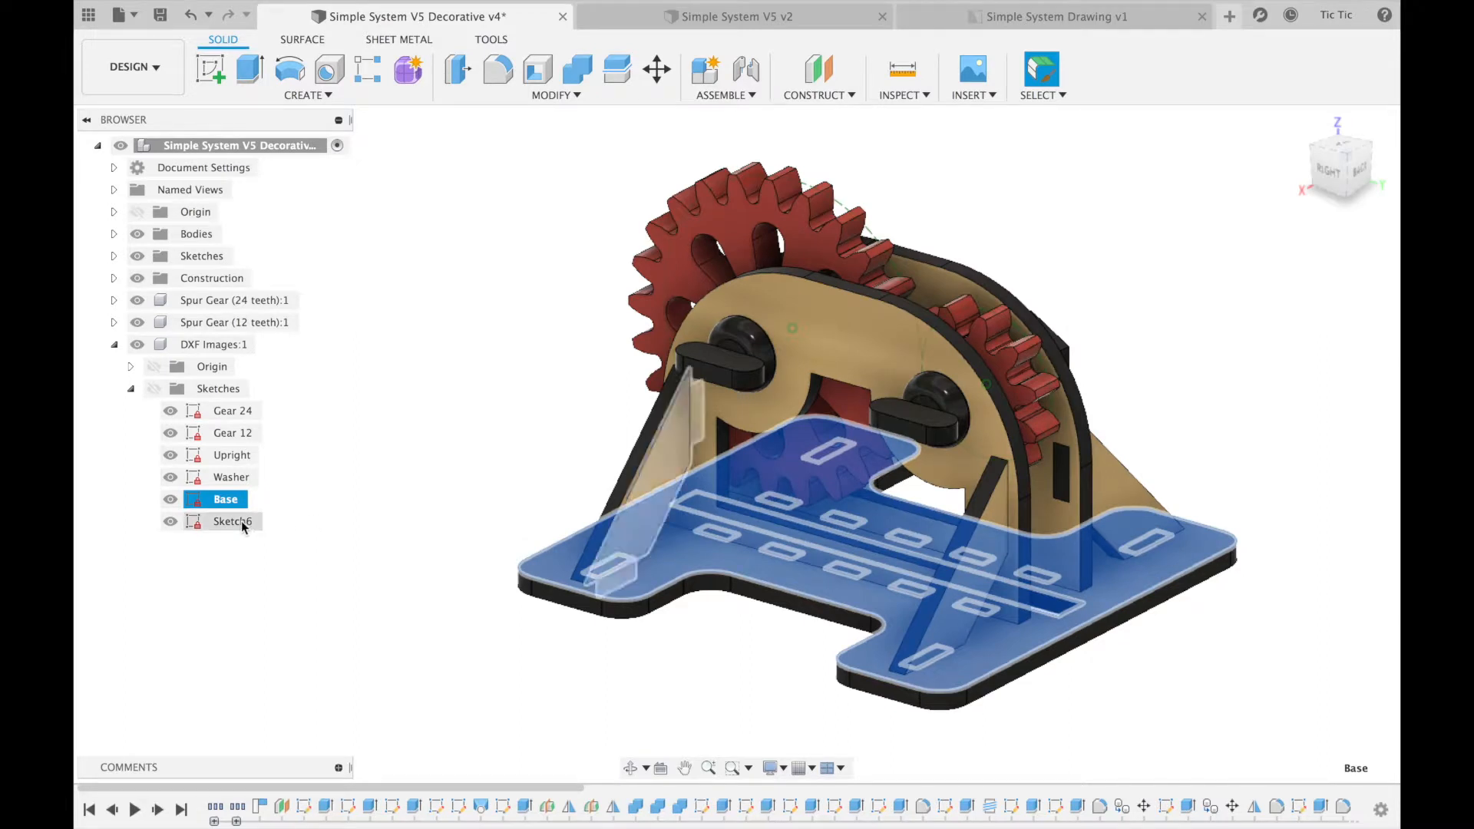
Rename Sketch6 in the DXF Images component as Brace
click(241, 521)
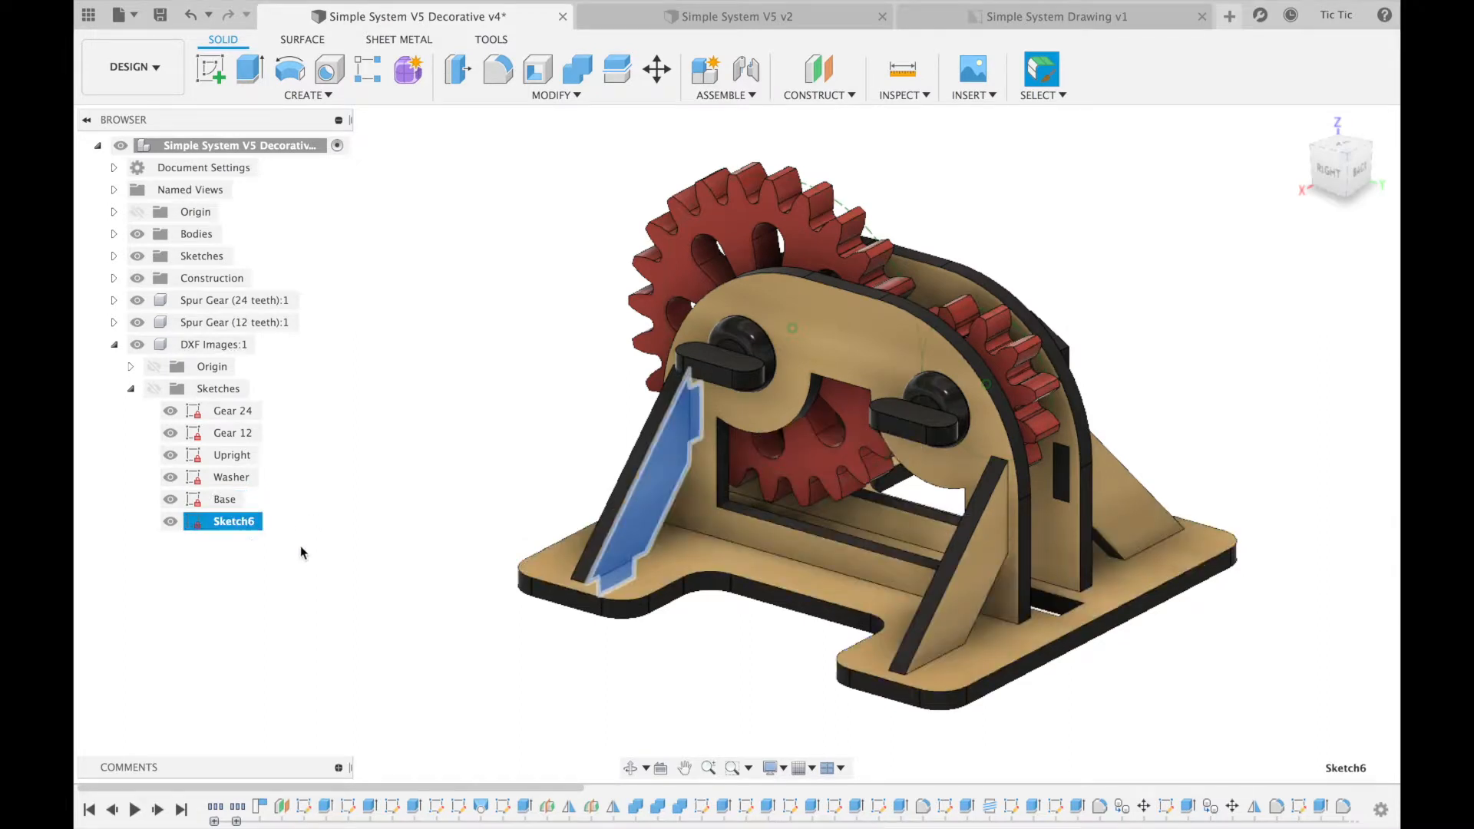
click(232, 522)
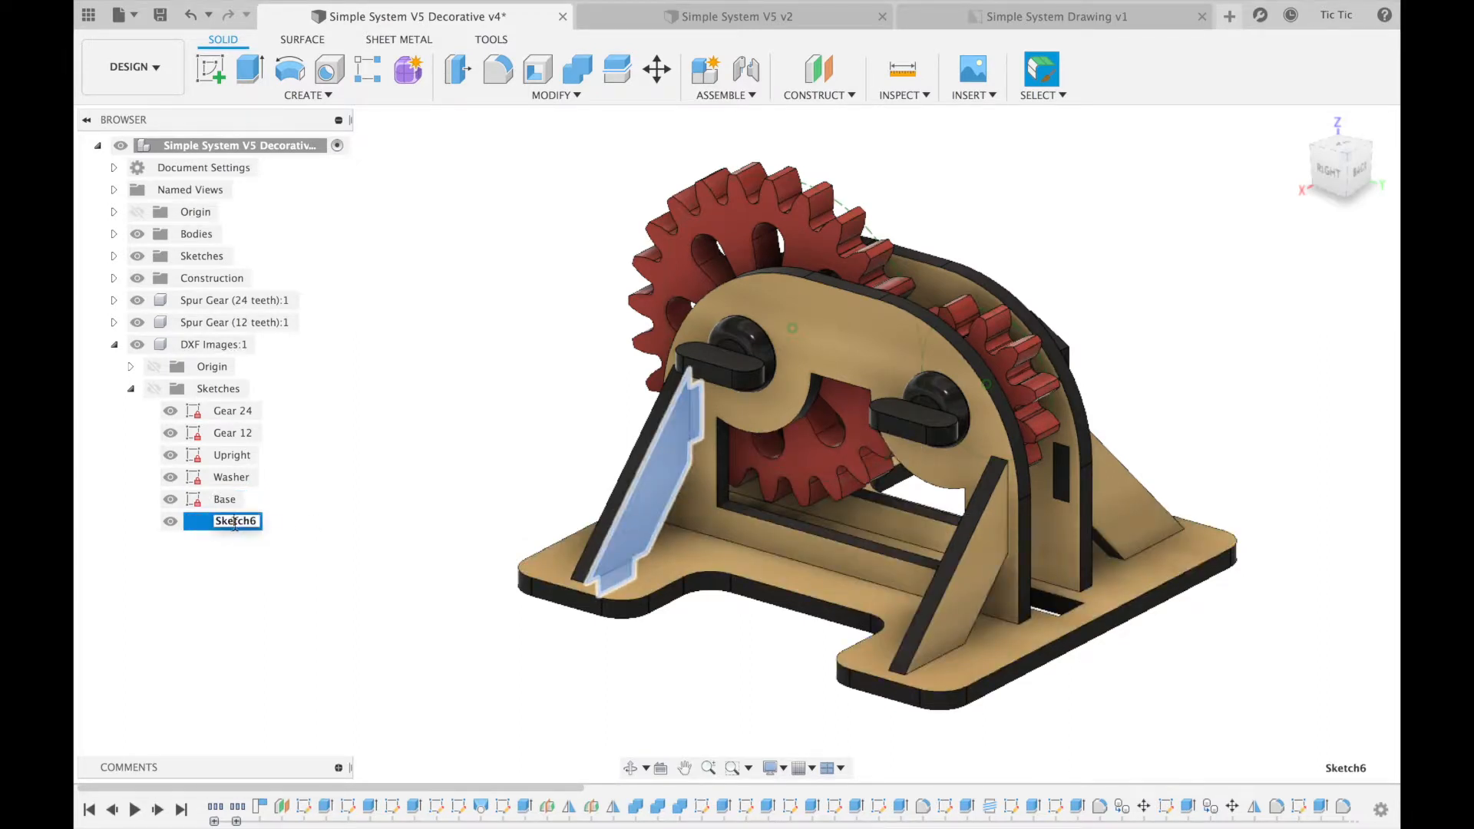
text(Brace)
key(Return)
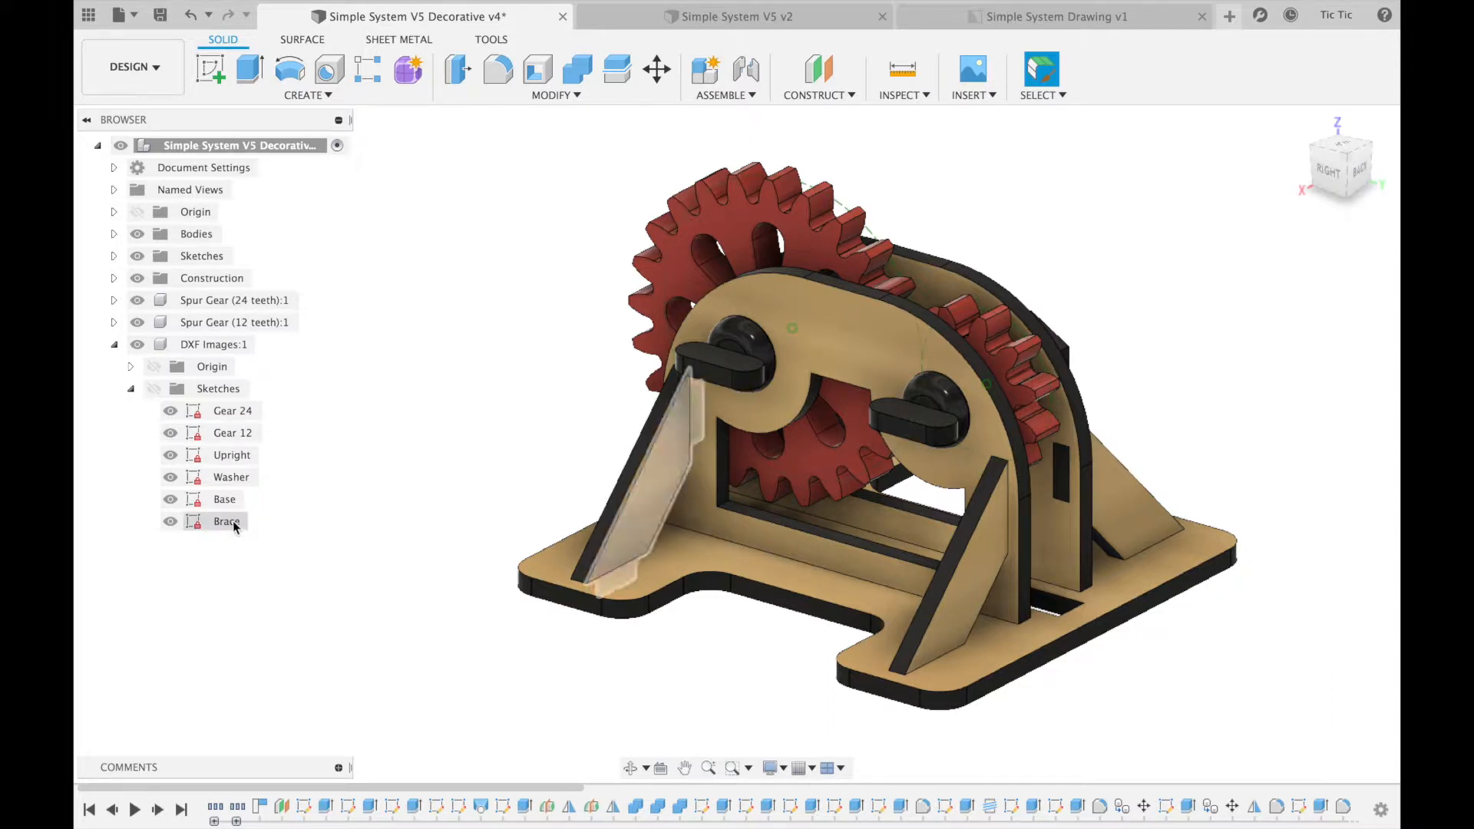
Save the Brace sketch as a DXF file named Brace x4 in the DXF Files folder and clear the selection
right_click(233, 520)
click(282, 336)
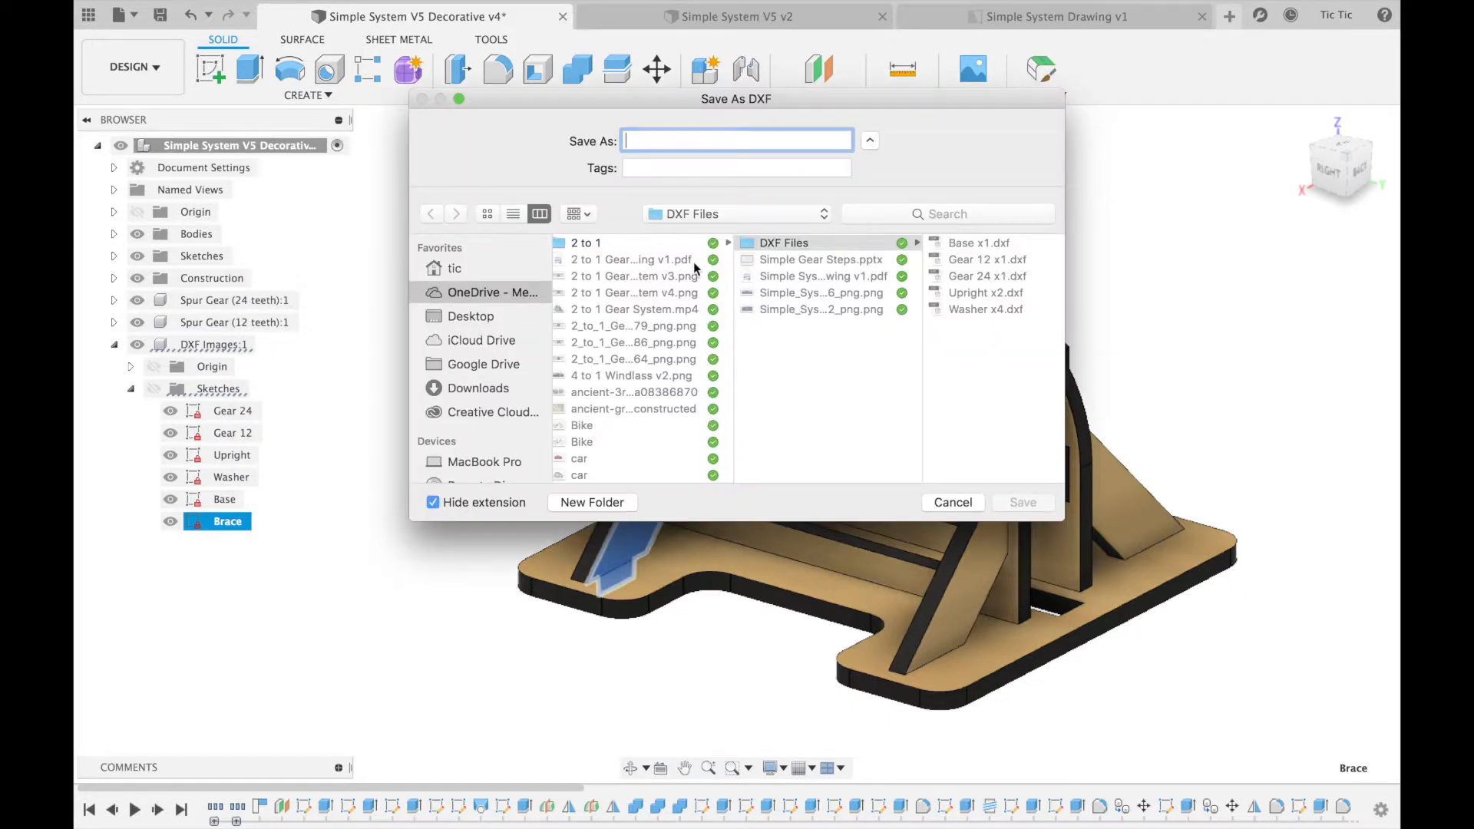
text(Brace)
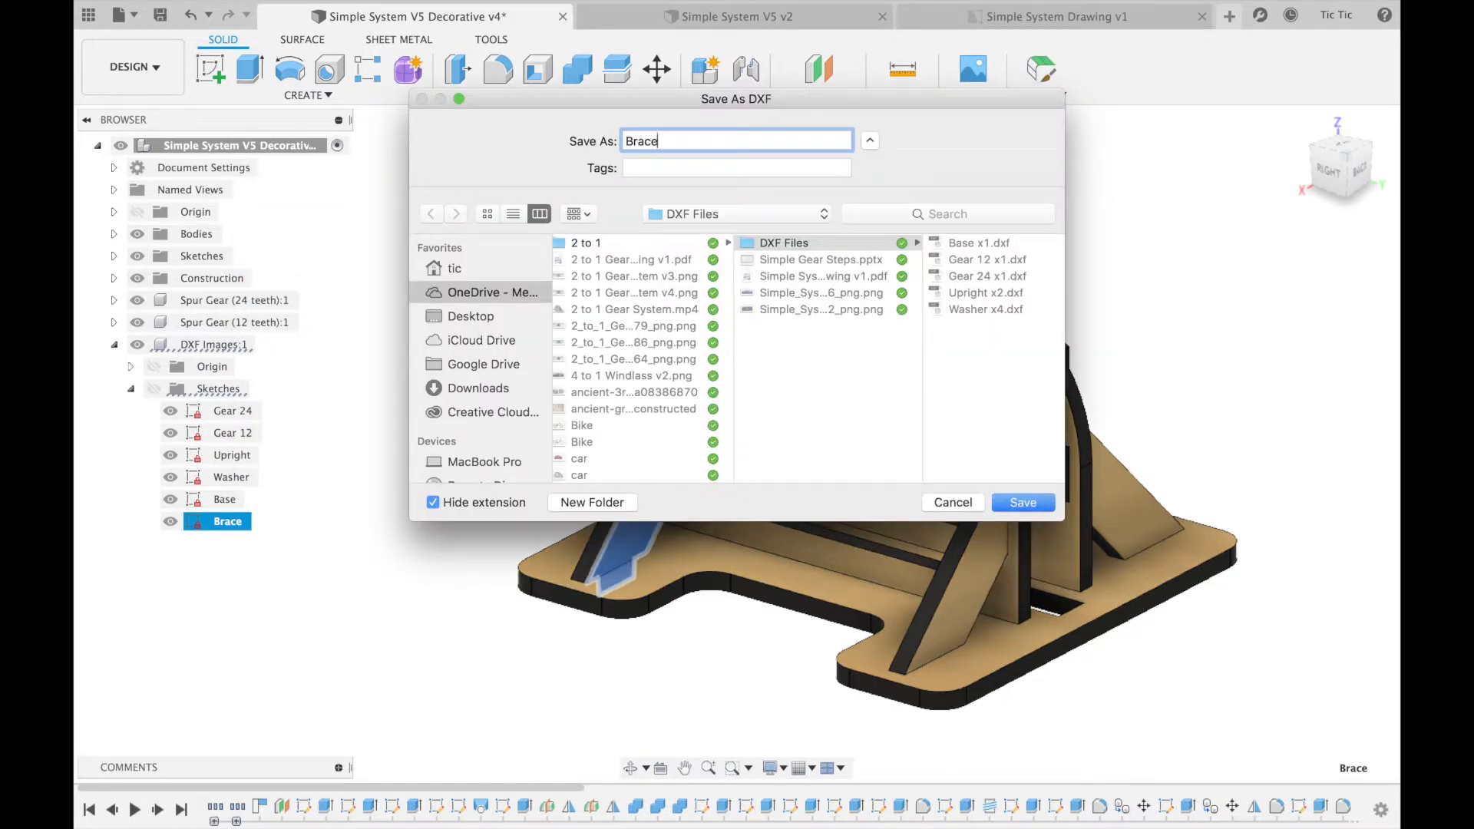
text( x4)
click(1029, 503)
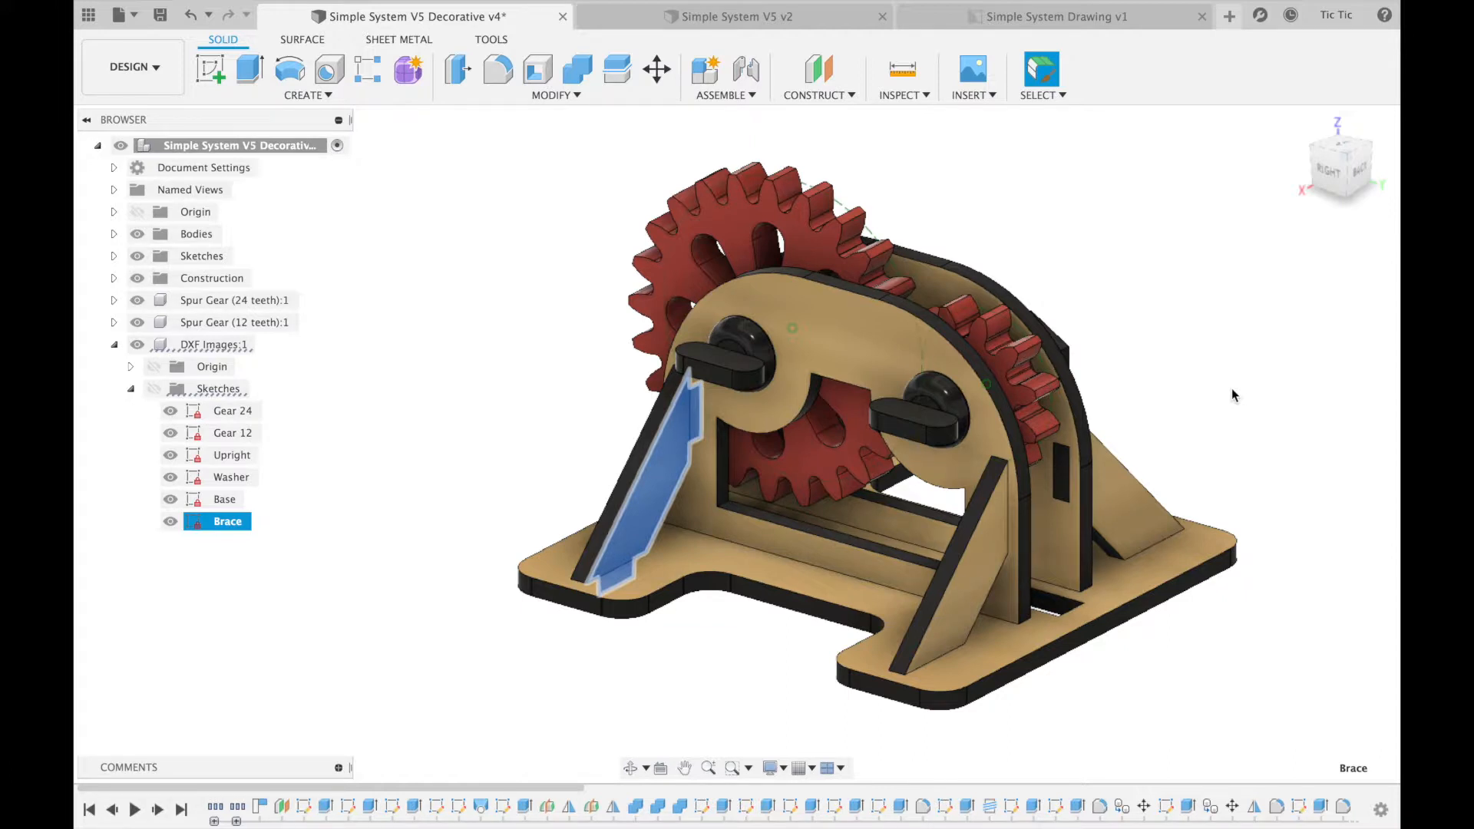
click(1149, 251)
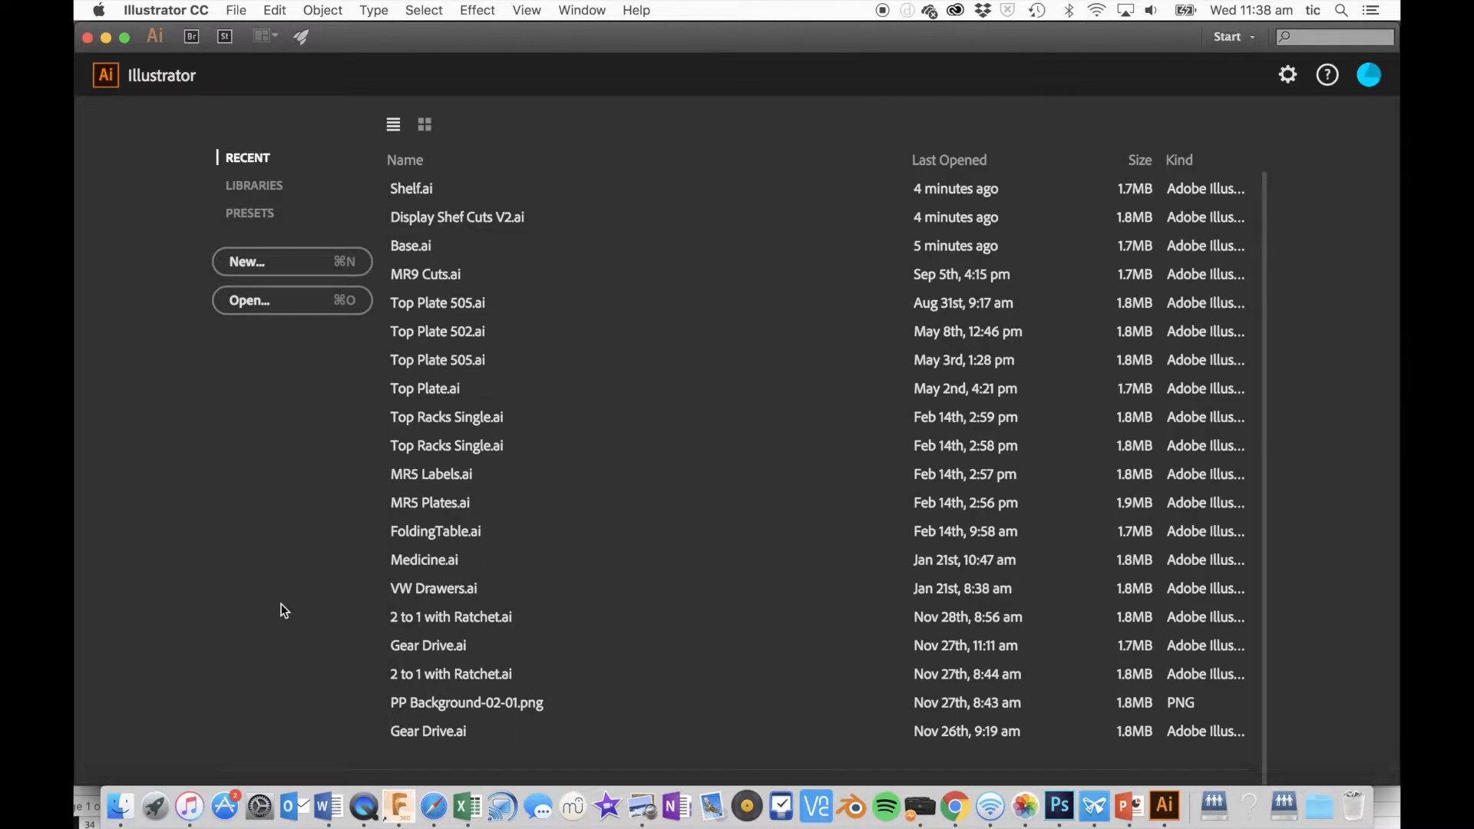
Create a new landscape document named 6mm Sheet with a single 500 mm by 300 mm artboard
click(245, 262)
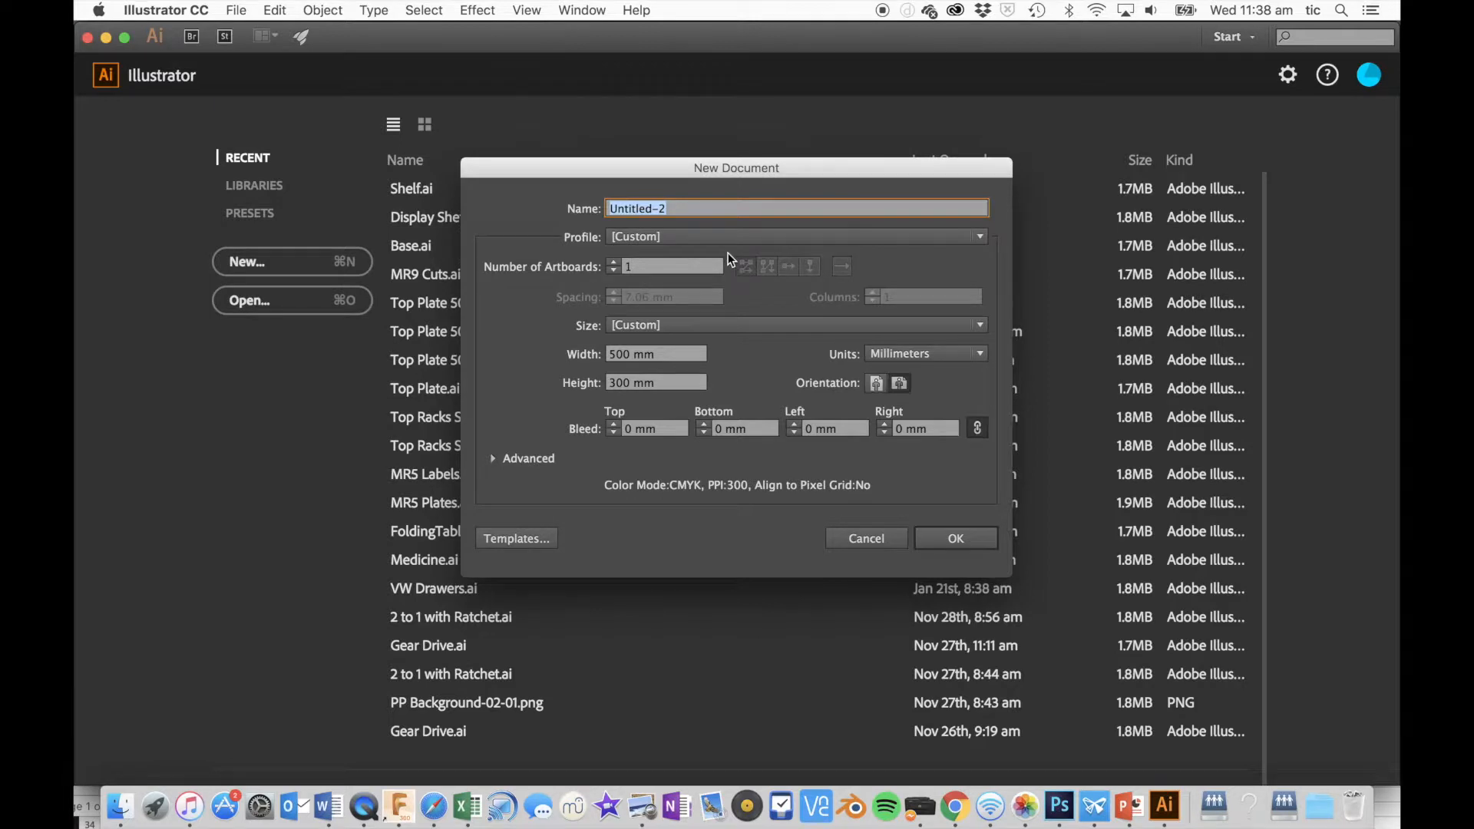
text(6mm nShe)
key(BackSpace)
key(BackSpace)
key(BackSpace)
key(BackSpace)
text(Sheet)
click(661, 357)
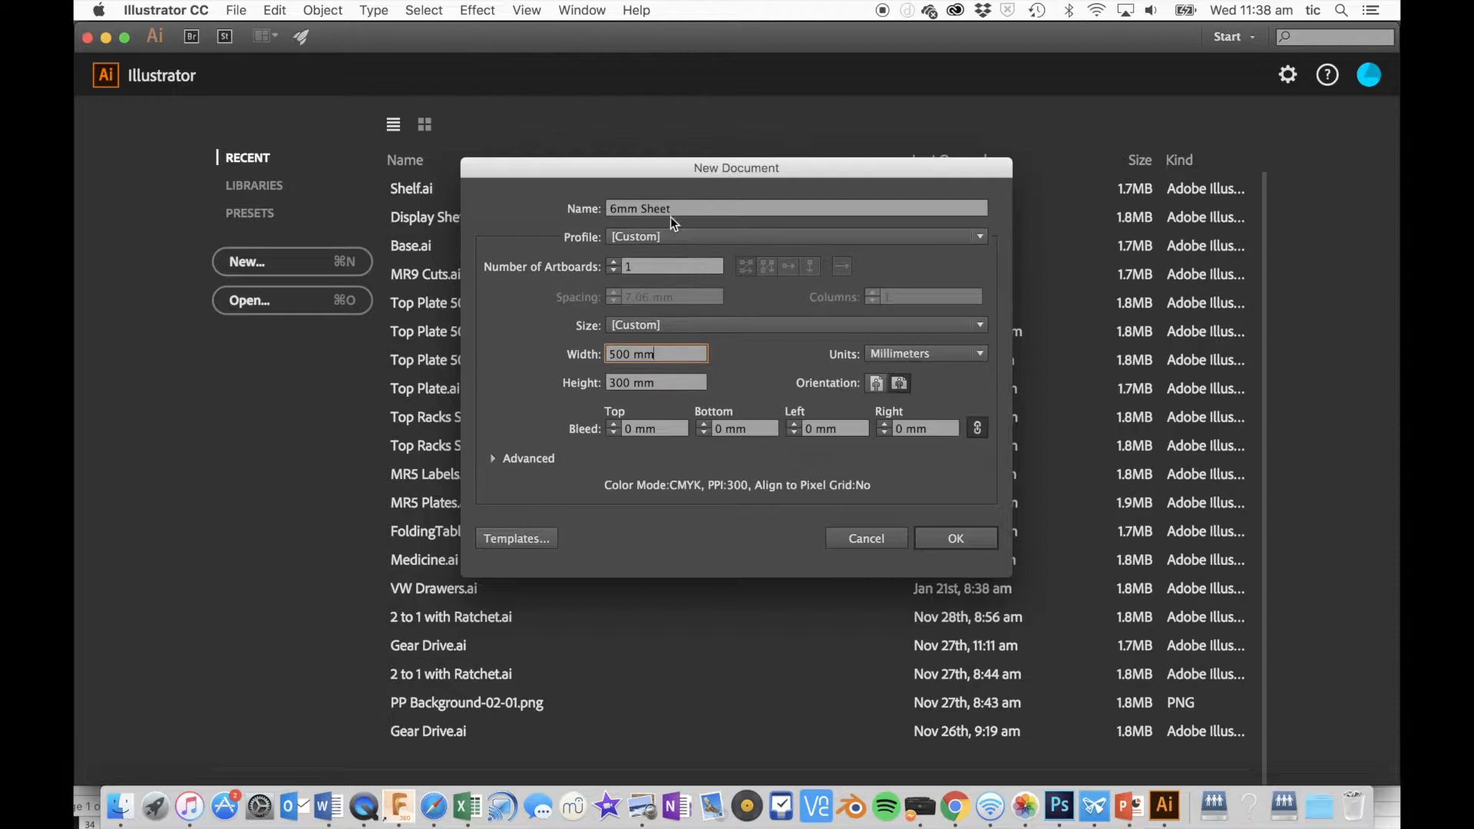
click(955, 540)
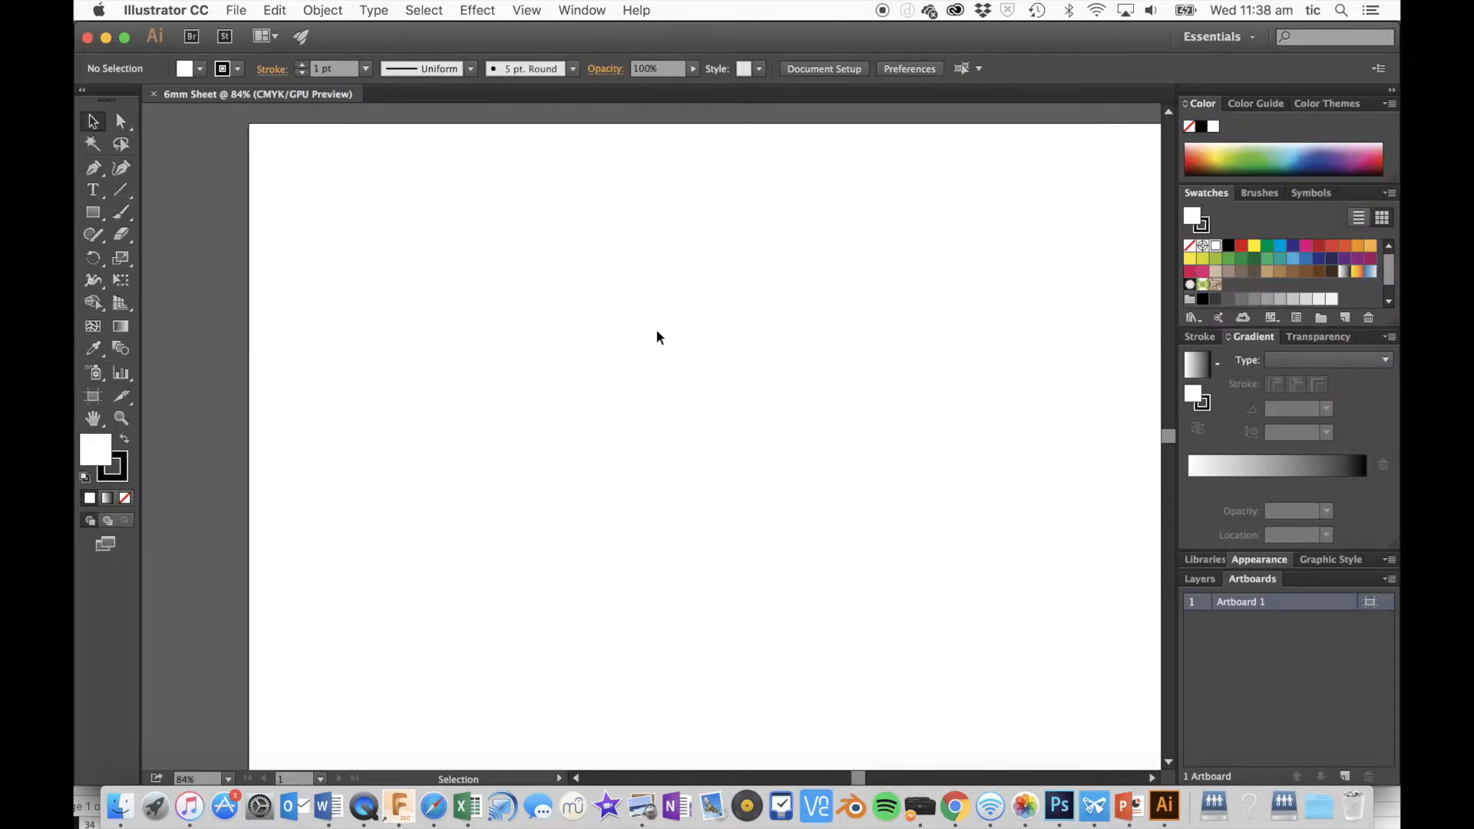
Save the document as 6mm Sheet.ai in the DXF Files folder inside Simple System Version 2, using the Illustrator CC format version
key(super+0)
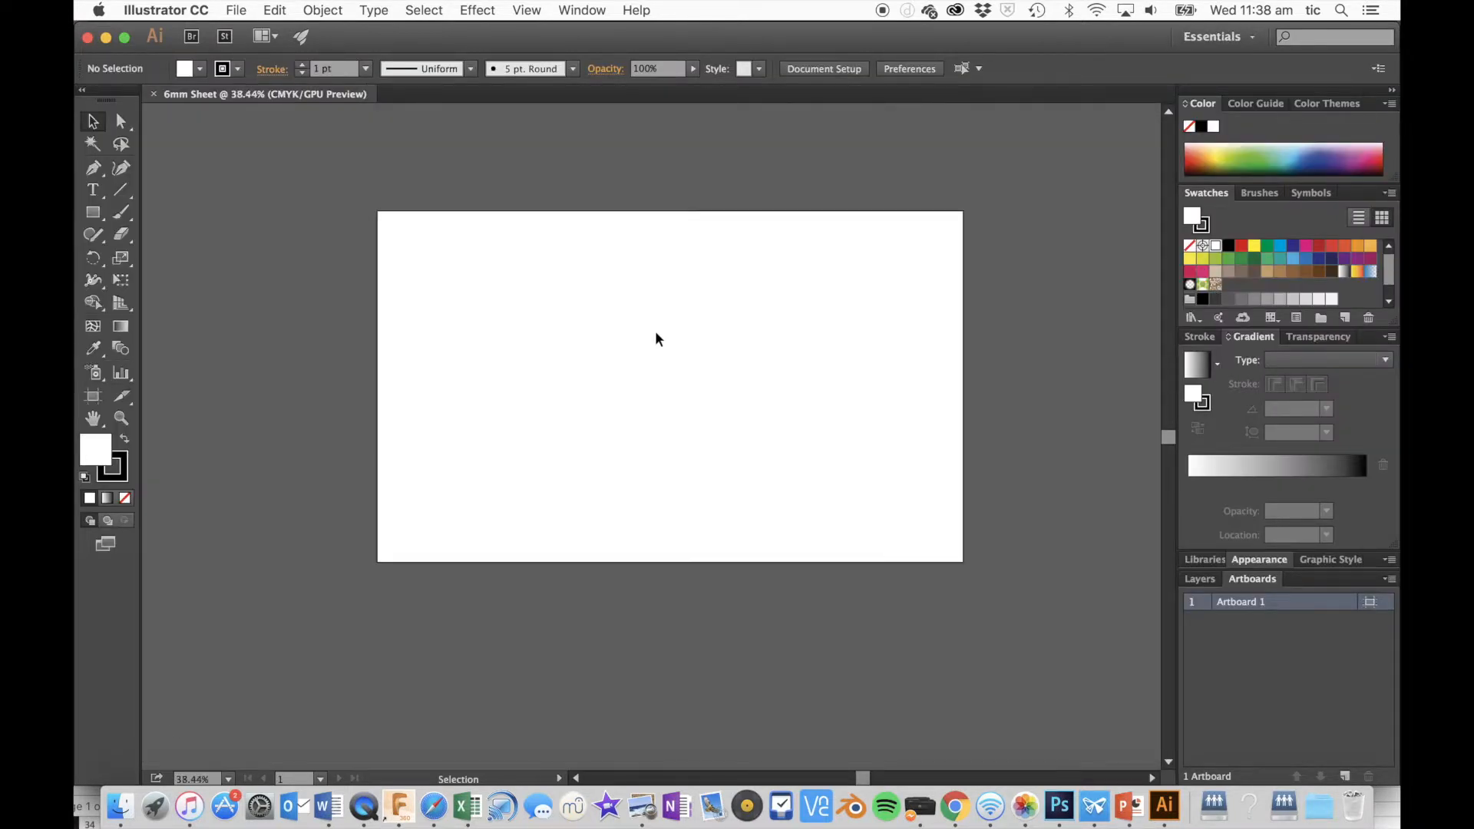
click(245, 12)
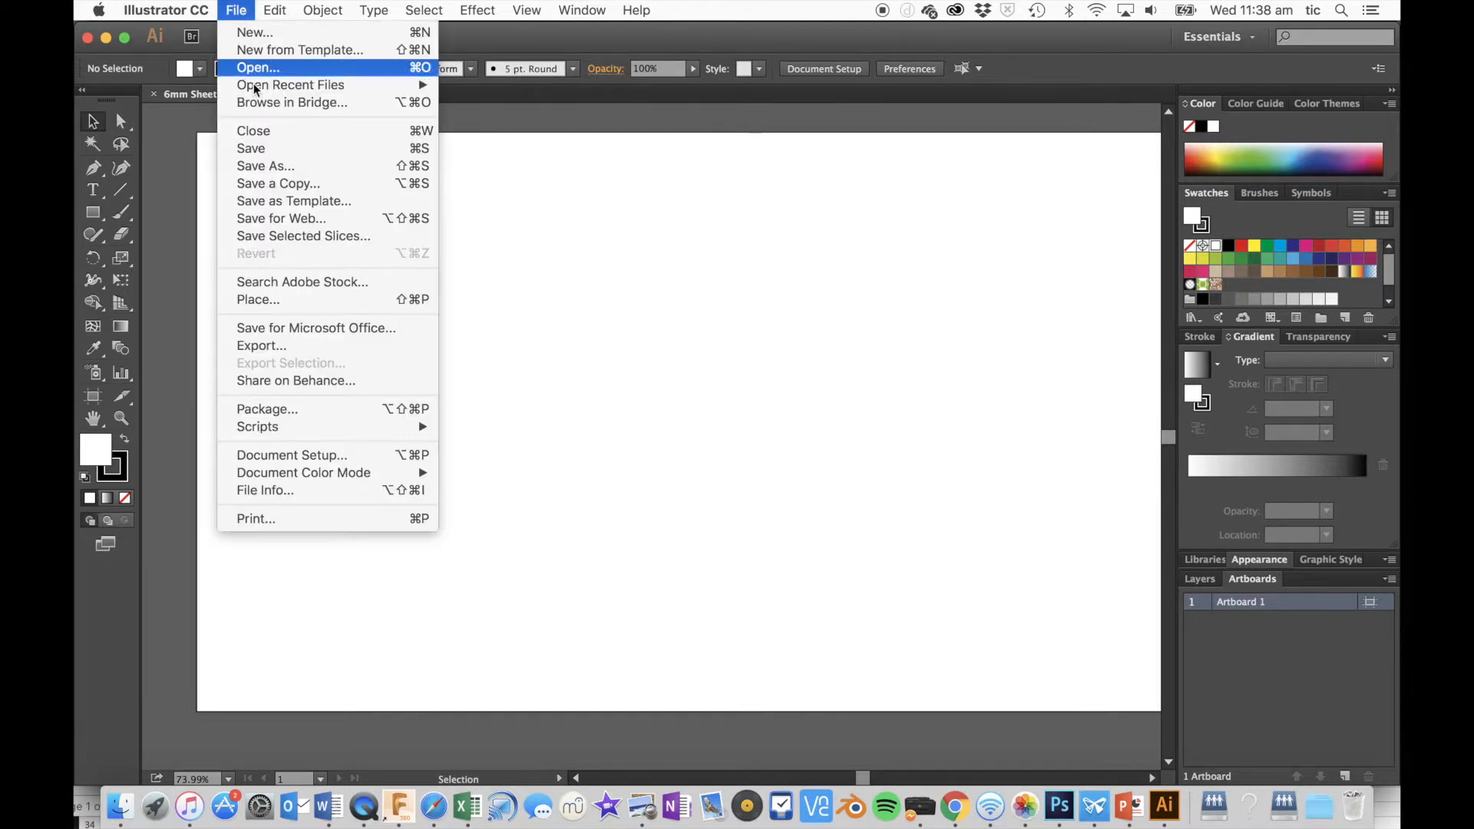
click(255, 148)
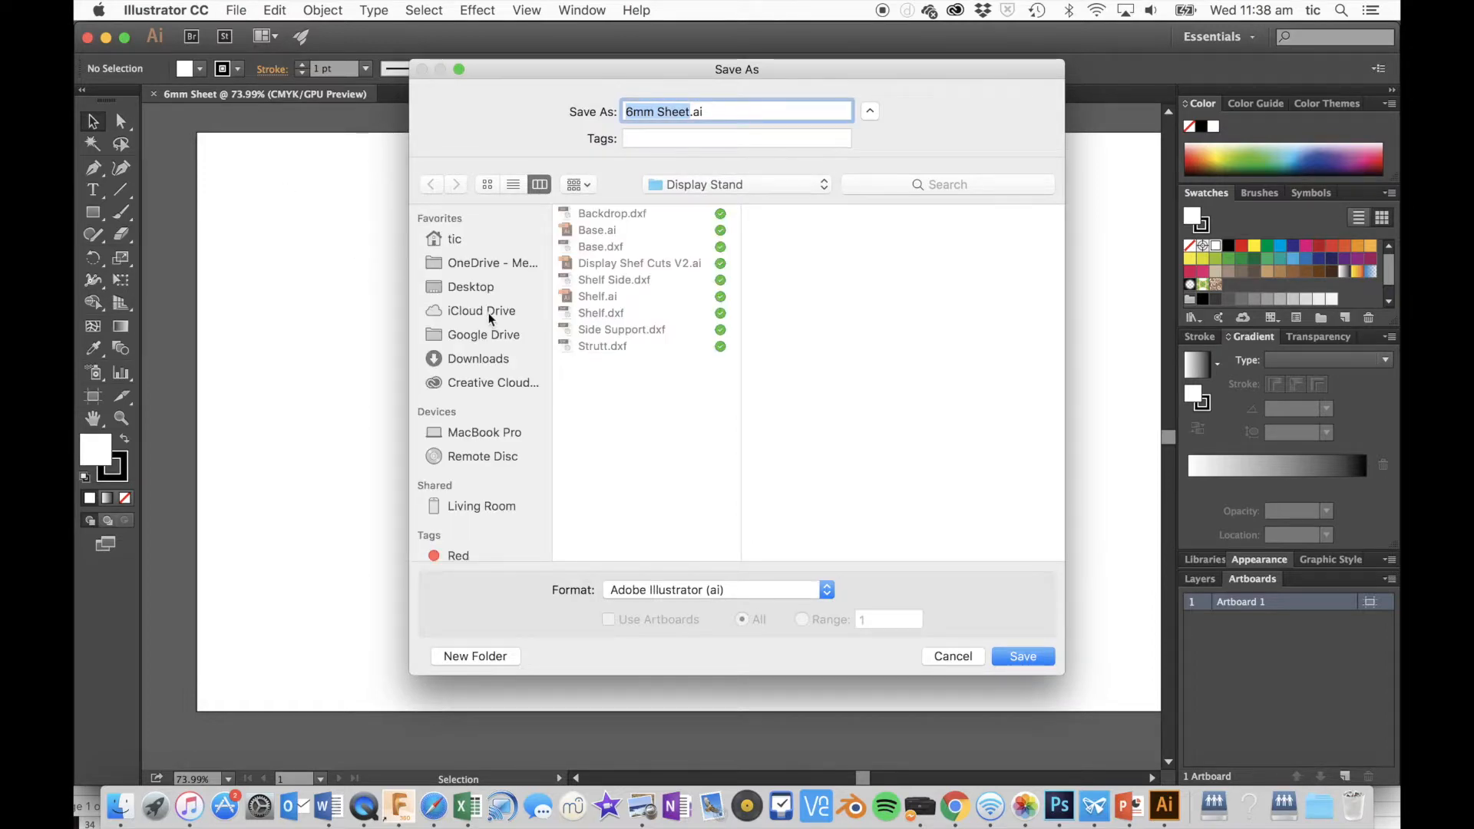
click(463, 264)
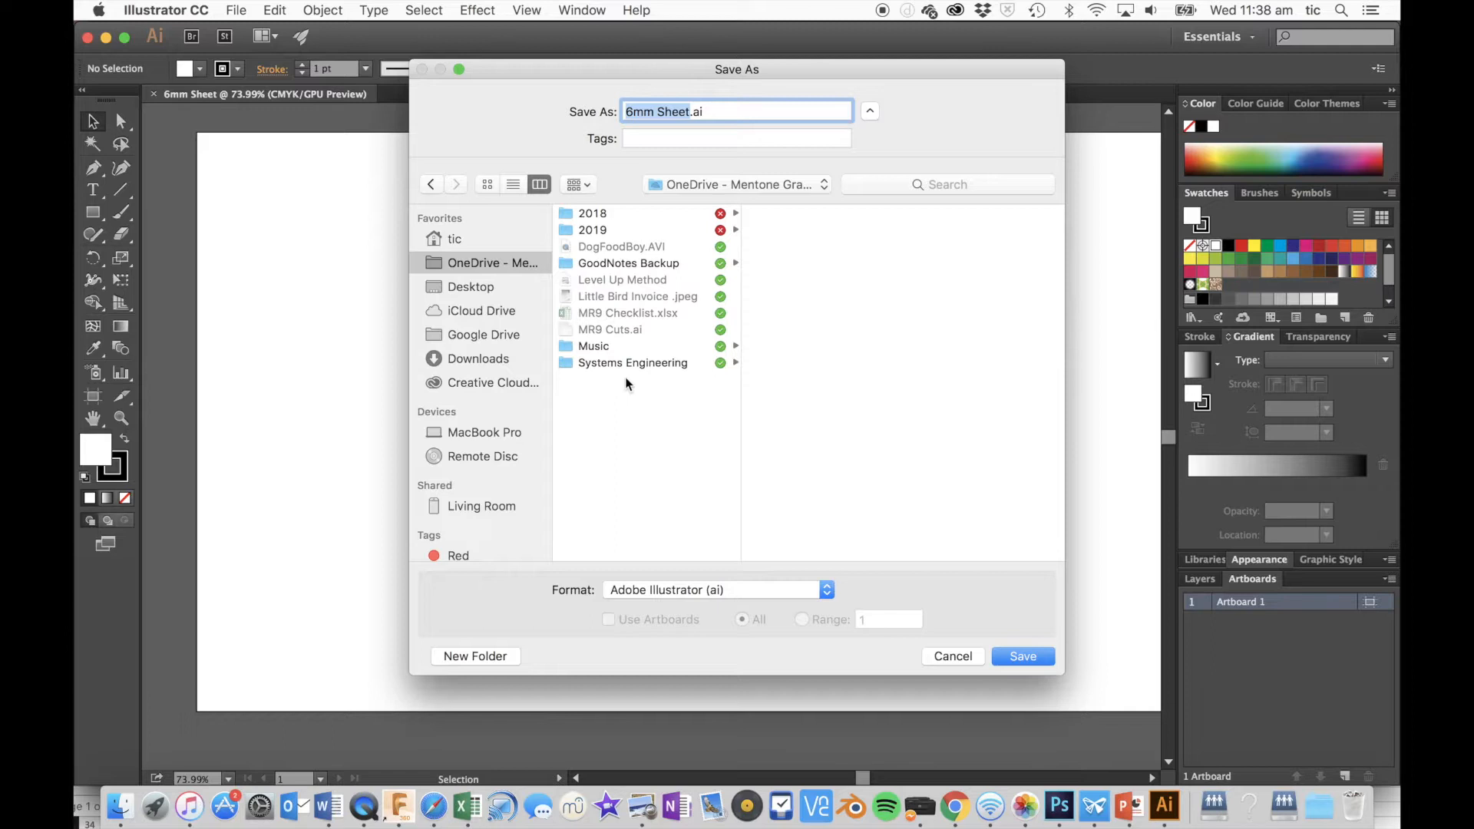
click(603, 231)
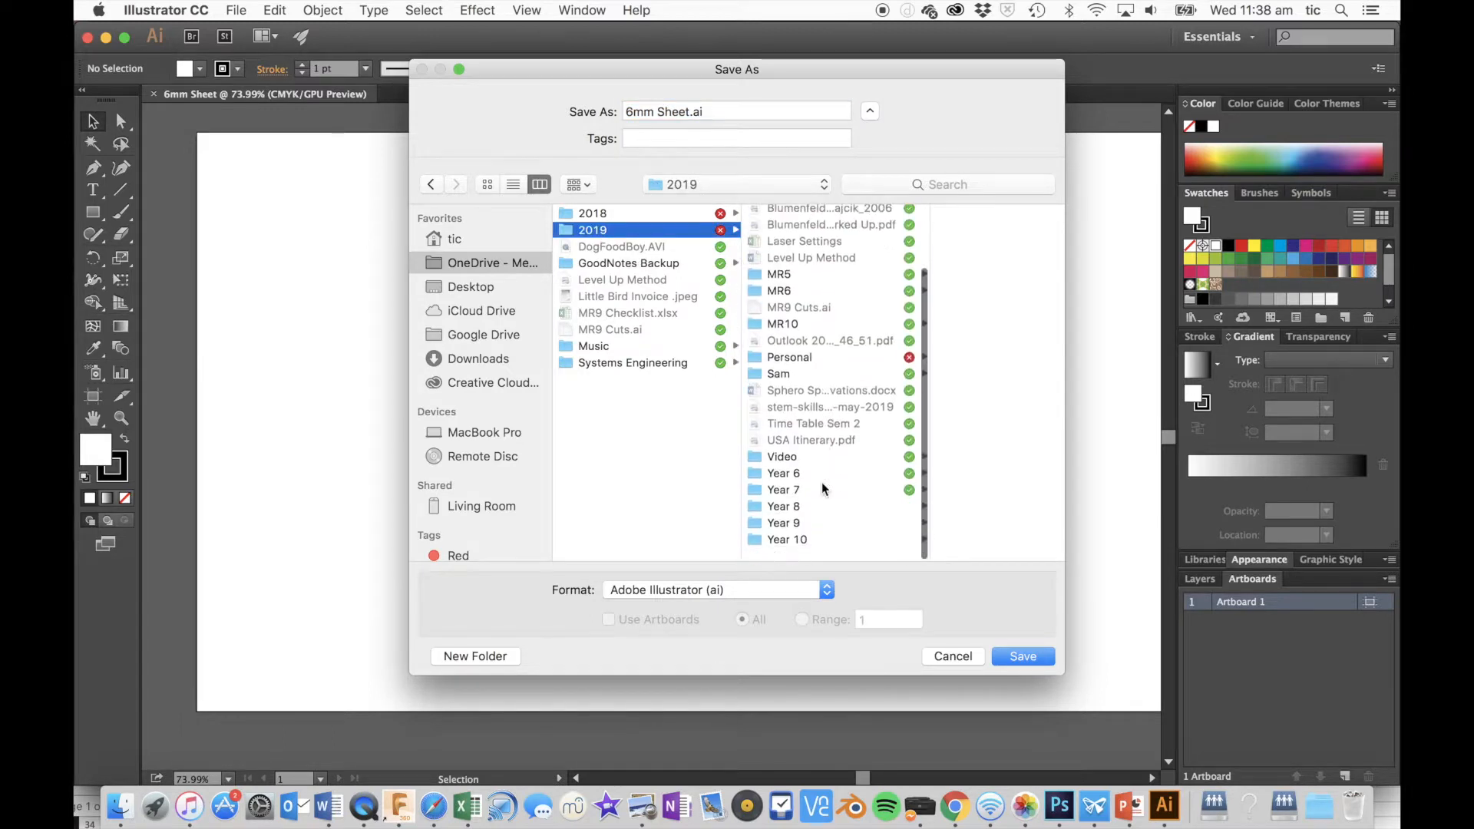
click(759, 539)
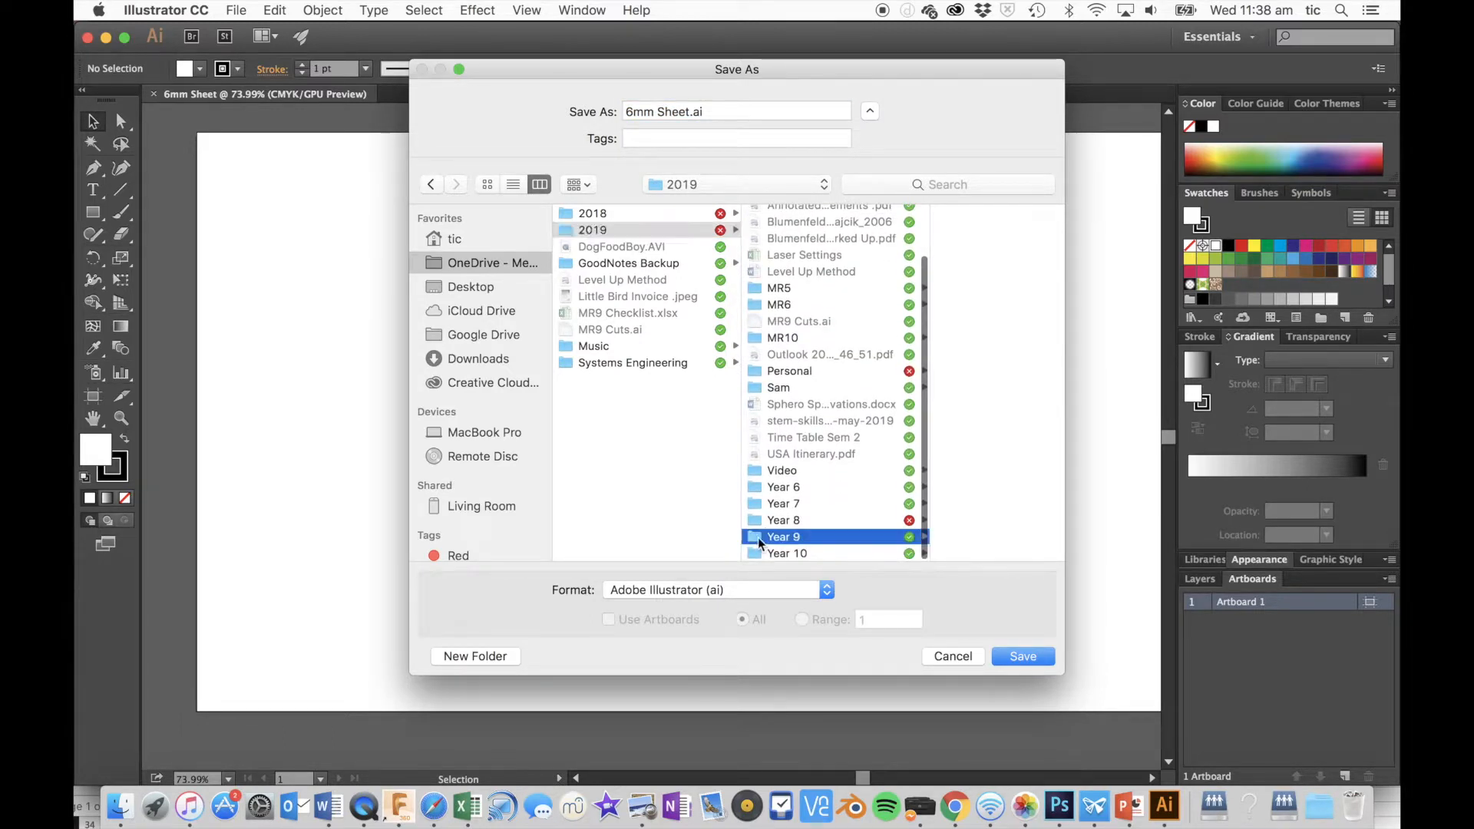
click(952, 364)
click(811, 382)
scroll(948, 494, down, 5)
click(915, 522)
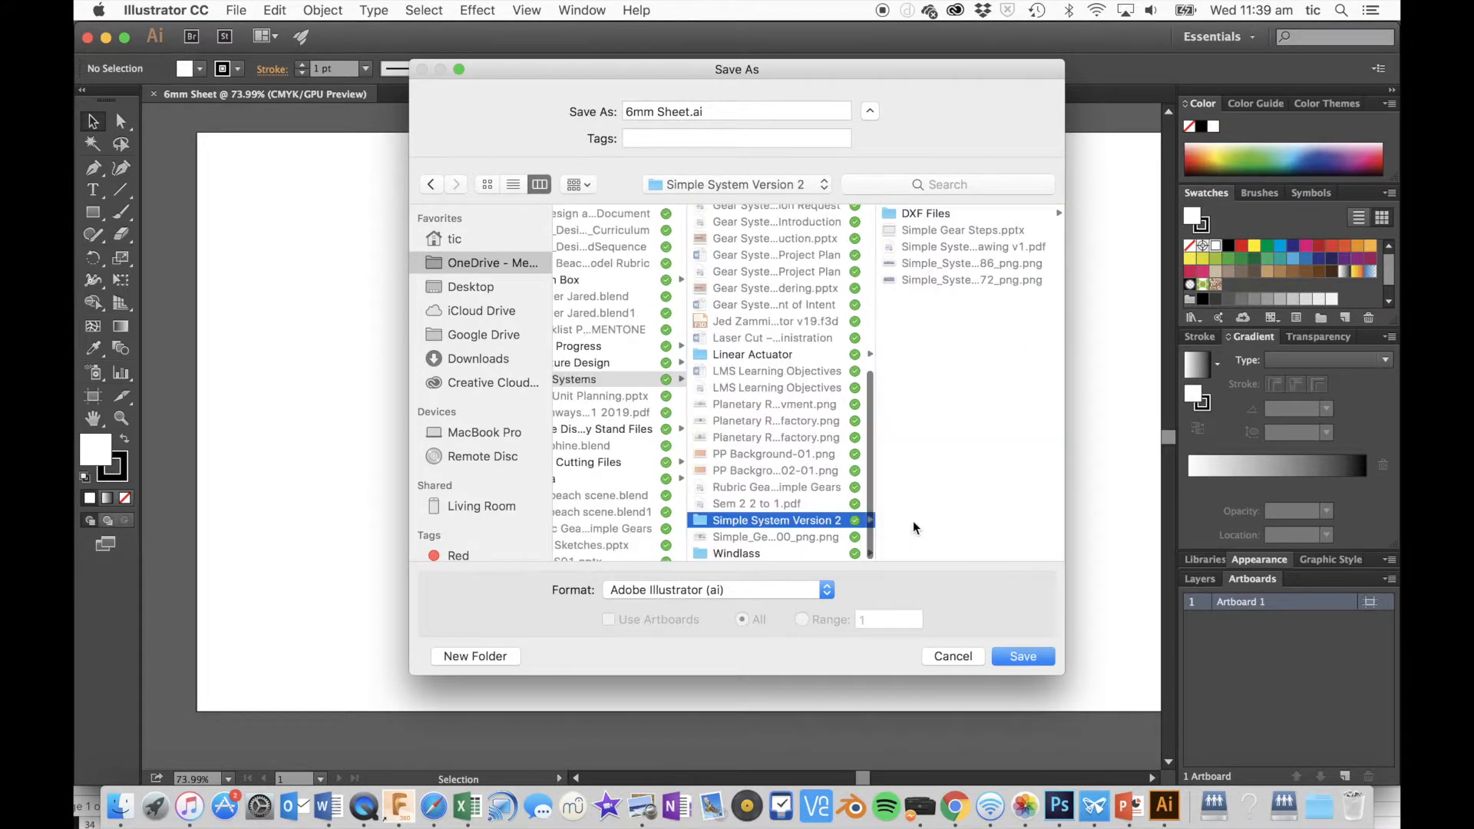
click(892, 216)
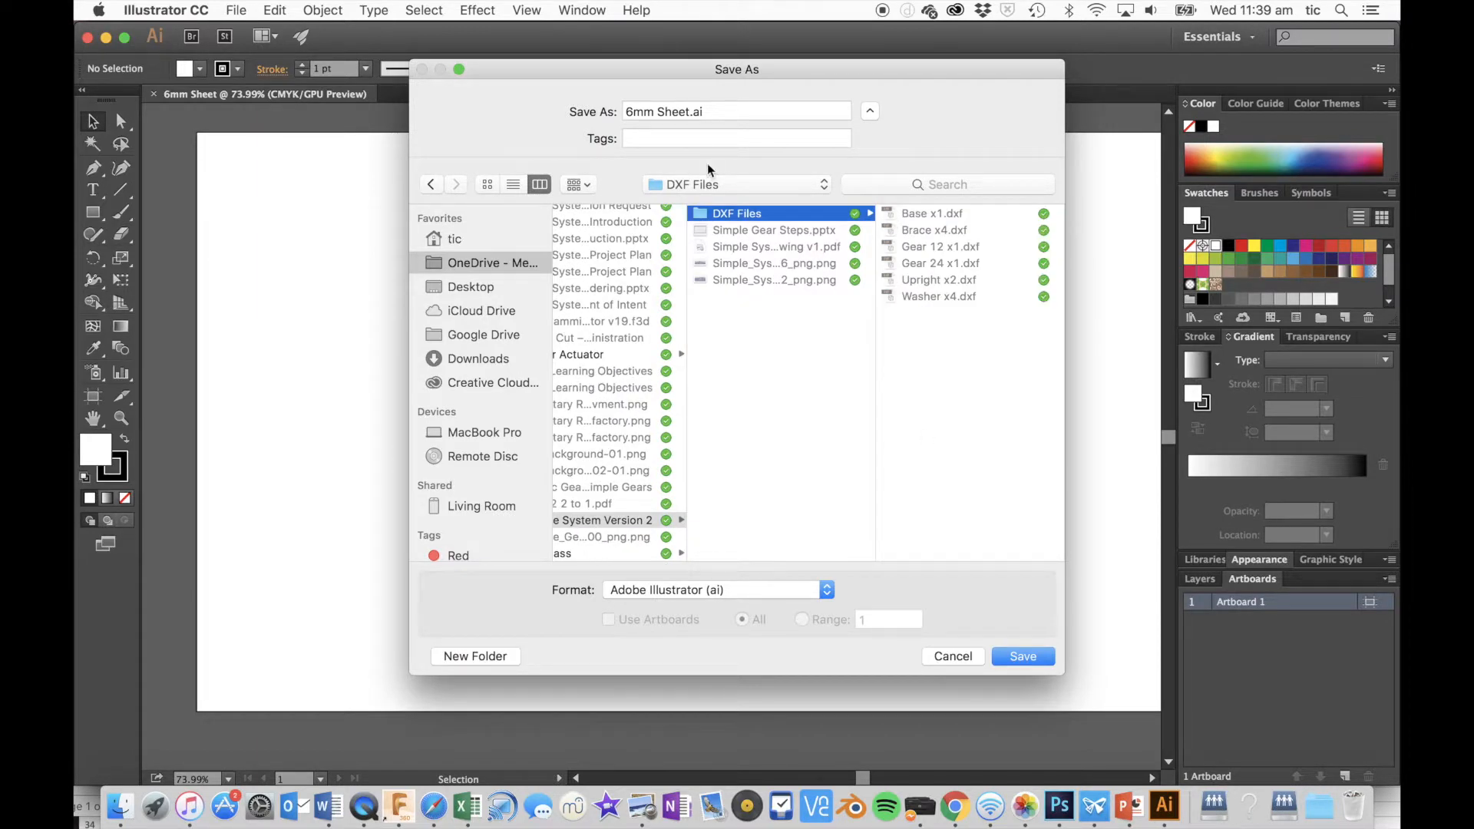
click(1023, 657)
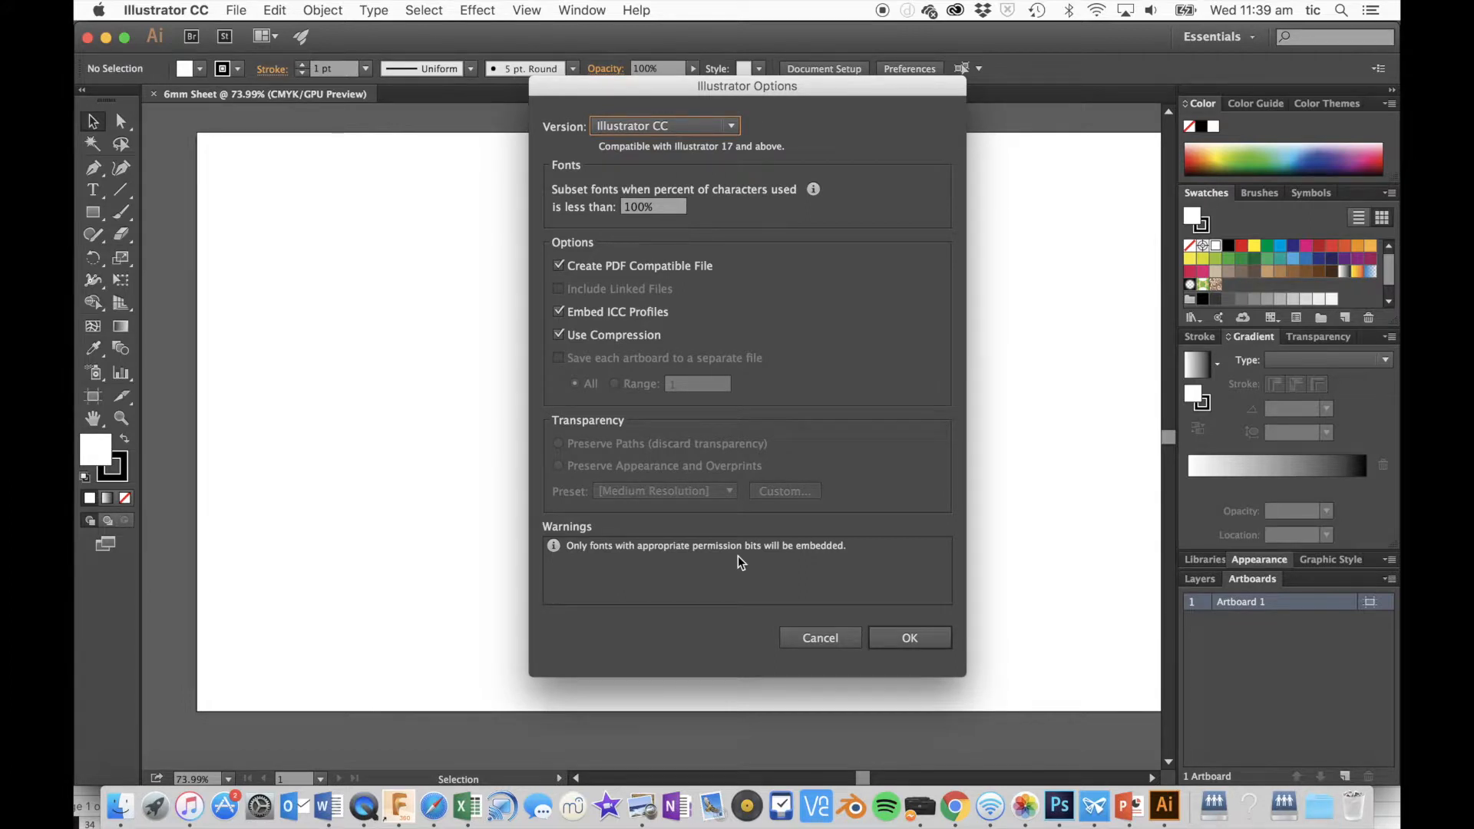
click(892, 638)
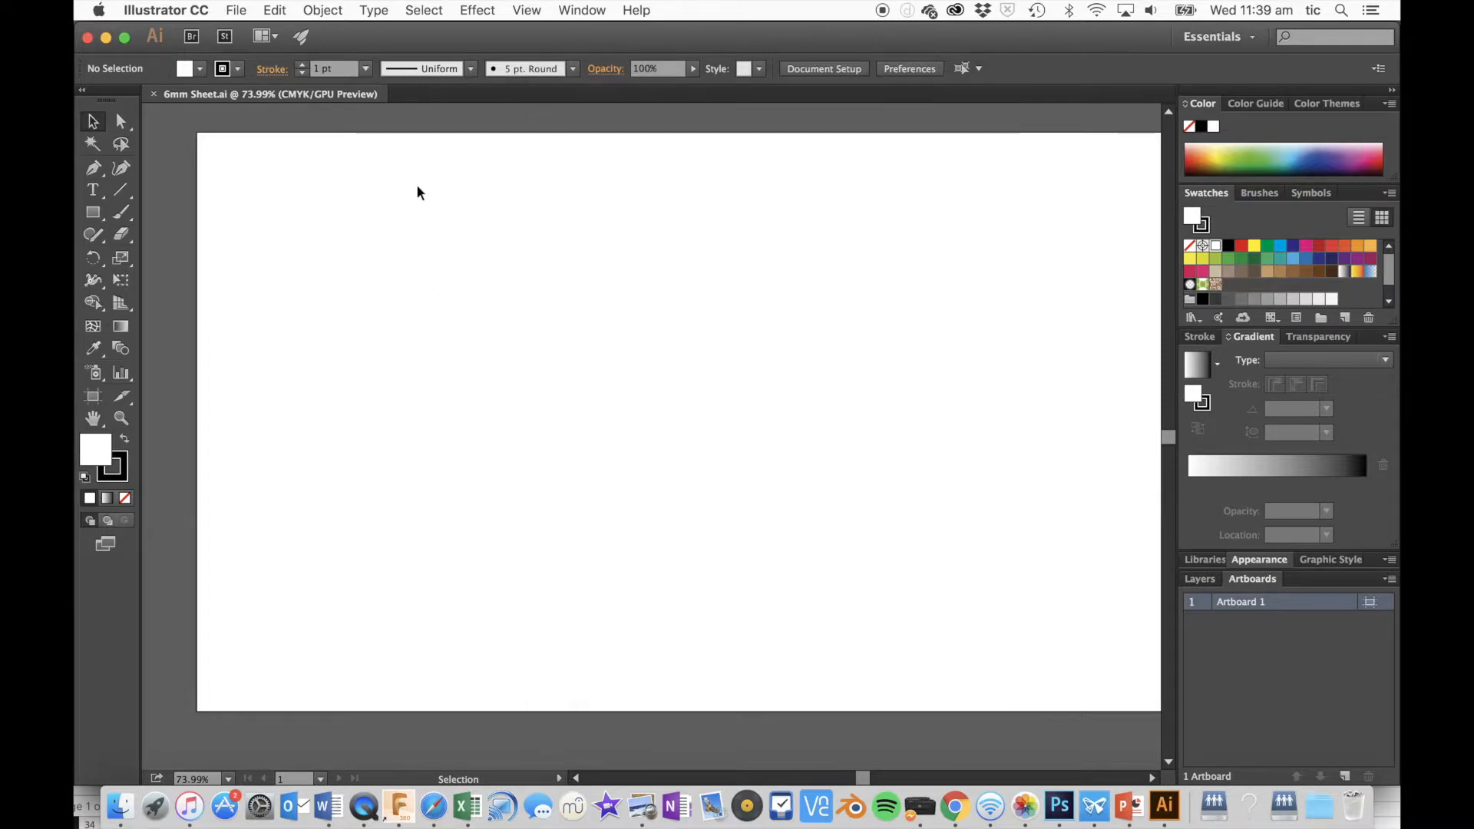
Import Gear 12 x1.dxf and Gear 24 x1.dxf for placing, showing import options and keeping both at original size in millimetres
click(235, 10)
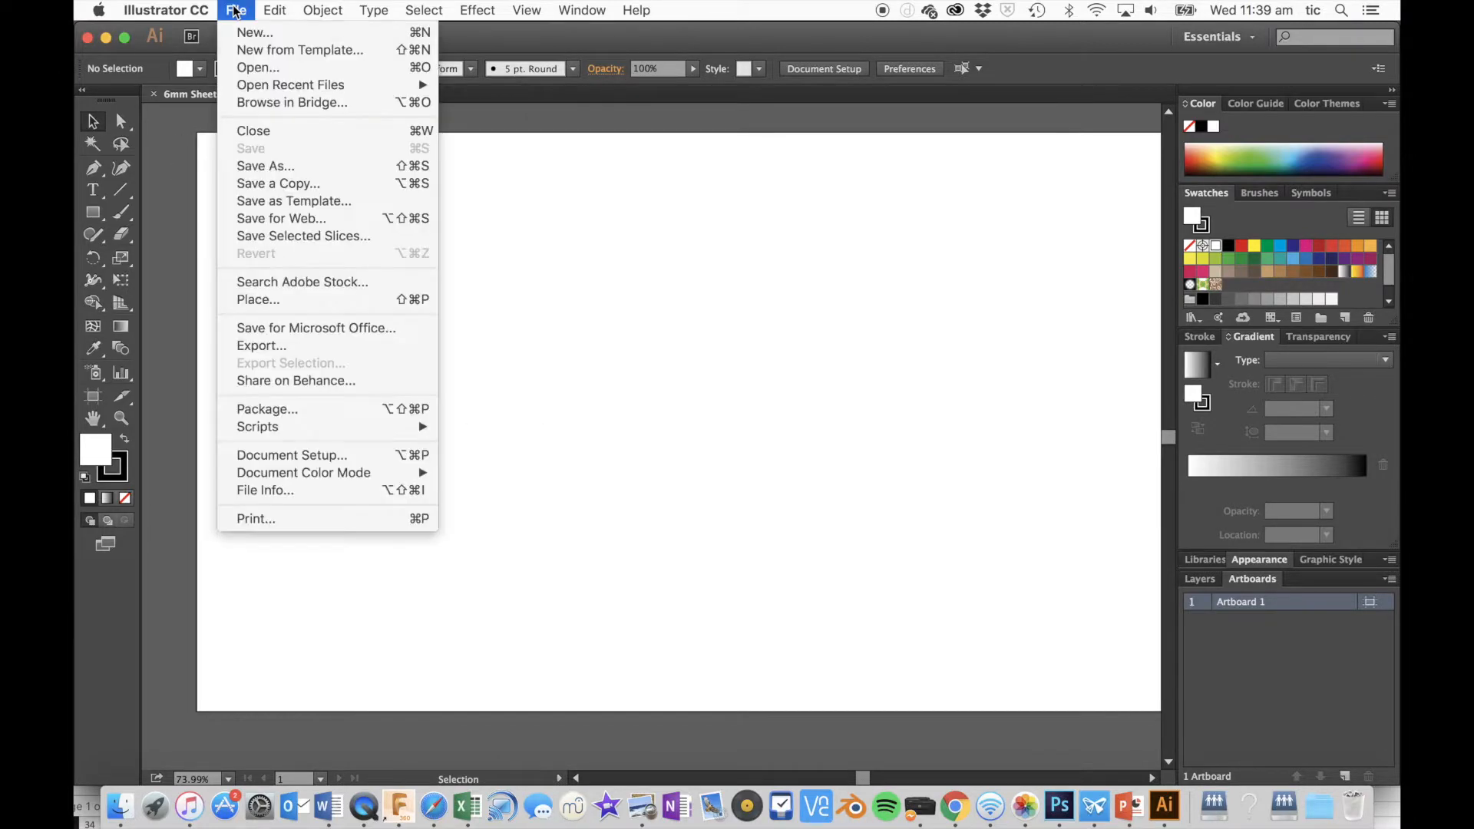
click(253, 300)
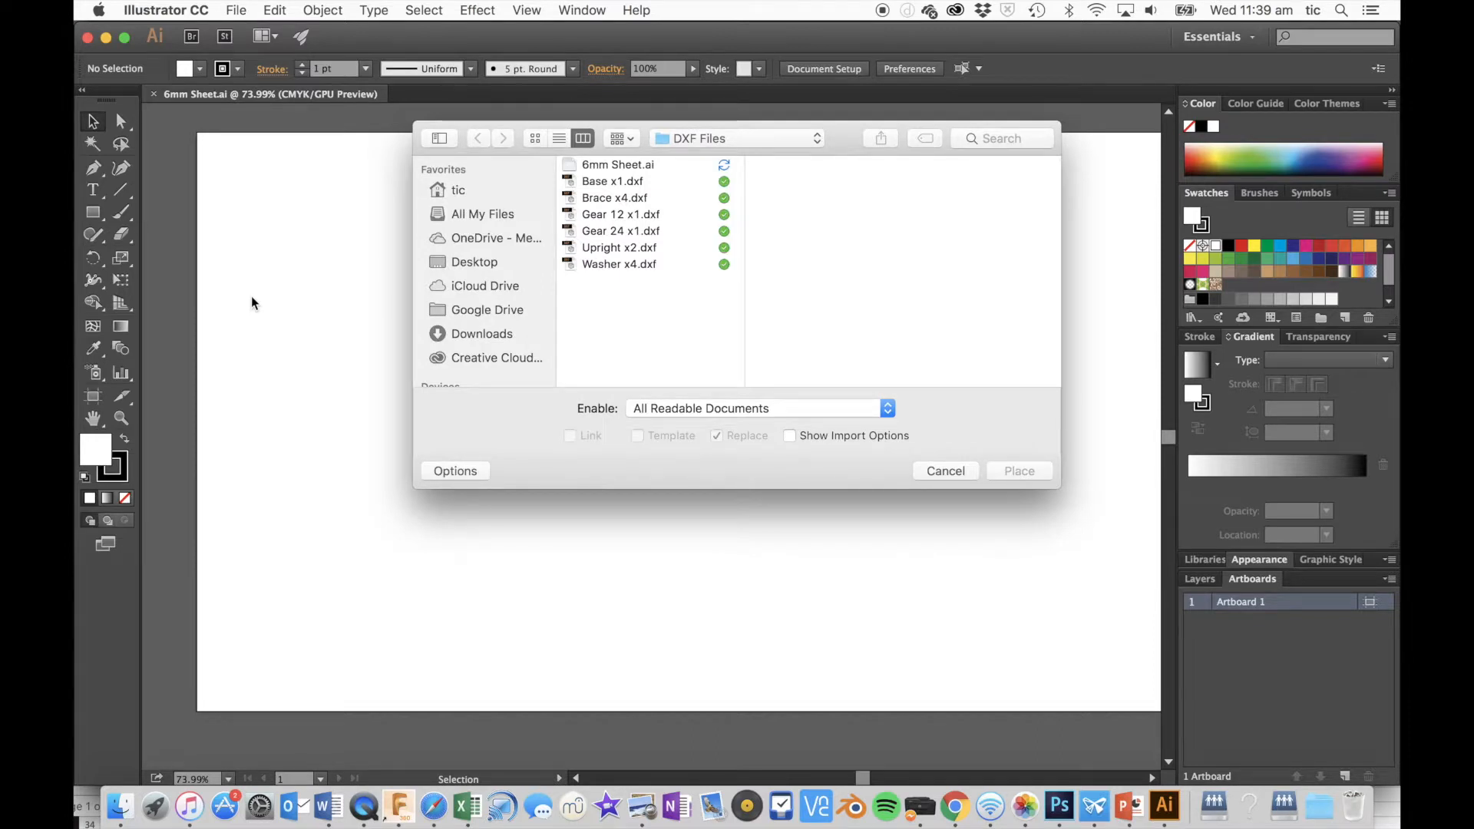
click(629, 218)
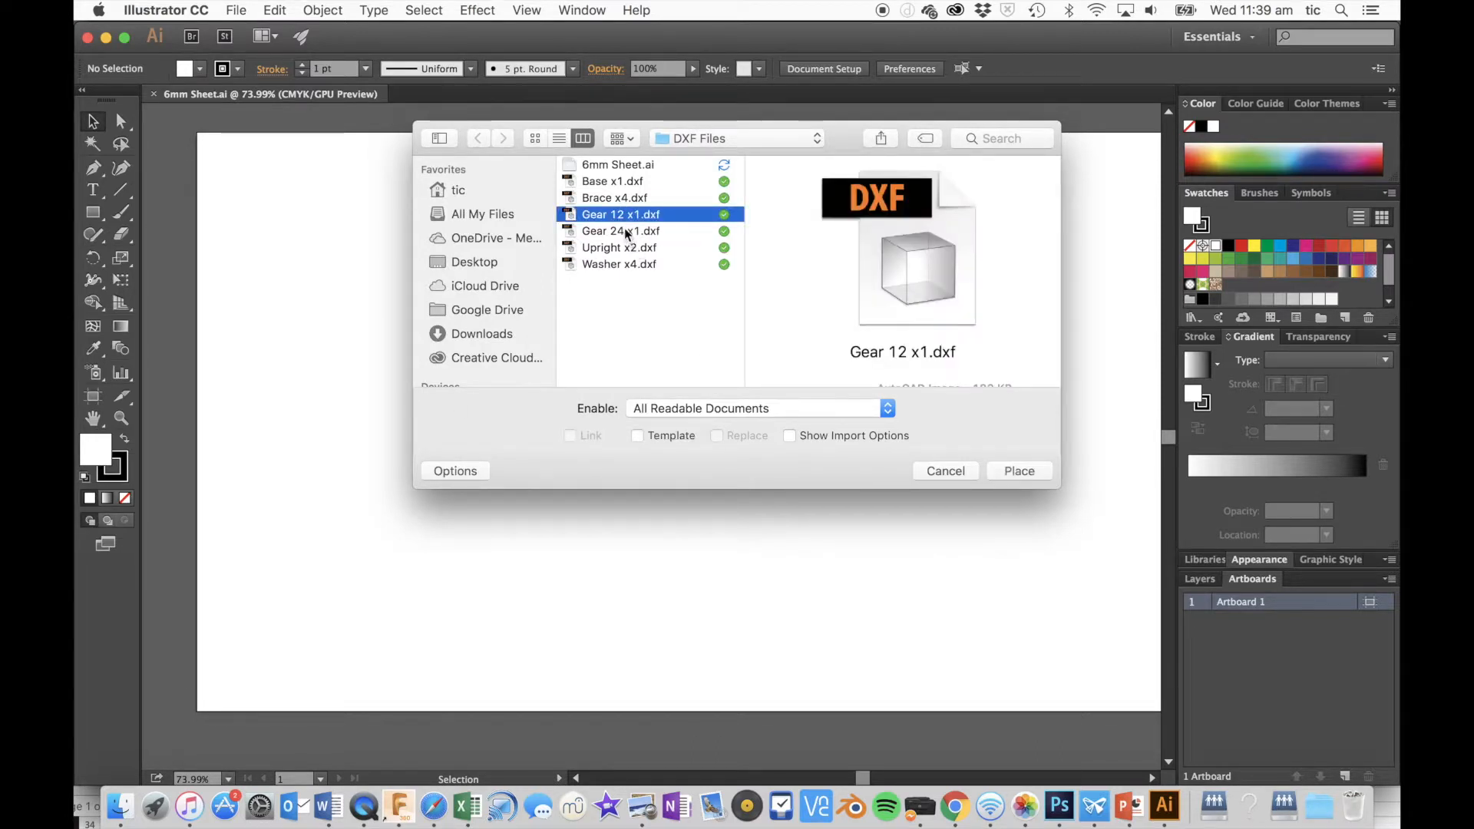
shift+click(628, 230)
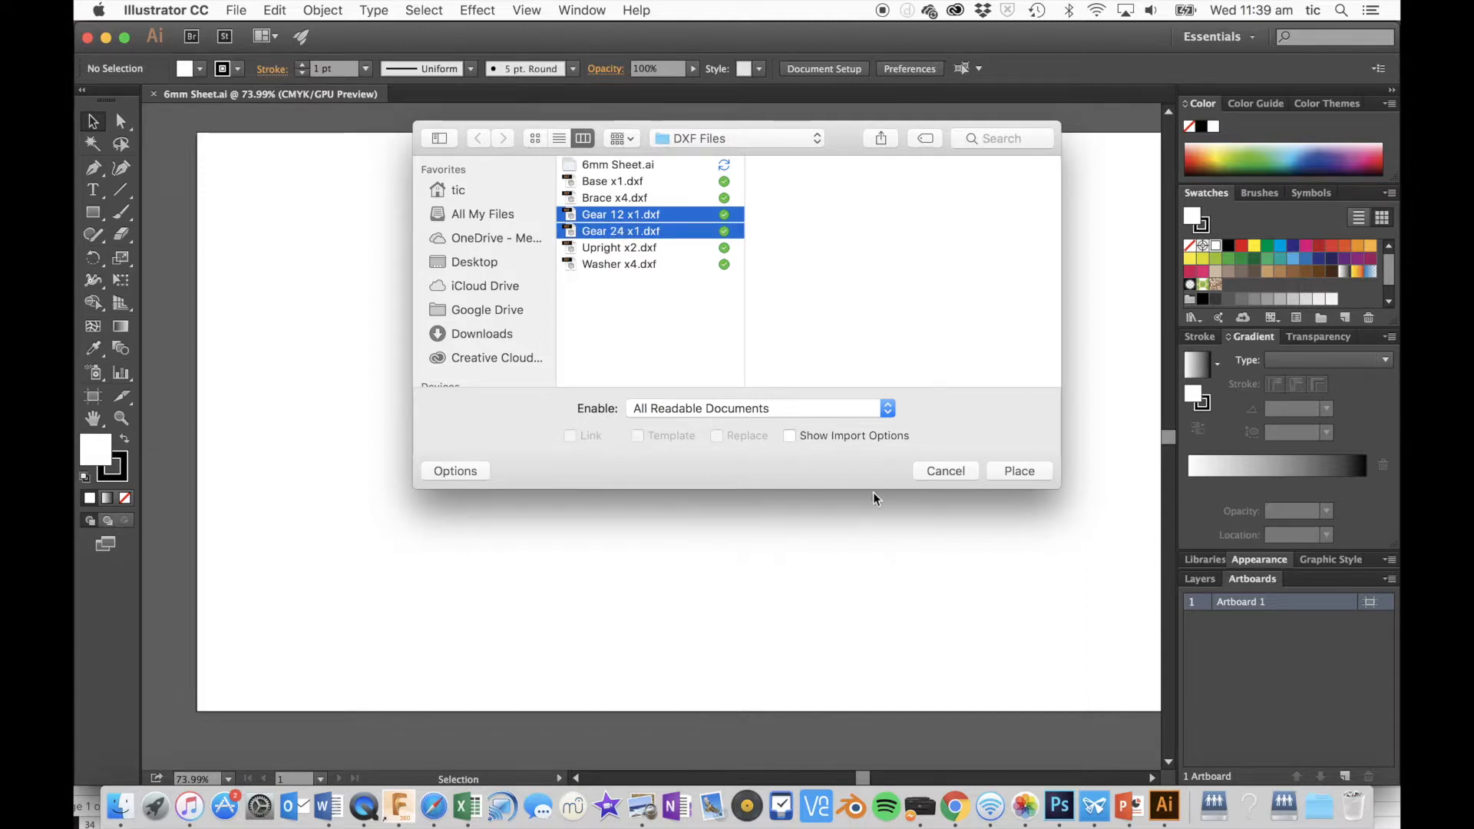
click(789, 436)
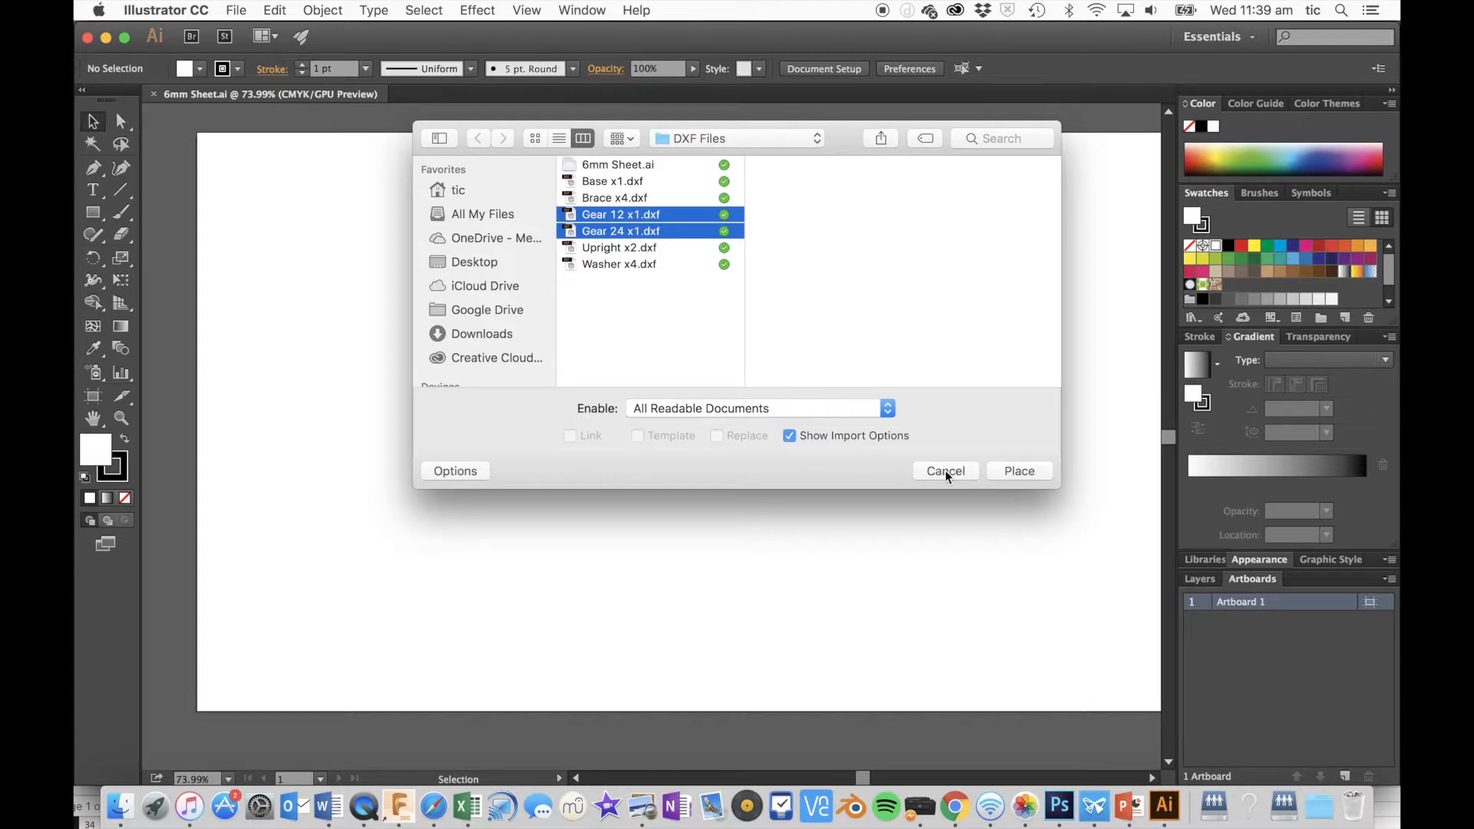
click(1023, 475)
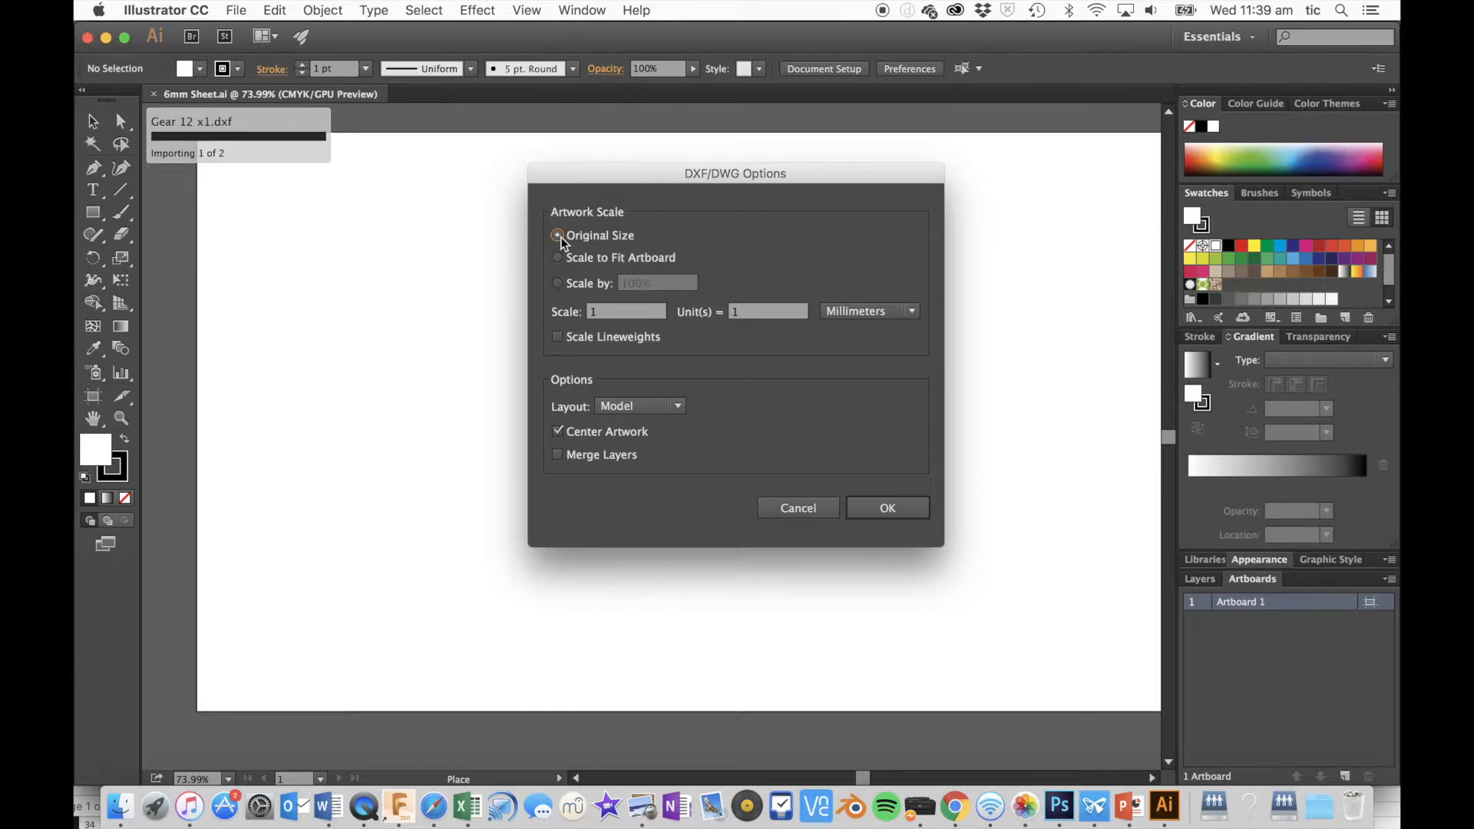
click(863, 507)
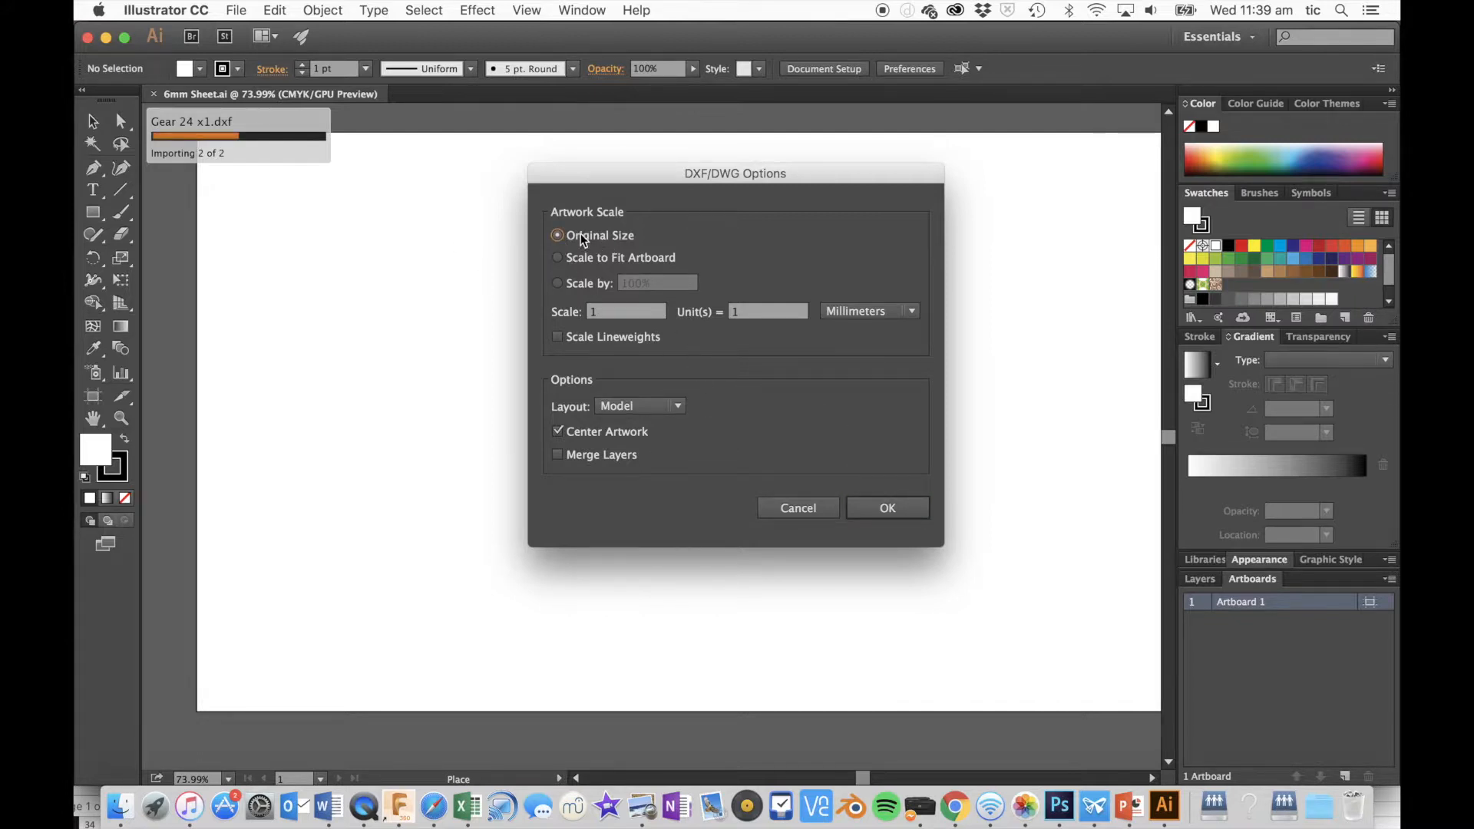
click(888, 513)
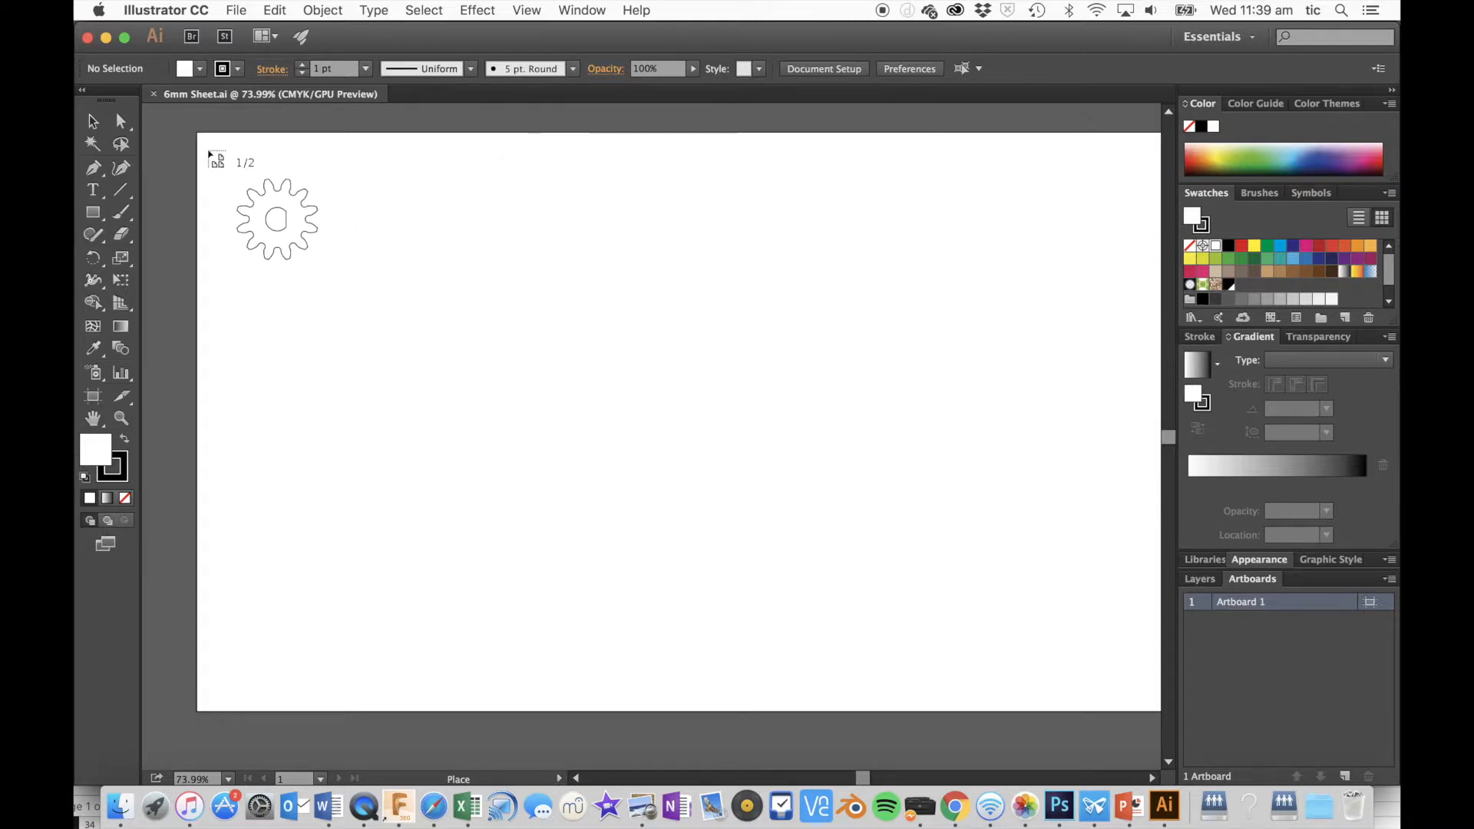
Place the 12-tooth gear in the artboard's upper-left corner and the 24-tooth gear just beside it, leaving both deselected
click(205, 141)
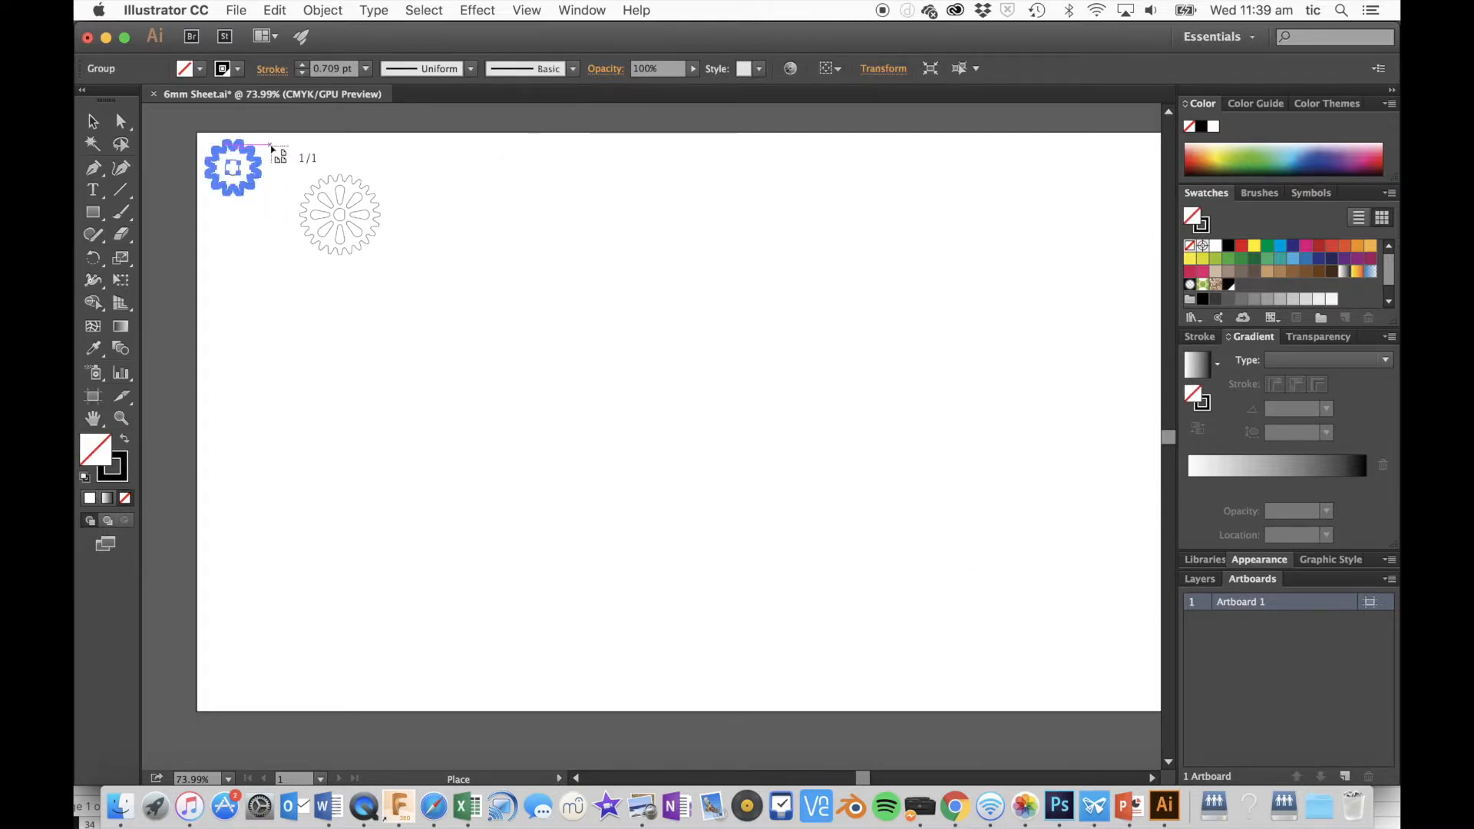
click(270, 144)
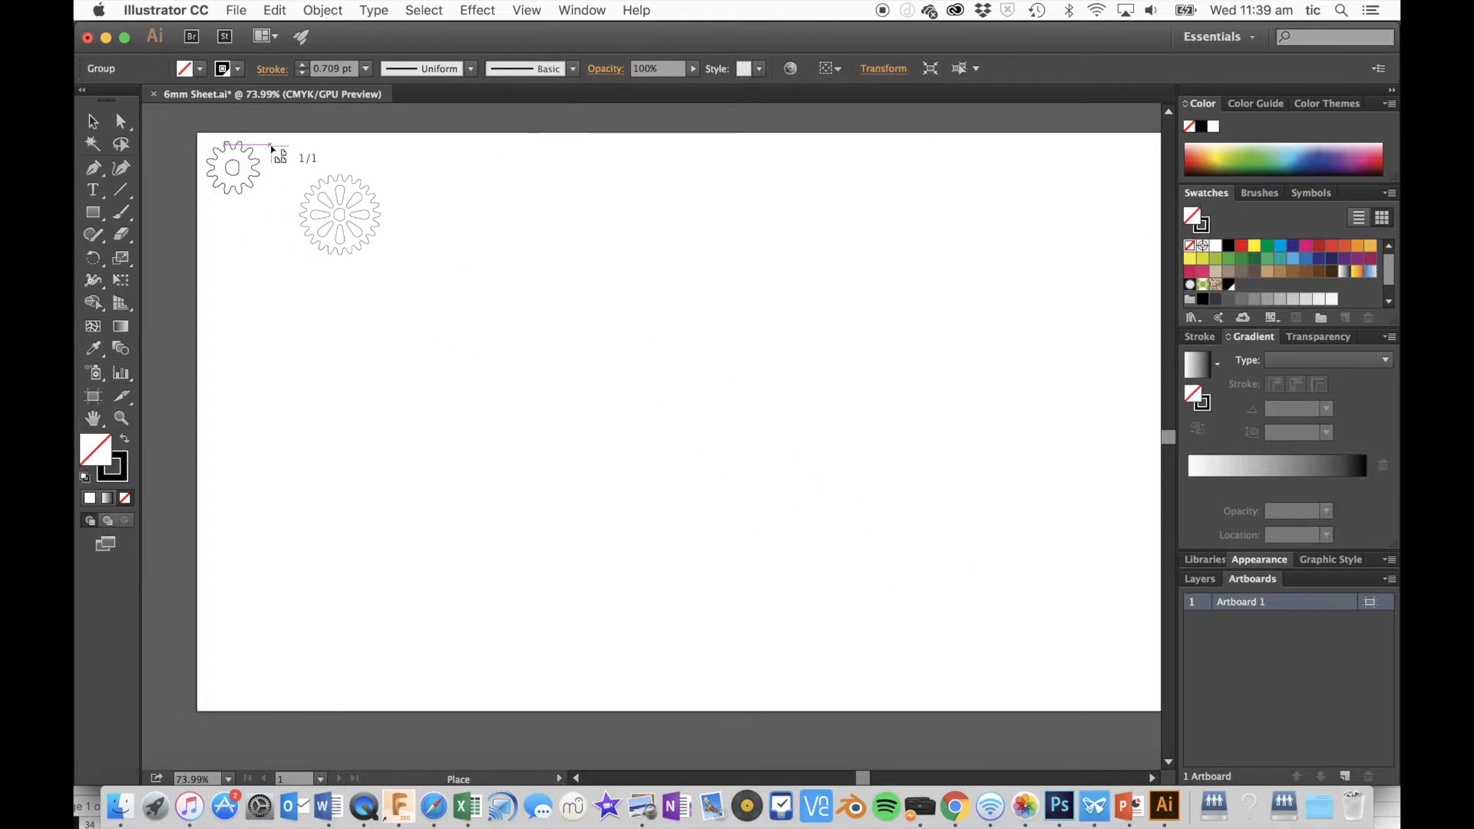
click(241, 342)
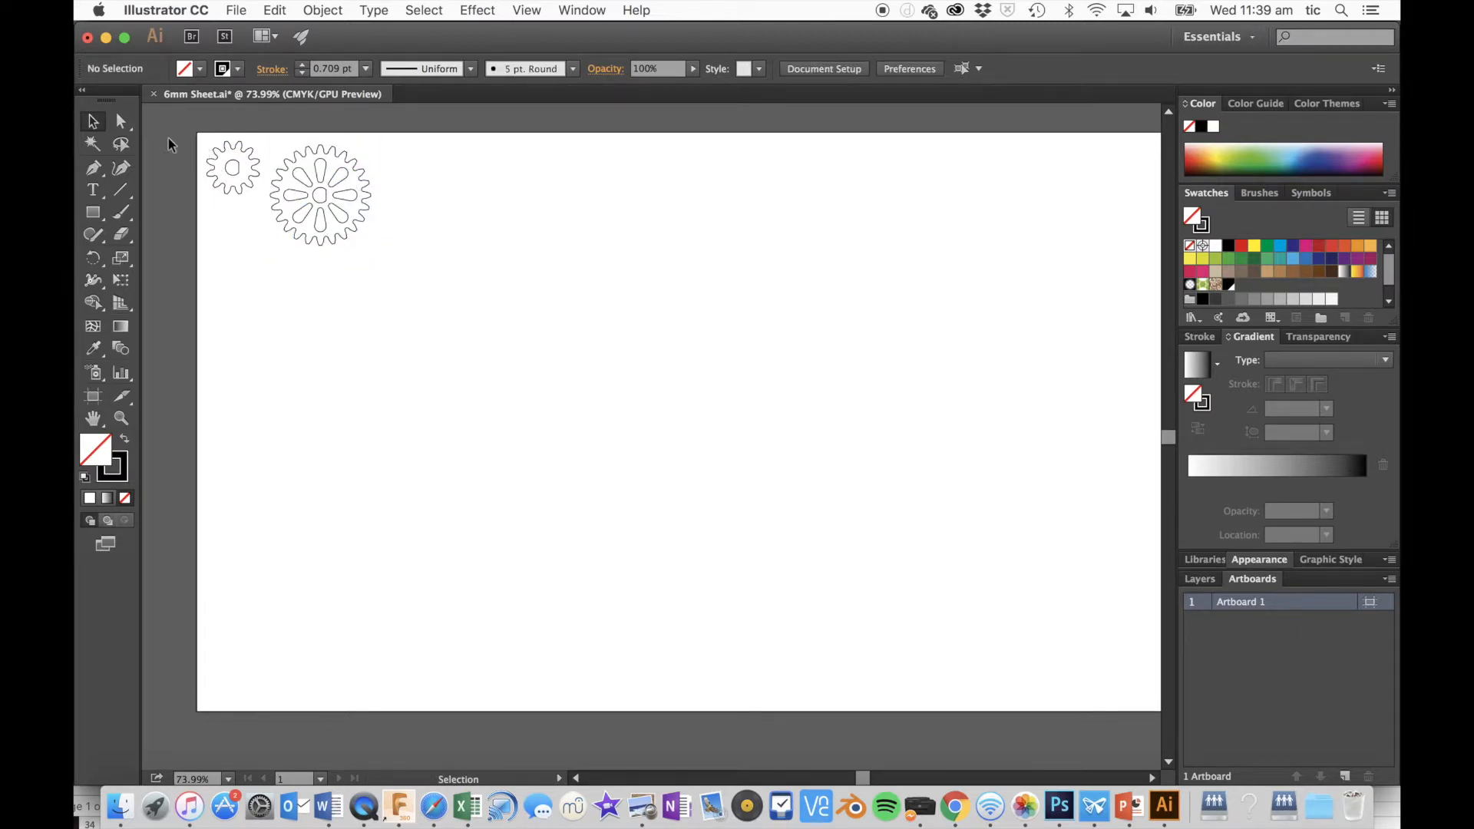
Nudge the 12-tooth gear right and slightly down so its teeth sit close to the 24-tooth gear, and clear the selection
alt+scroll(224, 167, up, 3)
alt+scroll(224, 169, up, 3)
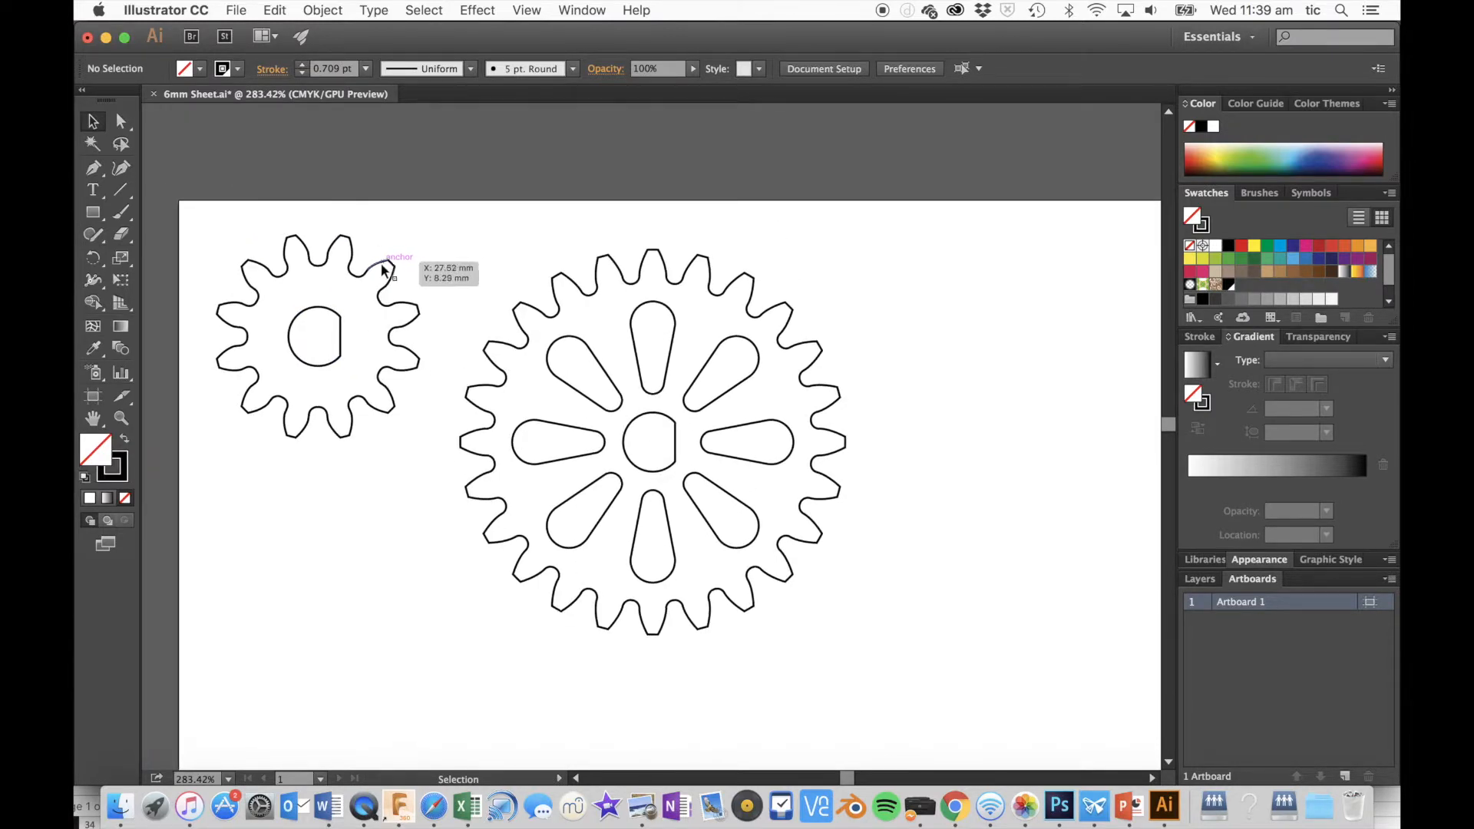
click(388, 270)
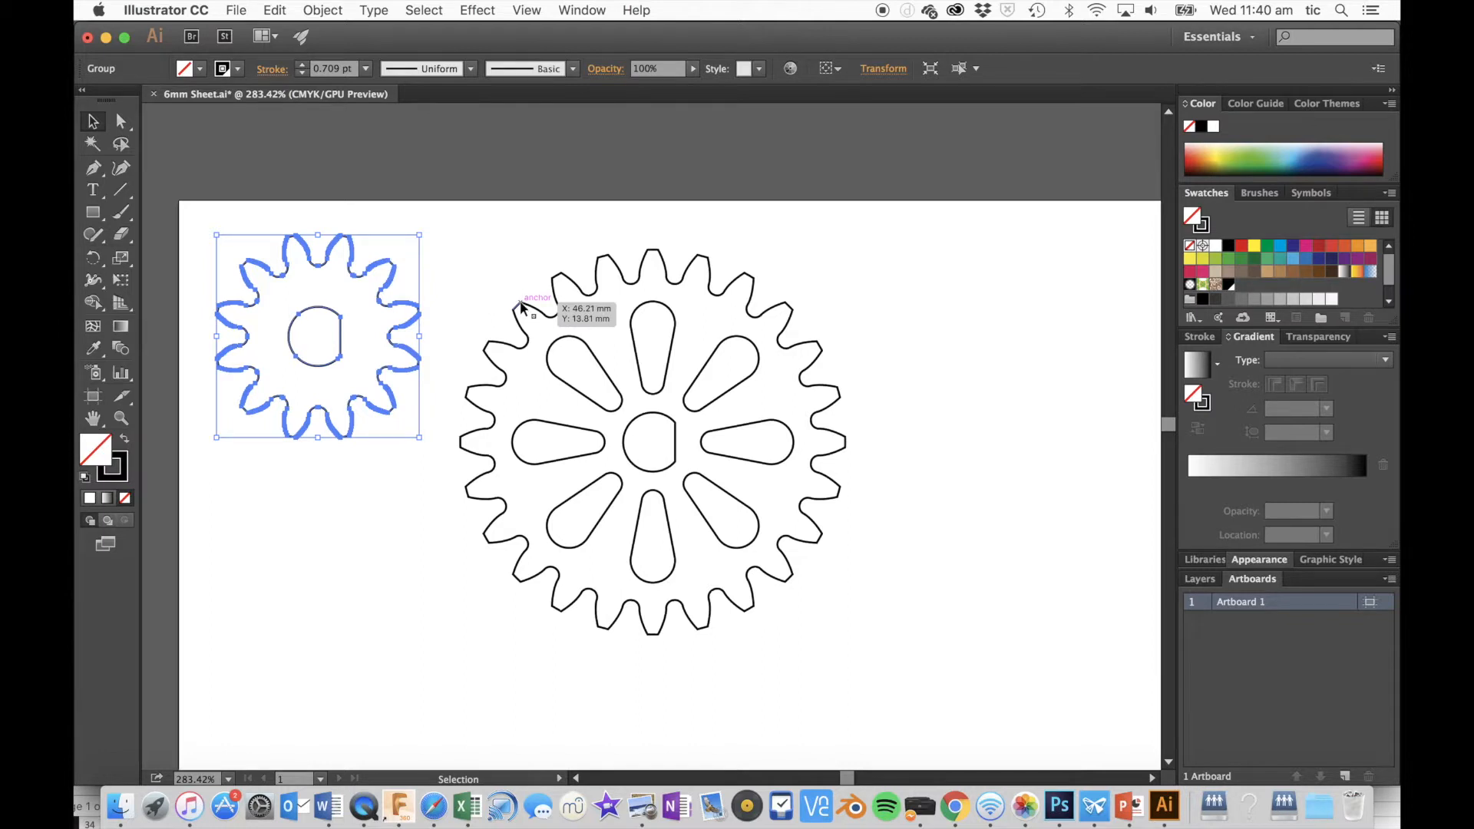
key(Right)
key(Right)
key(Right)
key(Right)
key(Right)
key(Right)
key(Right)
key(Right)
key(Right)
key(Right)
key(Right)
key(Right)
key(Right)
key(Right)
key(Right)
key(Right)
key(Right)
key(Right)
key(Right)
key(Right)
key(Right)
key(Right)
key(Right)
key(Down)
key(Down)
key(Down)
key(Down)
key(Right)
key(Right)
key(Right)
key(Right)
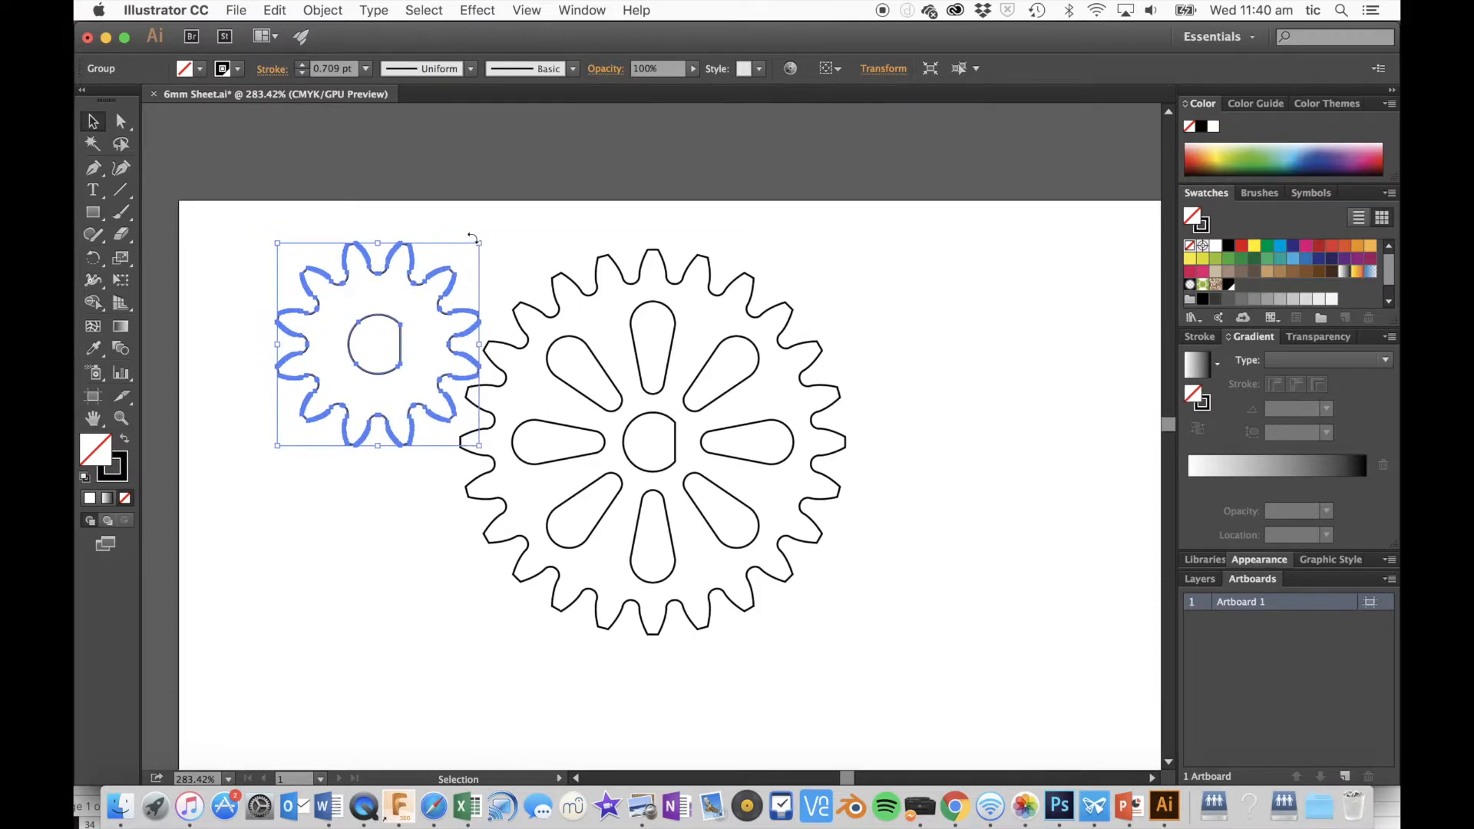
click(489, 153)
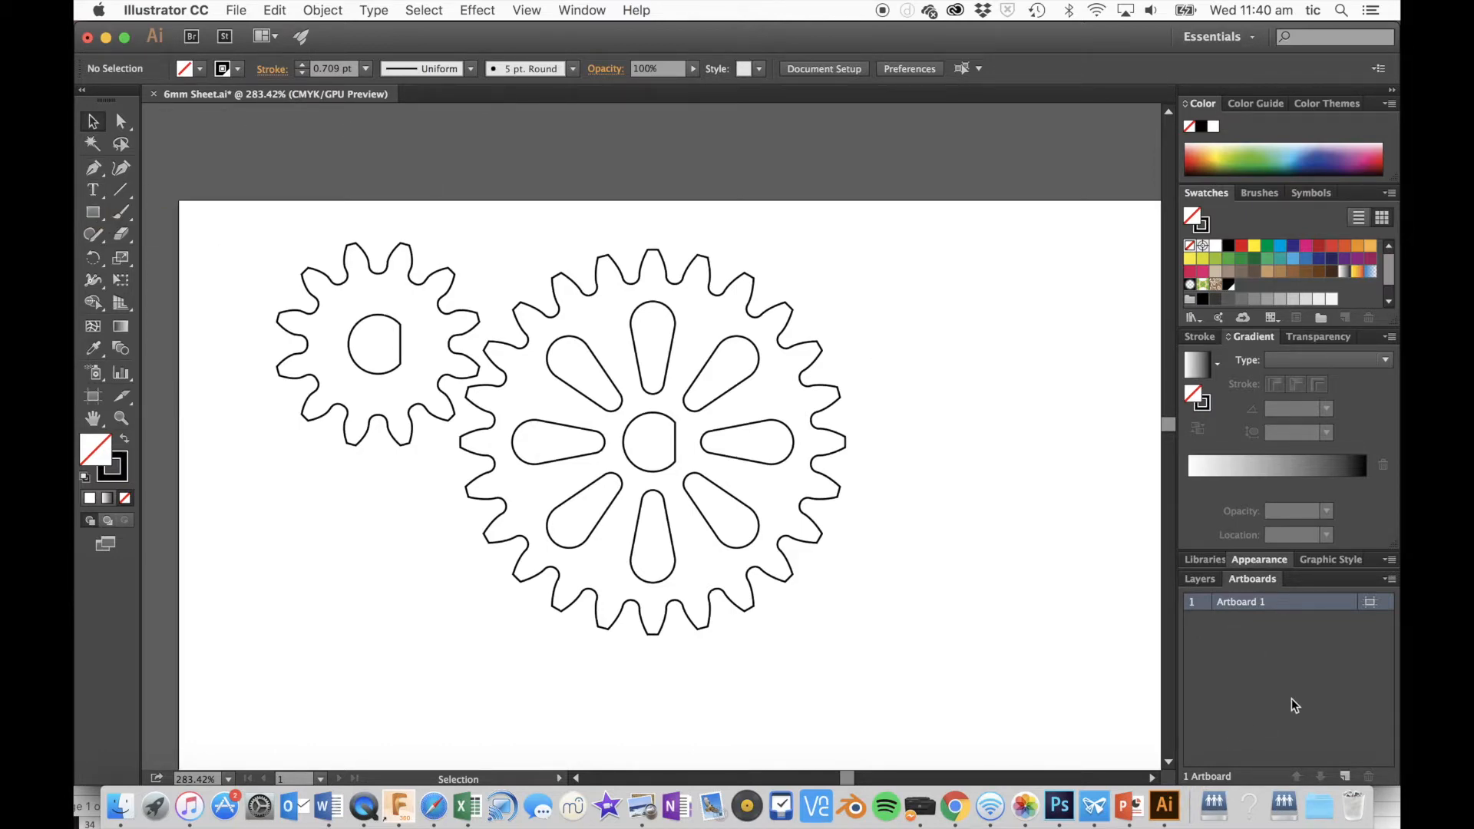
Add the text TIC on Layer 1, just above the 12-tooth gear at the artboard's upper edge
click(1209, 579)
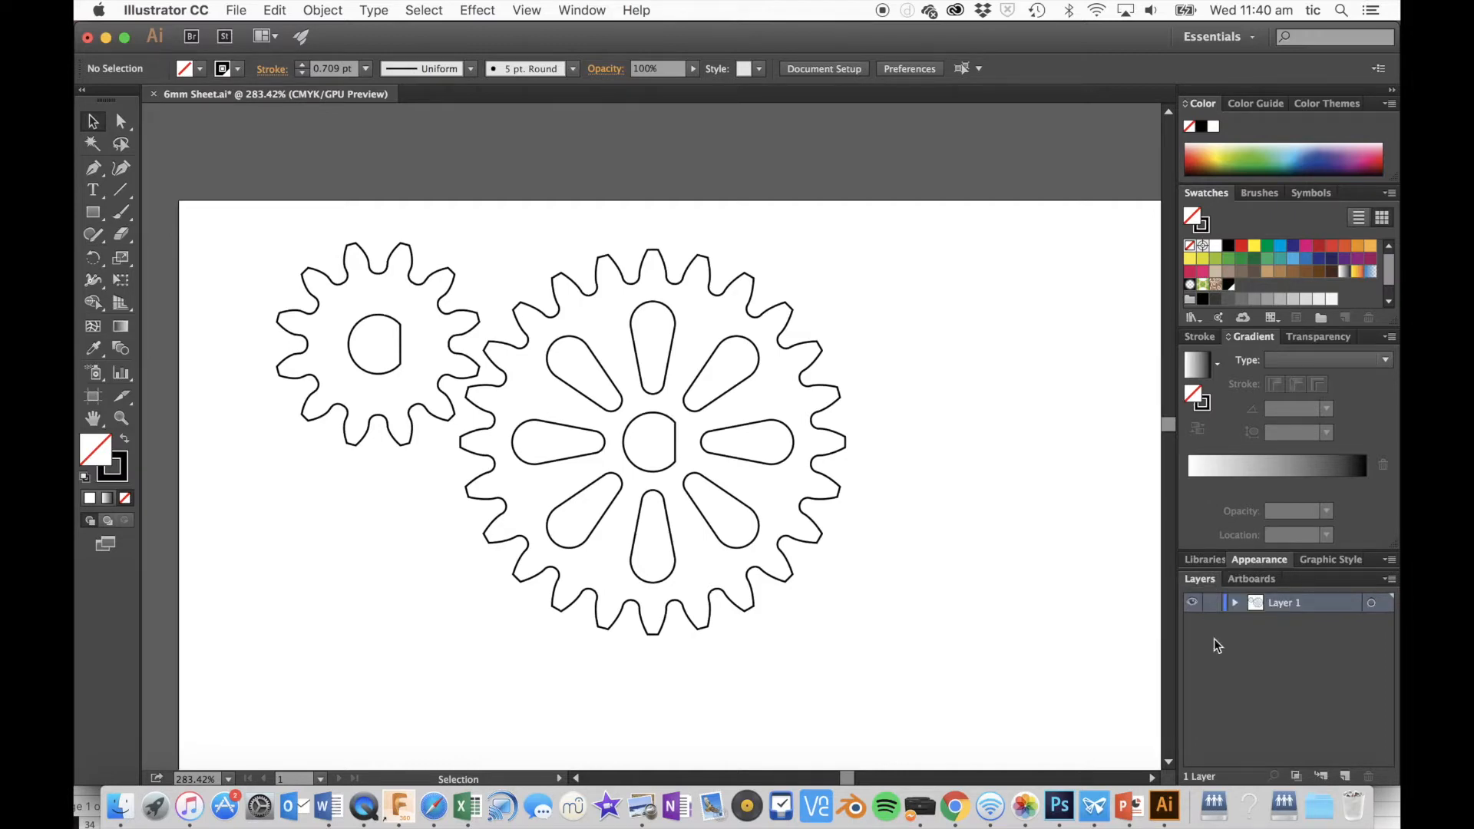
click(1263, 658)
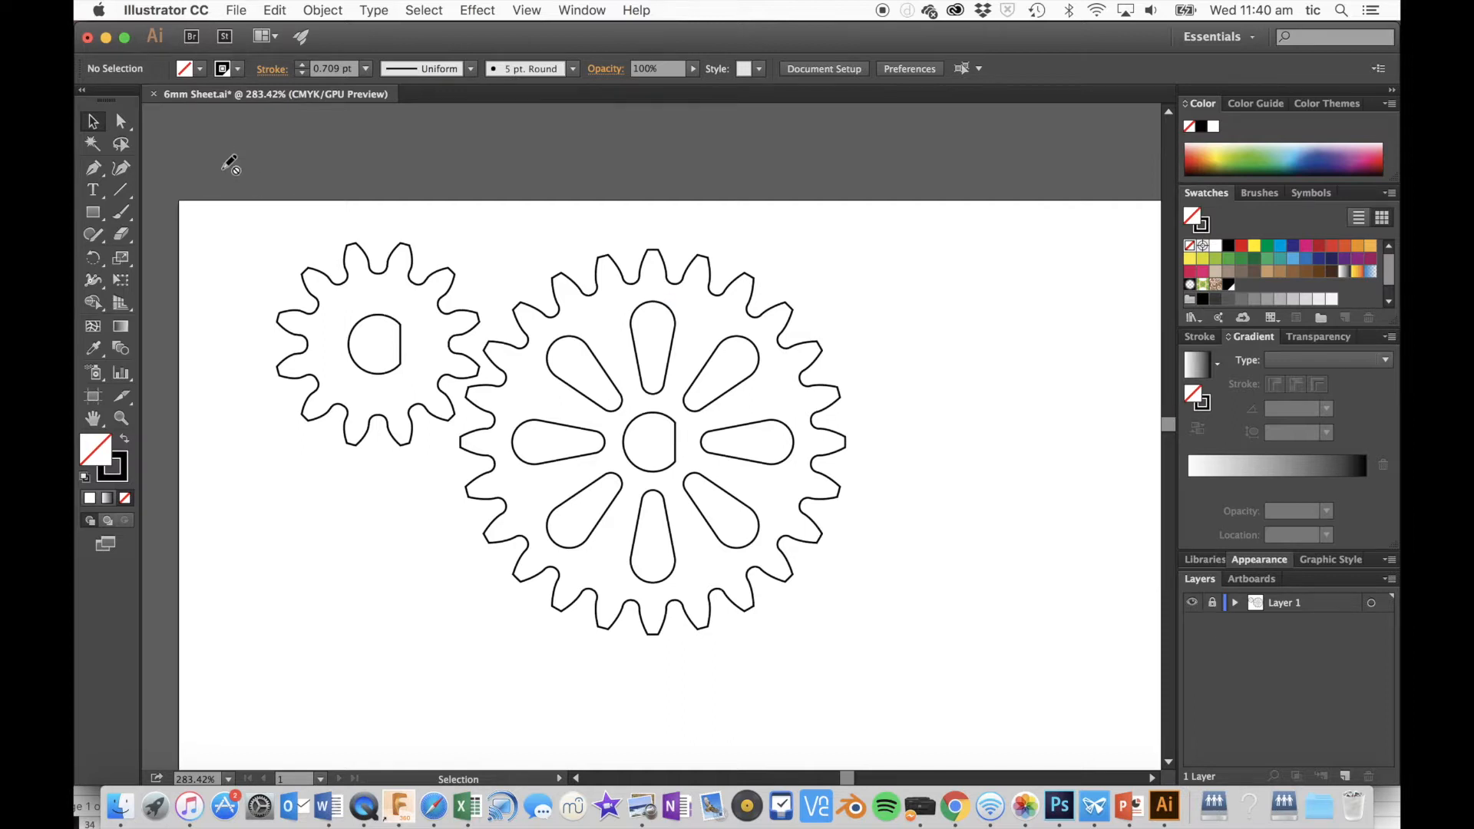
click(91, 190)
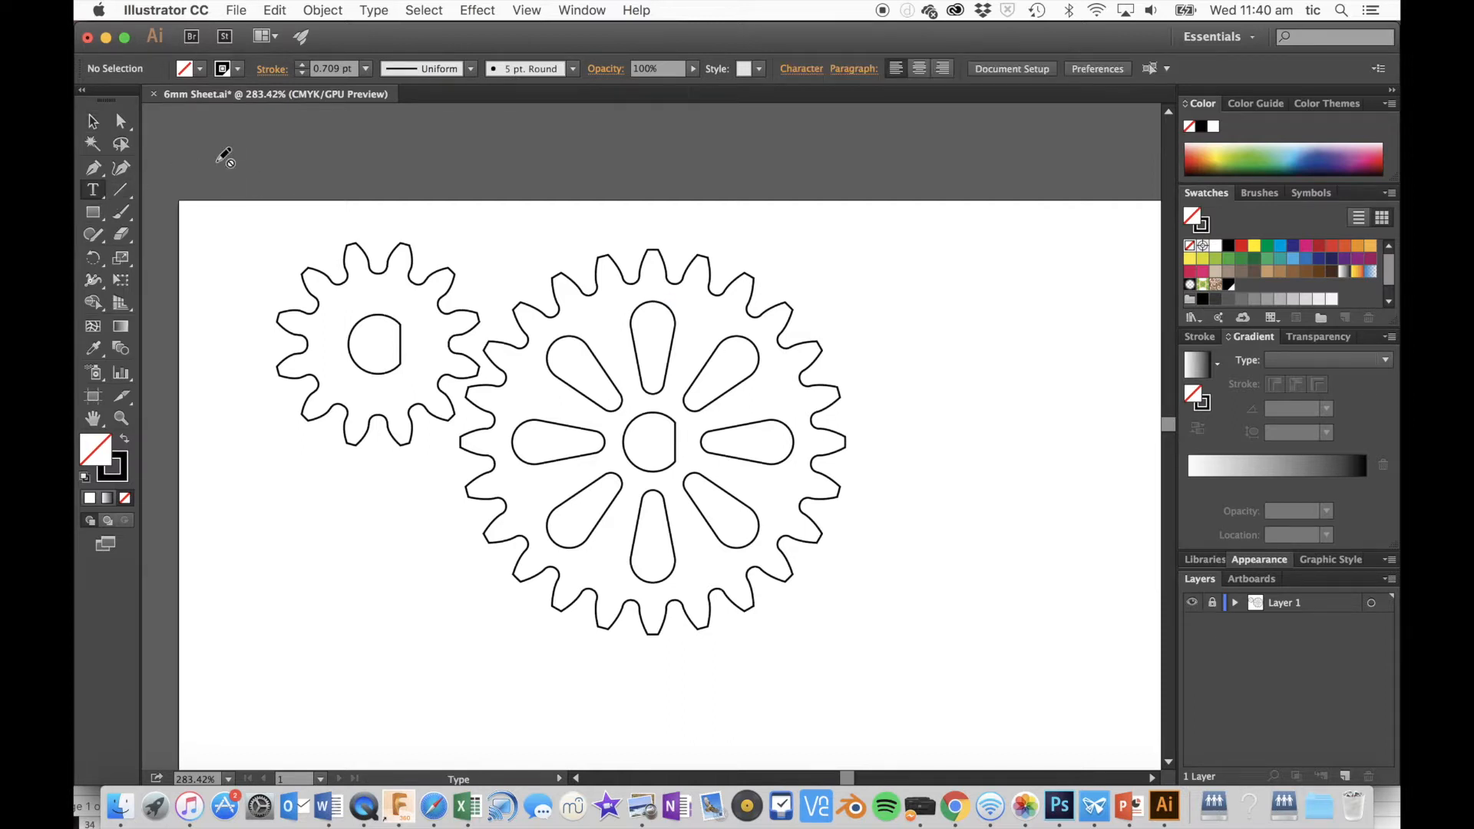
click(240, 68)
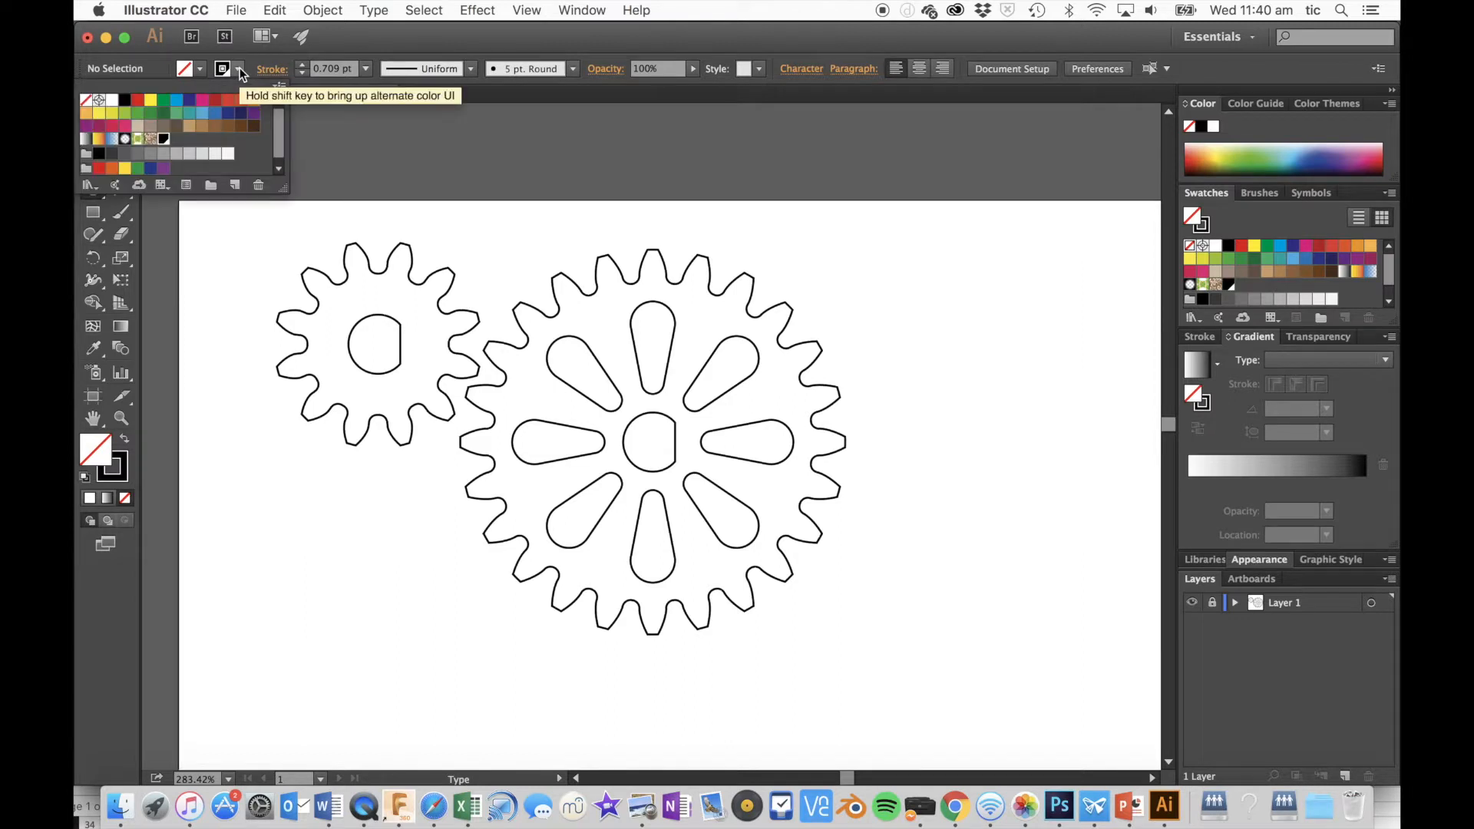
click(138, 102)
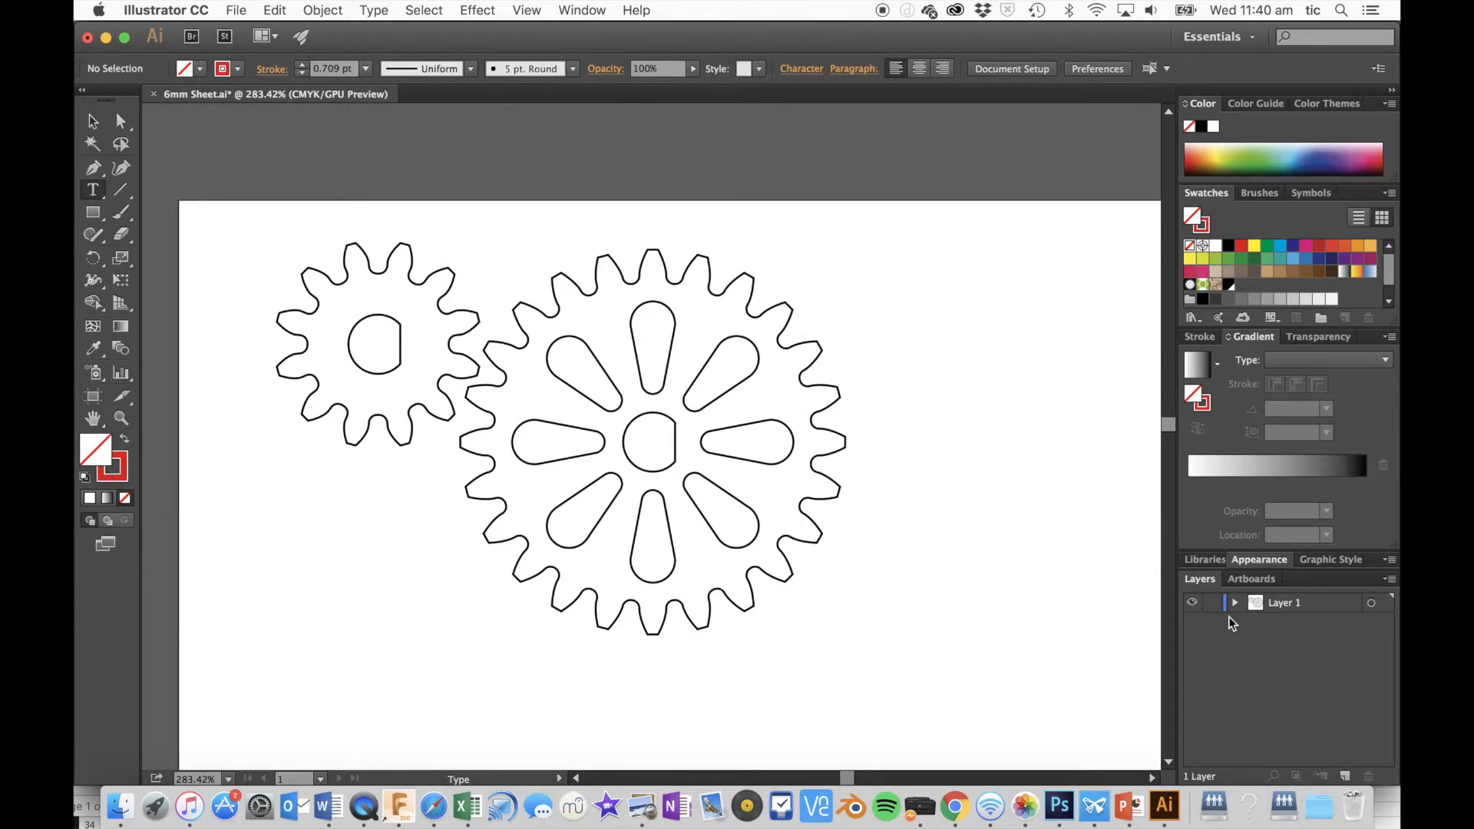
click(340, 221)
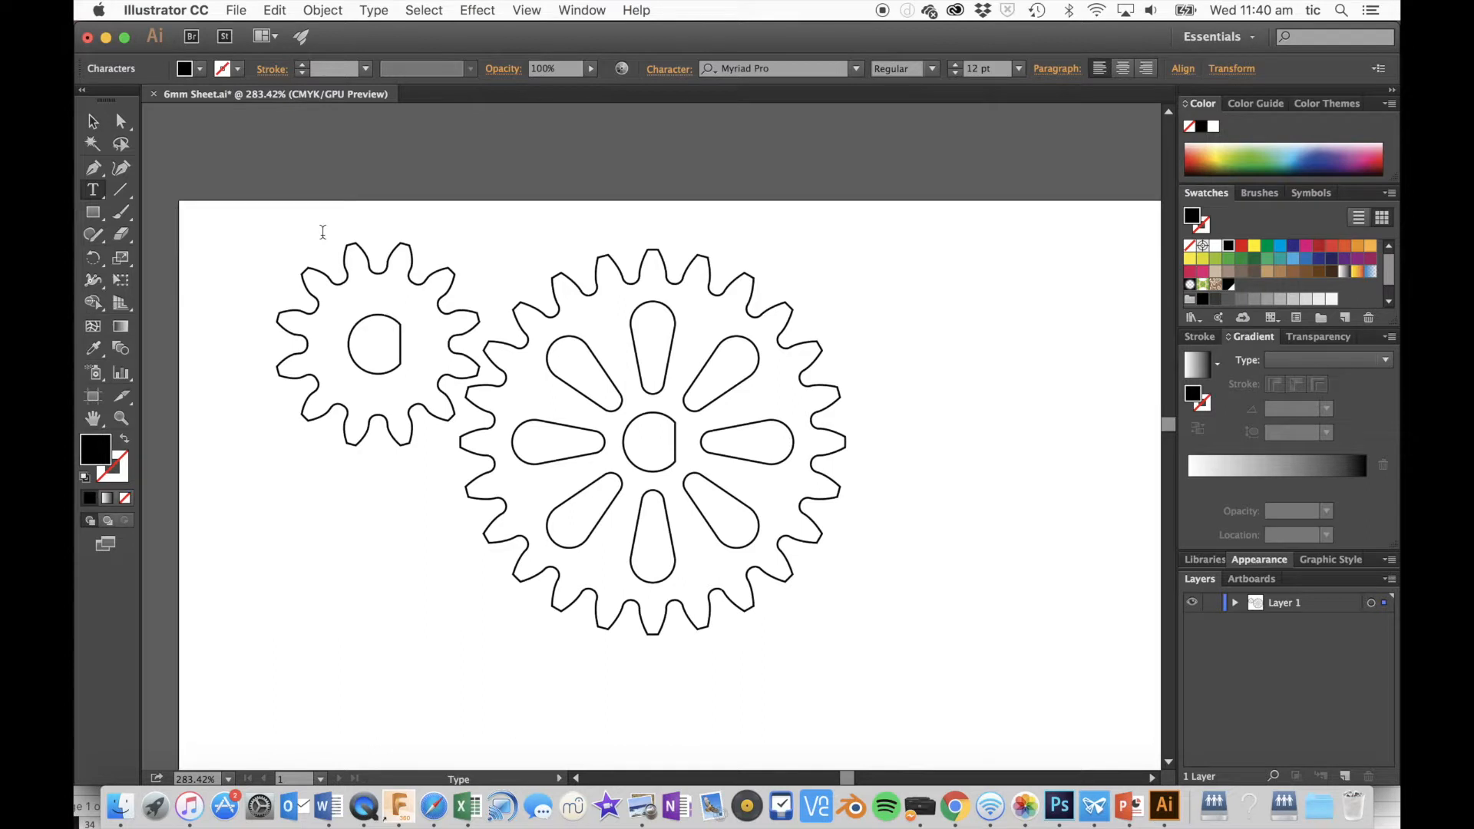
text(TIC)
key(Escape)
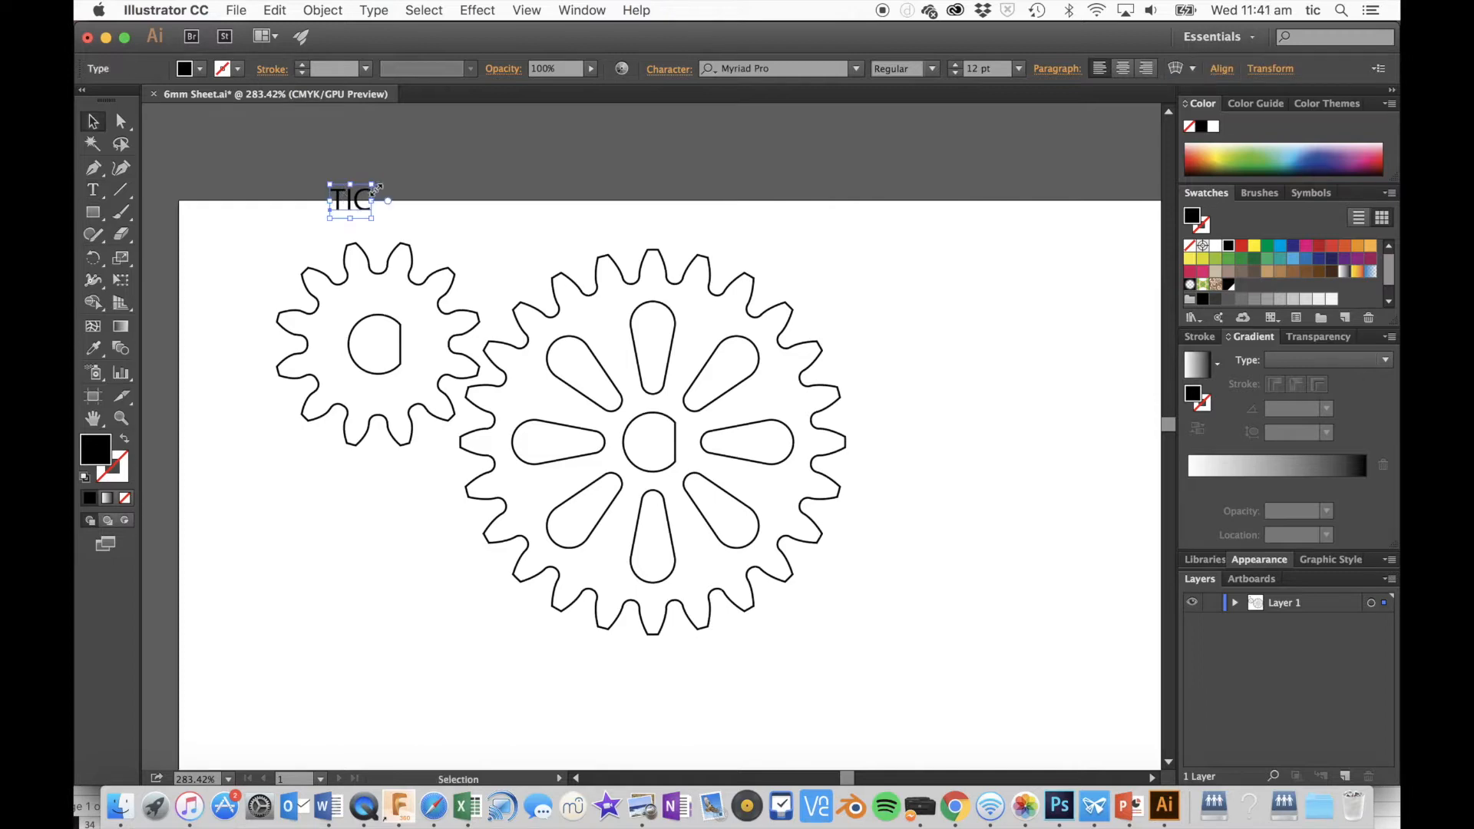
Reduce the font size of the TIC text to 6 pt
click(955, 73)
click(955, 73)
click(955, 73)
click(955, 73)
click(955, 73)
click(955, 73)
Remove the fill from the TIC text and give it a red stroke
click(200, 69)
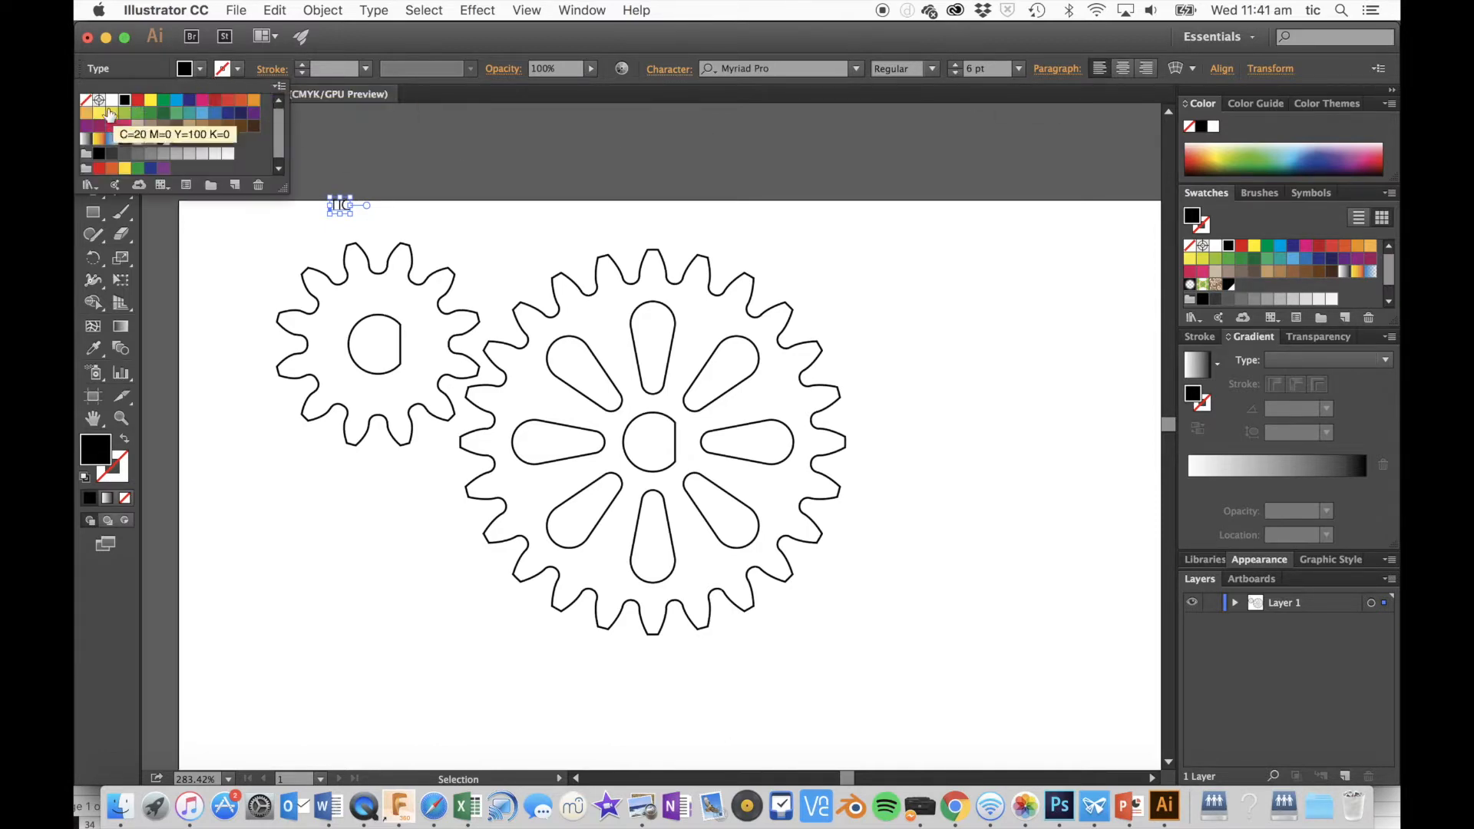
click(84, 100)
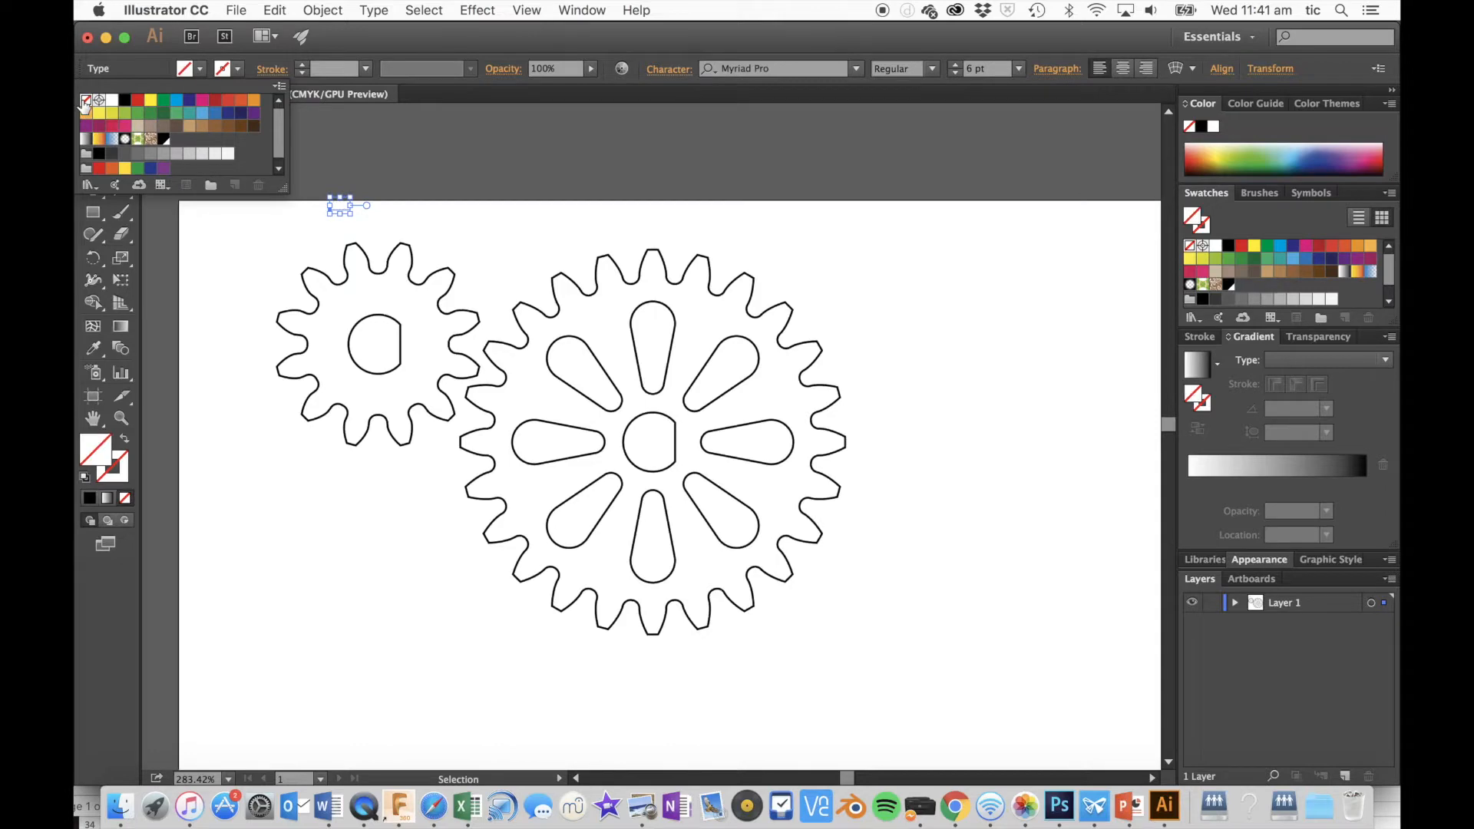
click(239, 71)
click(138, 99)
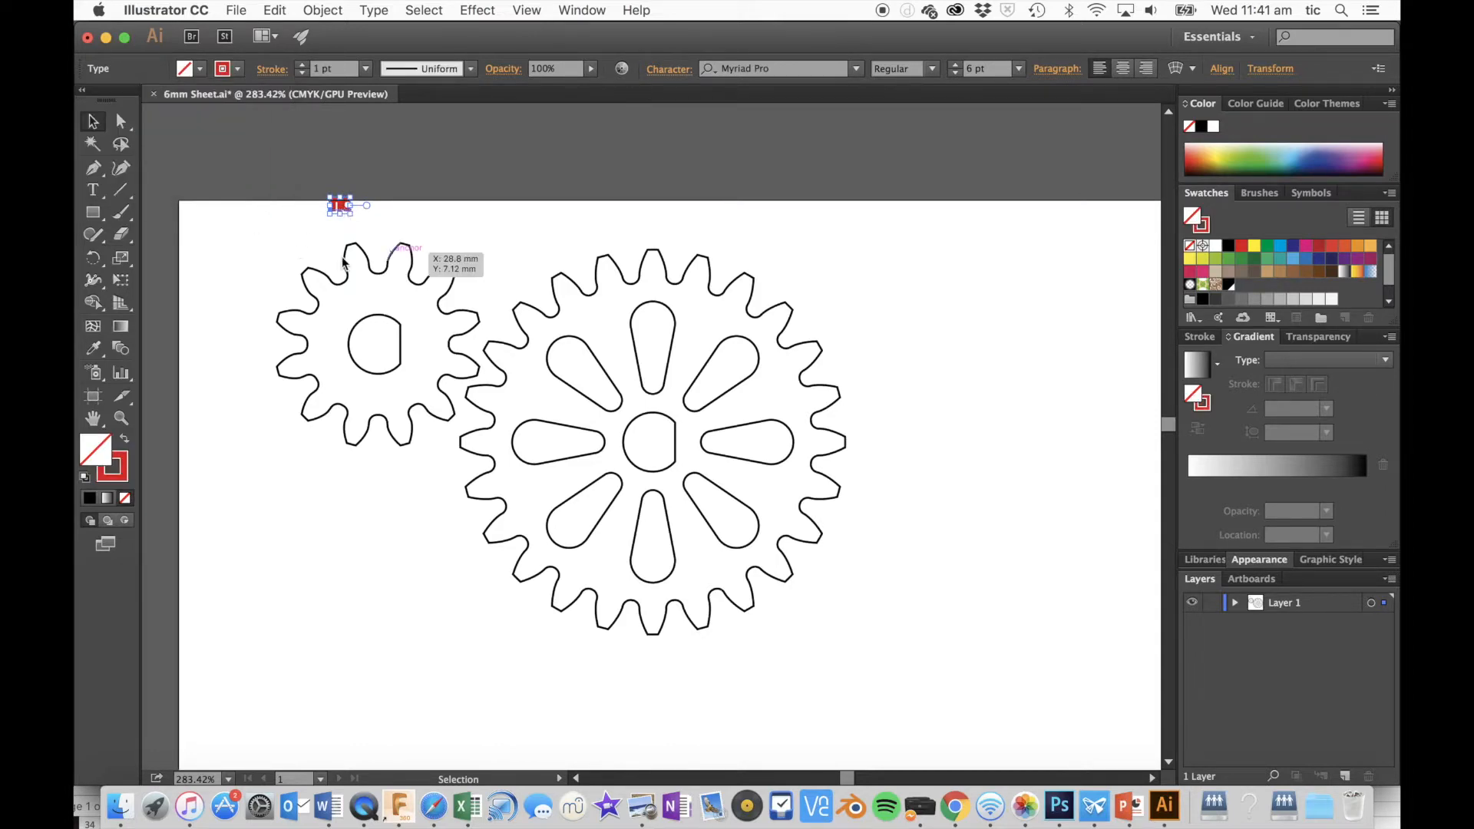
Nudge the TIC text down and right onto the 12-tooth gear, just above its centre hole, and clear the selection
click(279, 170)
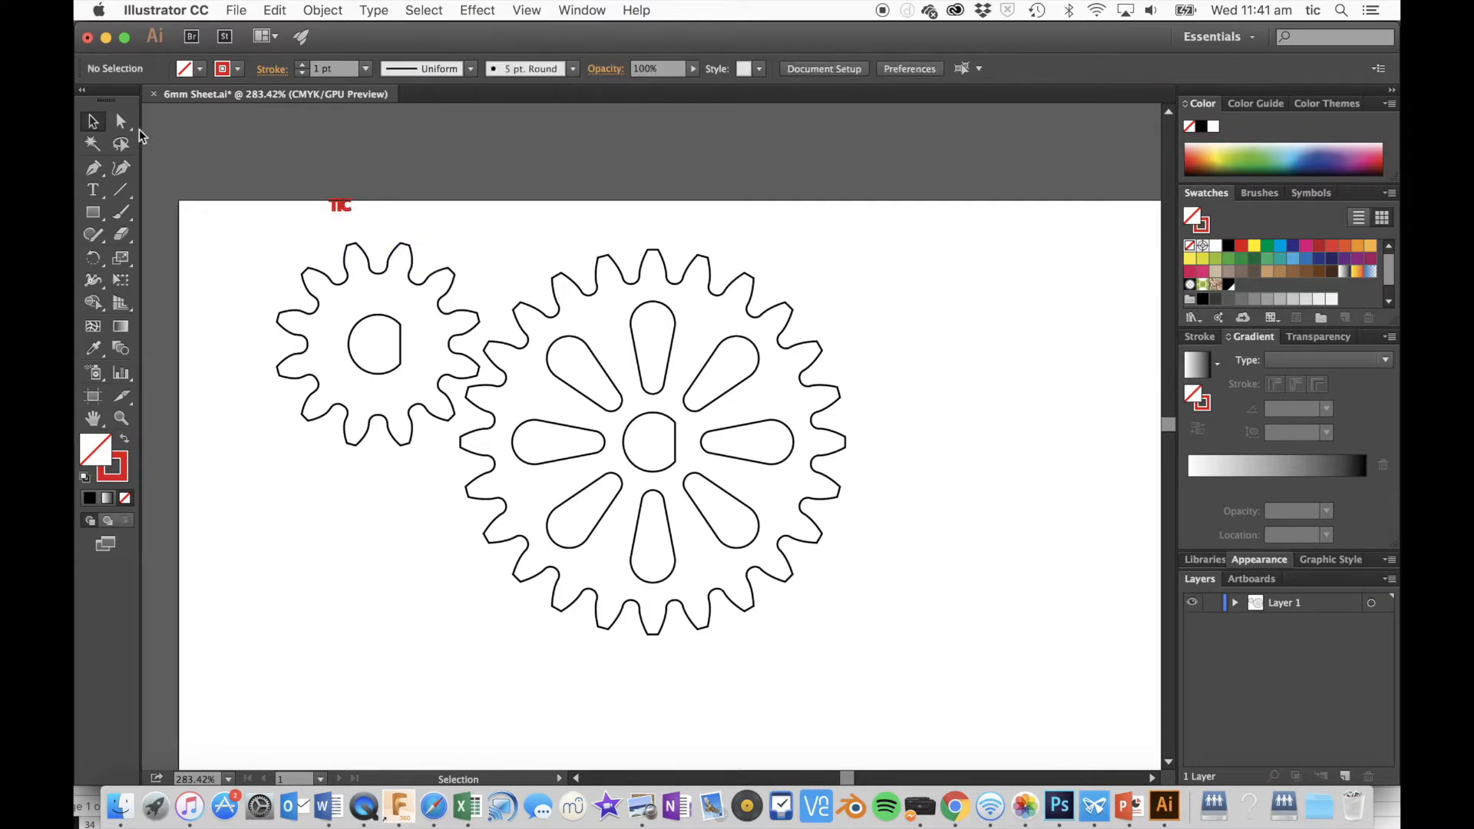
click(341, 208)
key(Down)
key(Down)
key(Down)
key(Down)
key(Down)
key(Down)
key(Down)
key(Down)
key(Down)
key(Down)
key(Down)
key(Down)
key(Down)
key(Down)
key(Down)
key(Down)
key(Down)
key(Down)
key(Down)
key(Down)
key(Right)
key(Right)
key(Right)
key(Right)
key(Right)
key(Right)
key(Right)
key(Right)
key(Down)
key(Down)
key(Right)
key(Right)
key(Right)
key(Right)
key(Down)
key(Right)
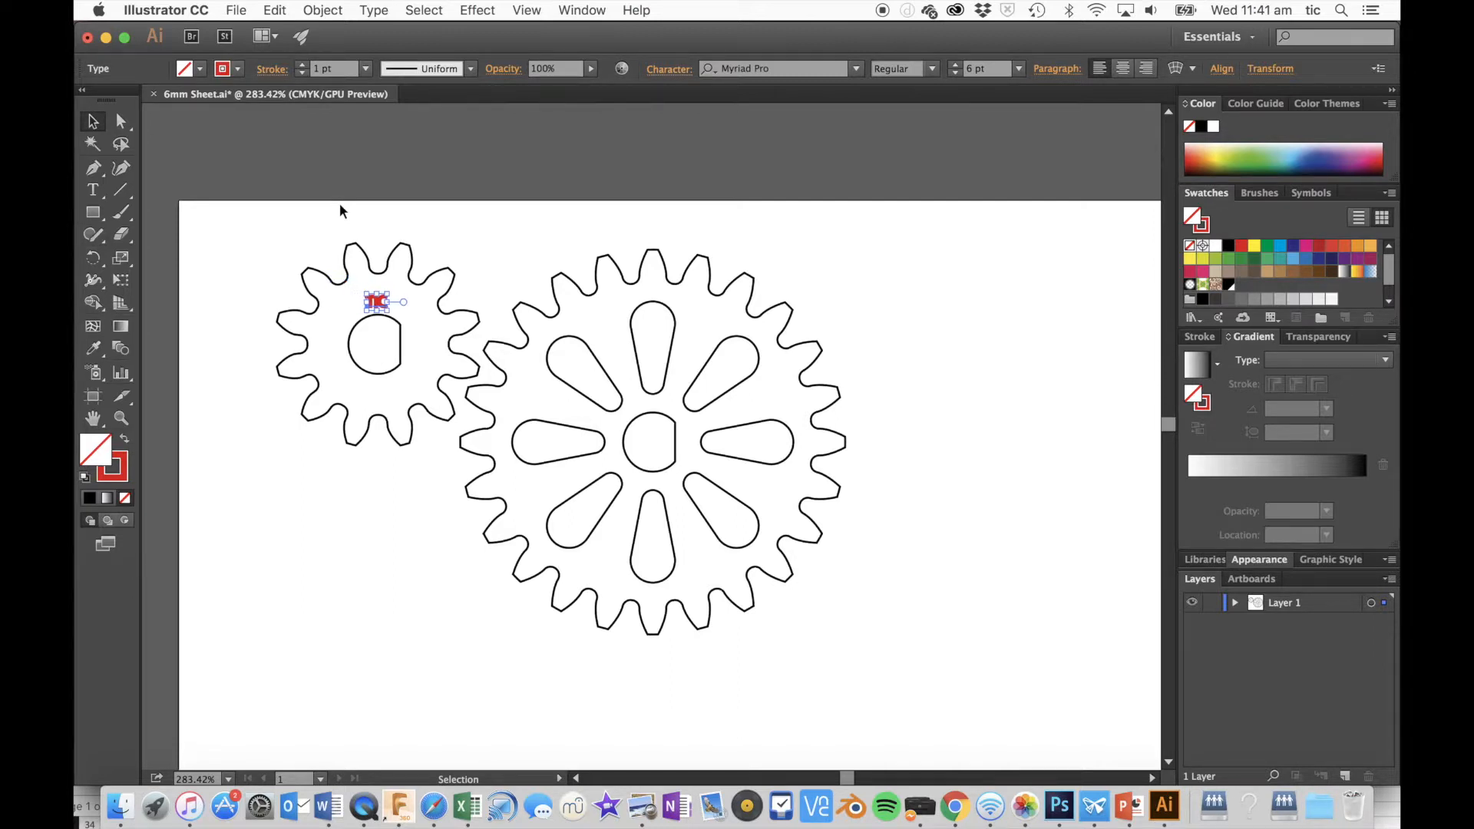
click(381, 168)
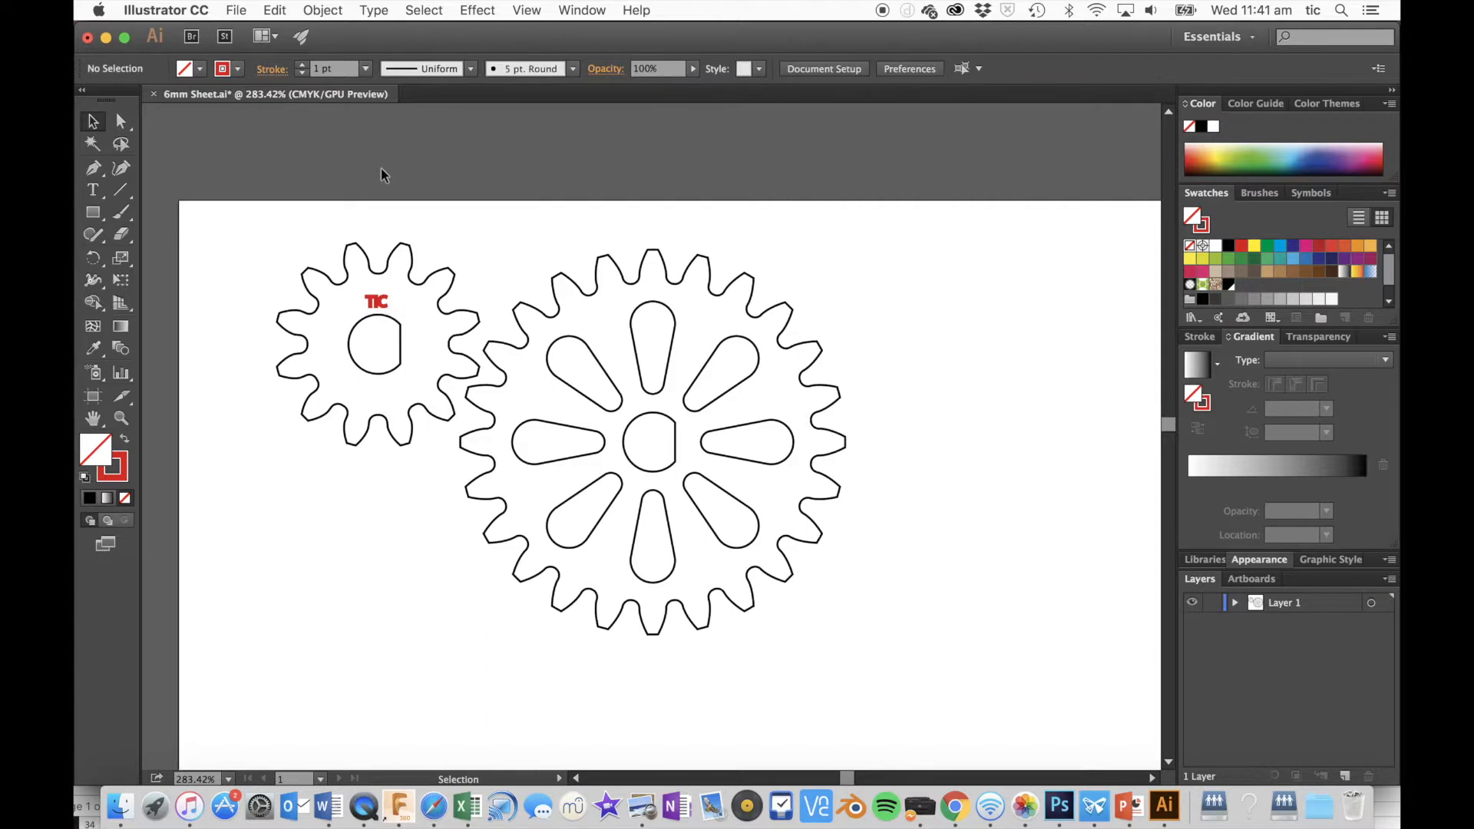
Duplicate the TIC text from the 12-tooth gear onto the 24-tooth gear
click(382, 307)
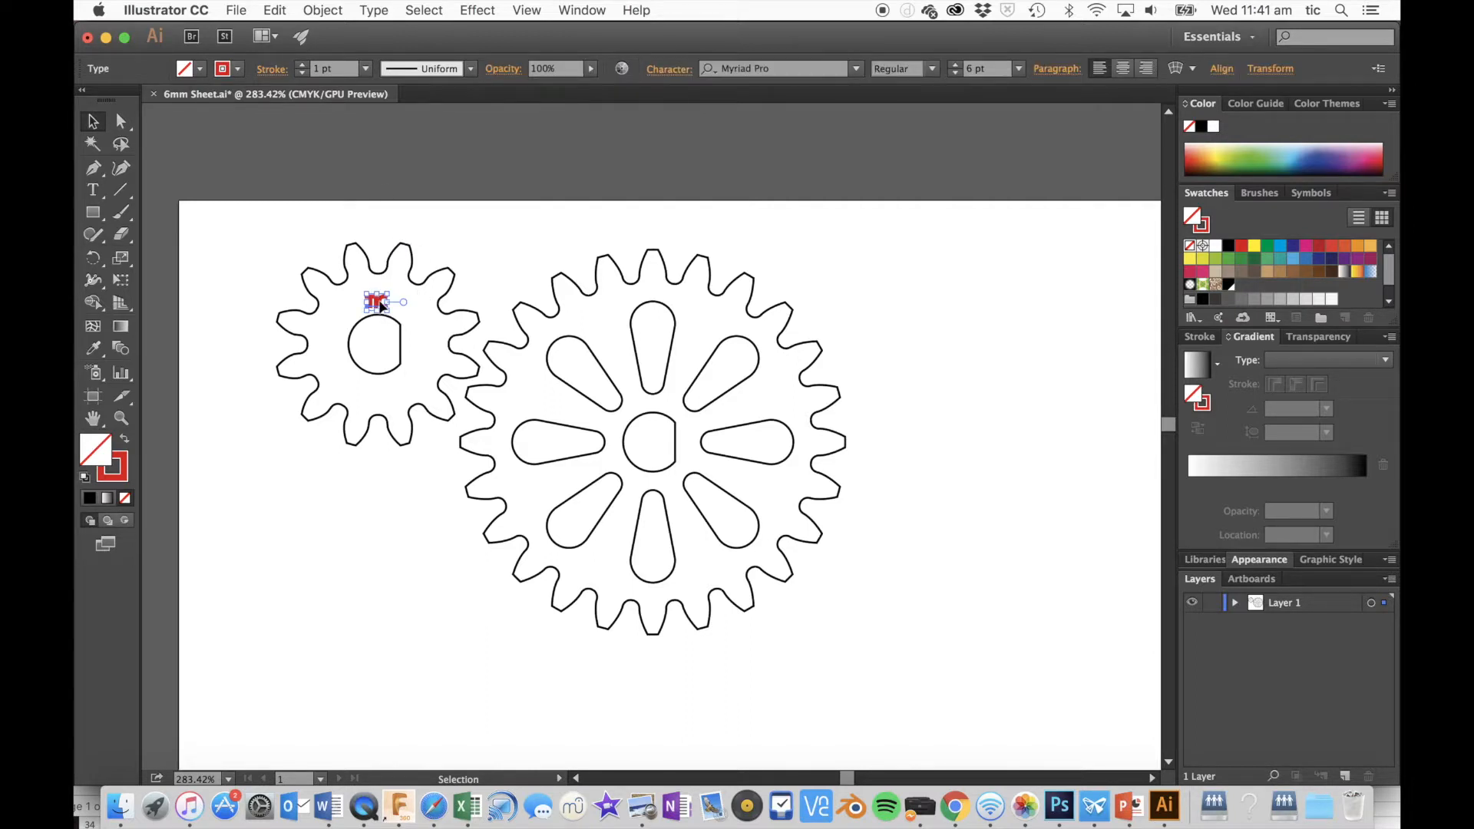
key(super+c)
key(super+v)
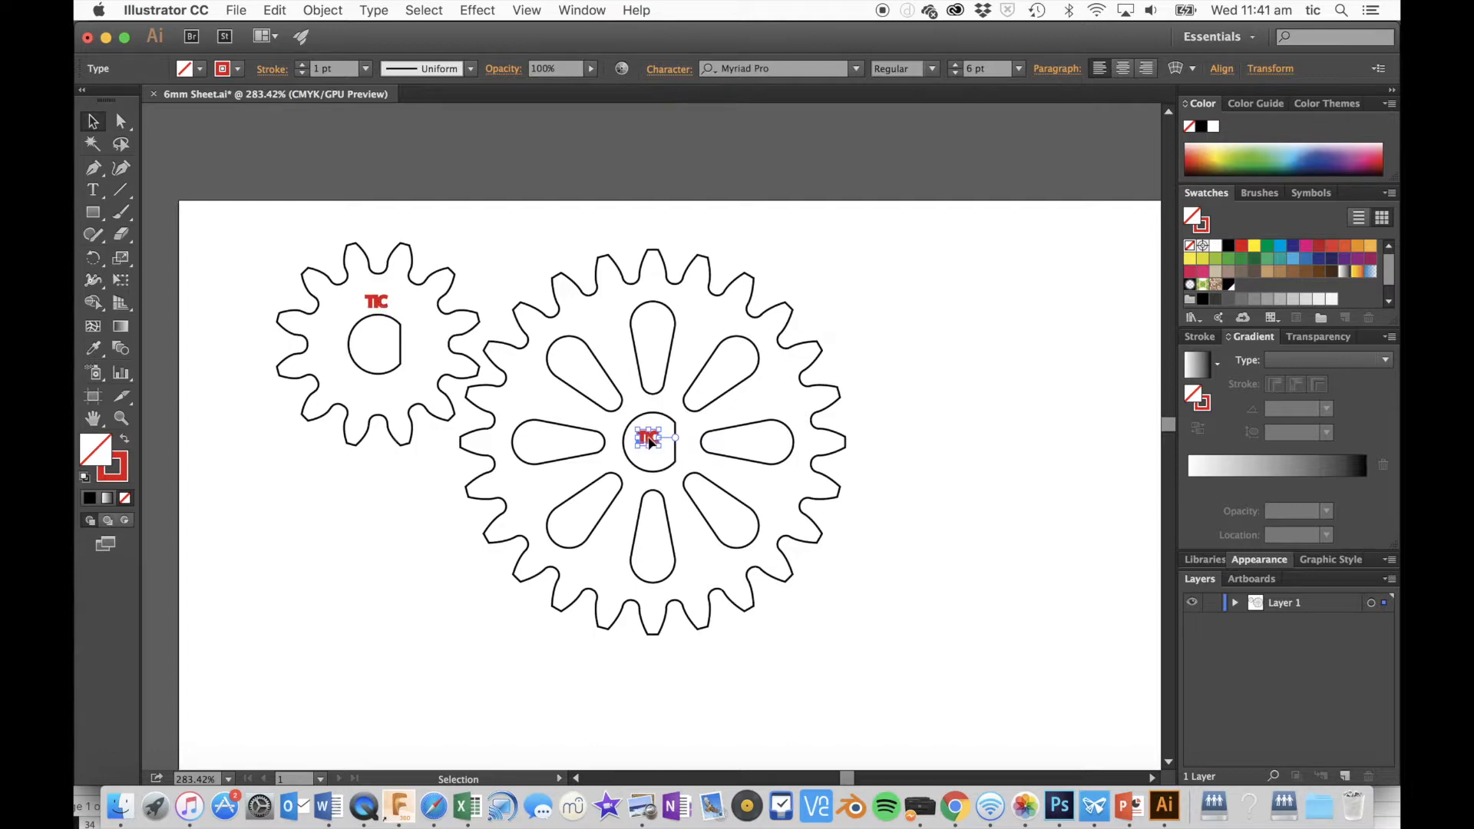
Rotate the copied TIC text to vertical and place it between the 24-tooth gear's centre hole and the slot beside its flat edge
scroll(650, 443, down, 1)
alt+scroll(649, 443, up, 5)
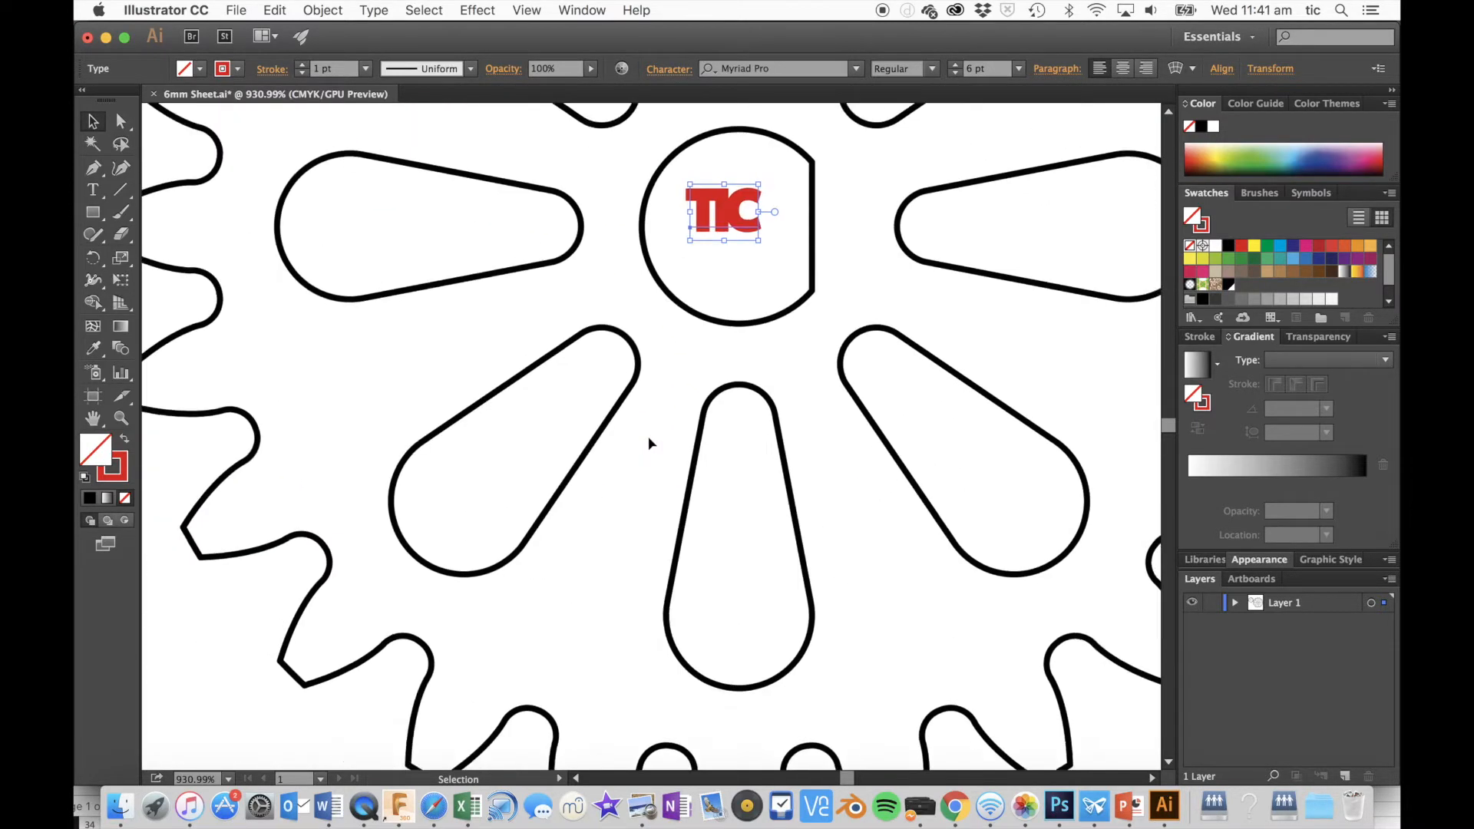
scroll(649, 443, right, 3)
scroll(649, 443, up, 1)
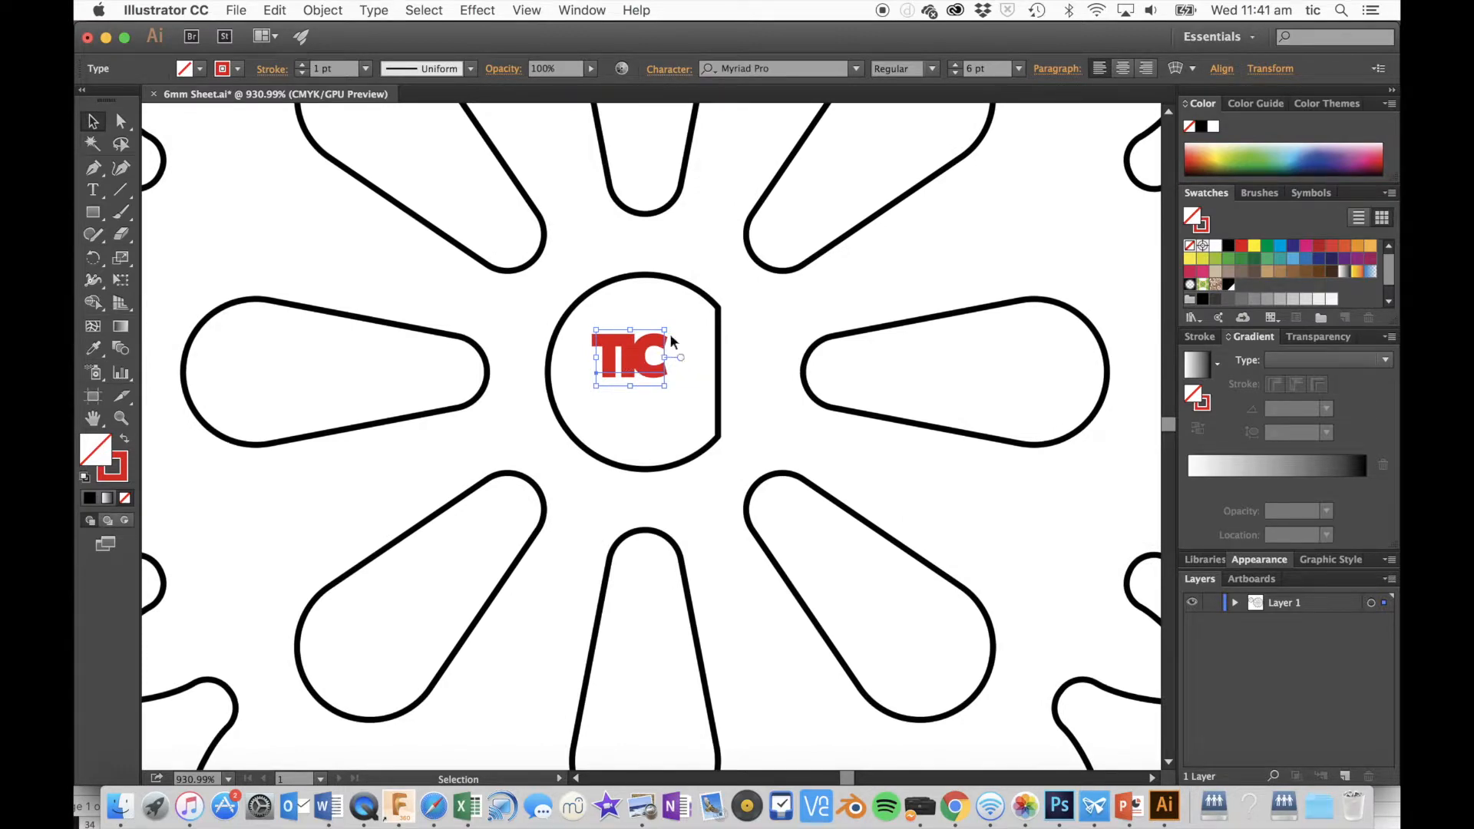
drag(674, 336, 614, 313)
drag(637, 367, 773, 380)
click(653, 390)
alt+scroll(652, 390, down, 3)
alt+scroll(652, 390, down, 2)
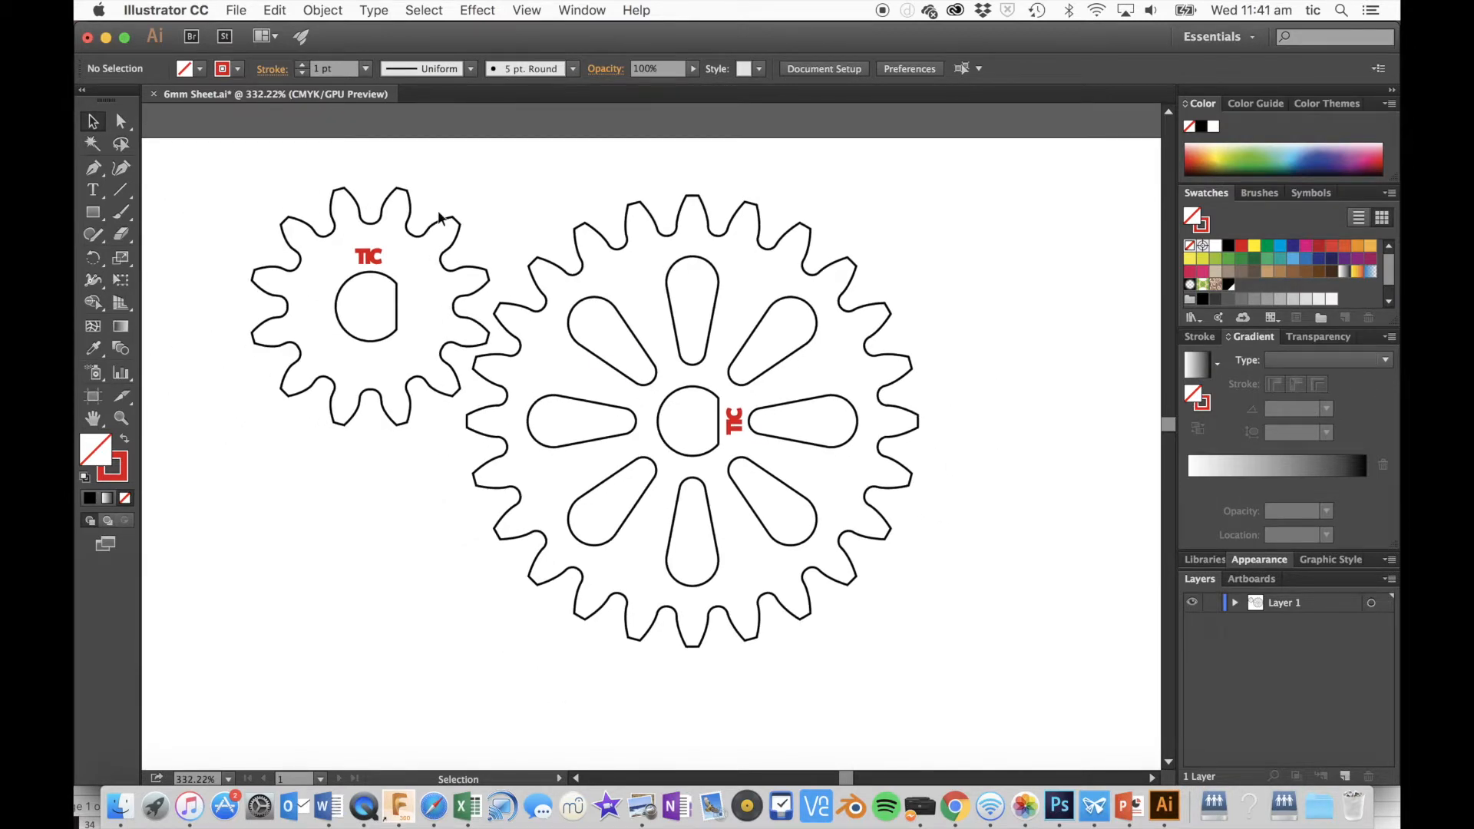
Select all the artwork, convert its text to outlines, and save the 6mm Sheet document
click(431, 10)
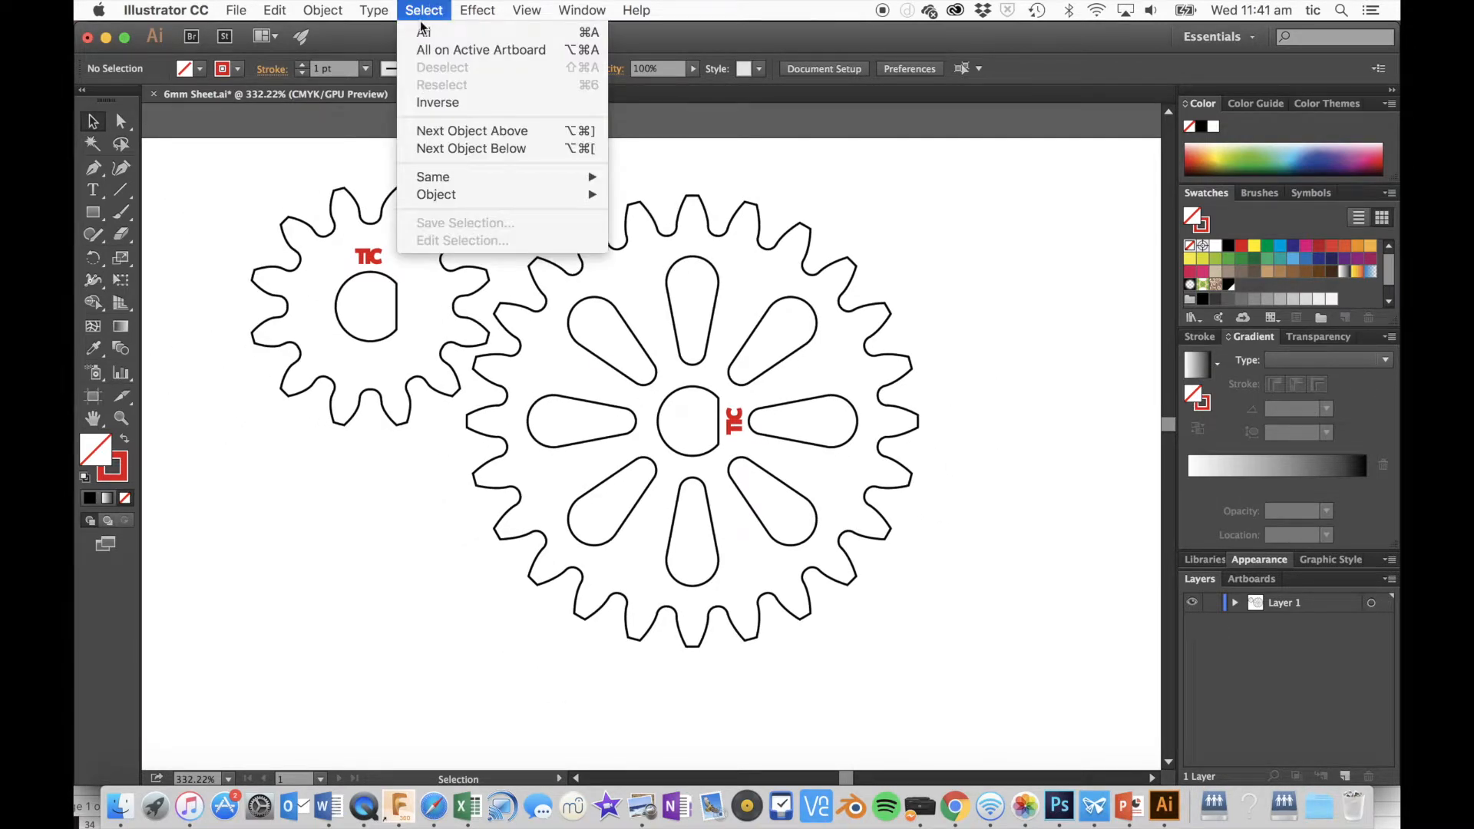
click(422, 31)
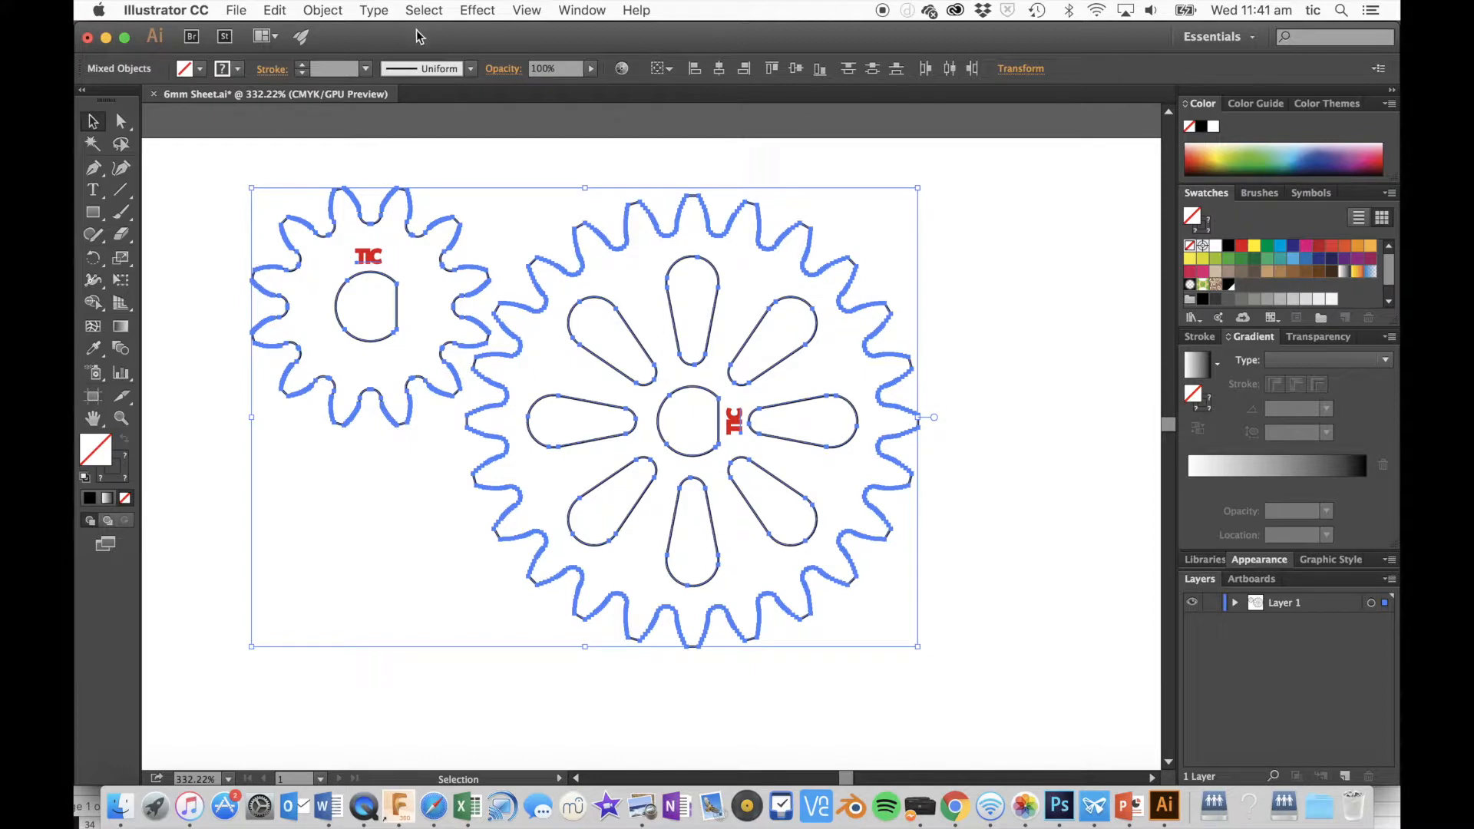
click(376, 10)
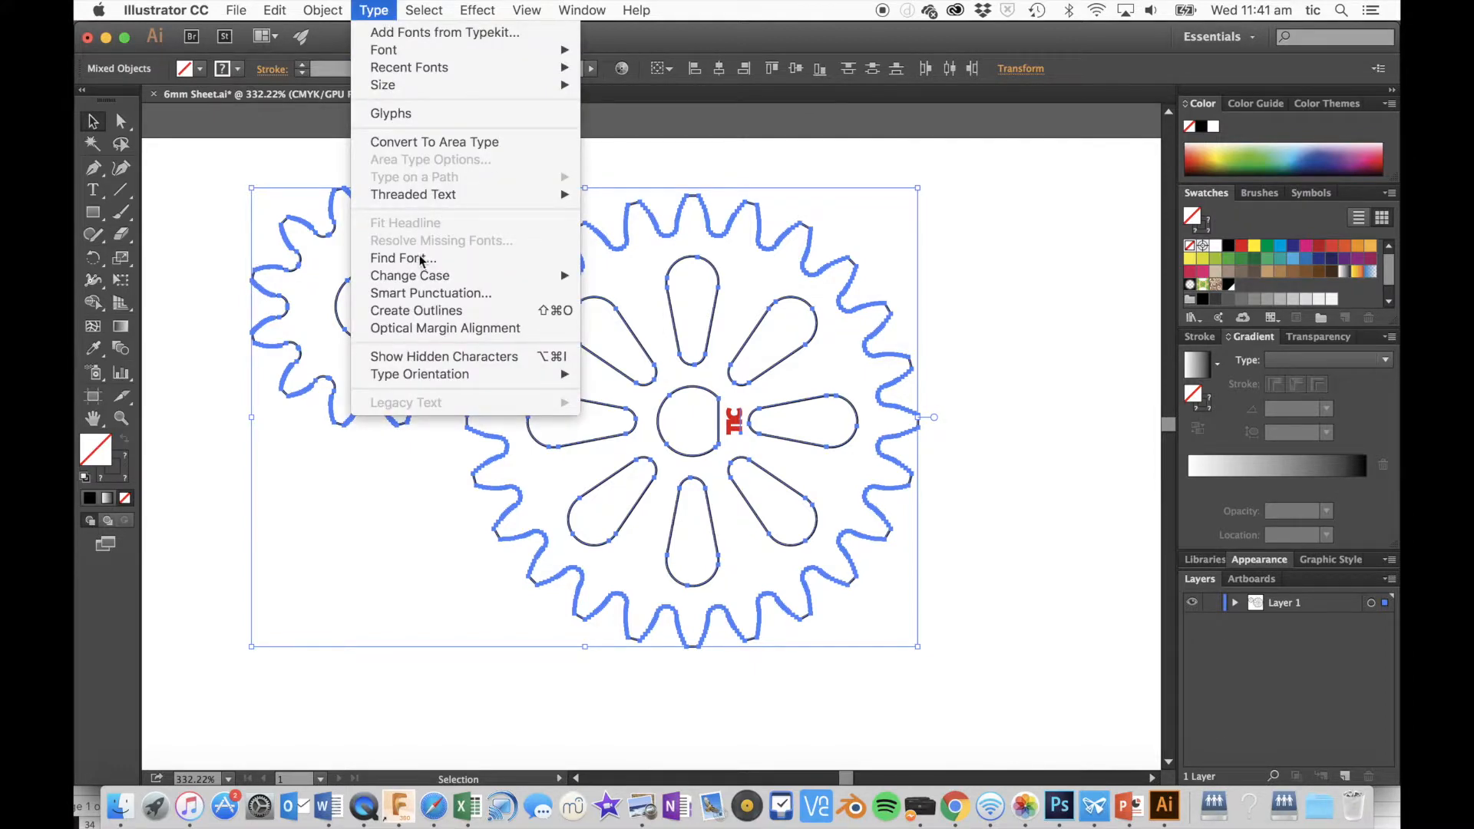
click(400, 309)
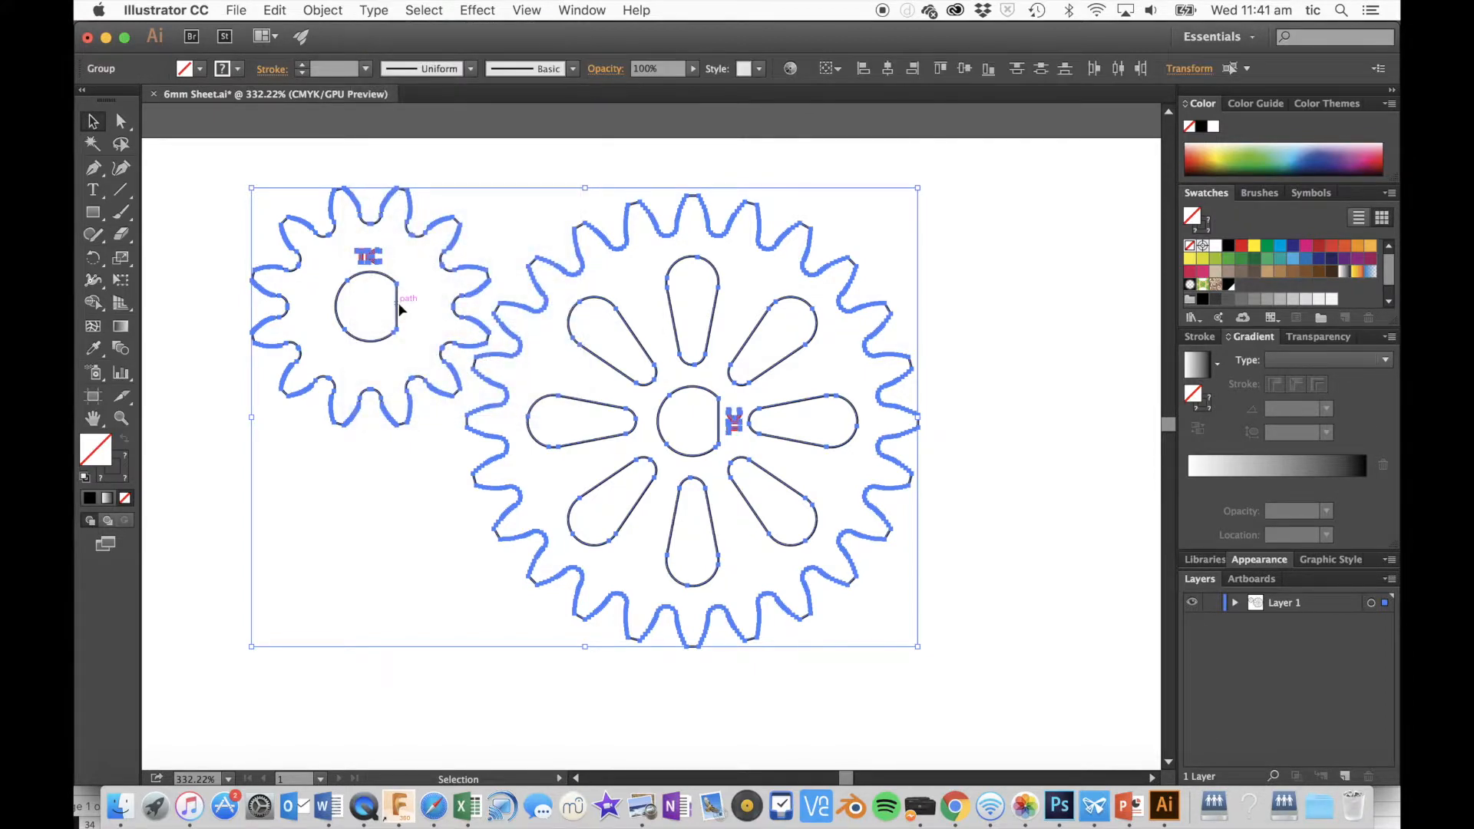
click(277, 123)
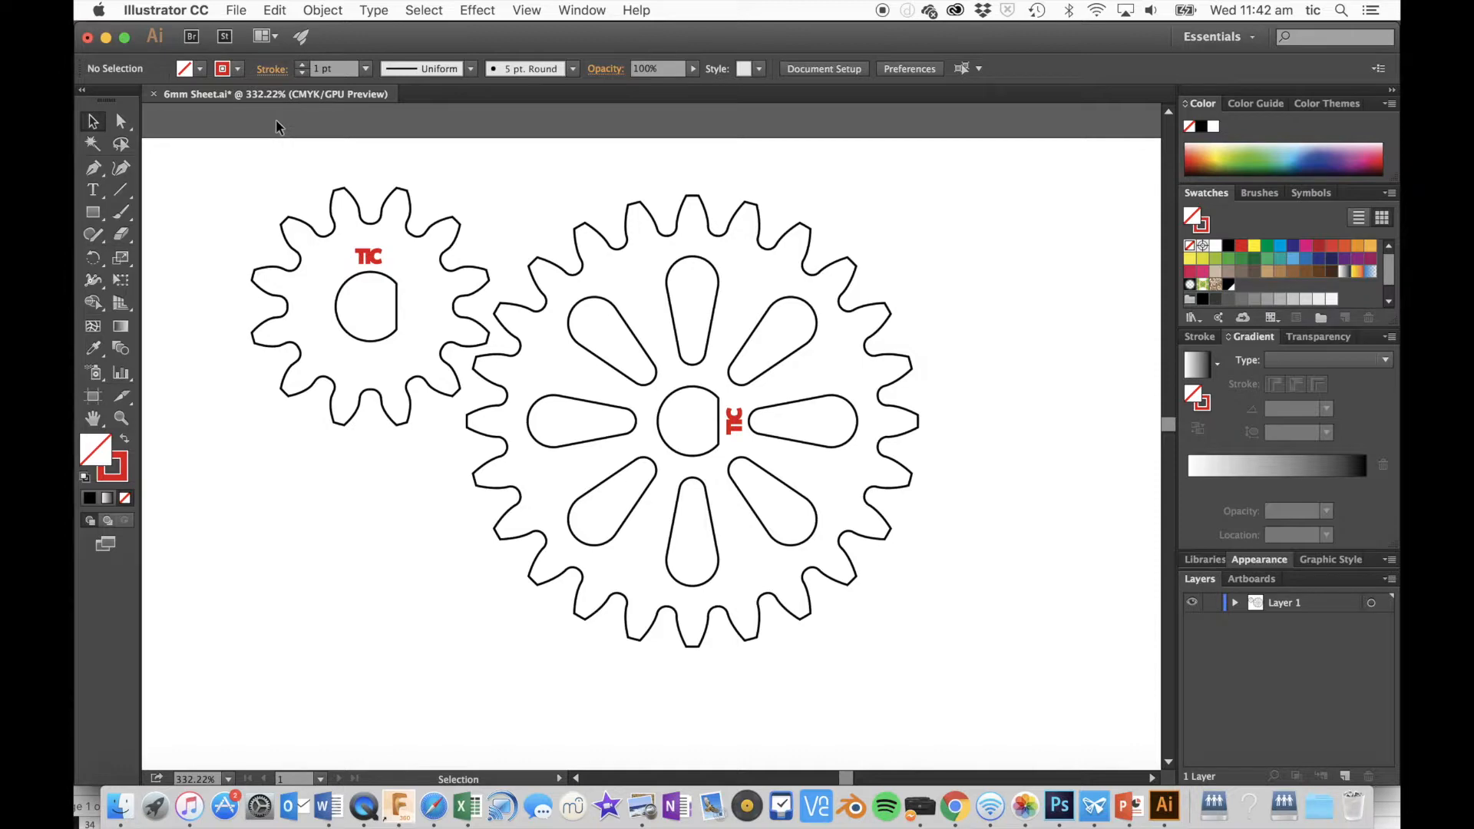
click(235, 10)
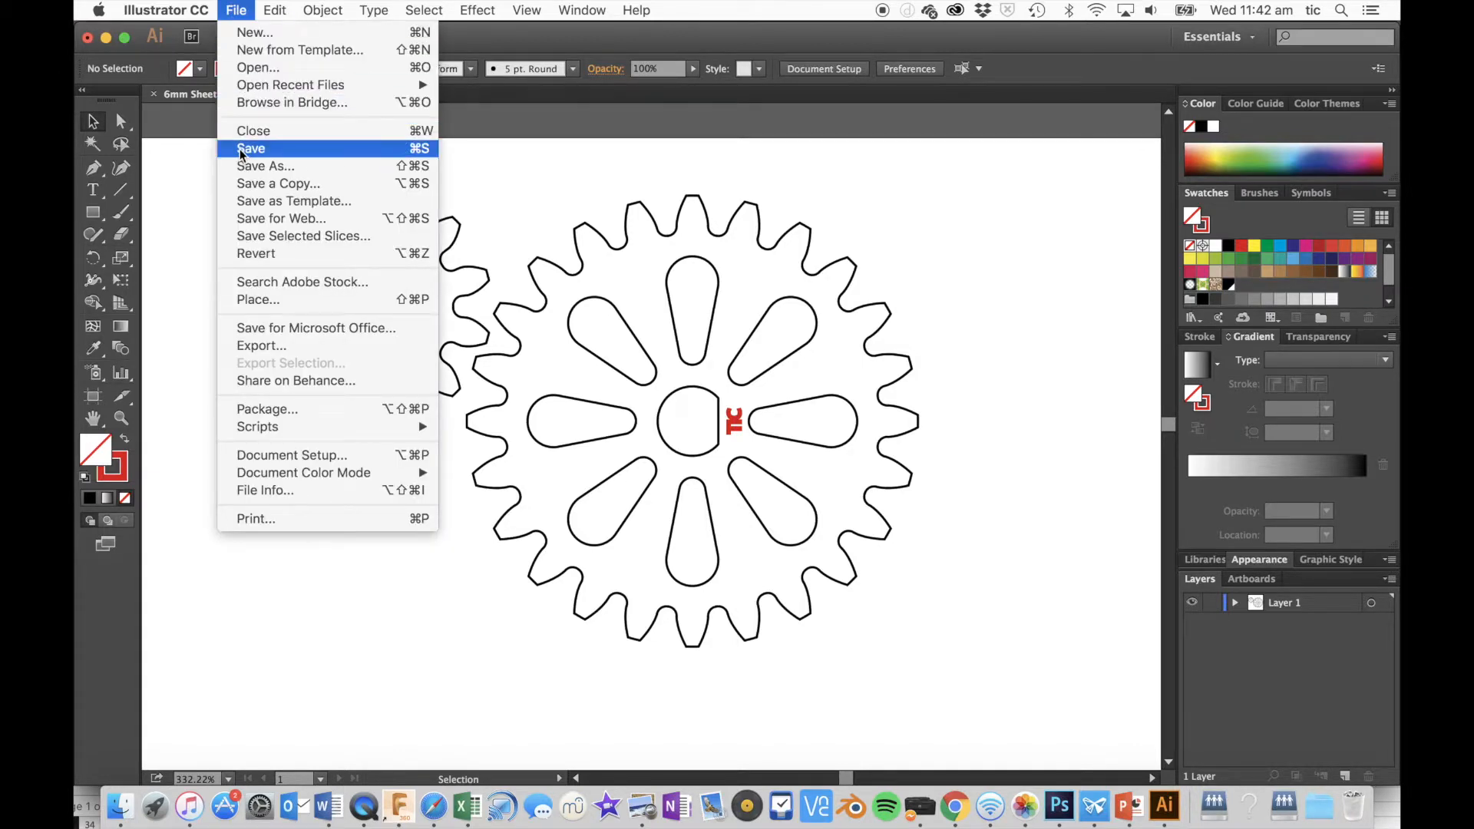
click(240, 149)
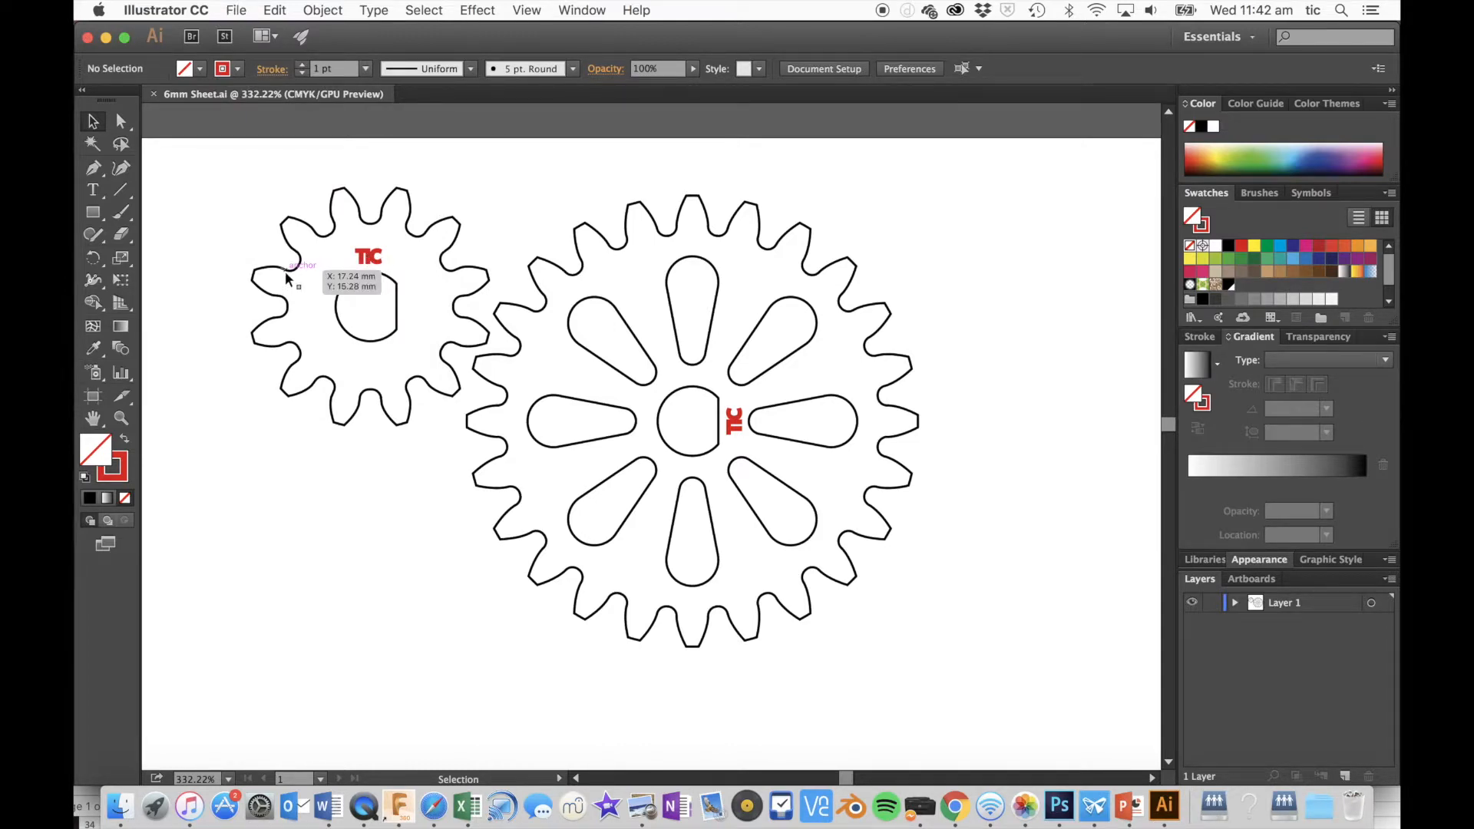
Create a new 500 x 300 mm document named 3mm Cut File
click(237, 10)
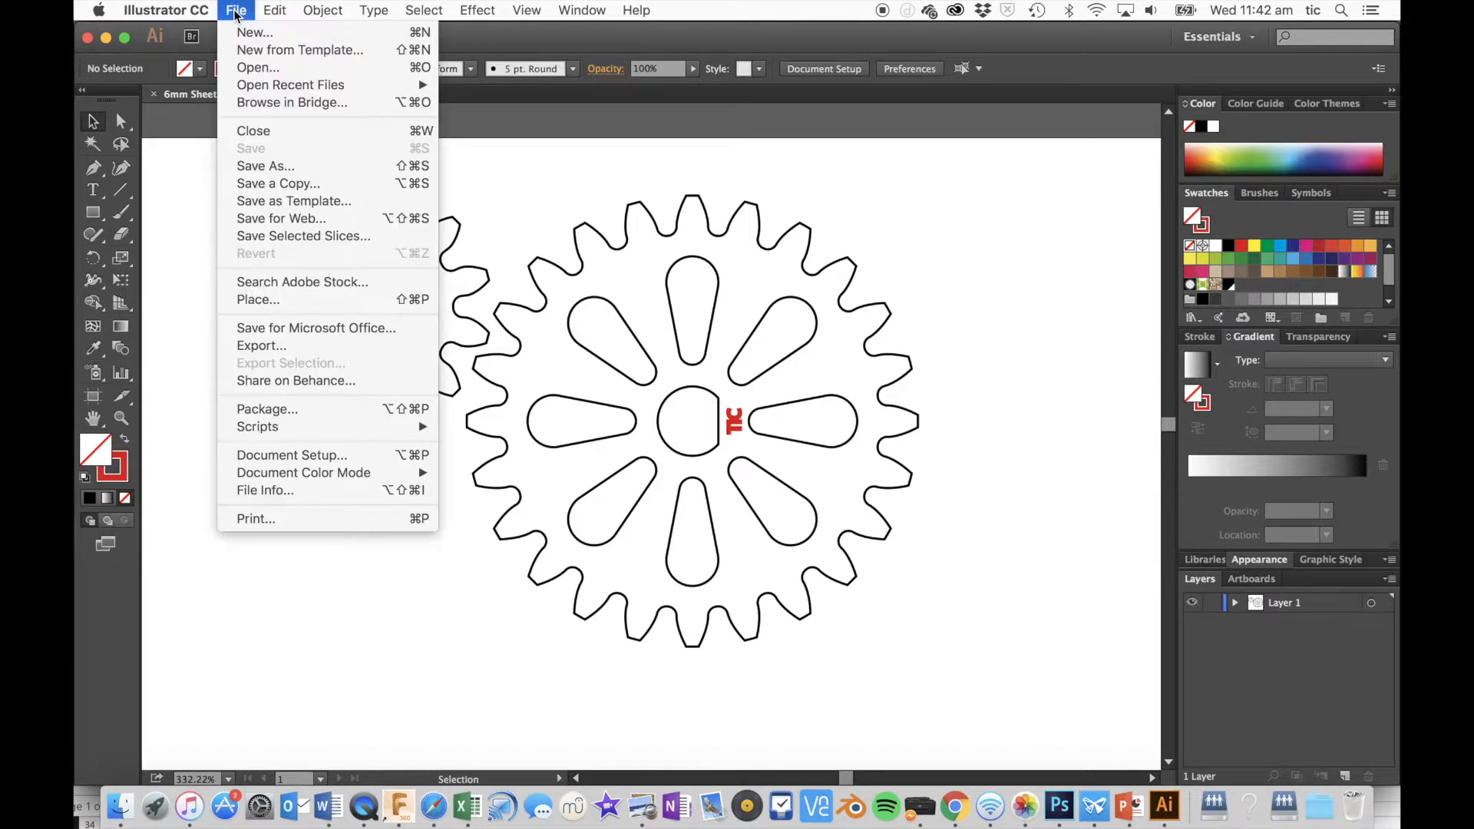
click(239, 33)
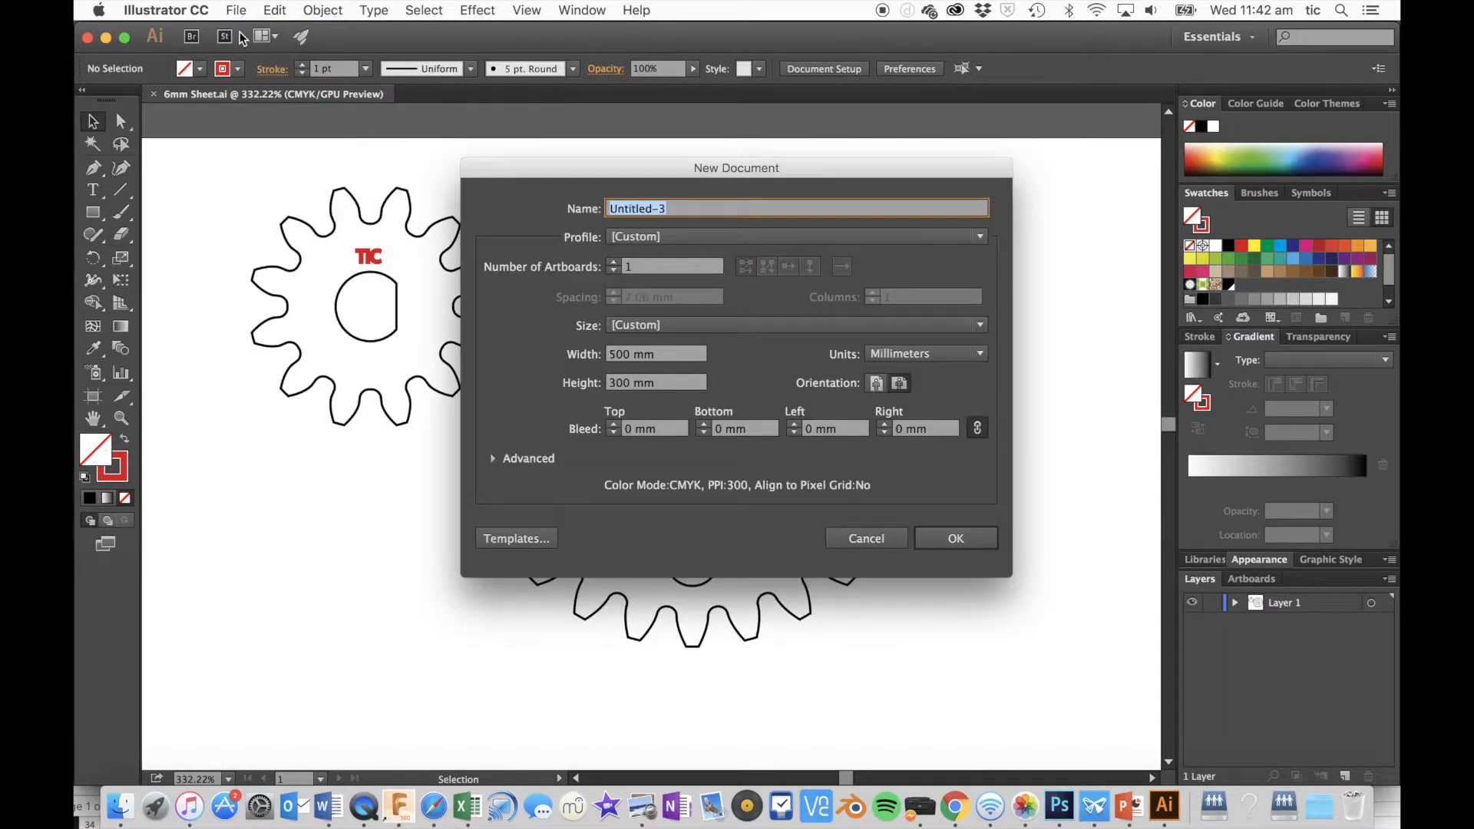
text(3mm Cut File)
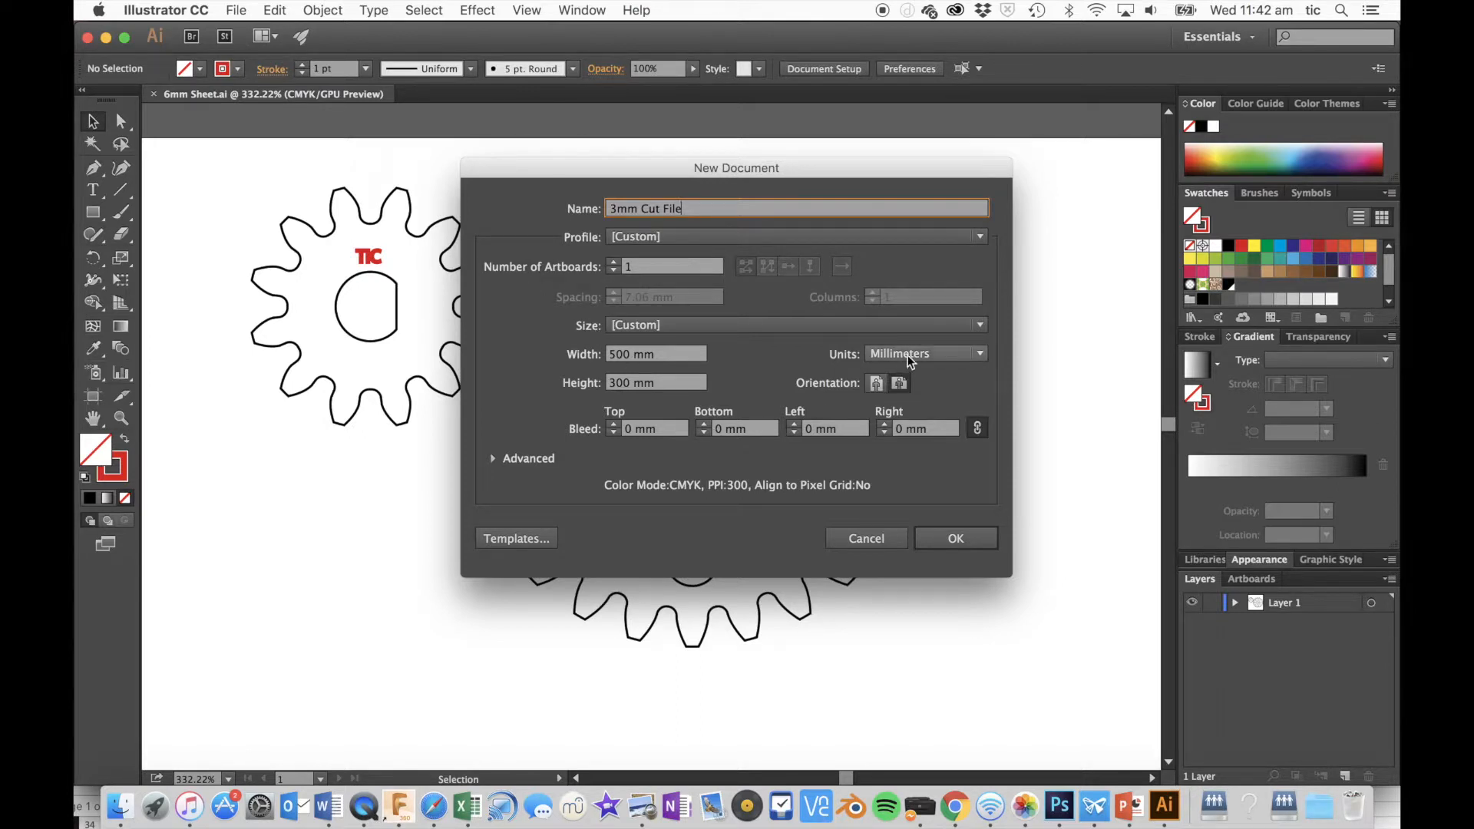
click(953, 539)
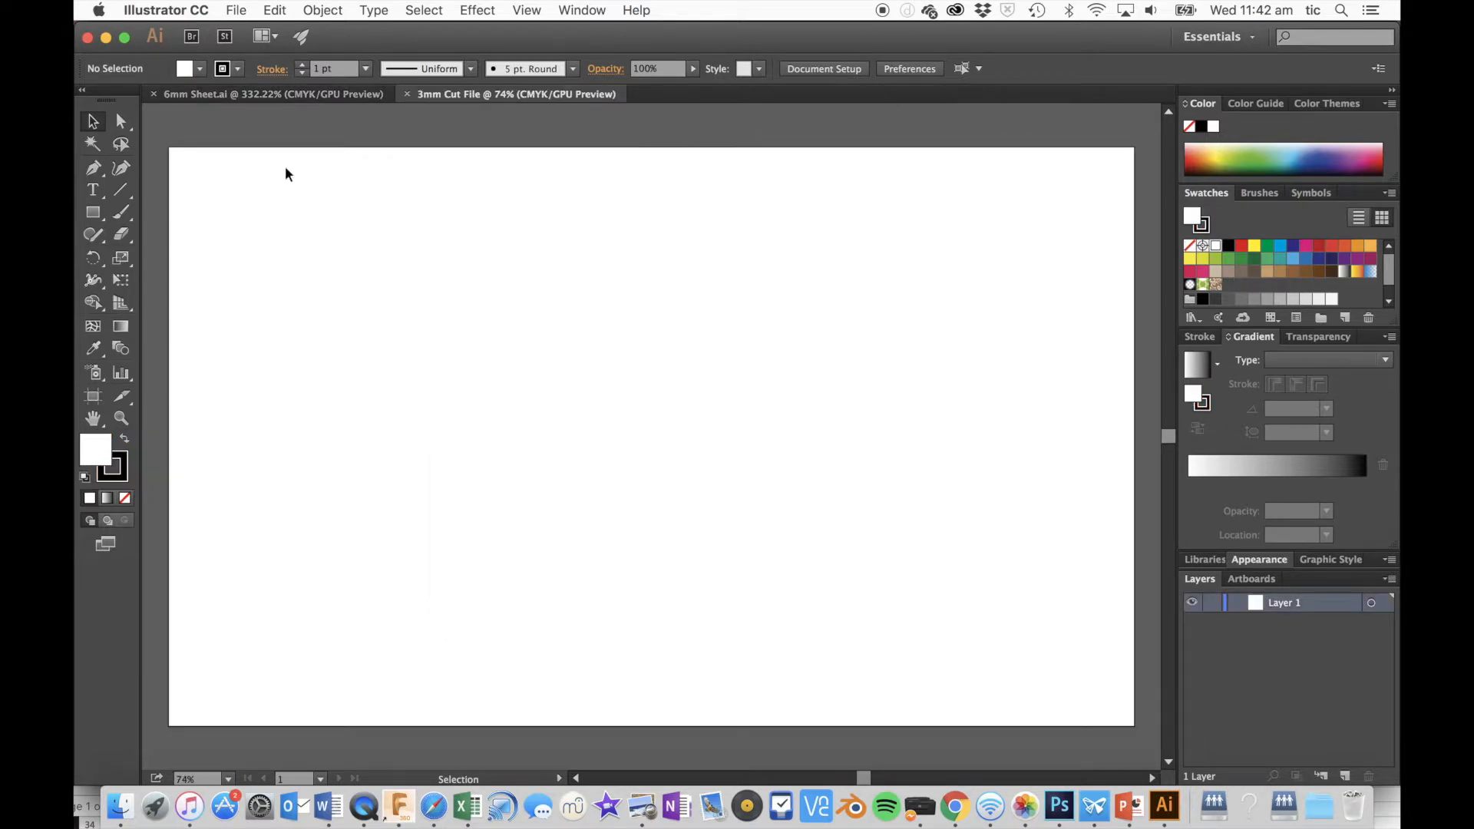
Load Base x1, Brace x4, Upright x2 and Washer x4 DXF files for placing, importing each at Original Size
click(237, 10)
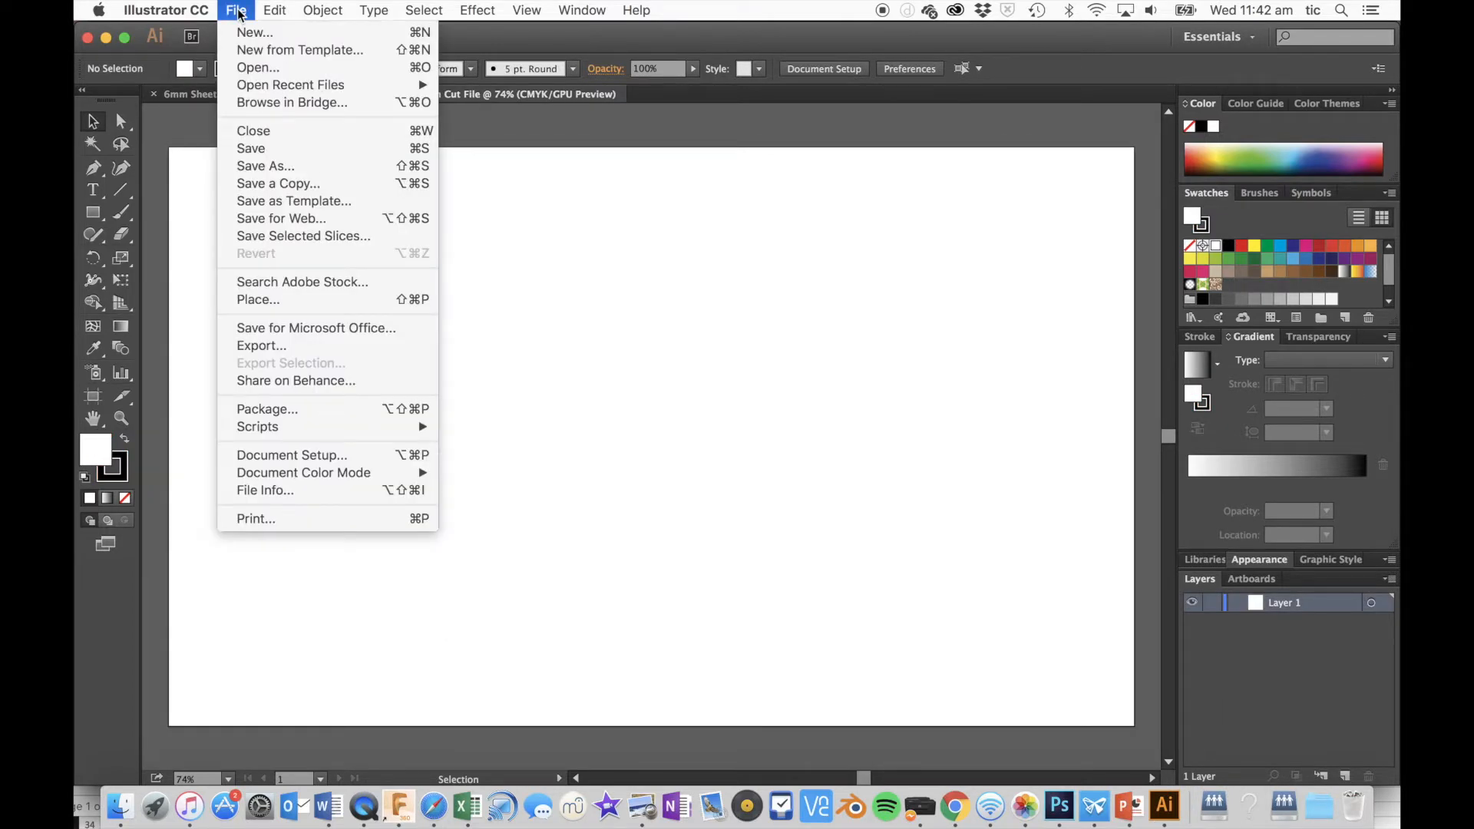
click(259, 301)
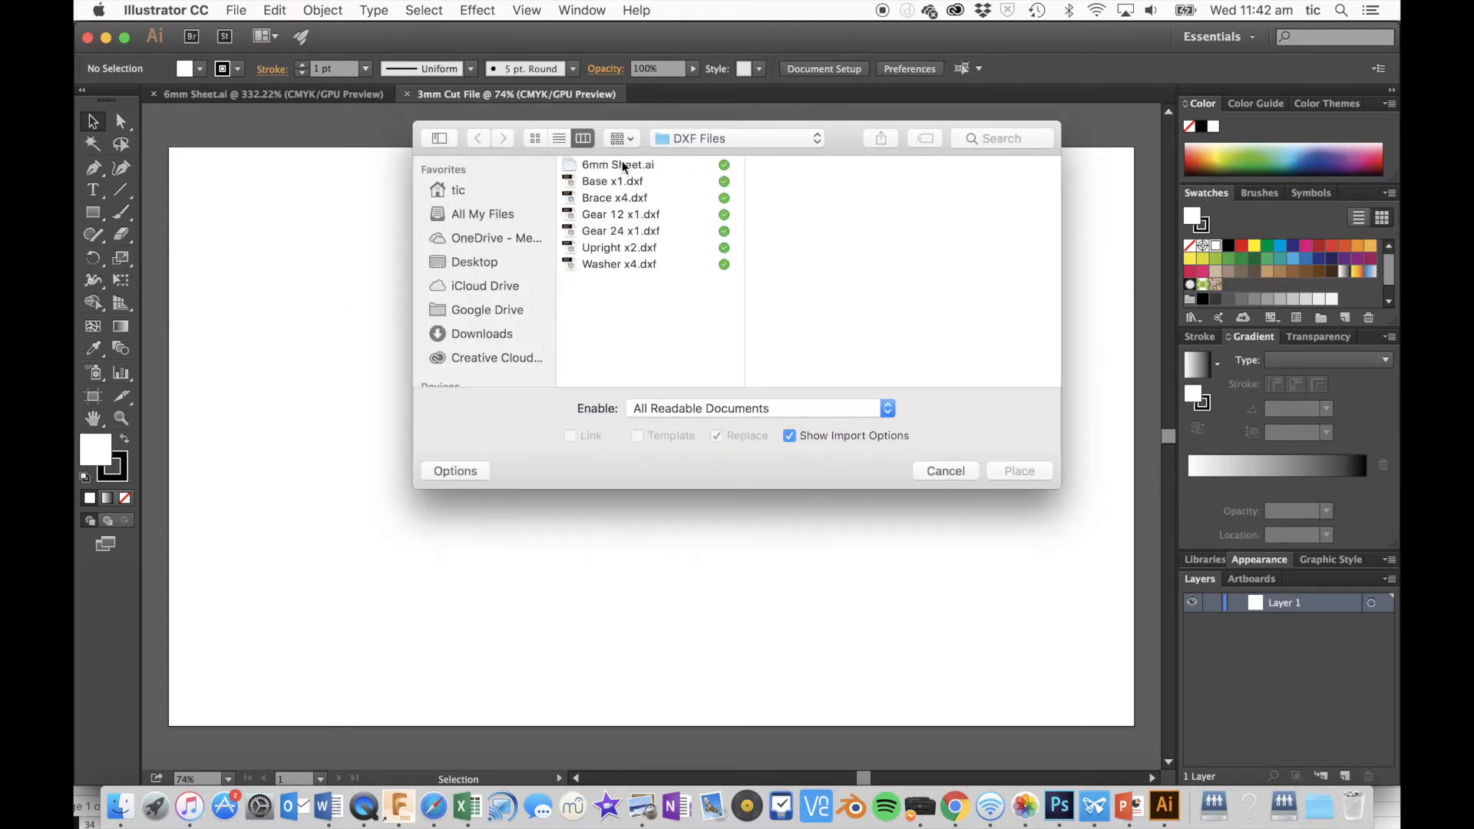
click(601, 180)
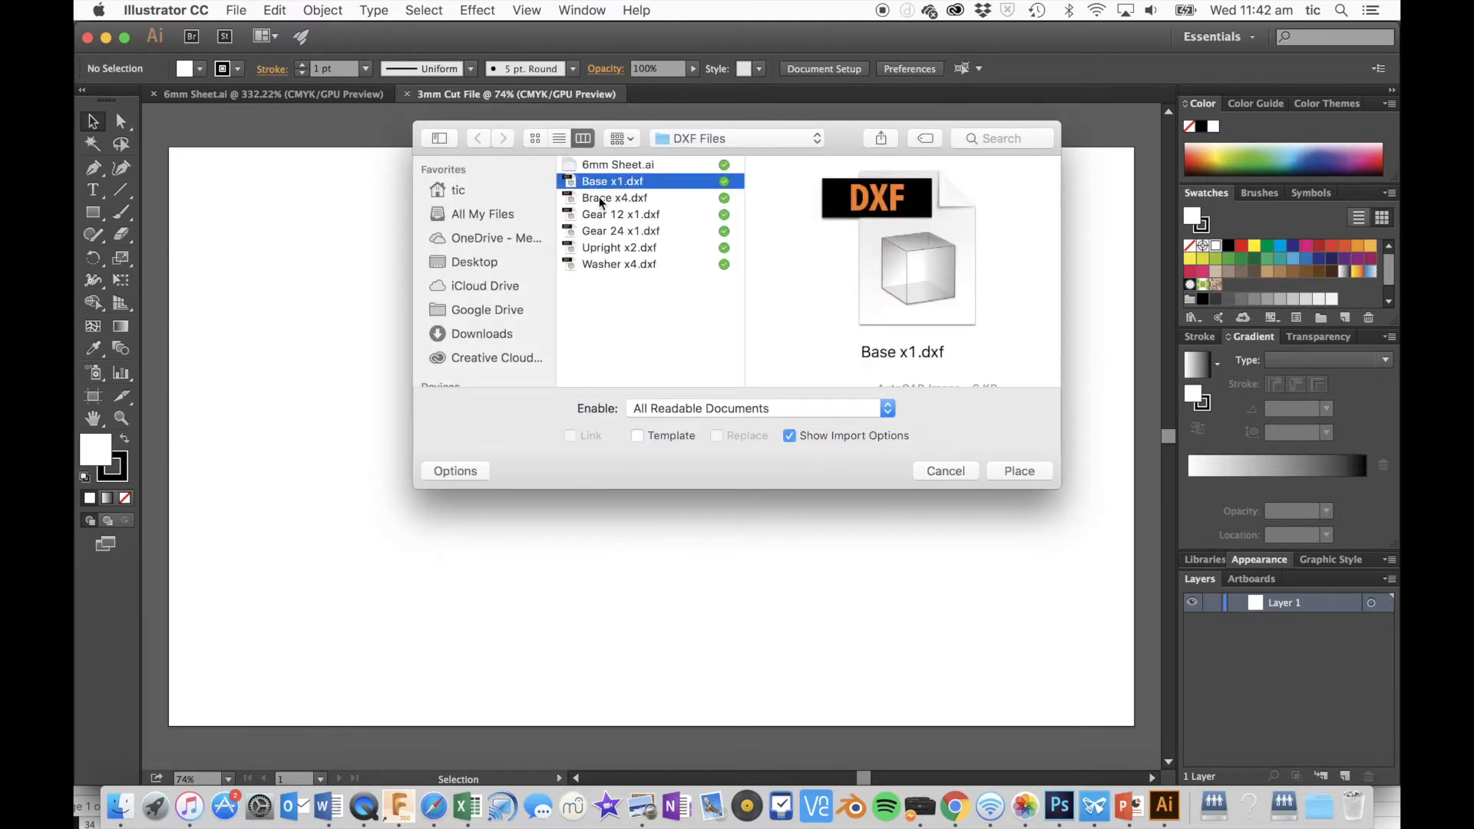
shift+click(601, 199)
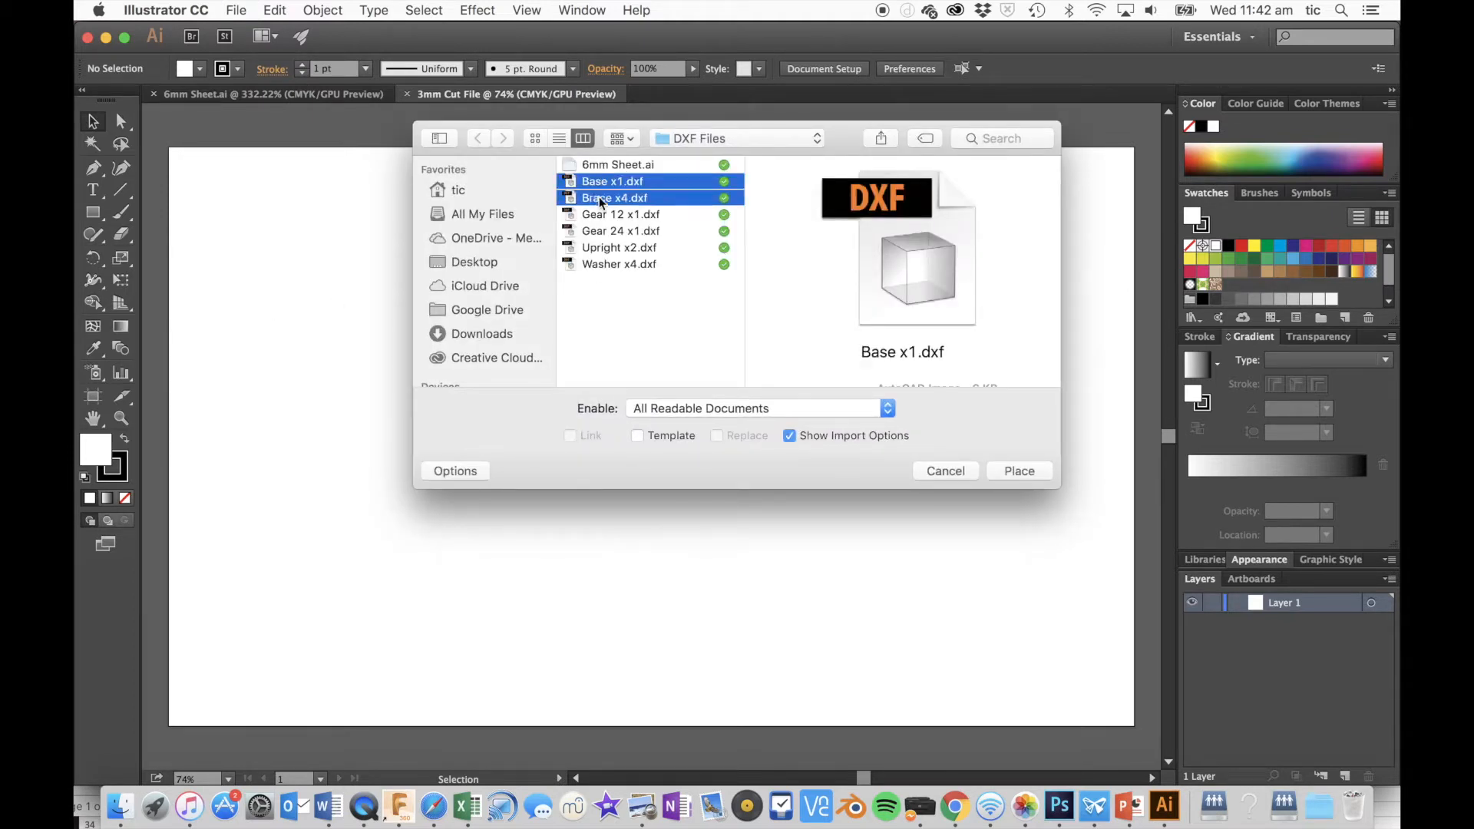
super+click(591, 247)
super+click(591, 264)
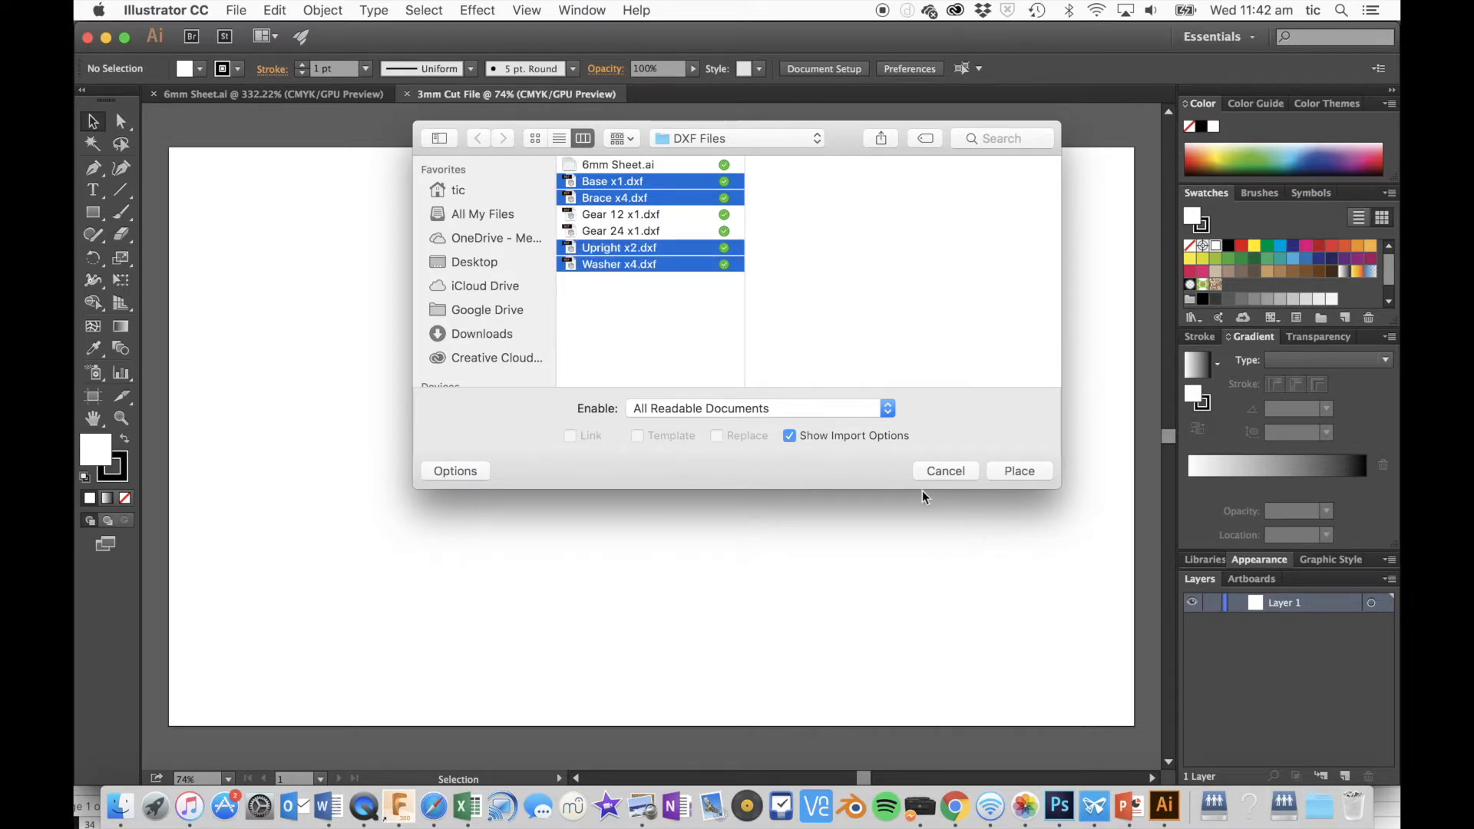
click(1019, 471)
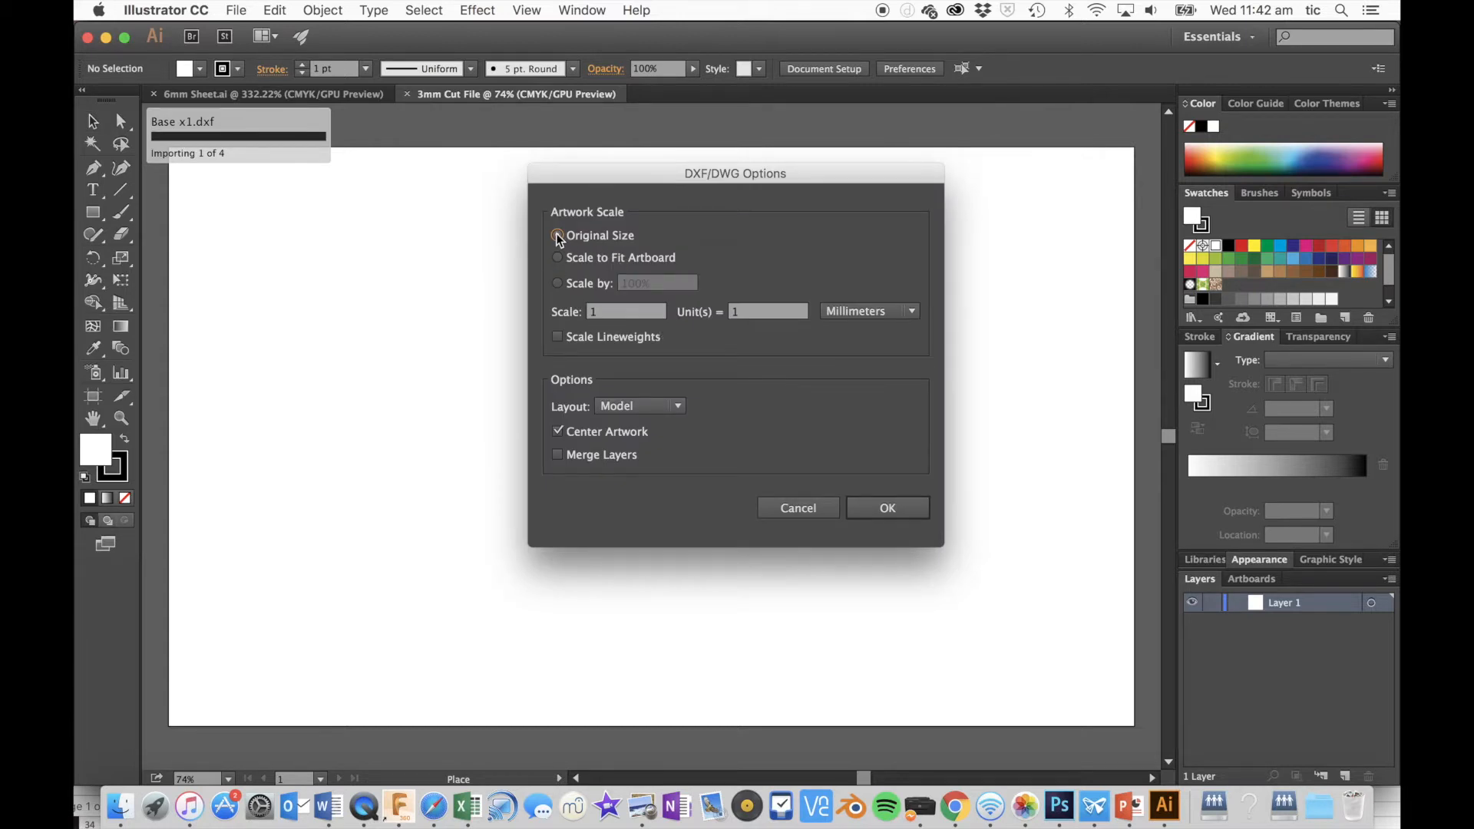
click(887, 510)
click(886, 510)
click(886, 511)
click(887, 511)
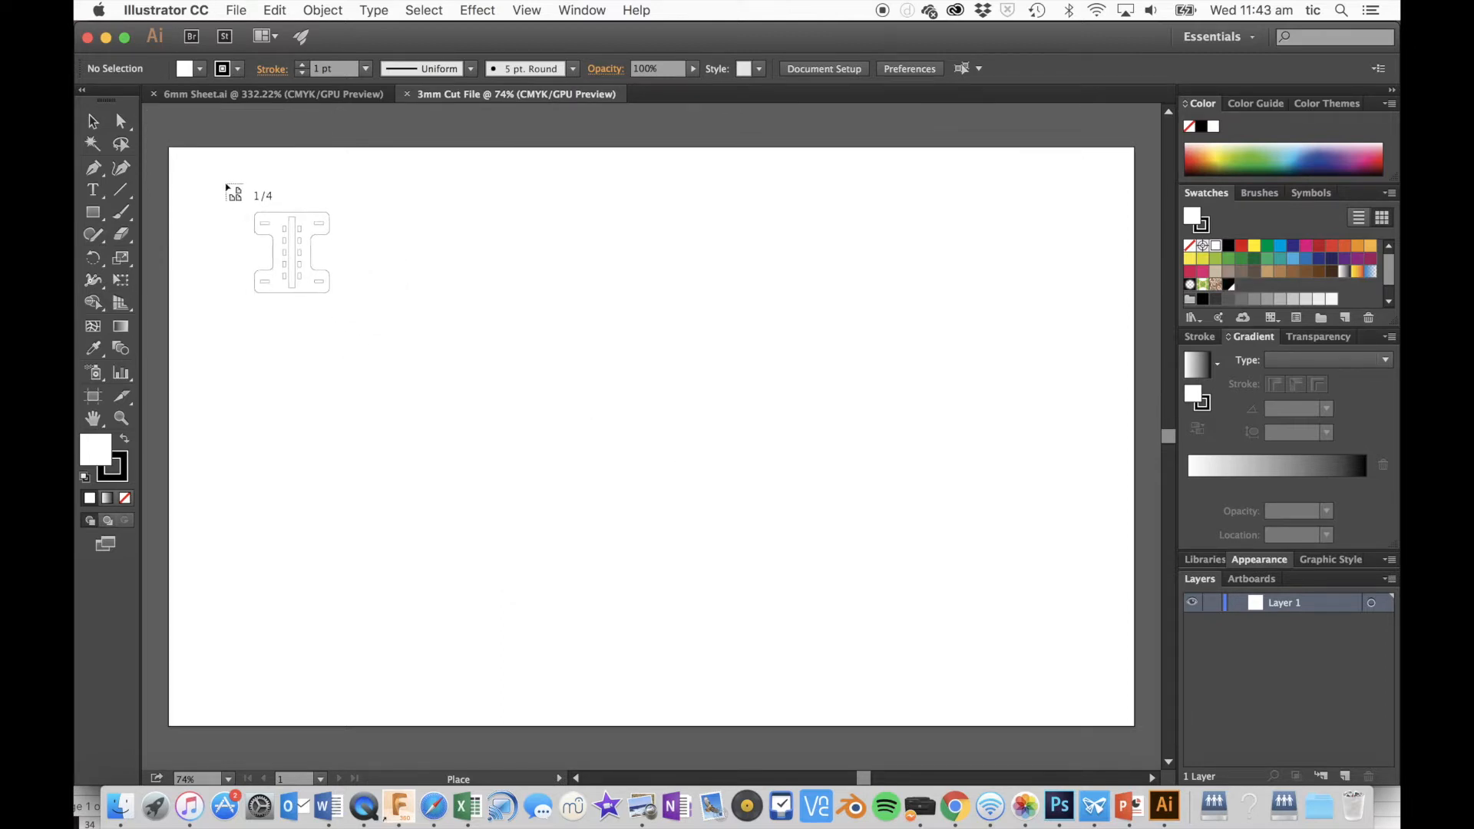
Place the base in the artboard's upper-left corner, the brace and upright in a row beside it, and the washer below the upright
click(178, 158)
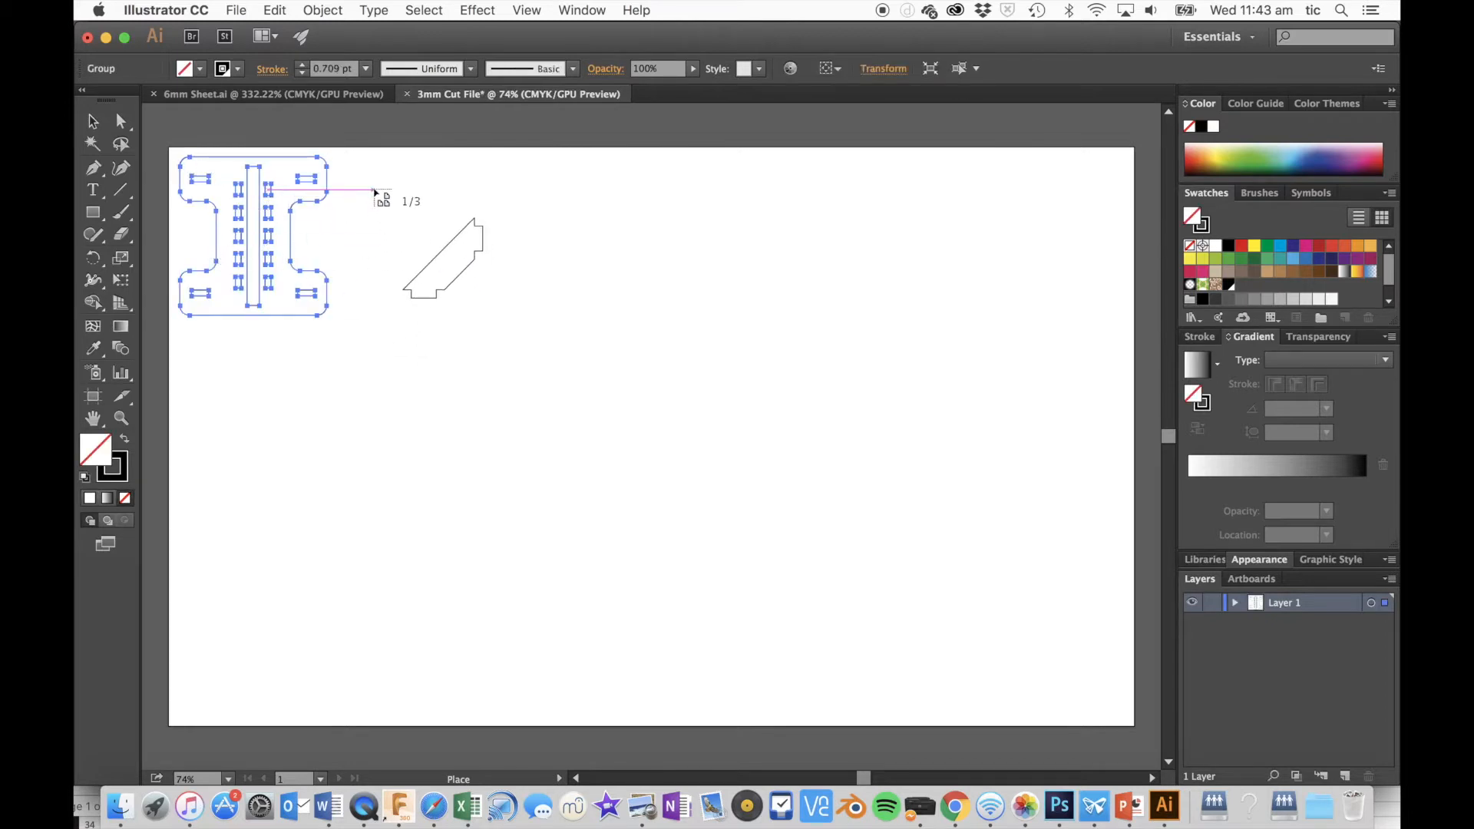
click(353, 163)
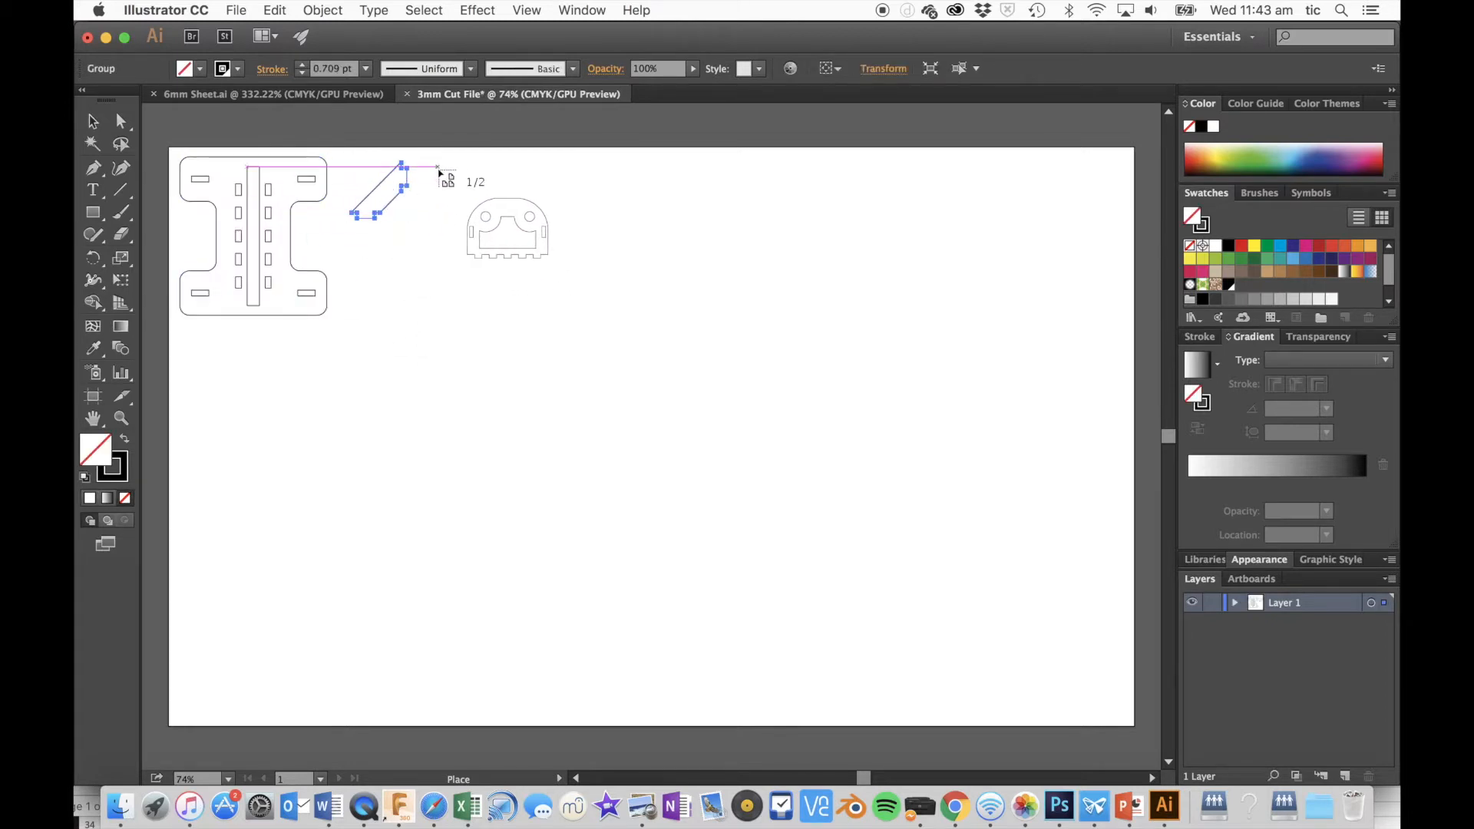
click(430, 171)
click(421, 313)
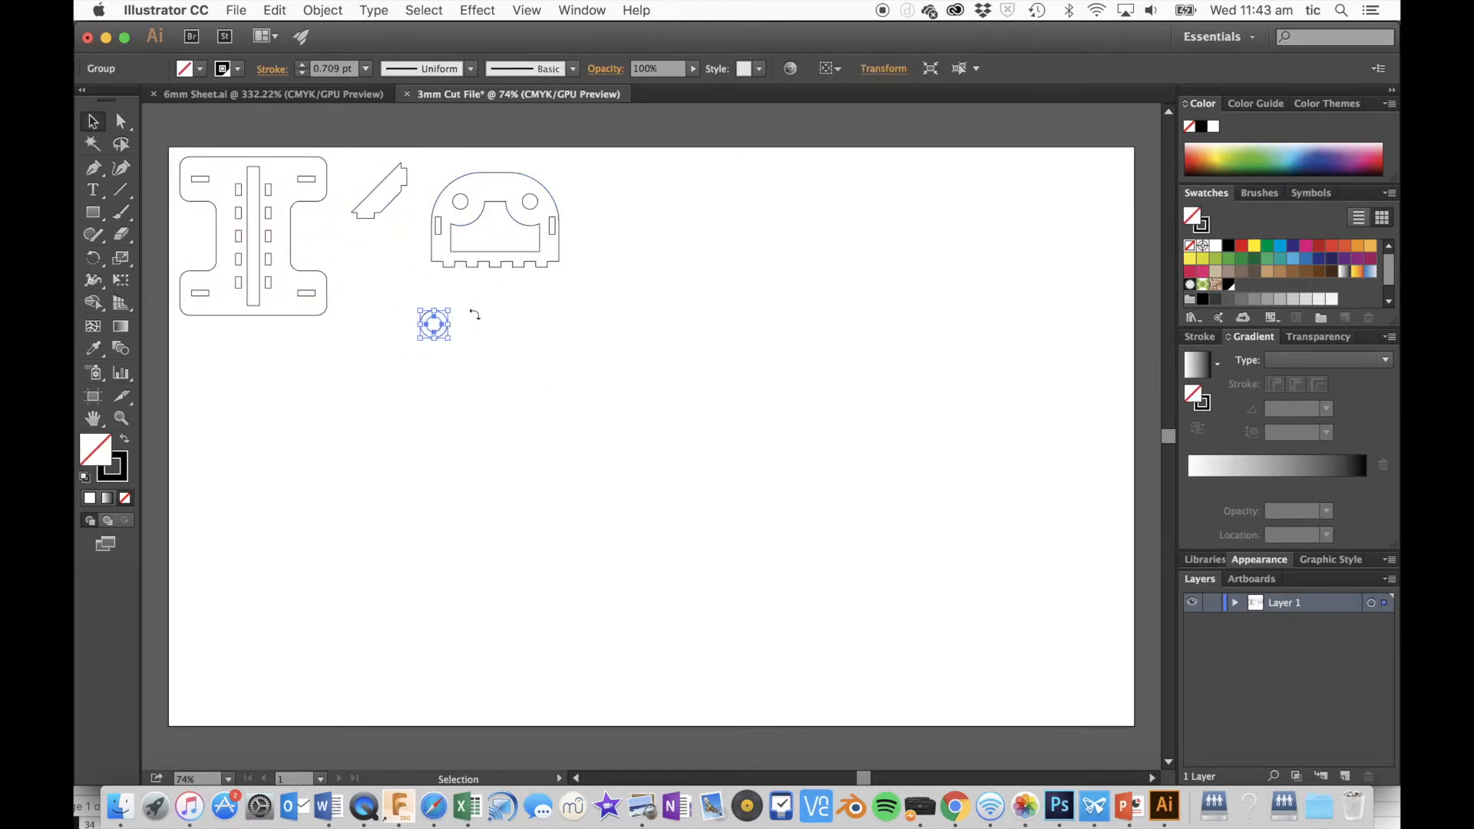
Duplicate the upright and position the copy below and slightly right of the original, clear of the washer
alt+scroll(638, 343, up, 4)
scroll(637, 342, left, 8)
scroll(637, 343, up, 2)
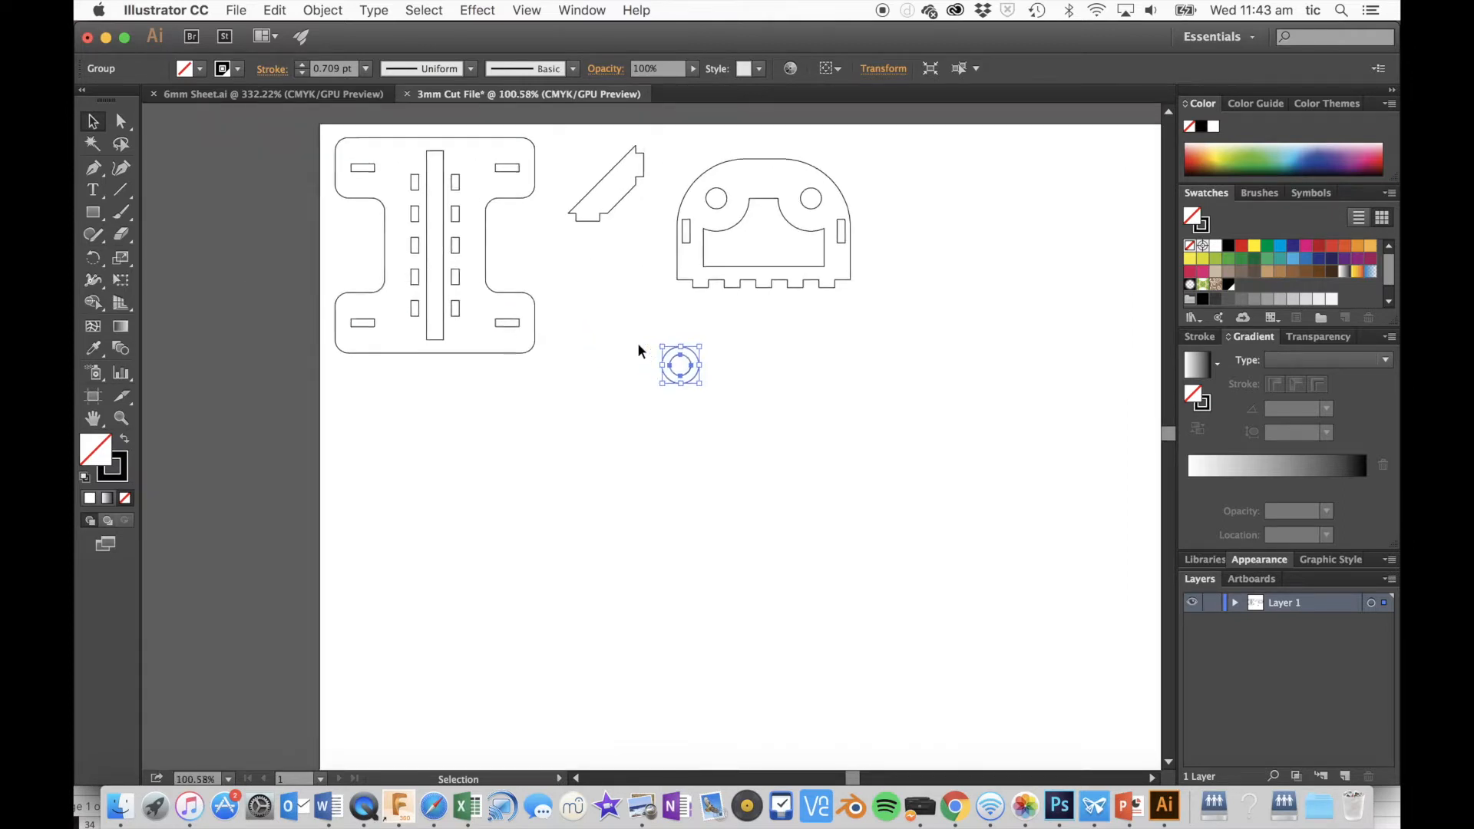
scroll(637, 343, right, 1)
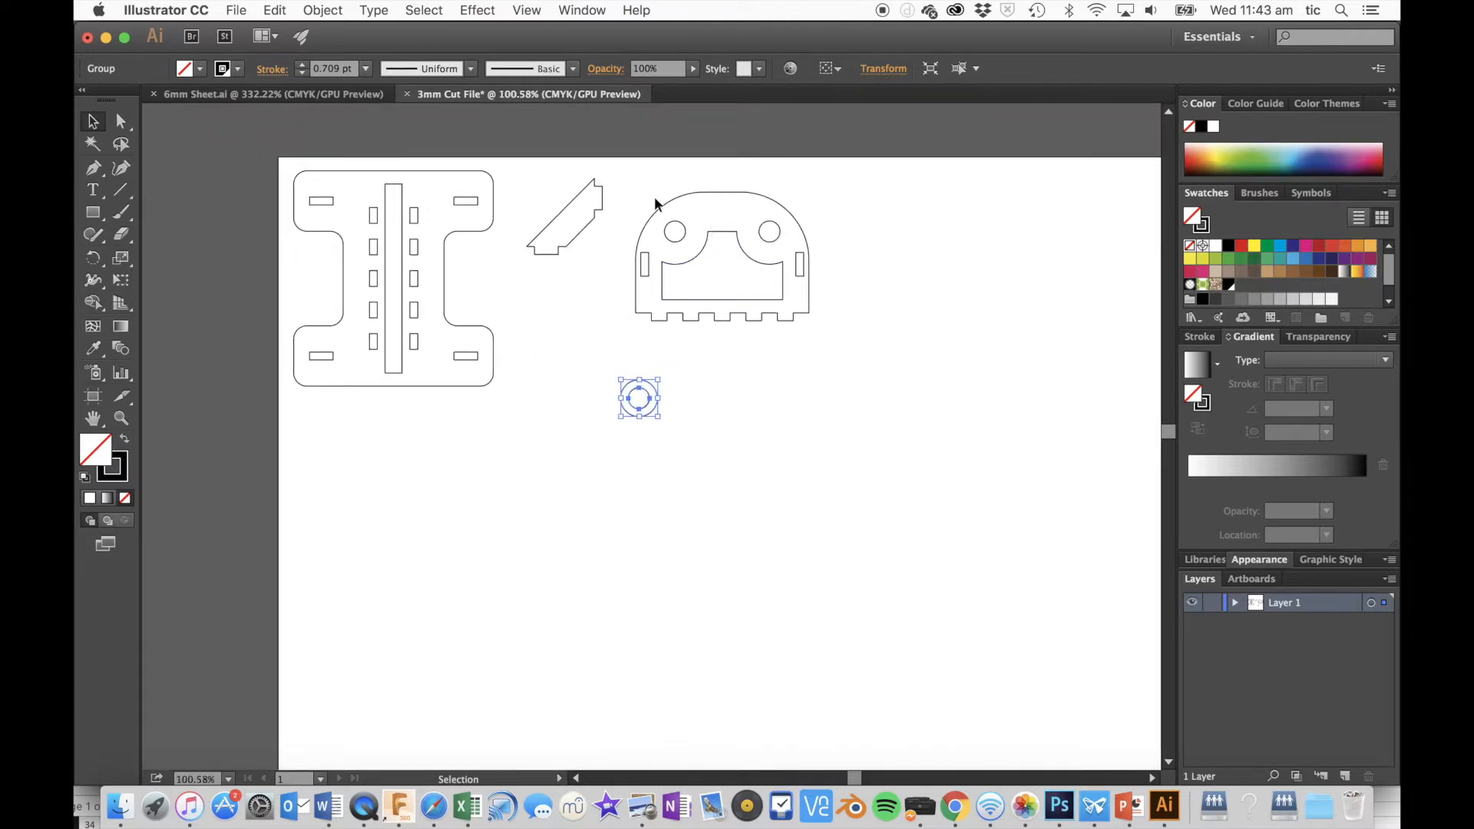
click(696, 197)
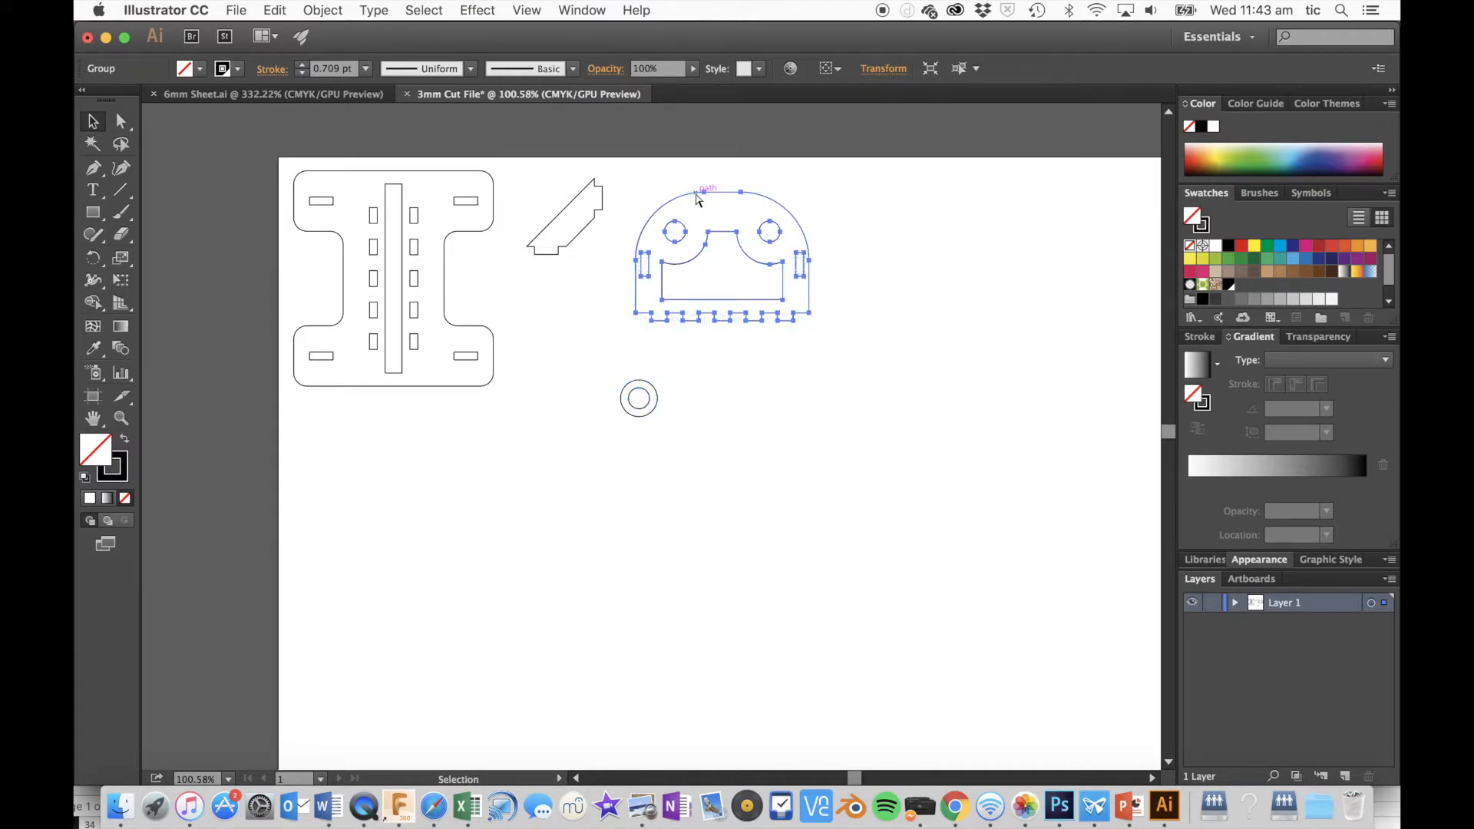
key(super+c)
key(super+v)
drag(714, 390, 844, 371)
click(639, 494)
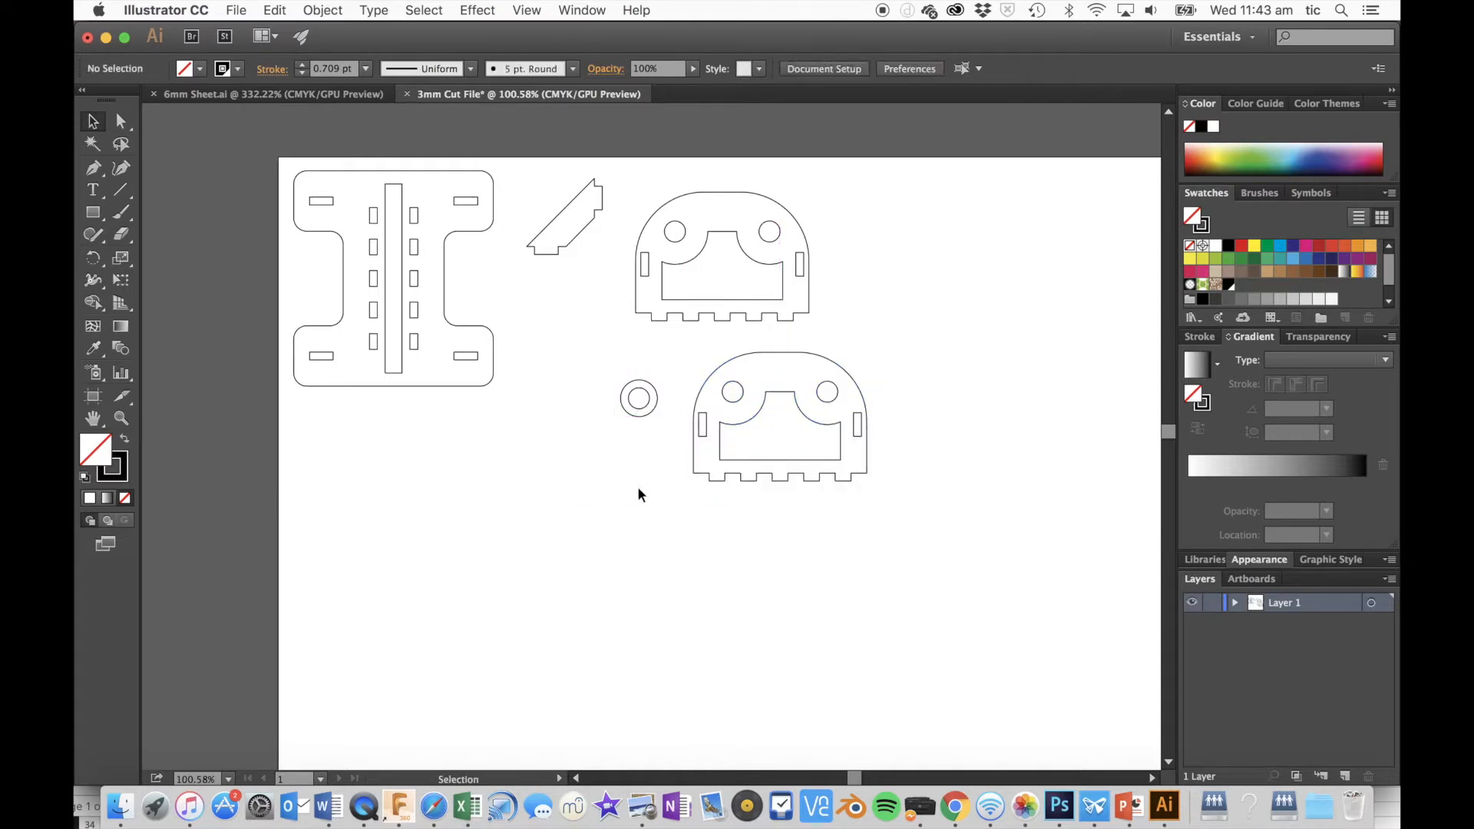
Duplicate the diagonal brace three times and arrange the copies in a column below the original, beside the base
click(585, 234)
key(a)
key(super+v)
key(v)
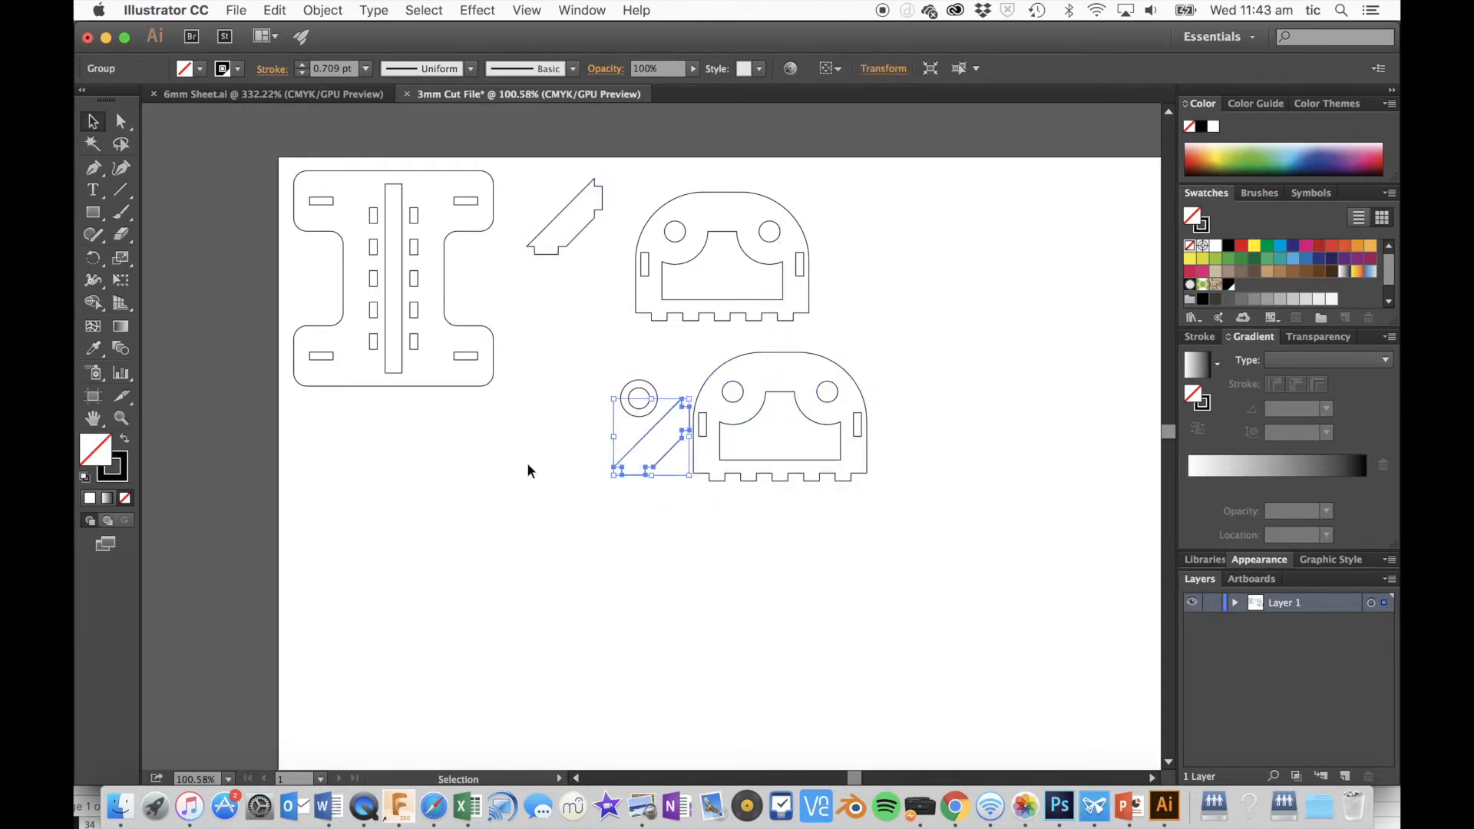
key(super+v)
key(super+v)
drag(667, 476, 552, 363)
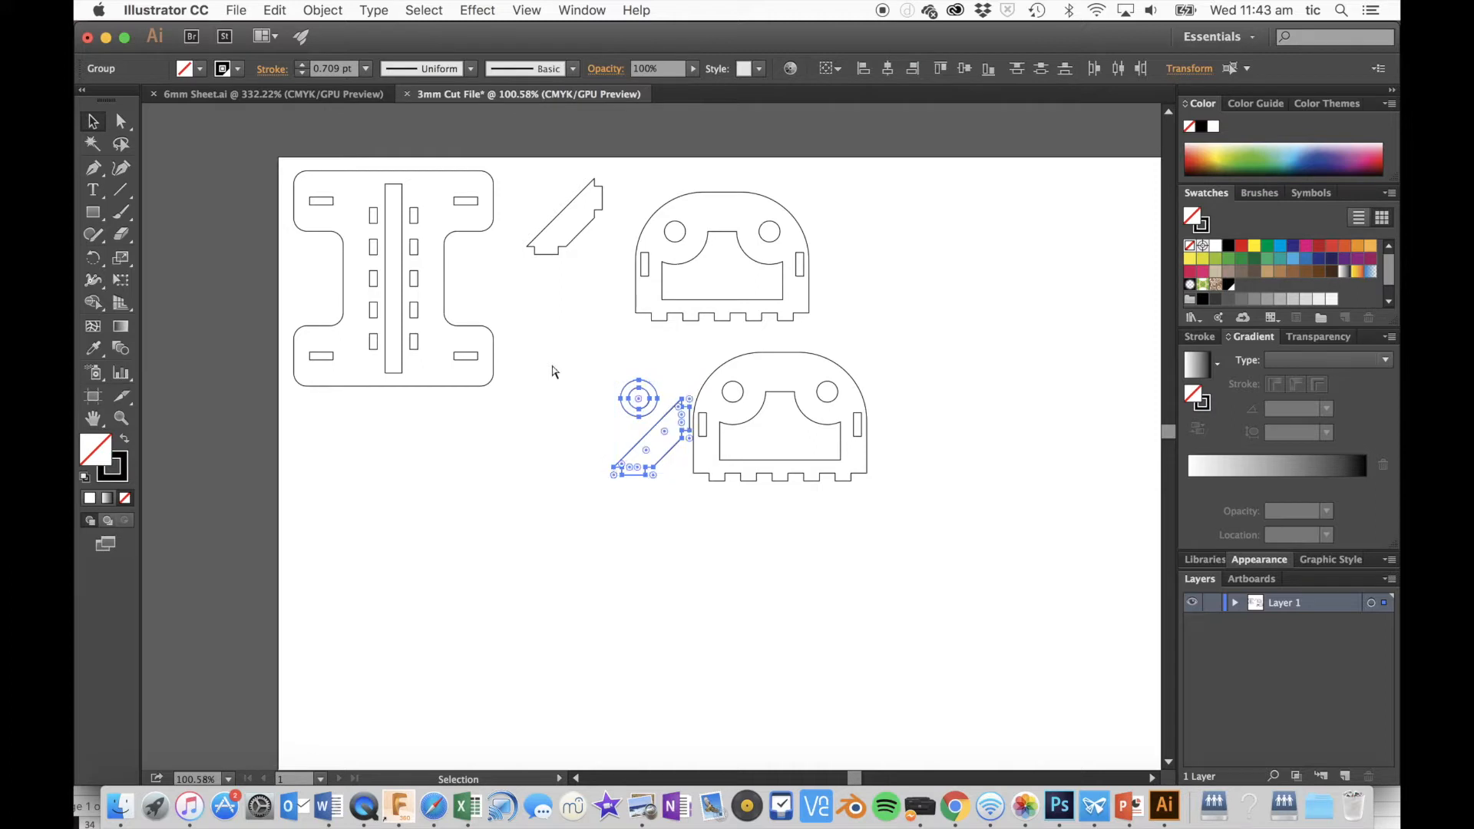
key(super+v)
drag(649, 429, 553, 302)
drag(658, 467, 558, 412)
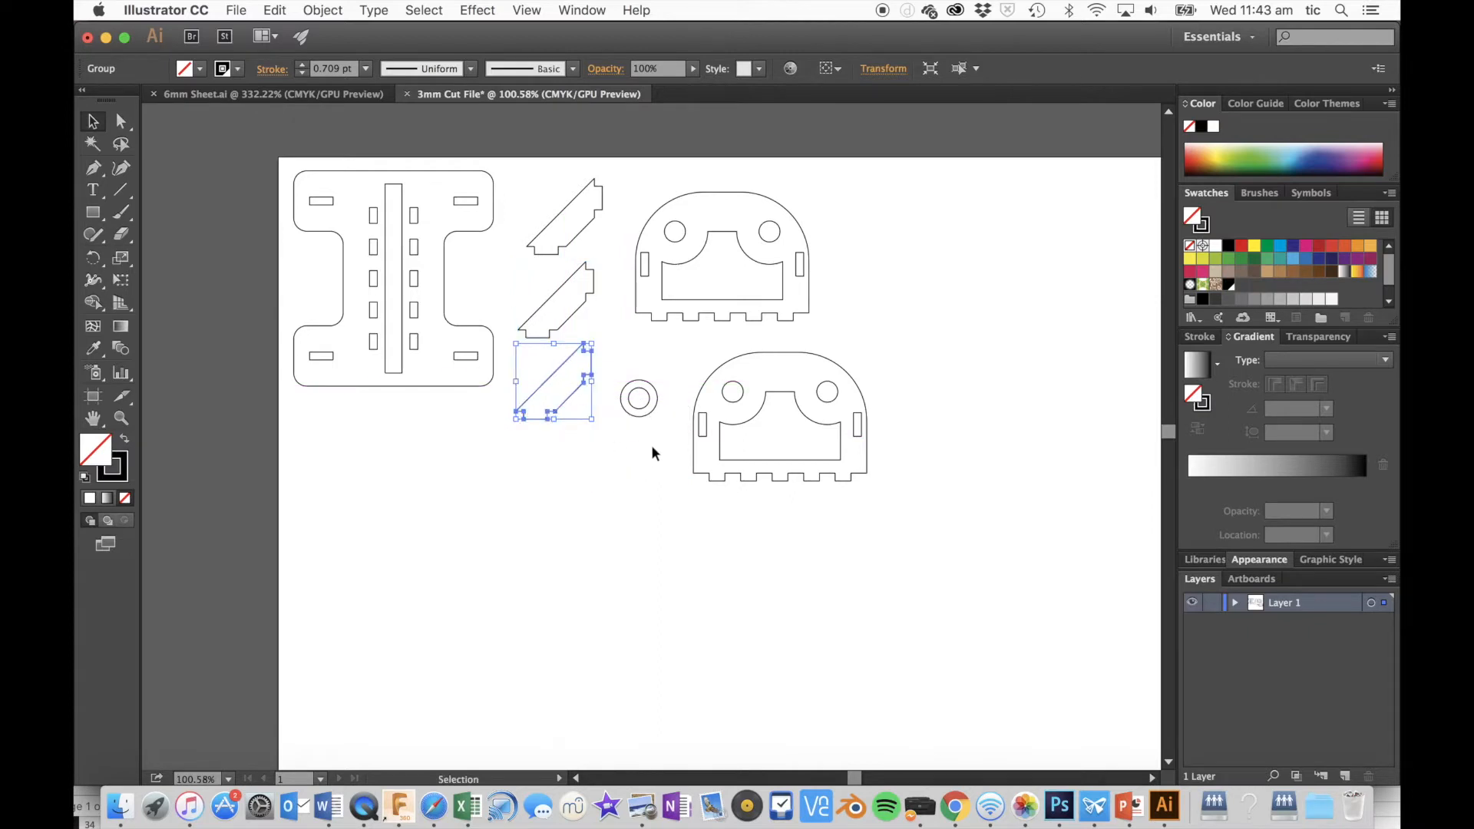
click(597, 434)
click(569, 398)
key(super+v)
drag(667, 459, 549, 479)
click(632, 559)
Duplicate the washer three times and place the copies loosely in the free space below the original, between the braces and uprights
click(642, 415)
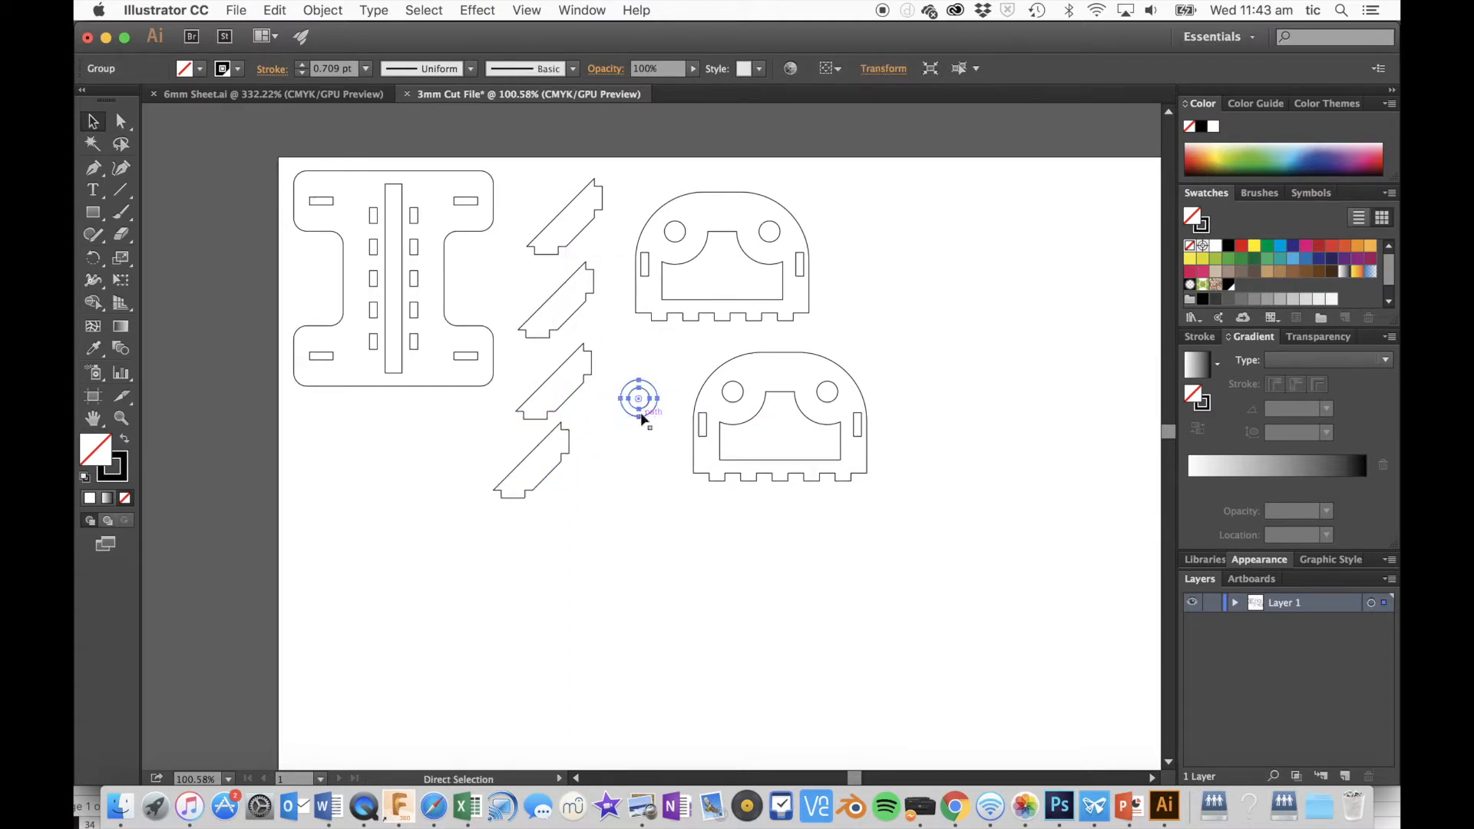
alt+drag(643, 415, 655, 454)
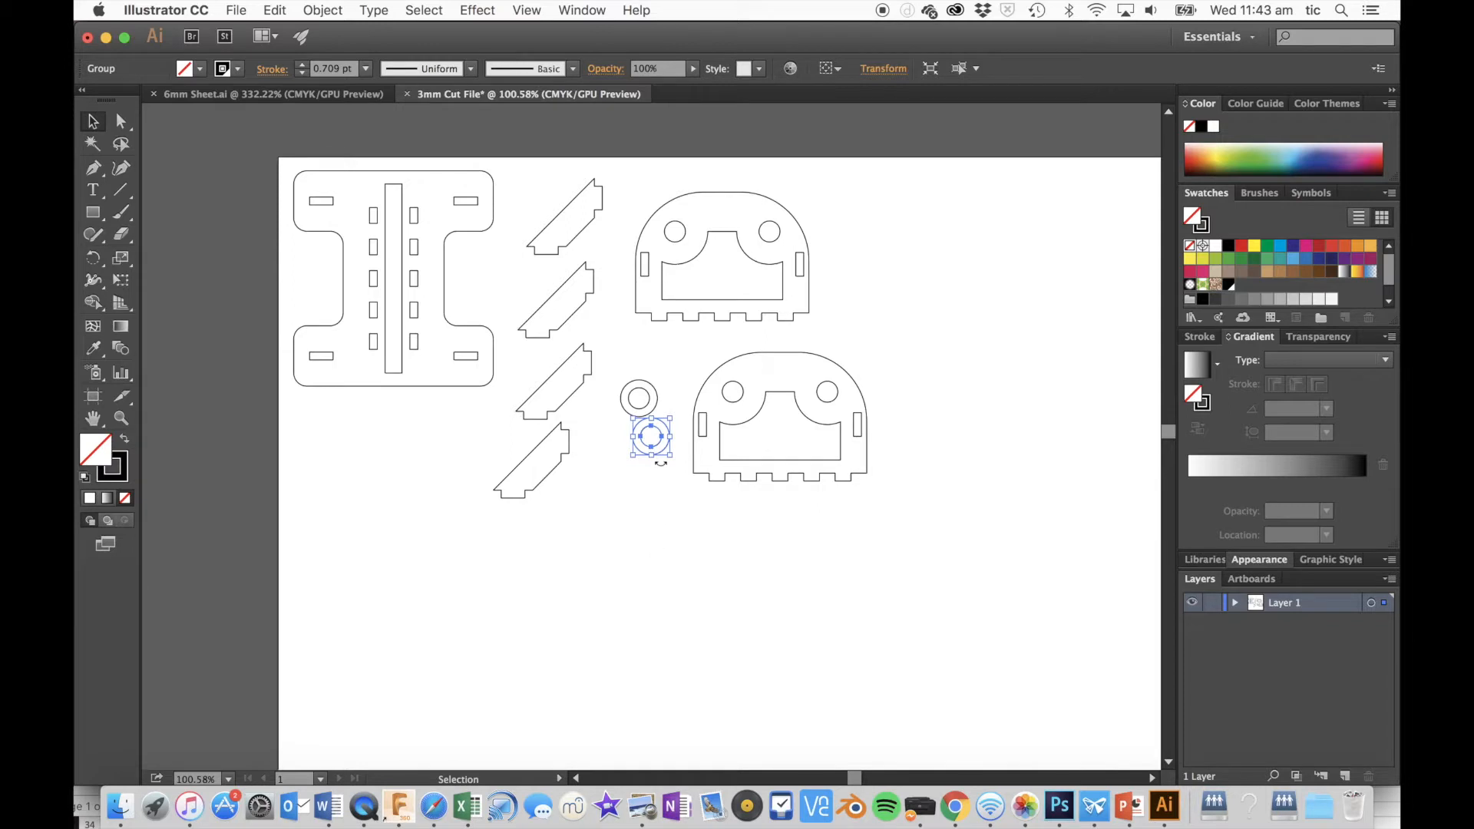
key(a)
key(v)
click(644, 591)
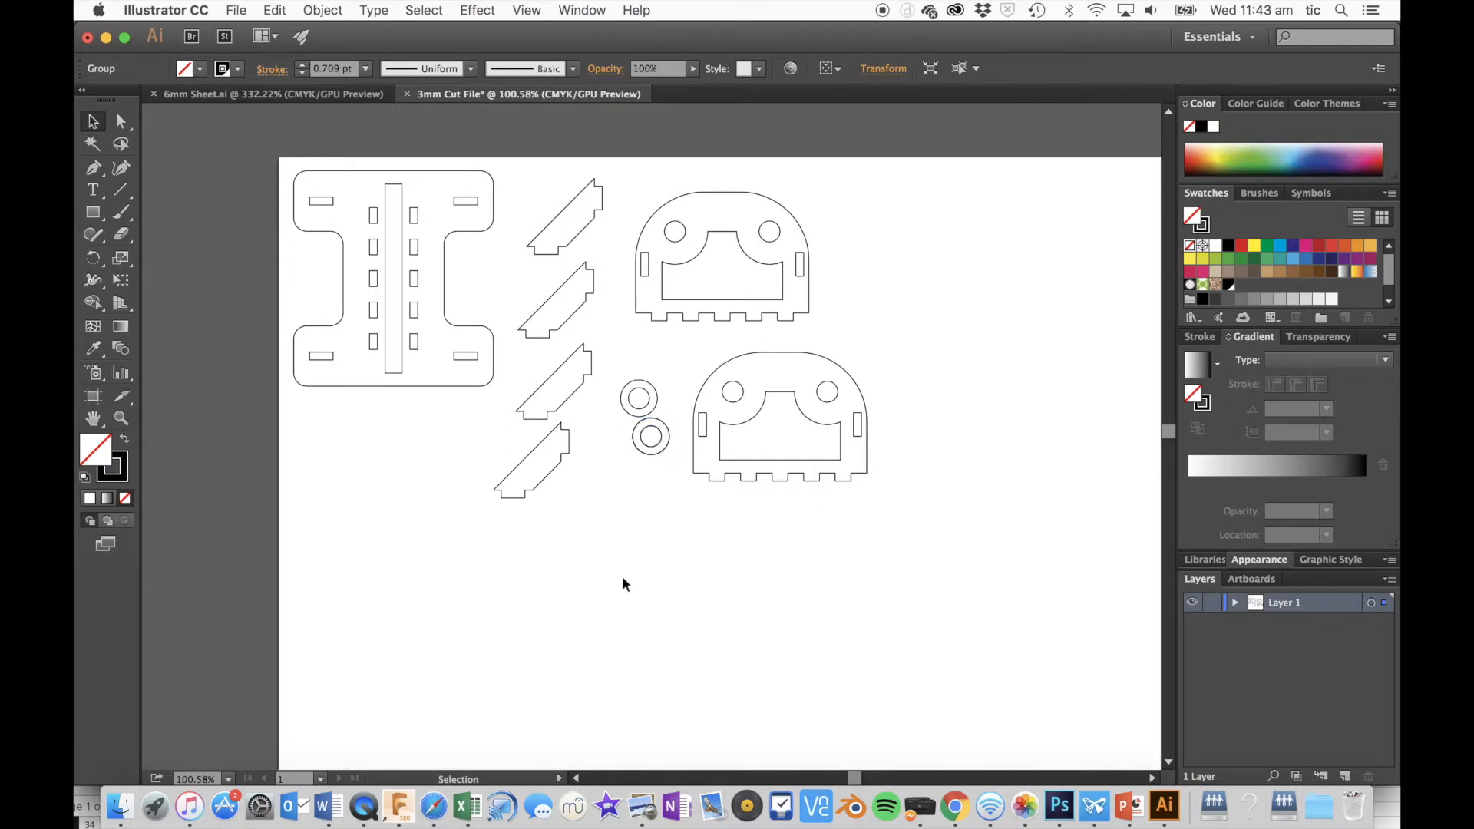
click(665, 450)
alt+drag(665, 445, 663, 516)
alt+drag(662, 450, 601, 501)
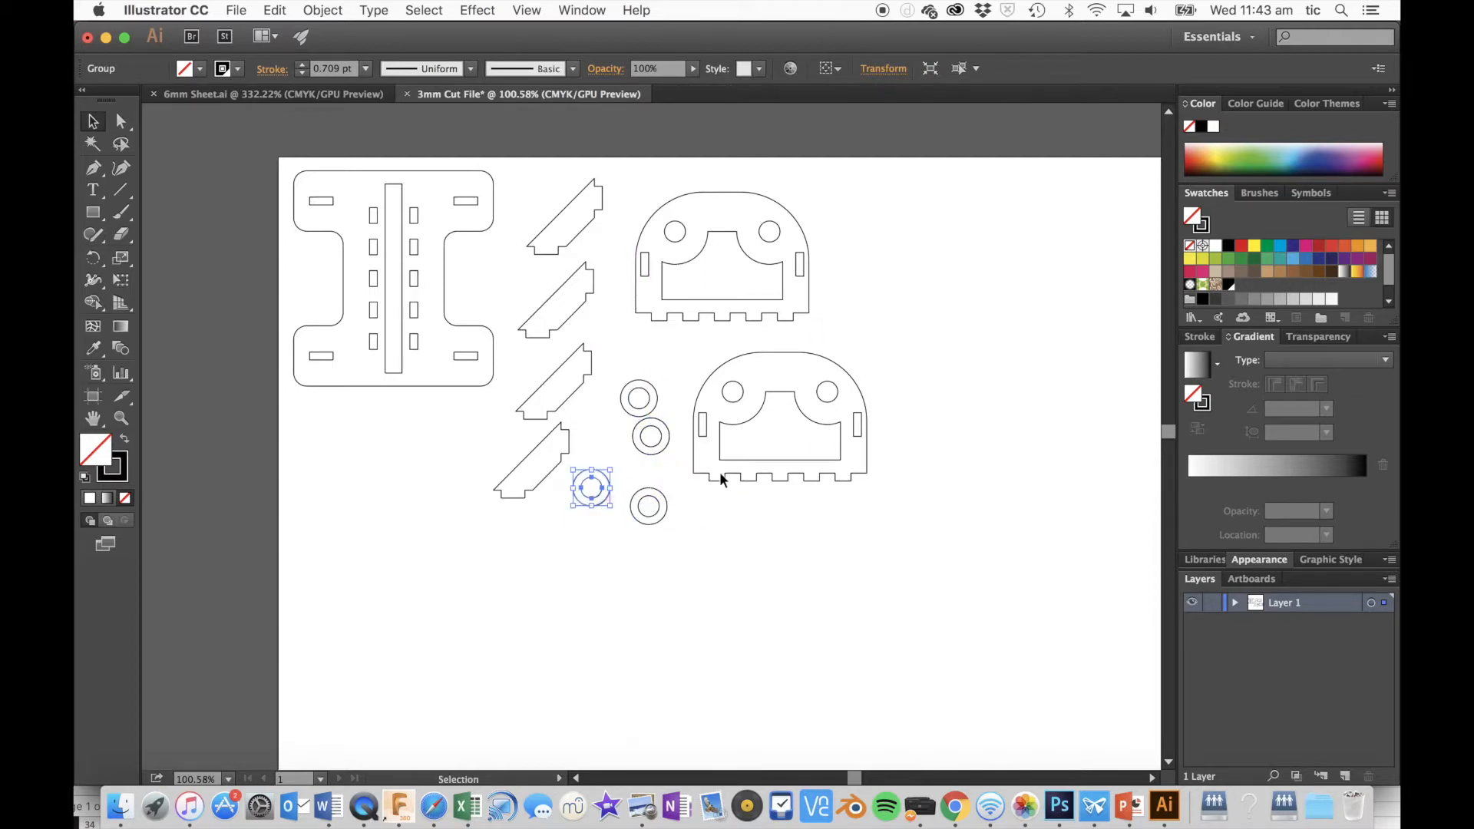
click(740, 543)
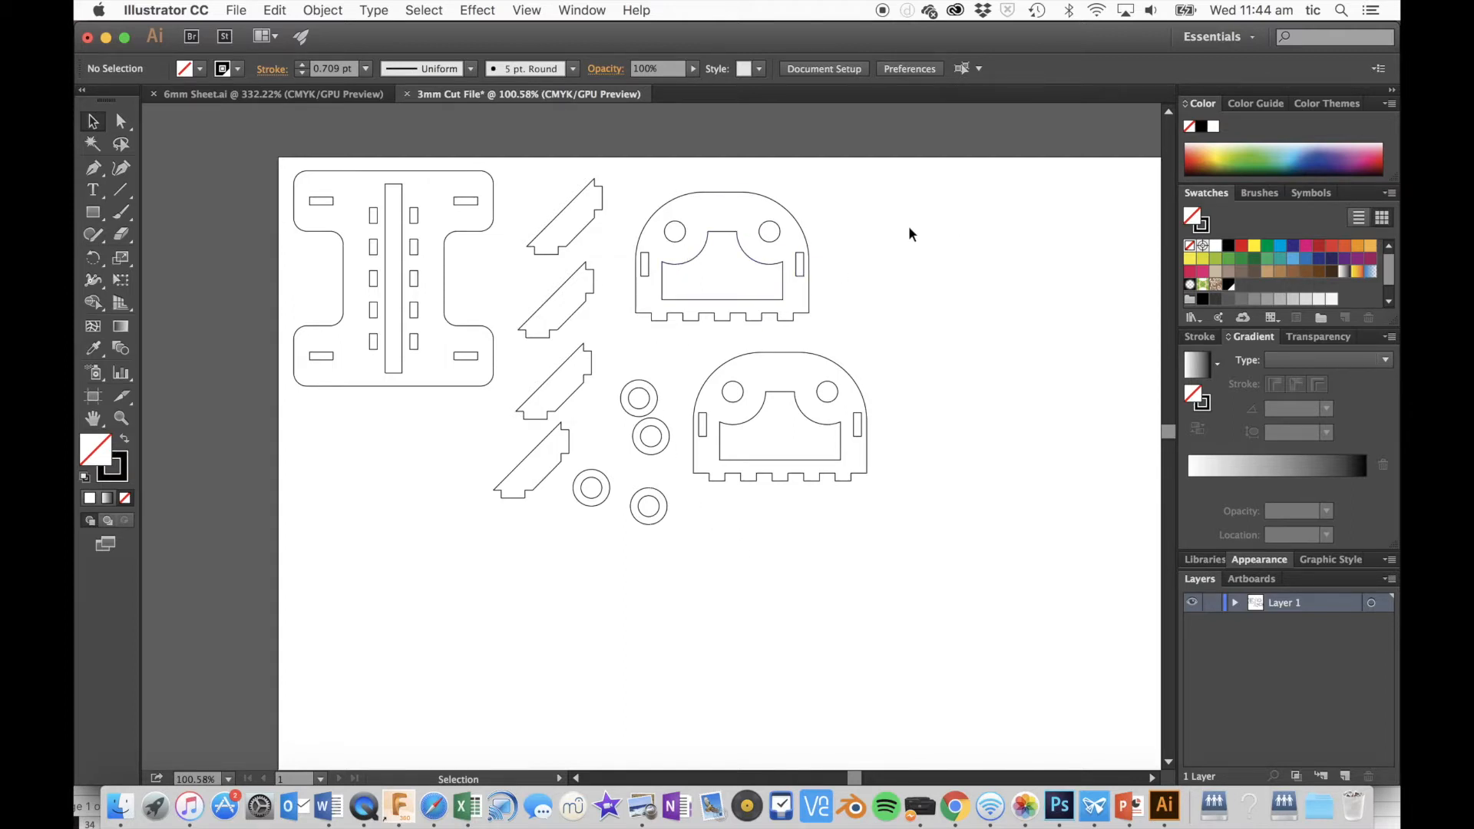
Rotate the uppermost brace clockwise until its long edge is horizontal and its notched side faces down
click(568, 201)
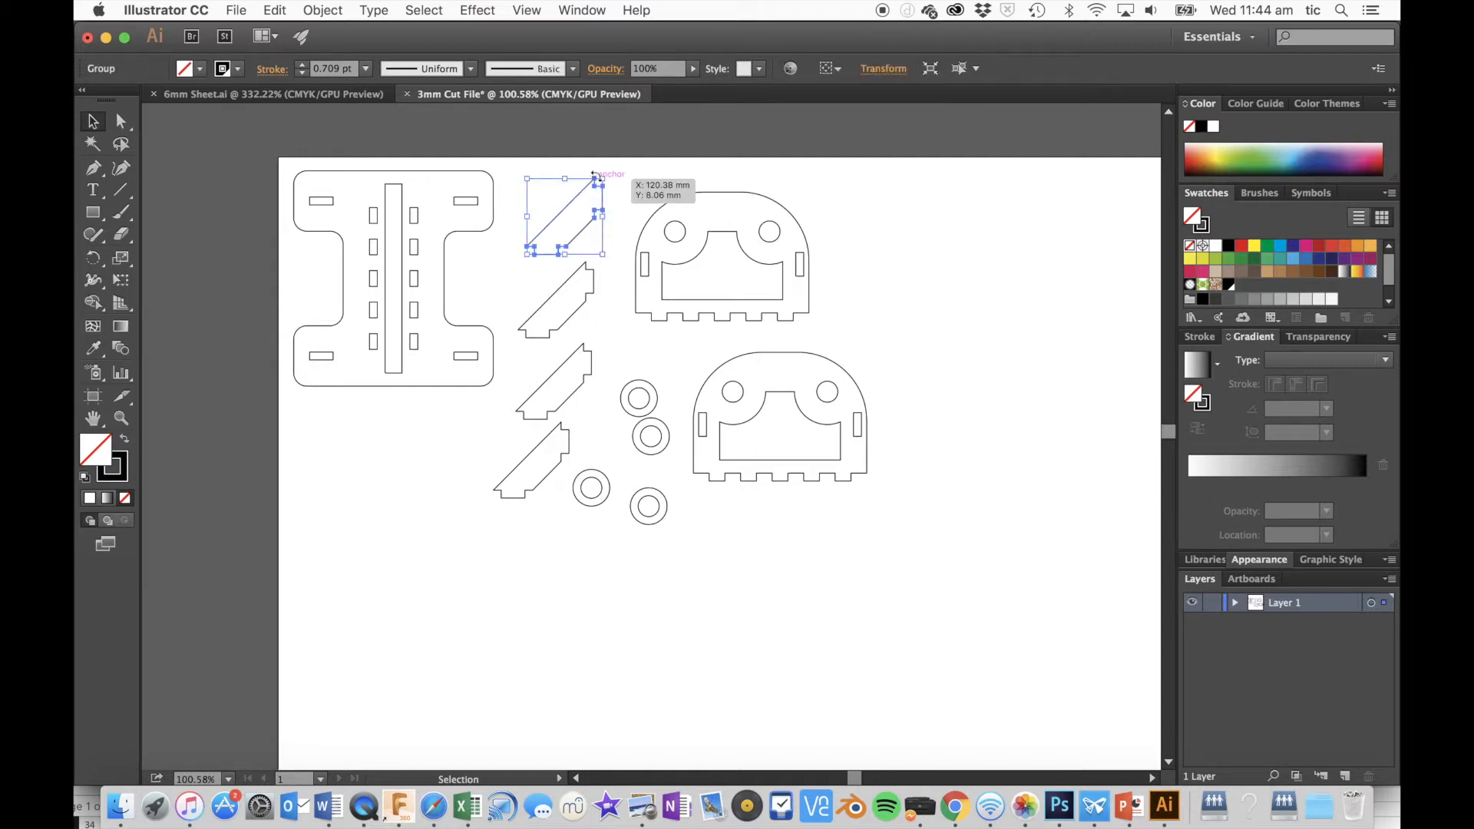
drag(610, 171, 623, 210)
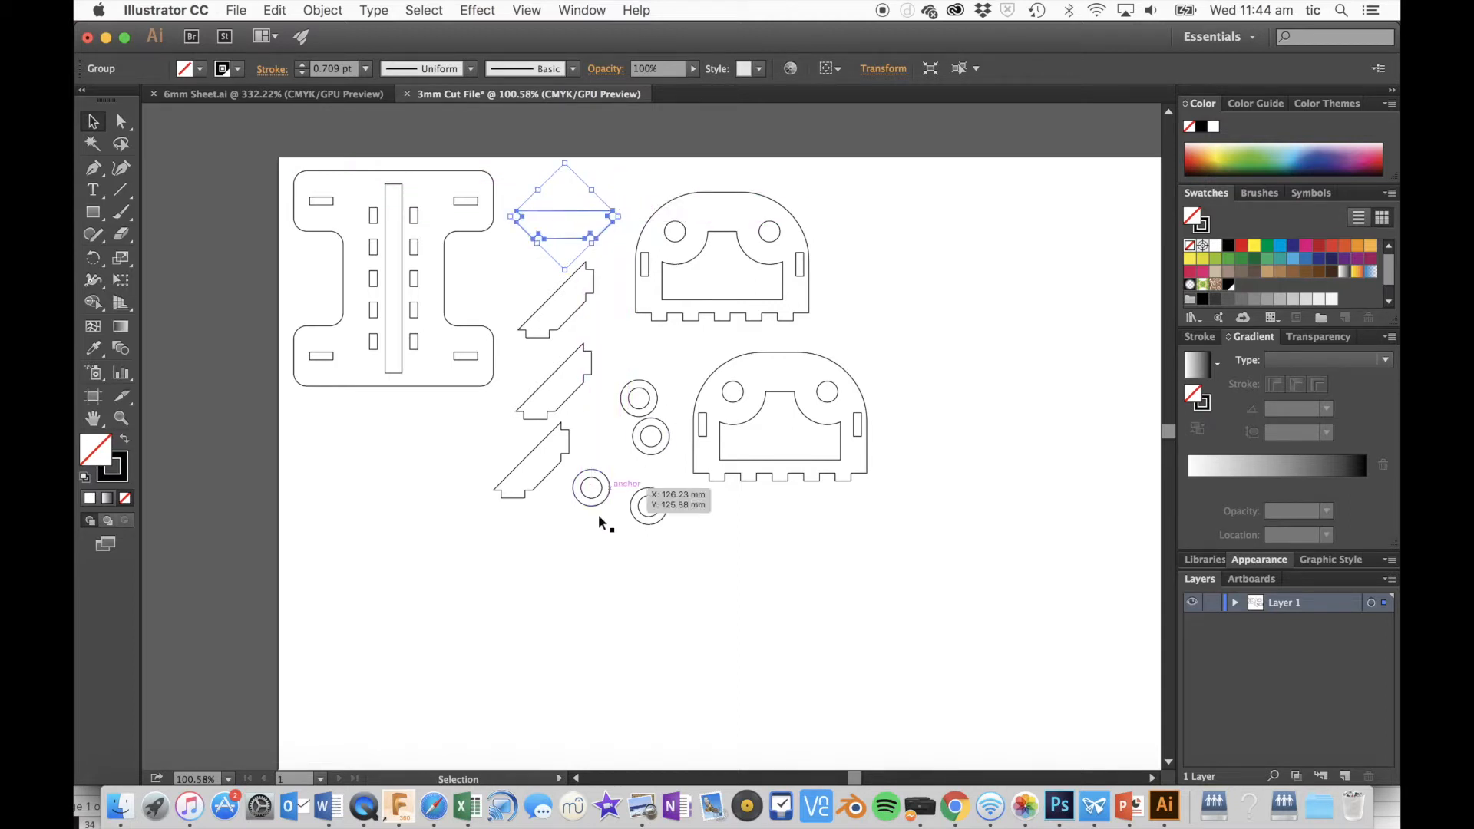
click(563, 576)
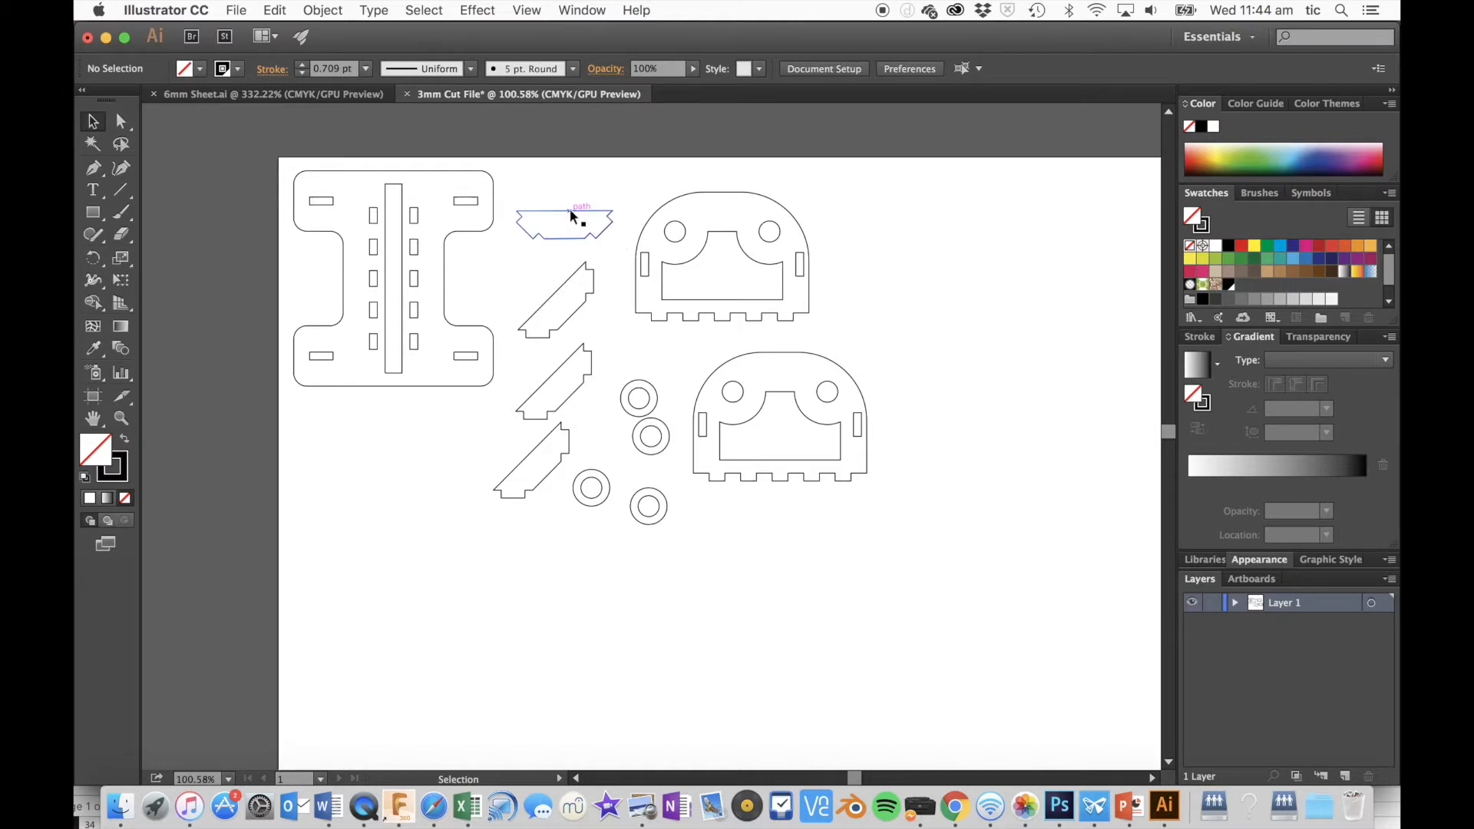
Delete the three brace copies that are still diagonal
click(564, 290)
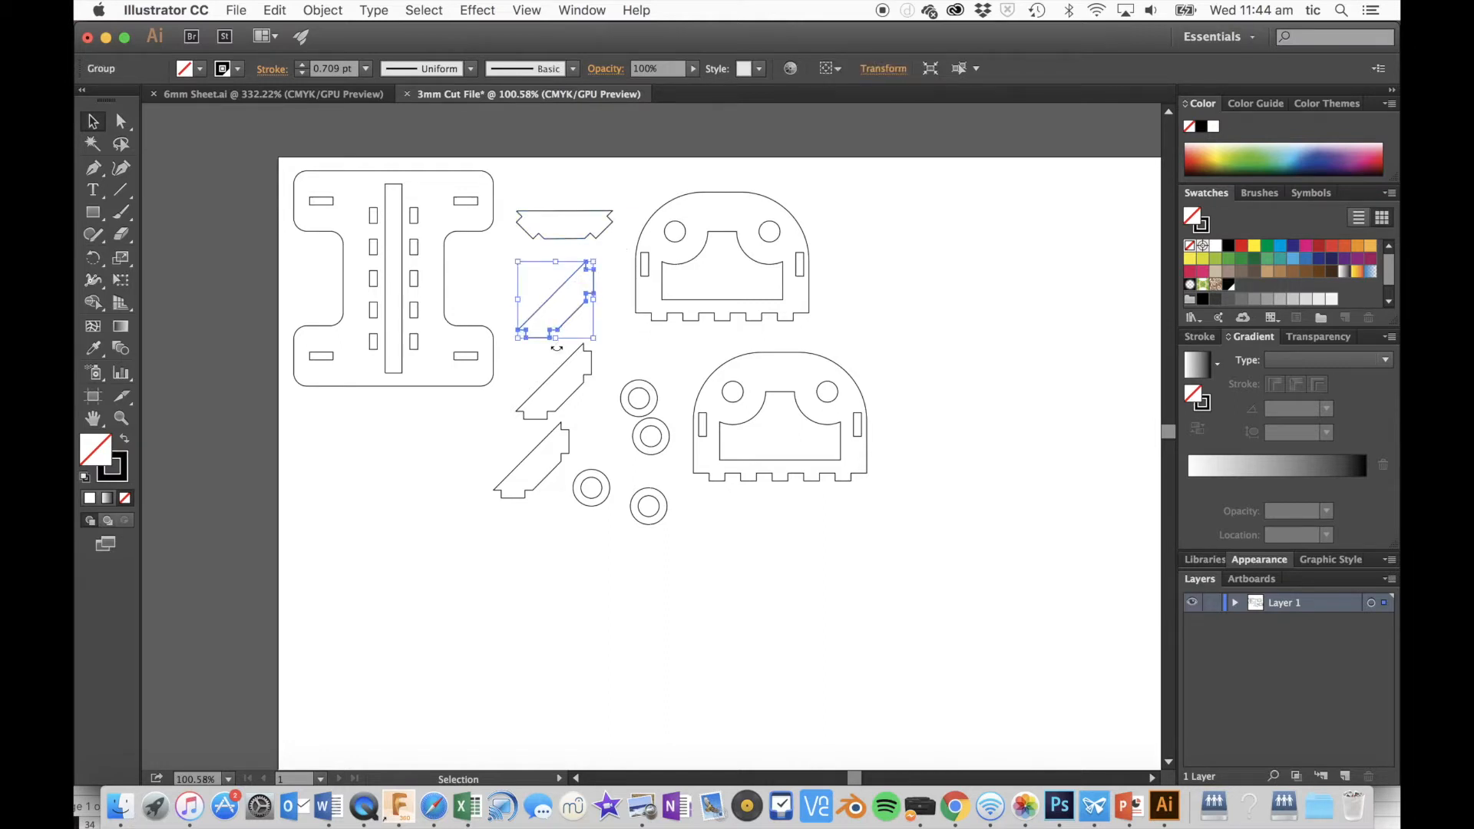
key(Delete)
click(551, 375)
key(Delete)
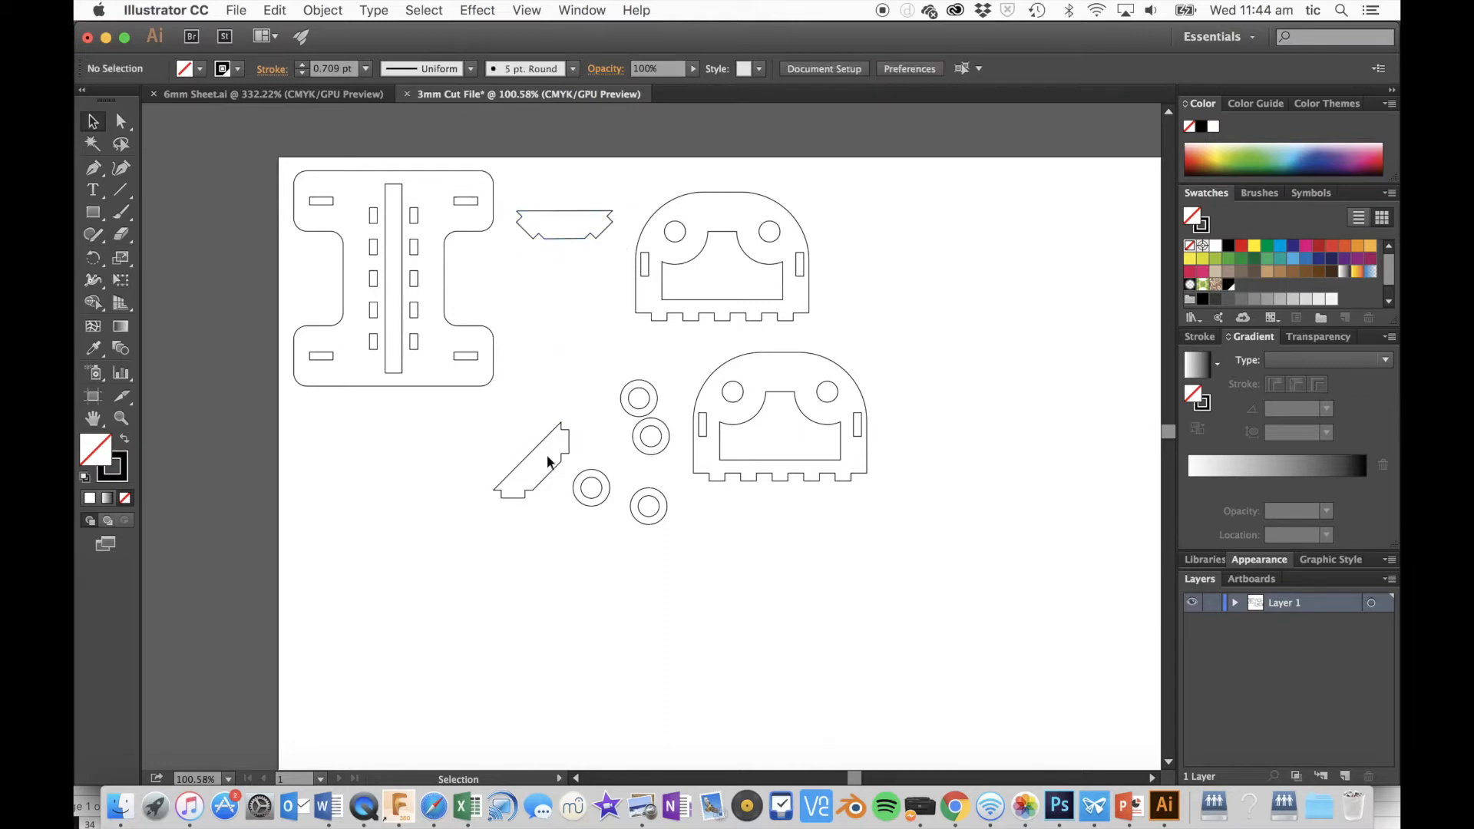
click(532, 450)
key(Delete)
Paste copies of the horizontal brace and move the original next to the base, level with the base's upper edge
click(577, 240)
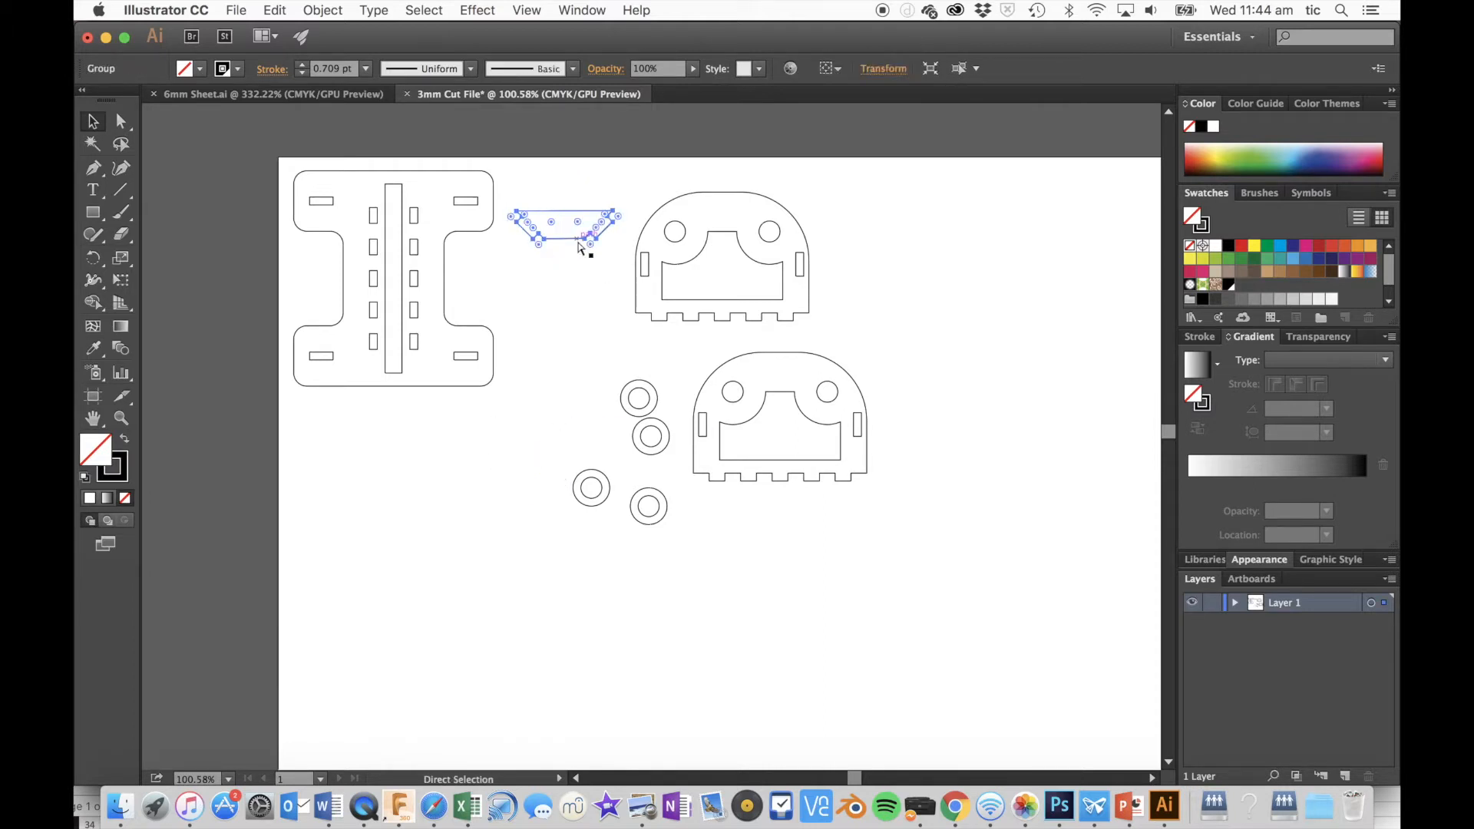
key(super+v)
key(super+v)
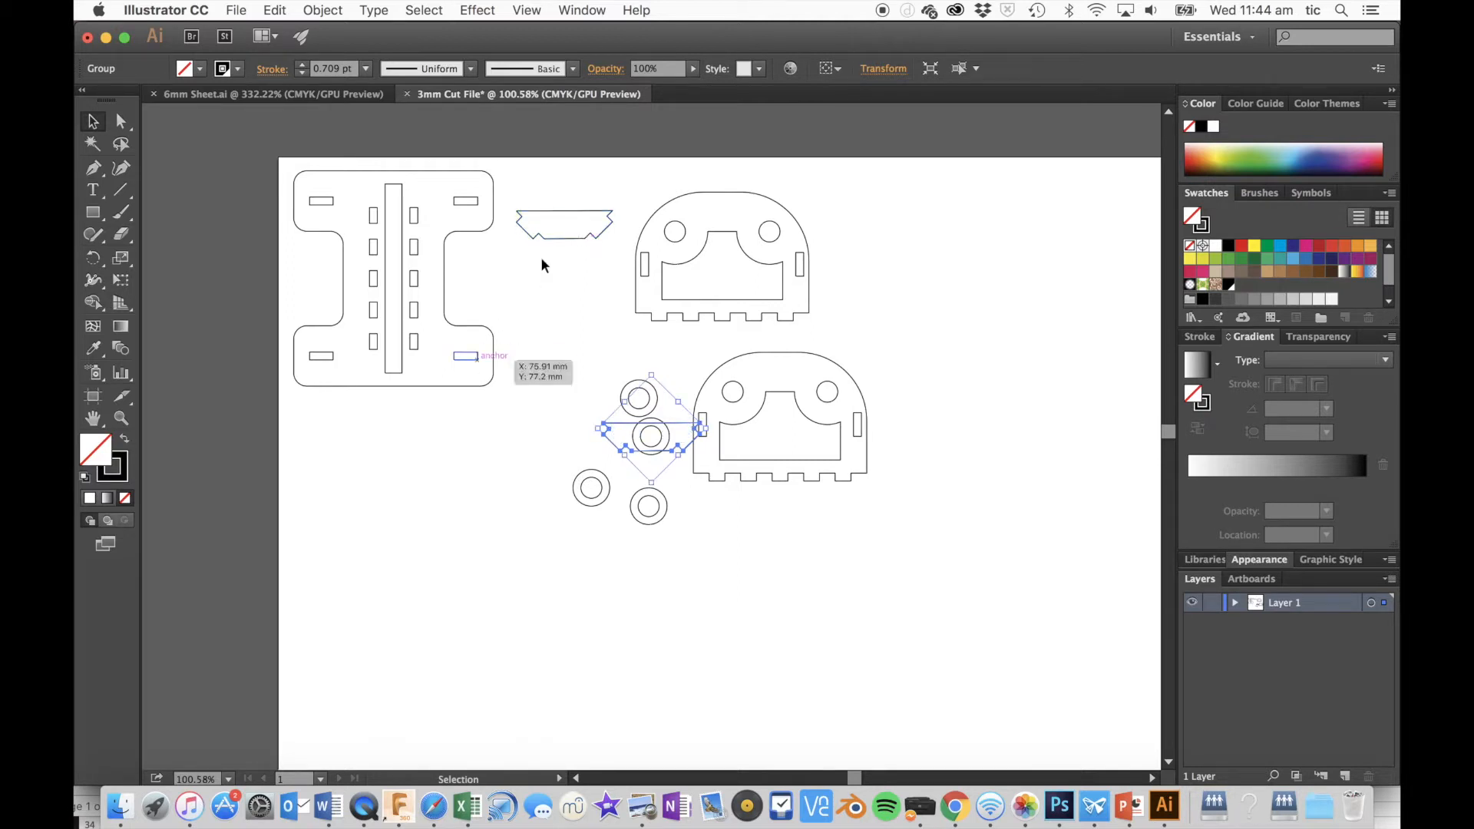
click(577, 212)
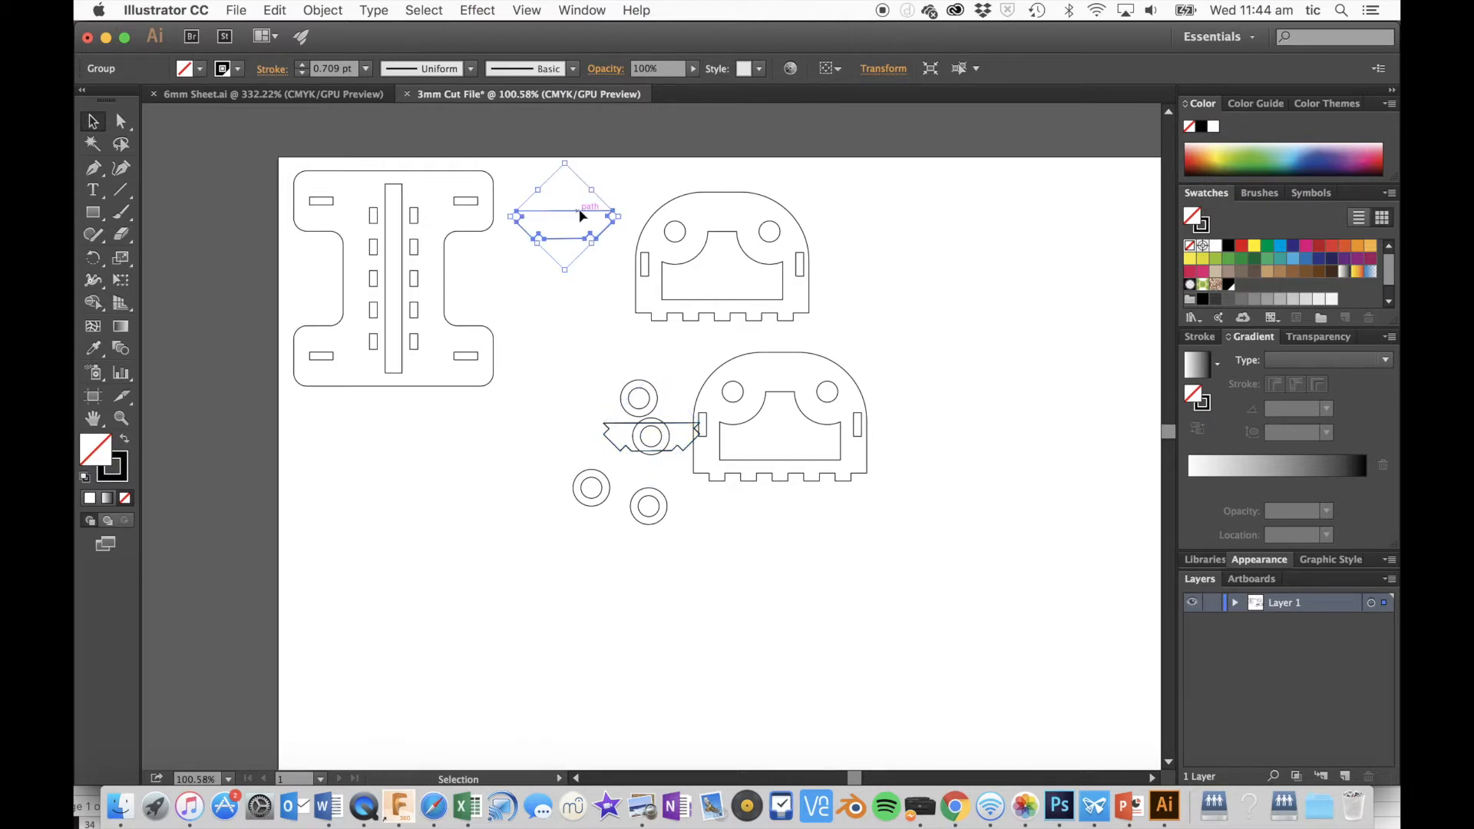
drag(582, 208, 568, 180)
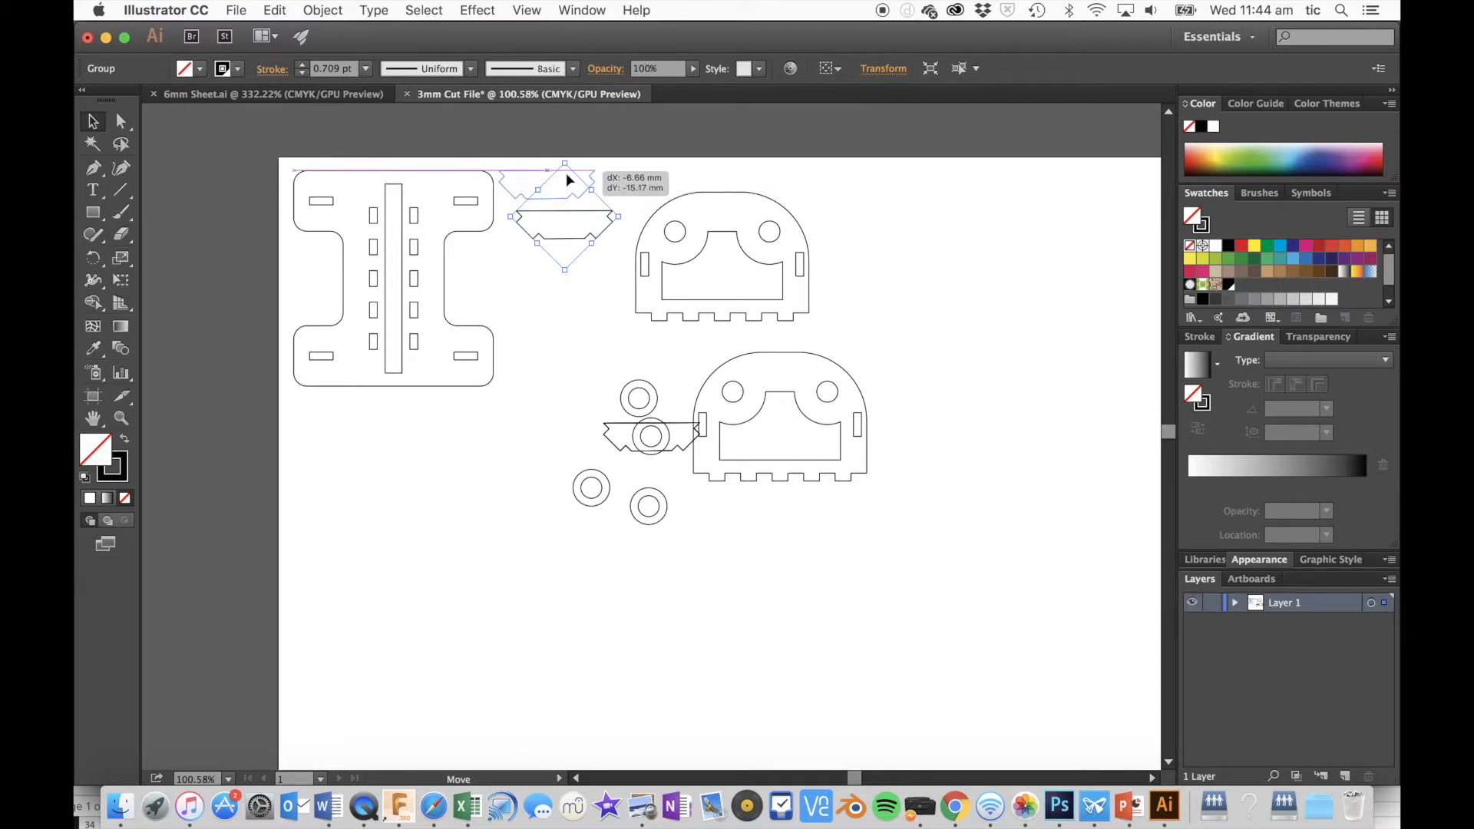
drag(590, 244, 590, 244)
Stack the three pasted braces closely below the original horizontal brace to form a column of four beside the base
click(671, 370)
click(675, 423)
drag(675, 427, 568, 215)
key(super+z)
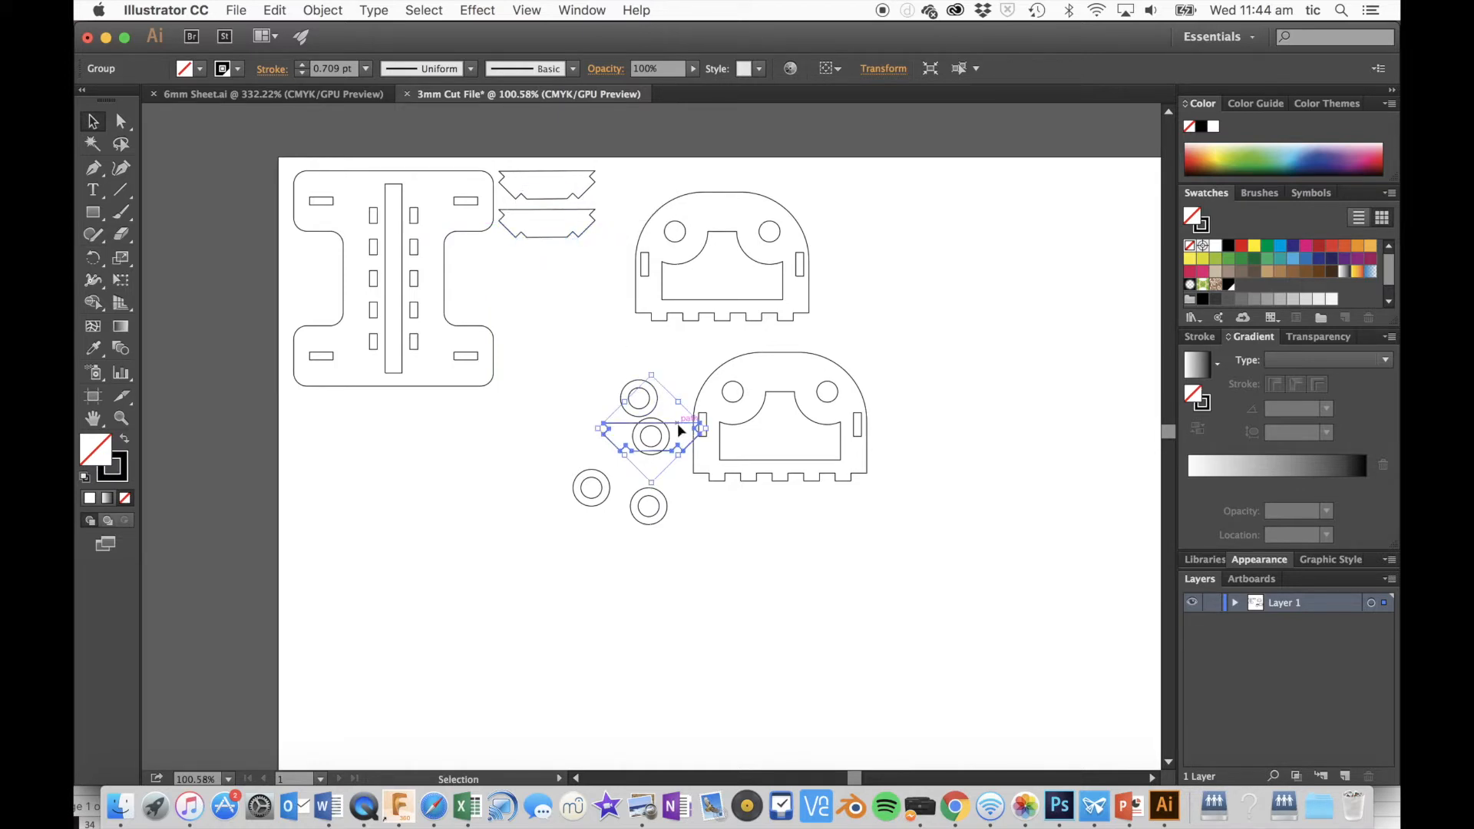
drag(677, 422, 574, 247)
double_click(683, 422)
scroll(531, 465, down, 3)
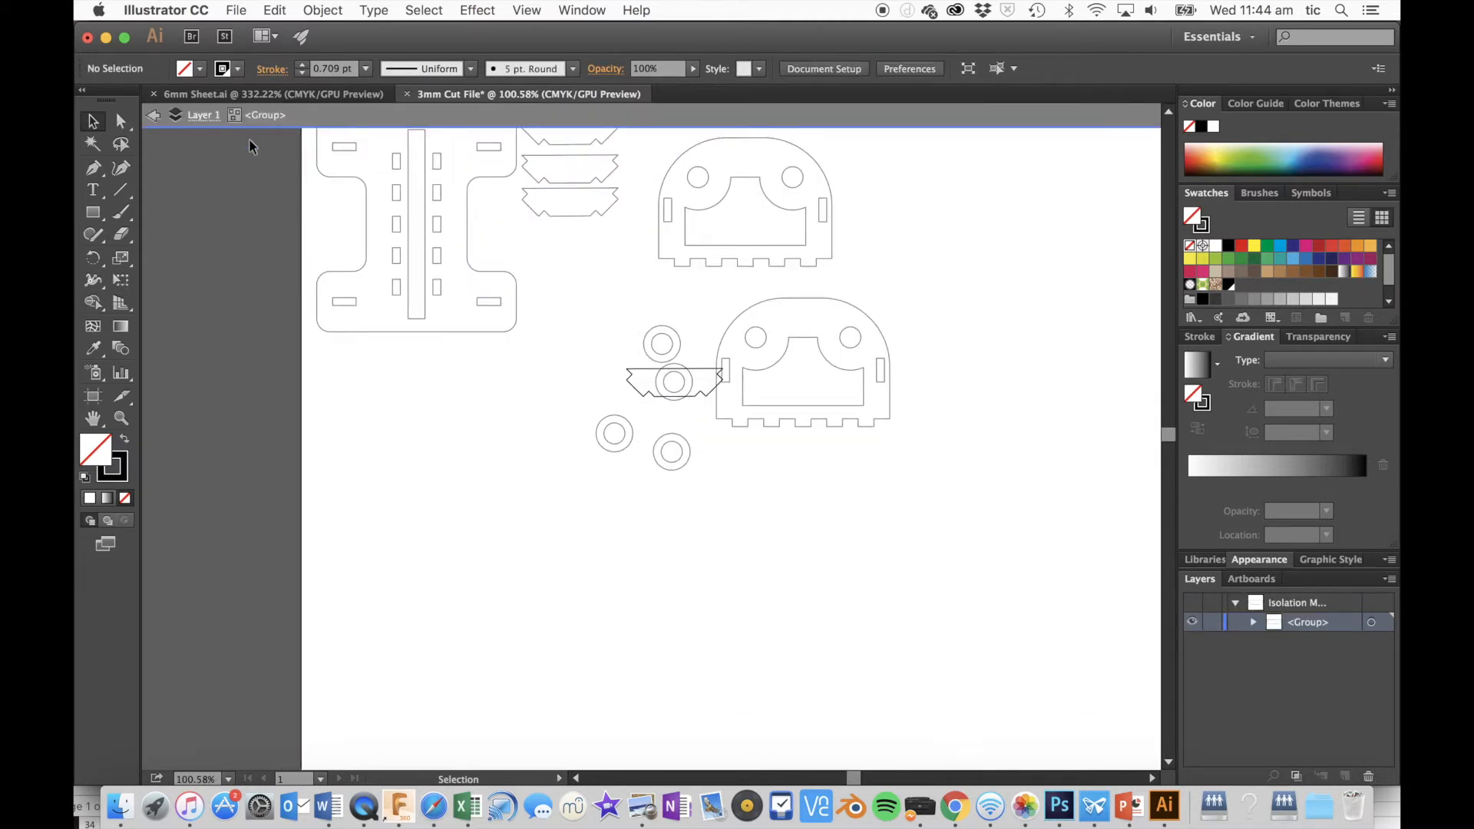
click(206, 115)
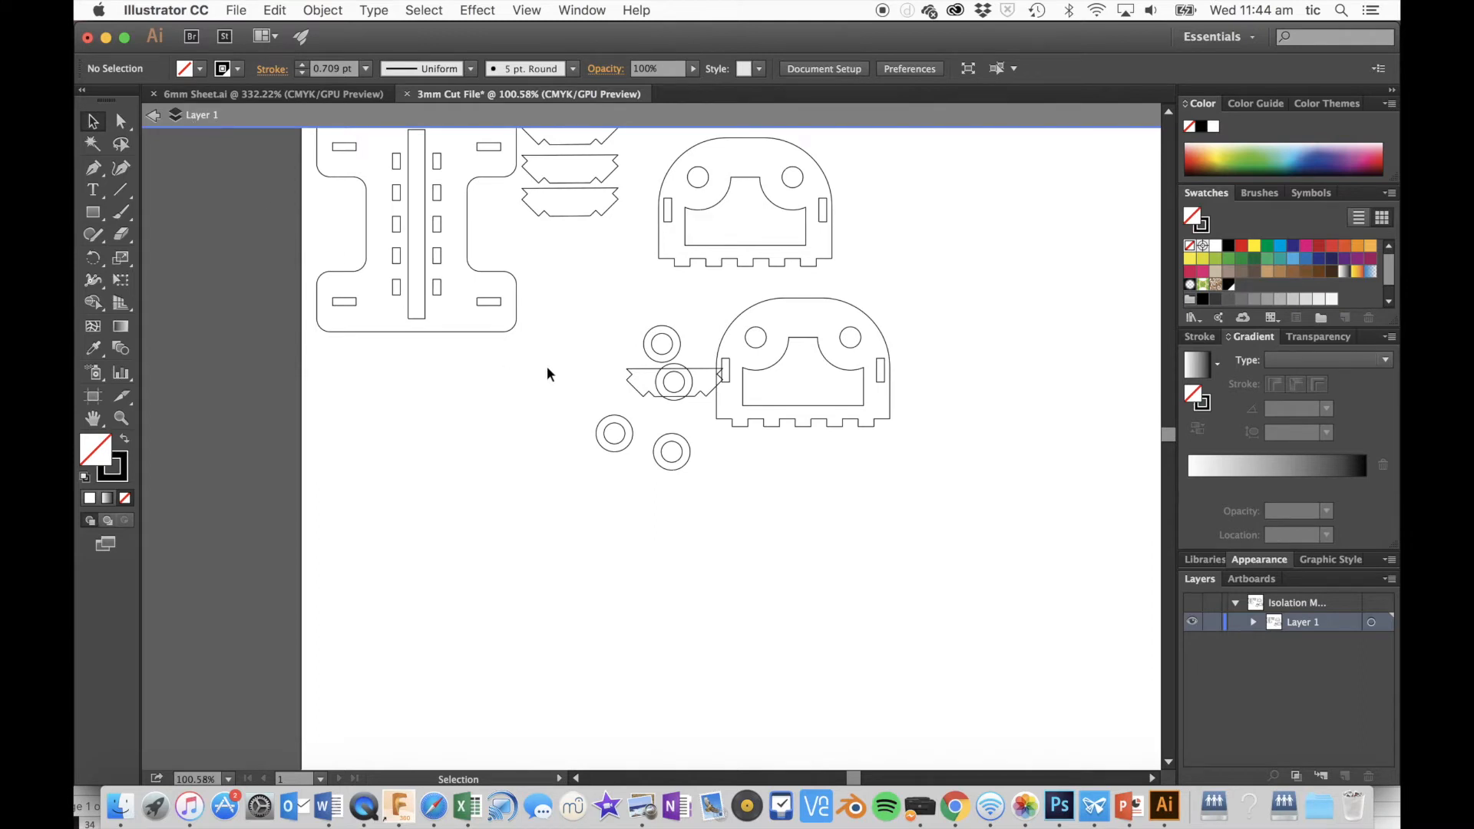
click(649, 374)
drag(644, 367, 541, 221)
click(560, 312)
scroll(560, 312, up, 5)
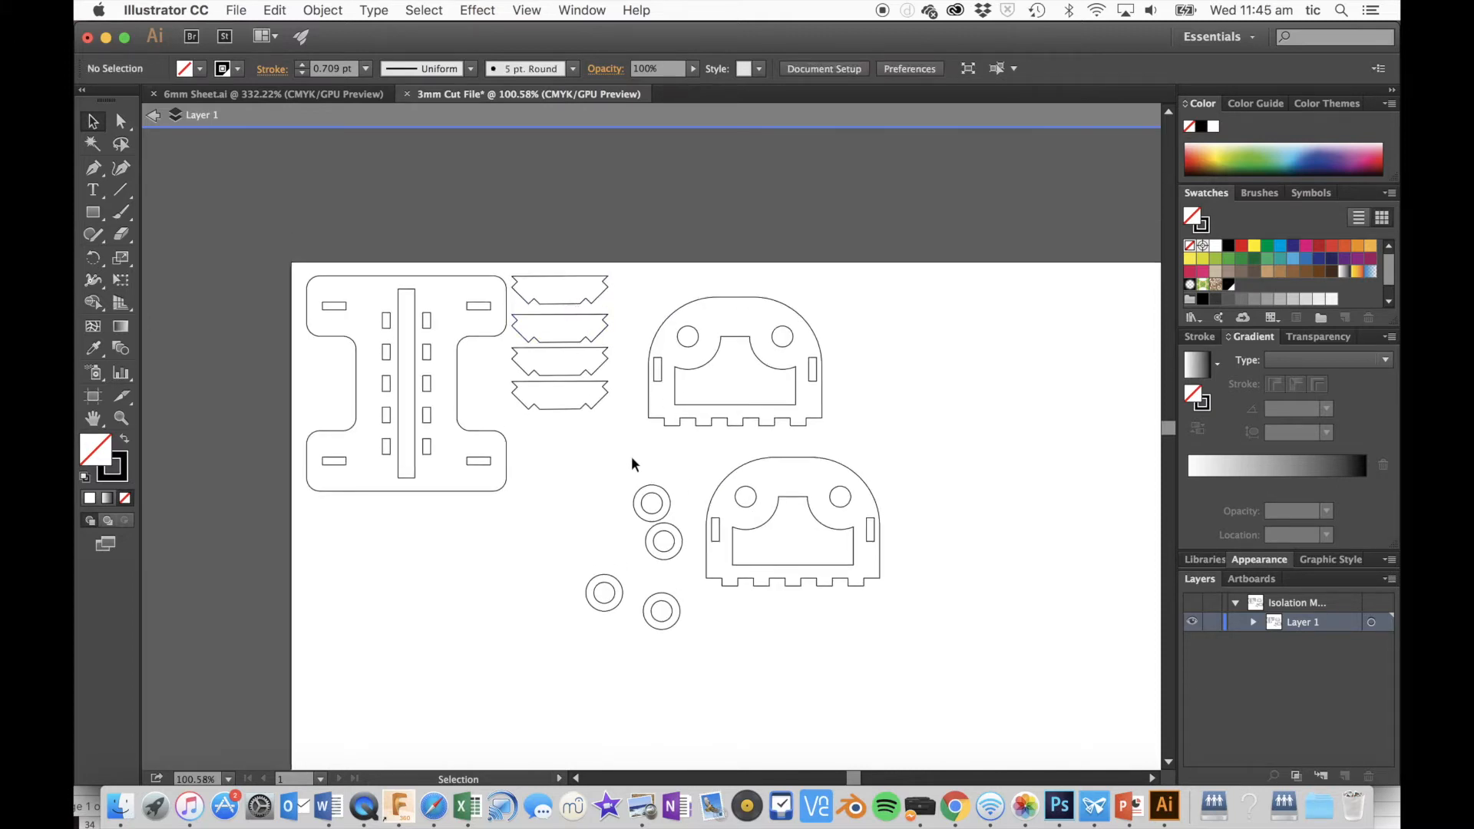
Move the first upright close beside the brace column near the artboard's upper edge, and the second upright directly beneath it
click(741, 297)
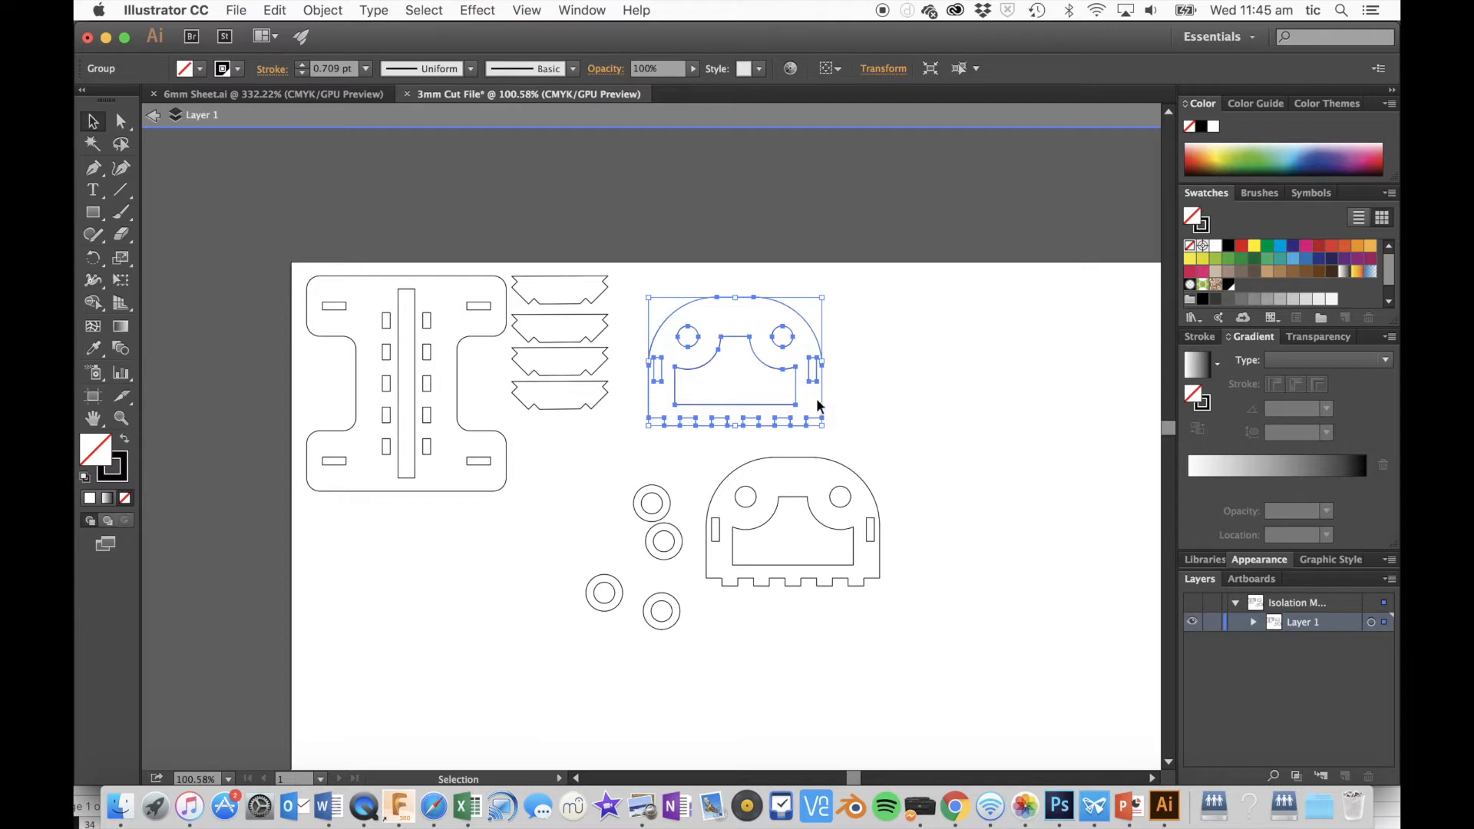
drag(823, 395, 795, 380)
click(878, 398)
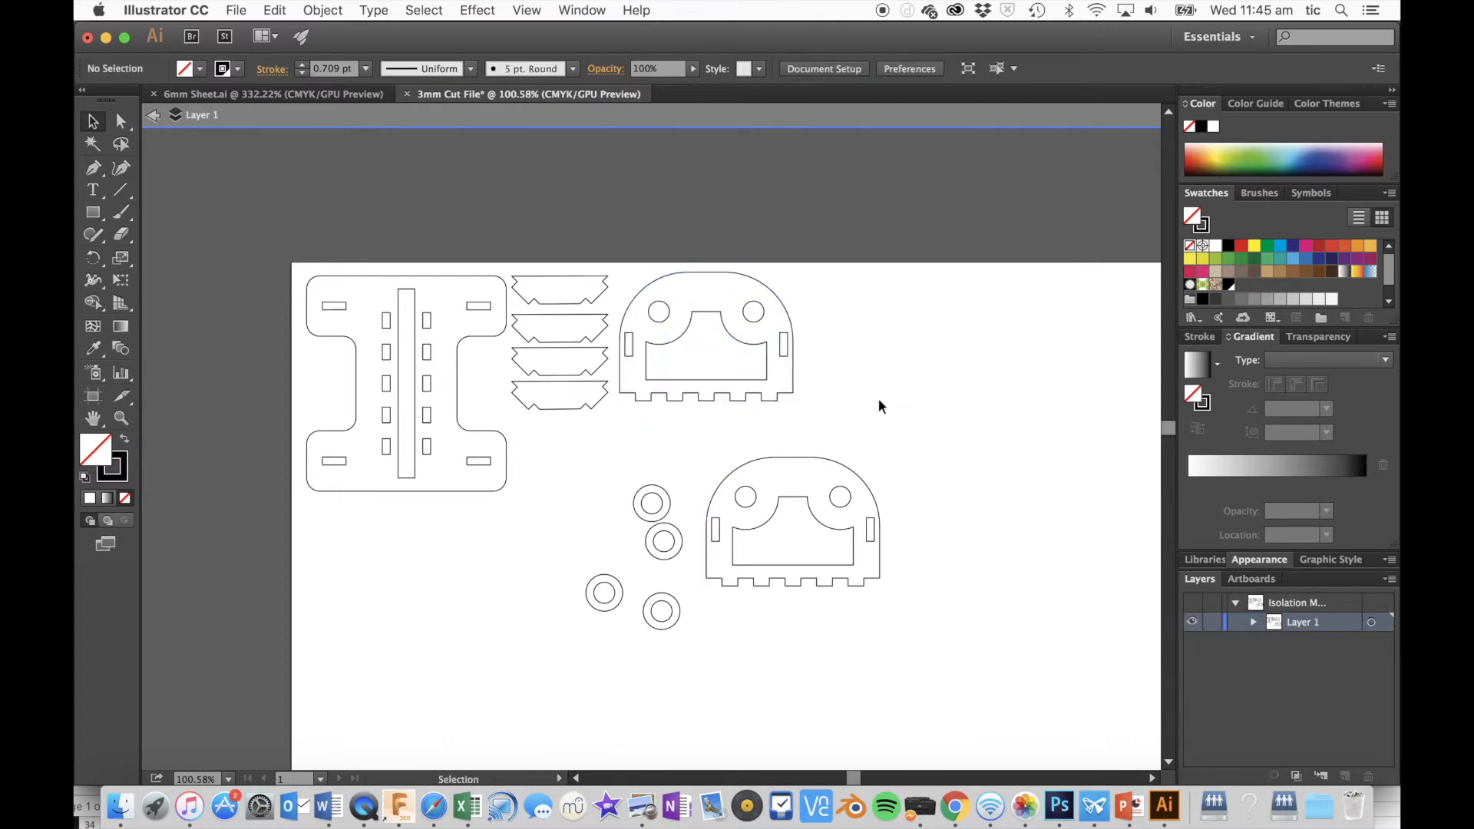
click(852, 470)
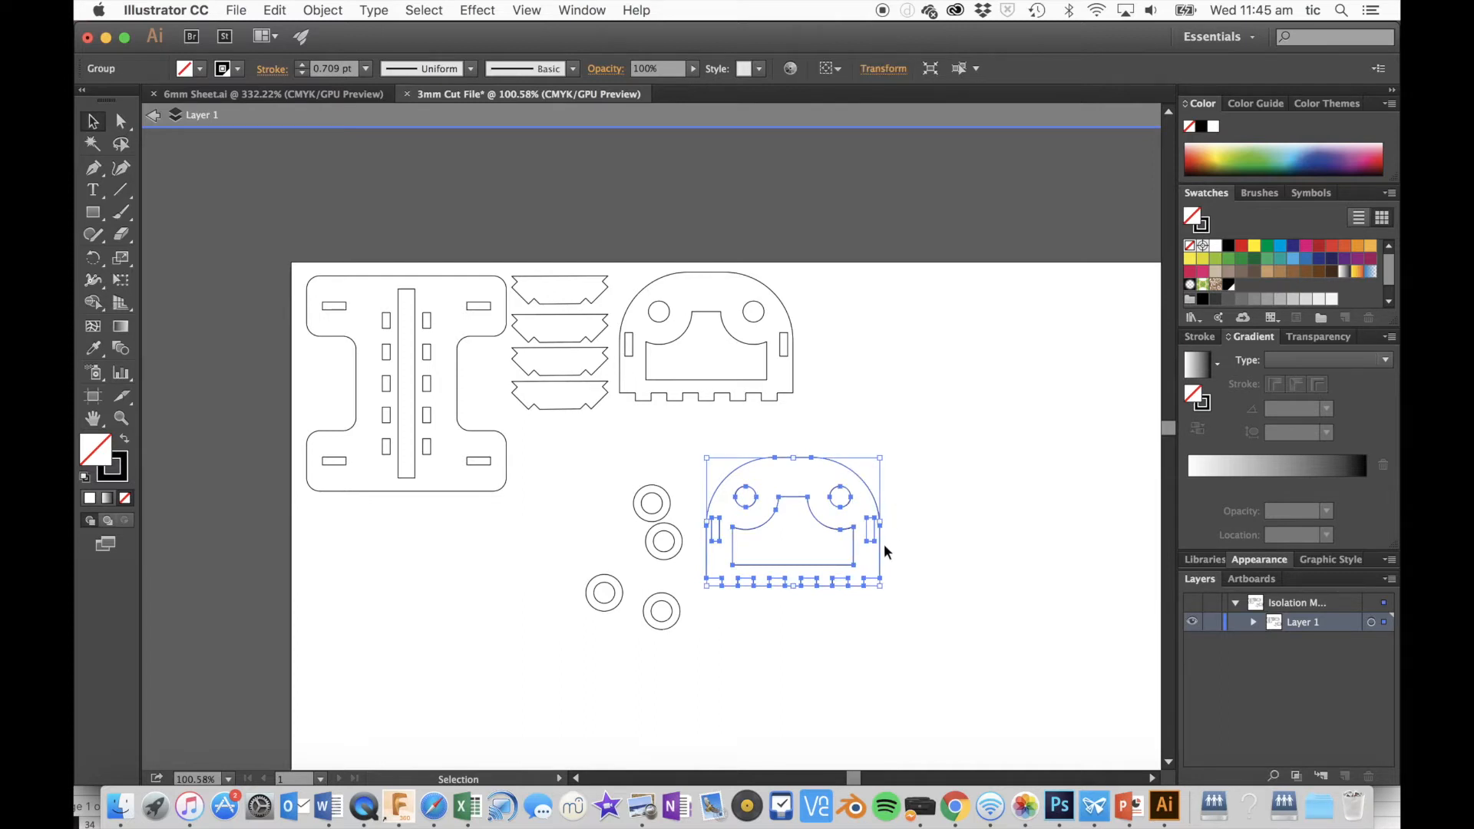
drag(880, 546, 799, 500)
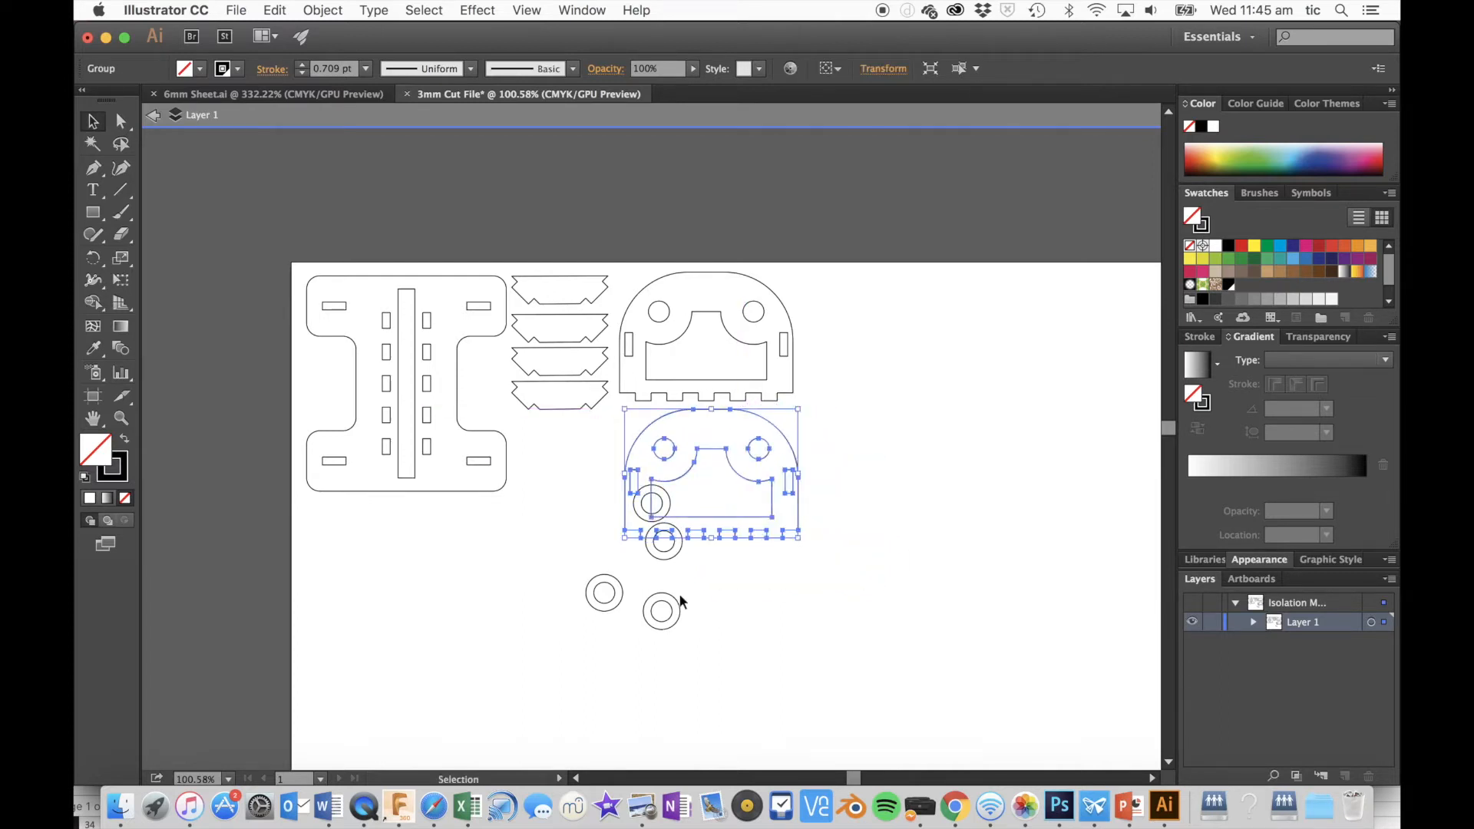
Nest the two lowest washers one above the other in the base's recess facing the braces
click(673, 601)
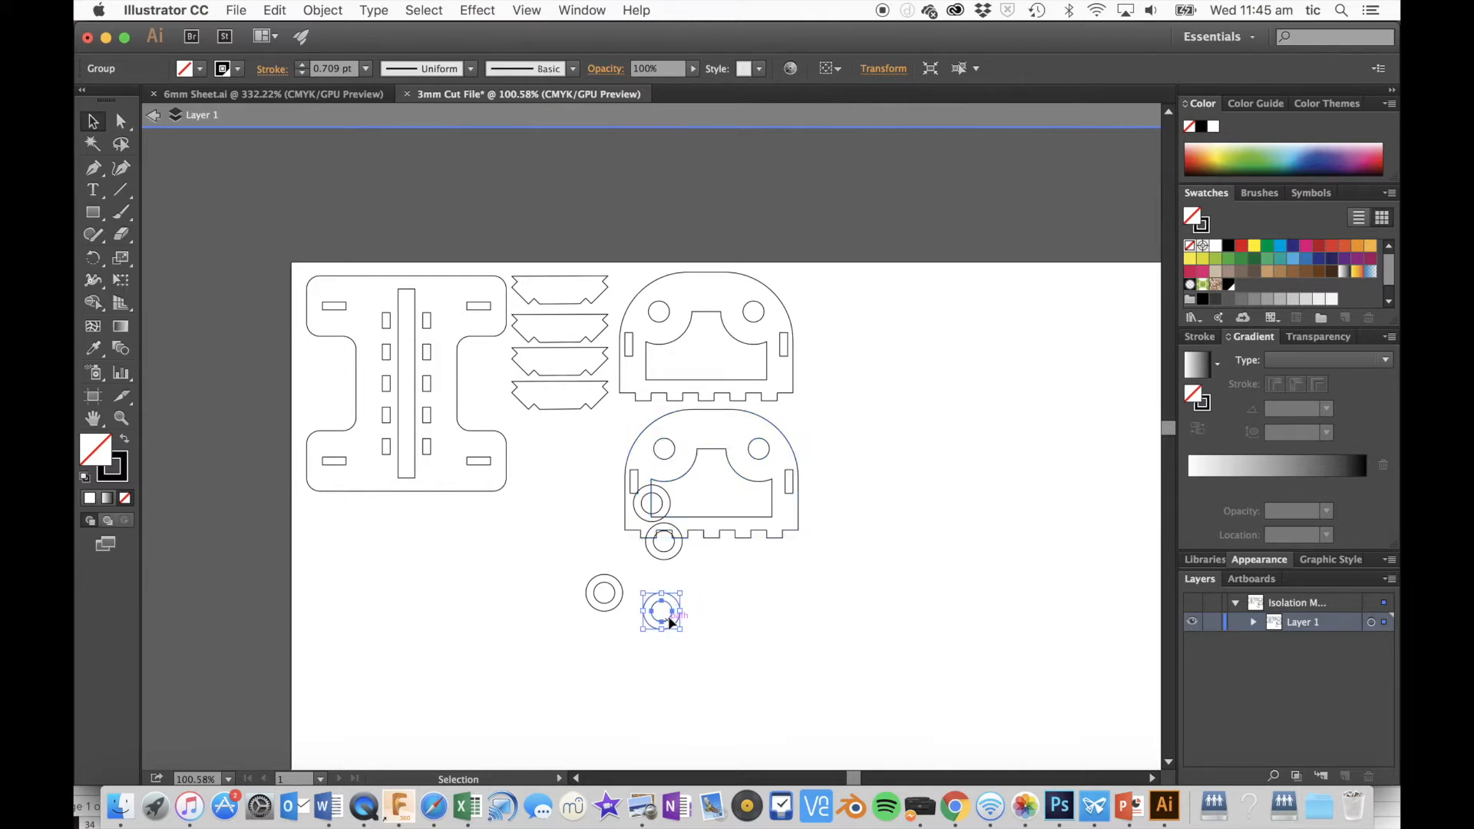
drag(671, 623, 483, 378)
click(571, 596)
click(607, 608)
drag(610, 608, 495, 425)
Nest the remaining two washers one above the other in the base's opposite side recess, clear of the second upright
click(649, 511)
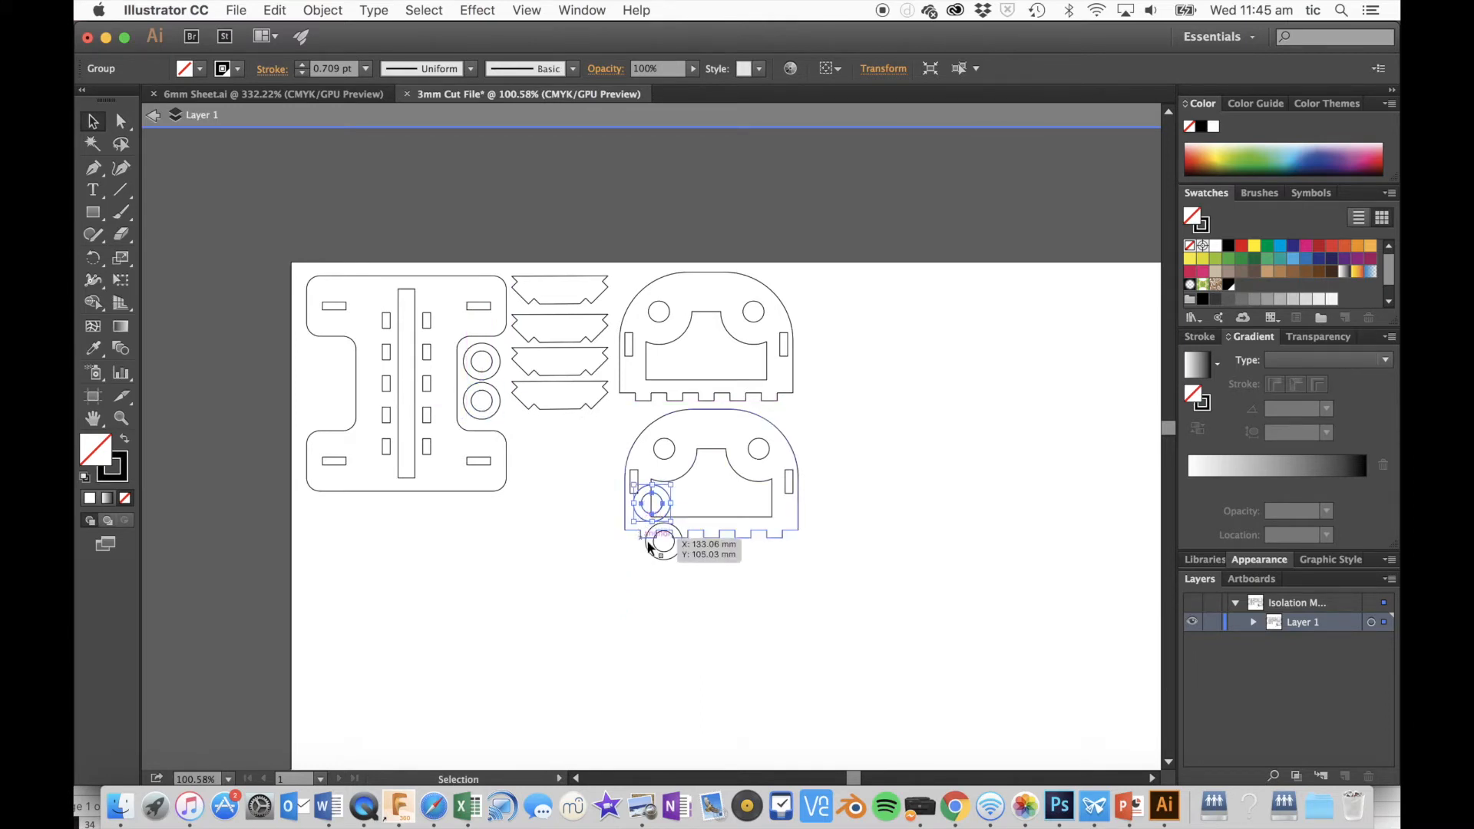
drag(638, 523, 322, 382)
click(510, 552)
click(671, 561)
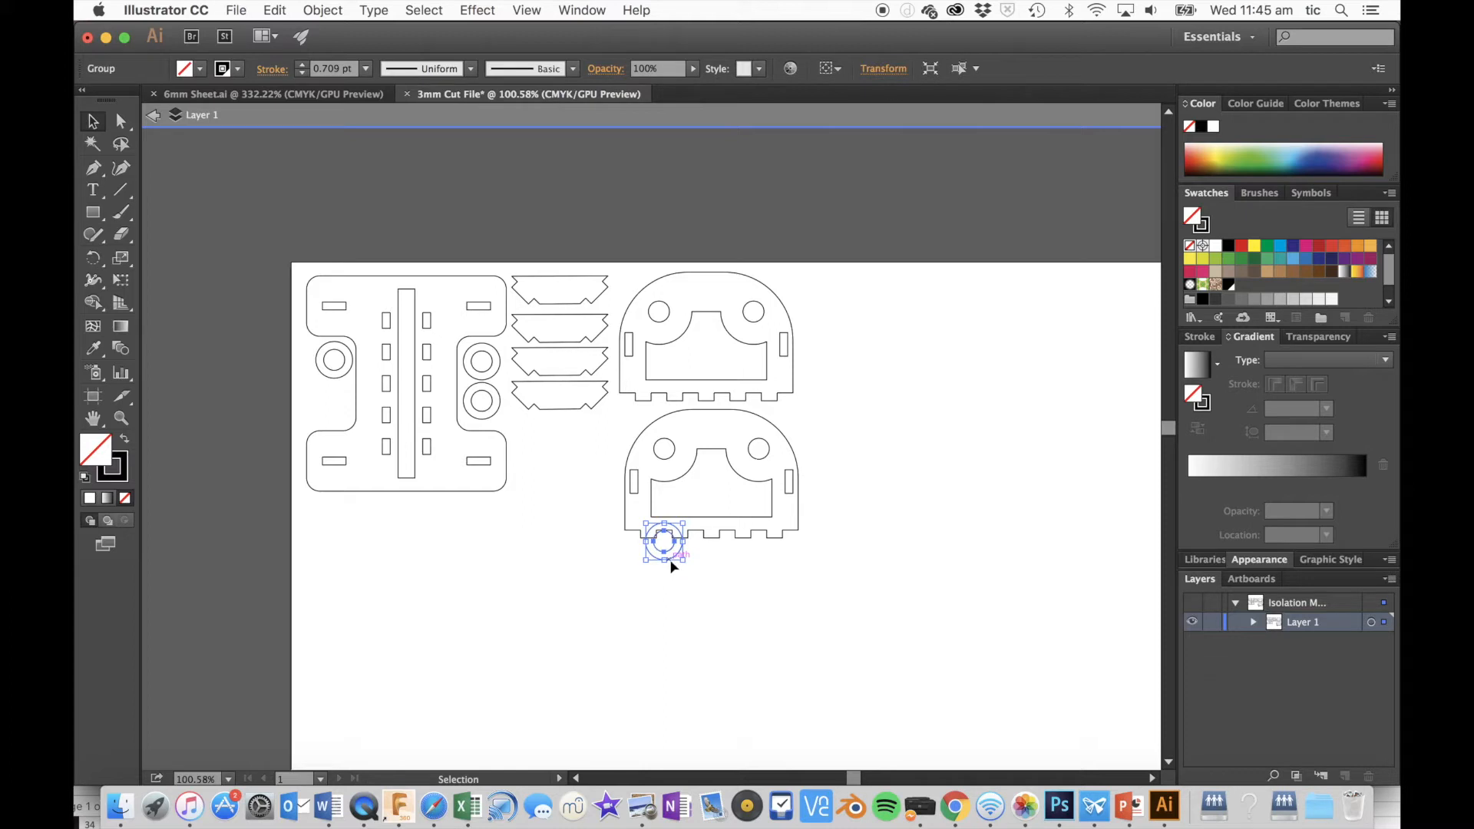
drag(673, 563, 342, 423)
click(540, 542)
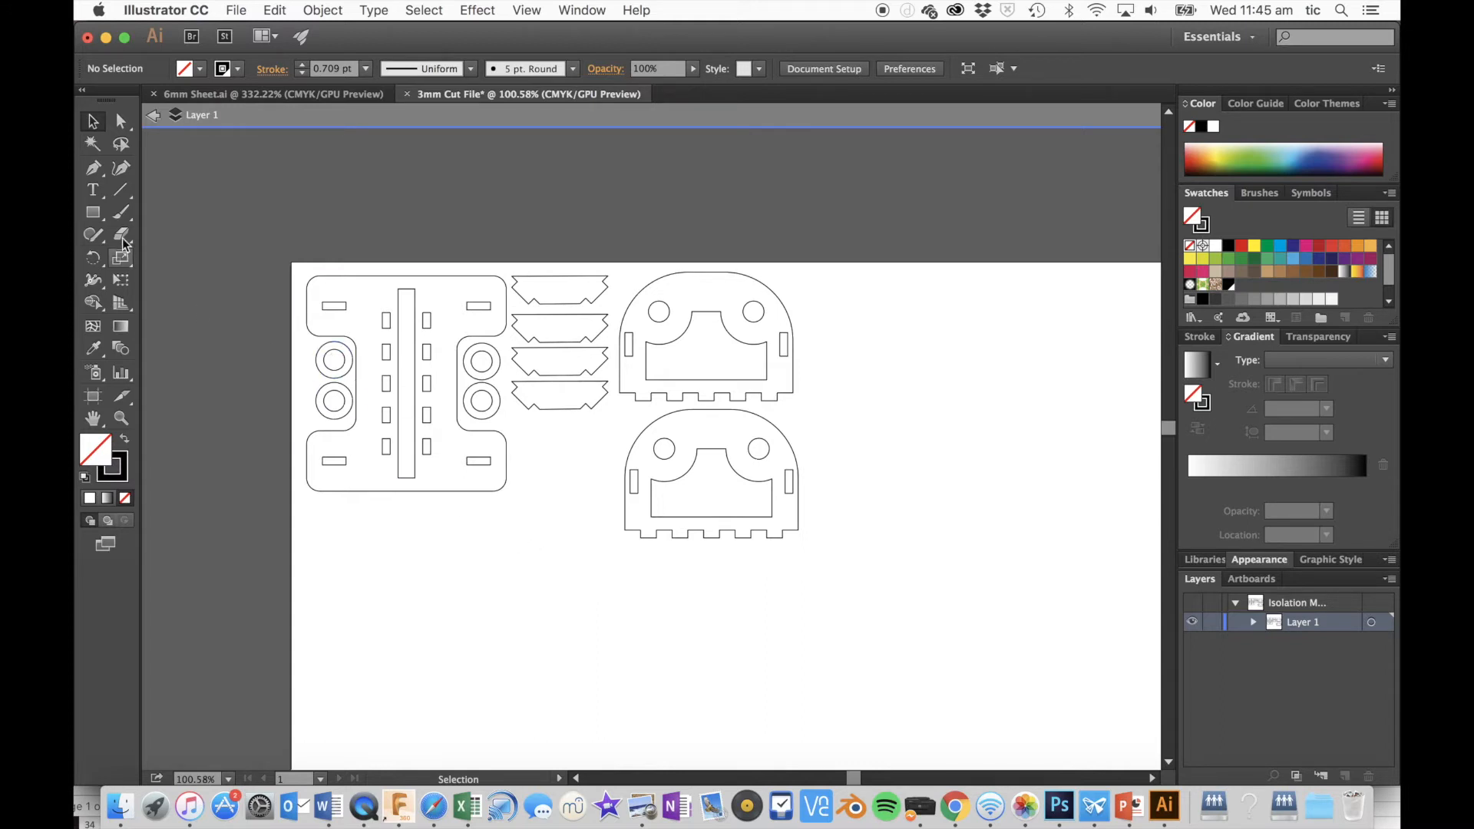
Add the text label "2:1 Gear System" in the empty area below the parts and set its font to Monaco
click(93, 191)
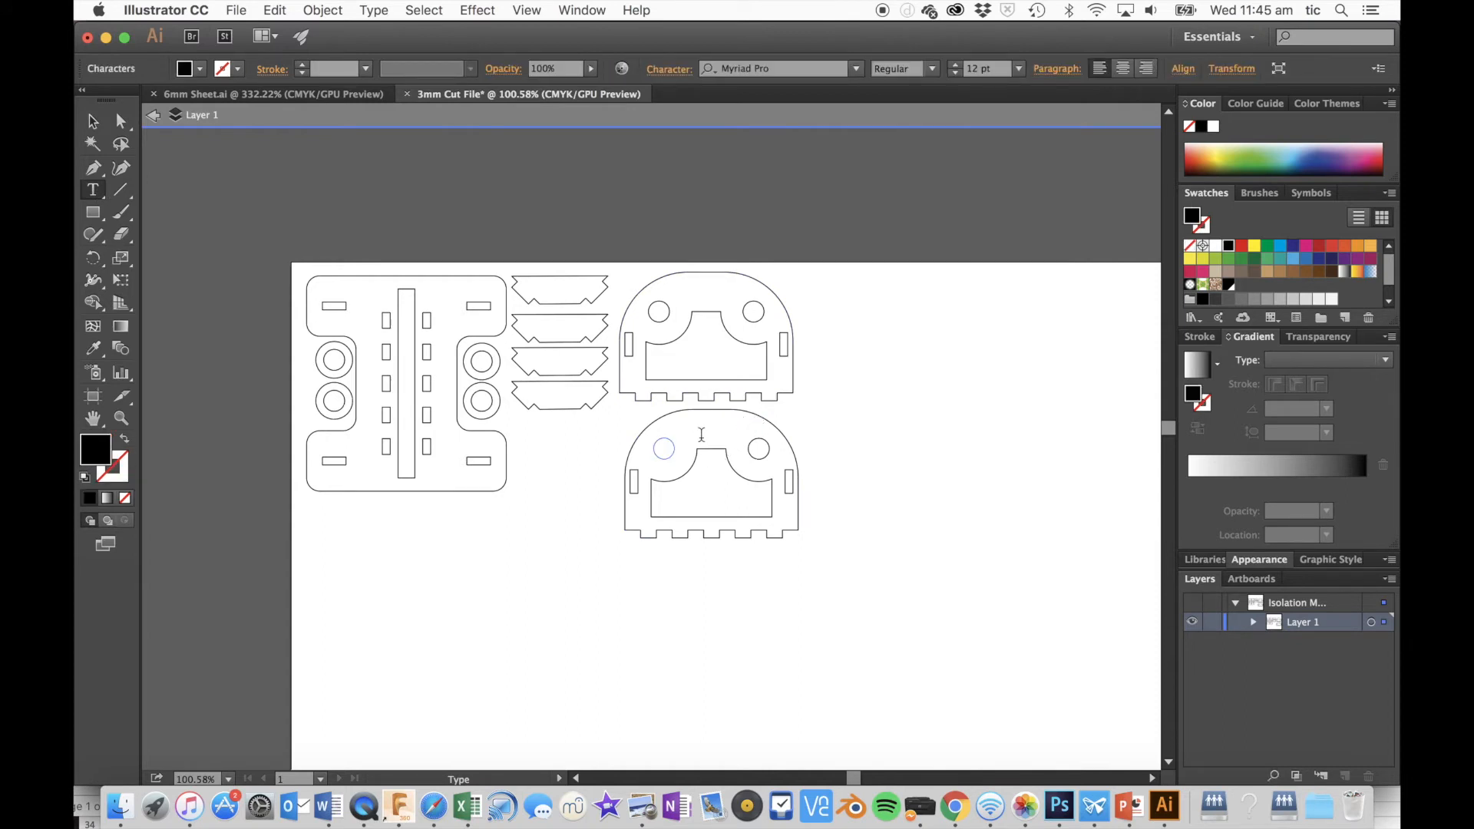
text(0)
key(super+z)
key(super+z)
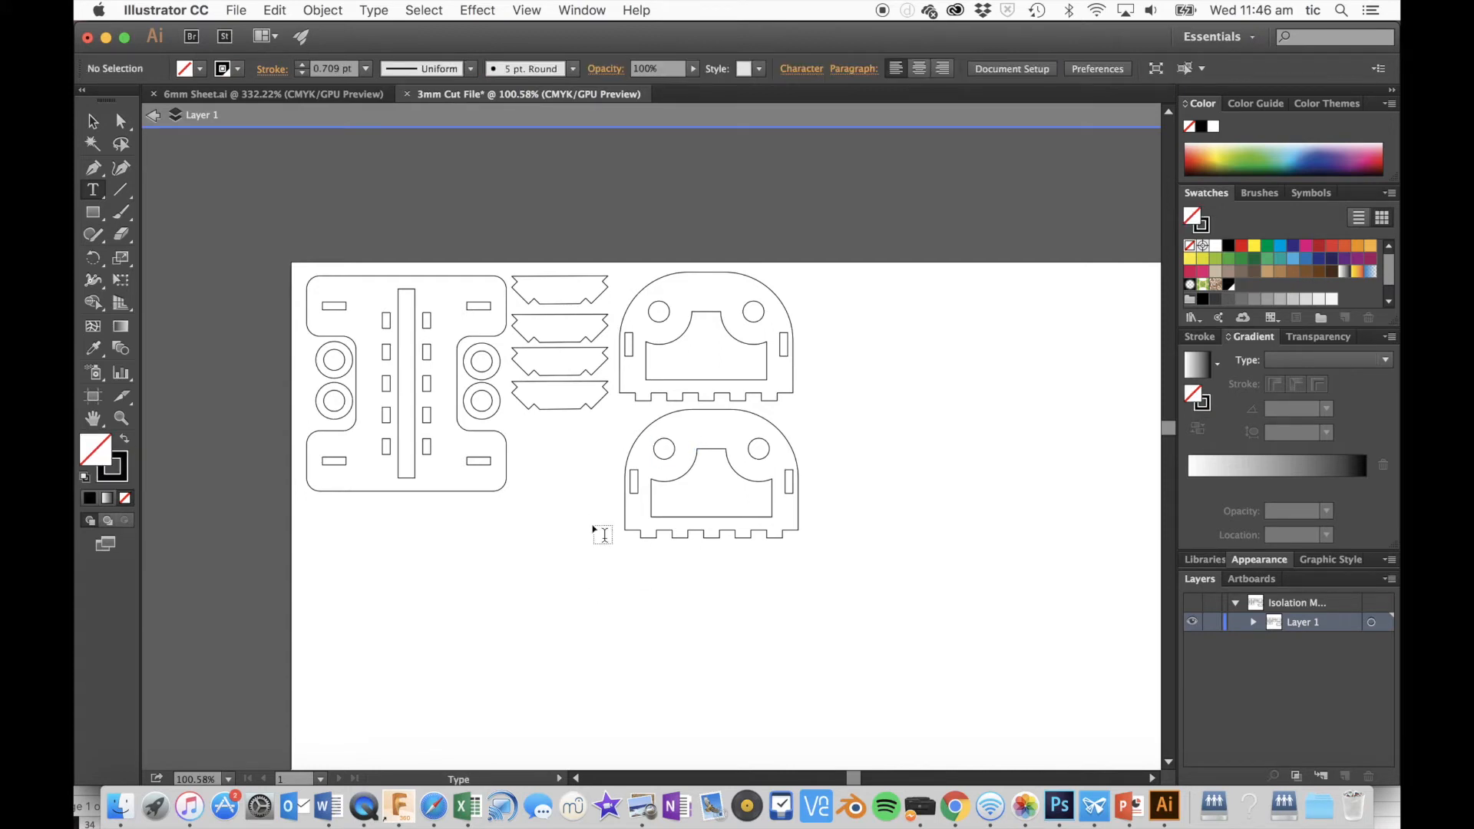
click(520, 573)
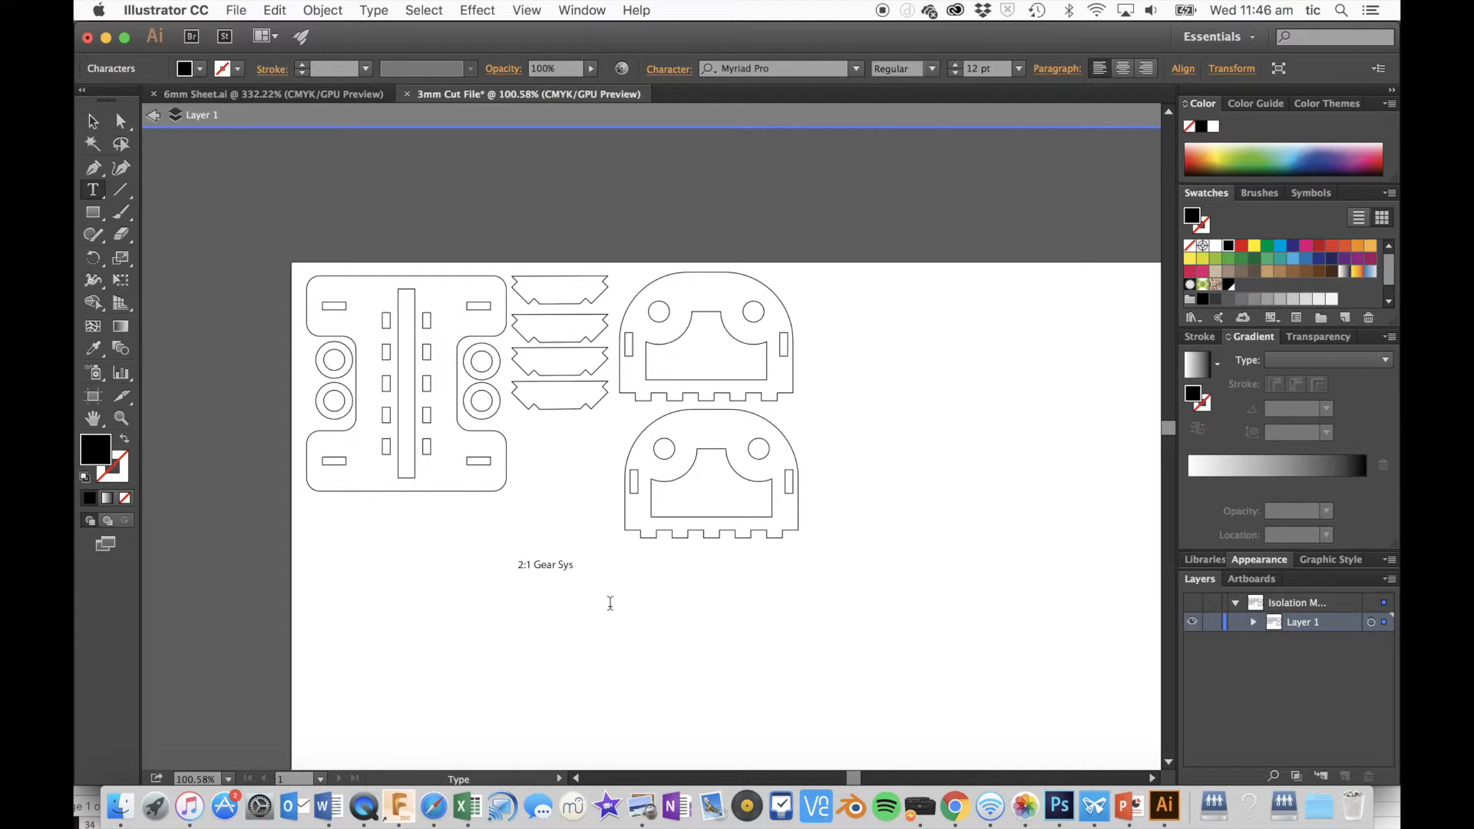
key(Escape)
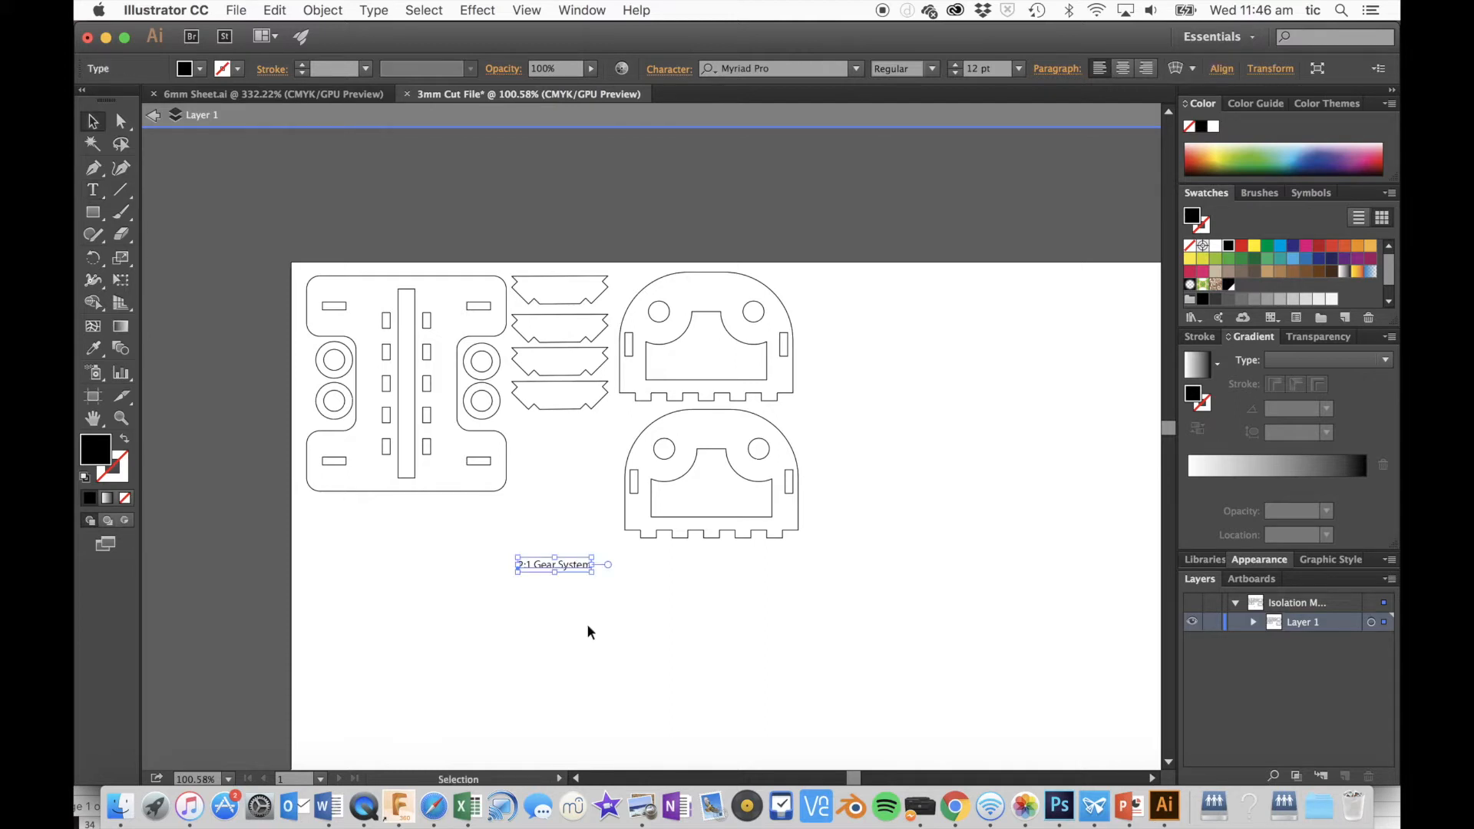
click(856, 69)
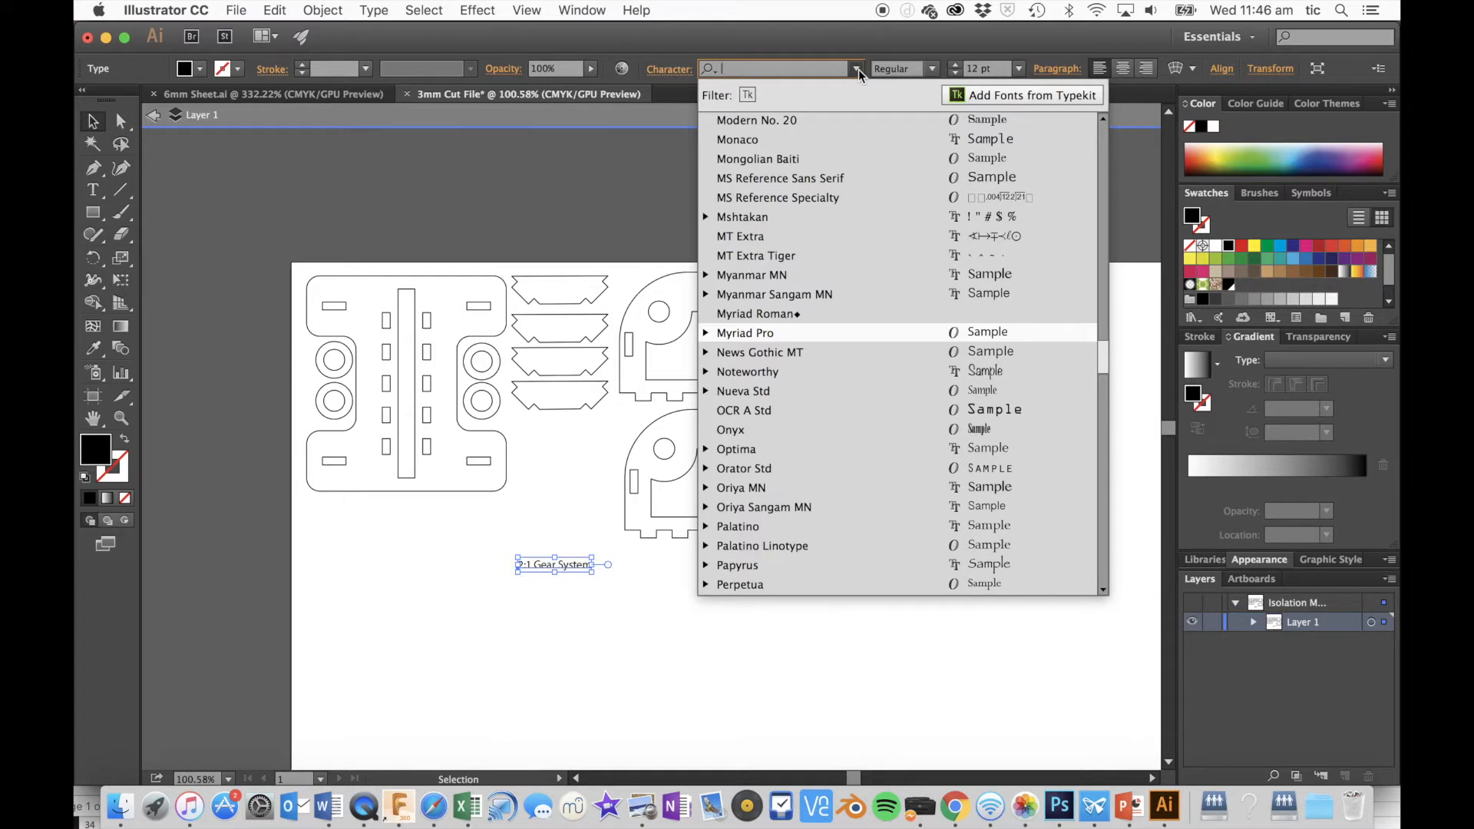
click(744, 139)
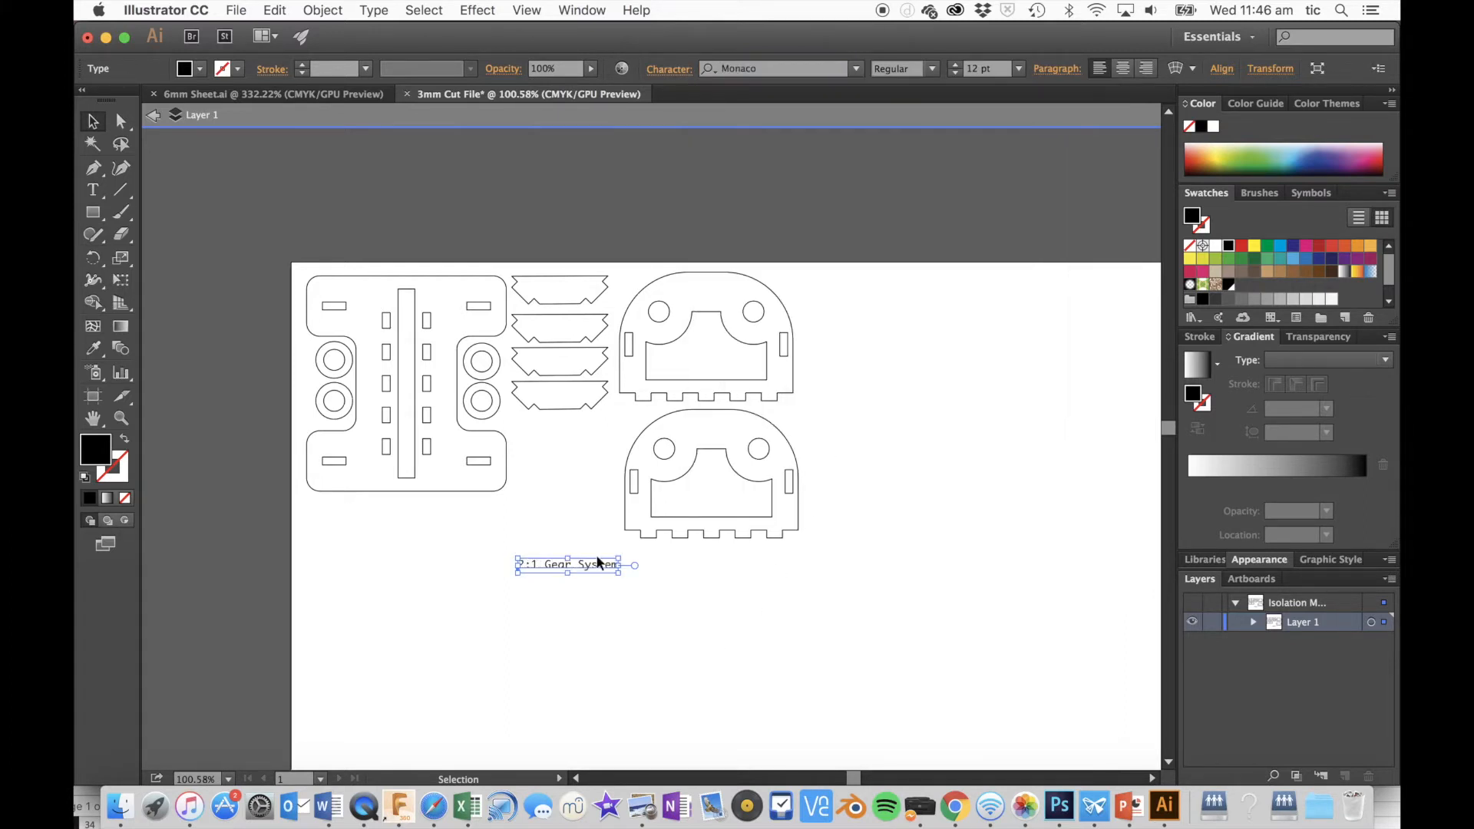
Move the "2:1 Gear System" label onto the first upright, centred between its arched edge and the two round holes
click(681, 395)
click(625, 616)
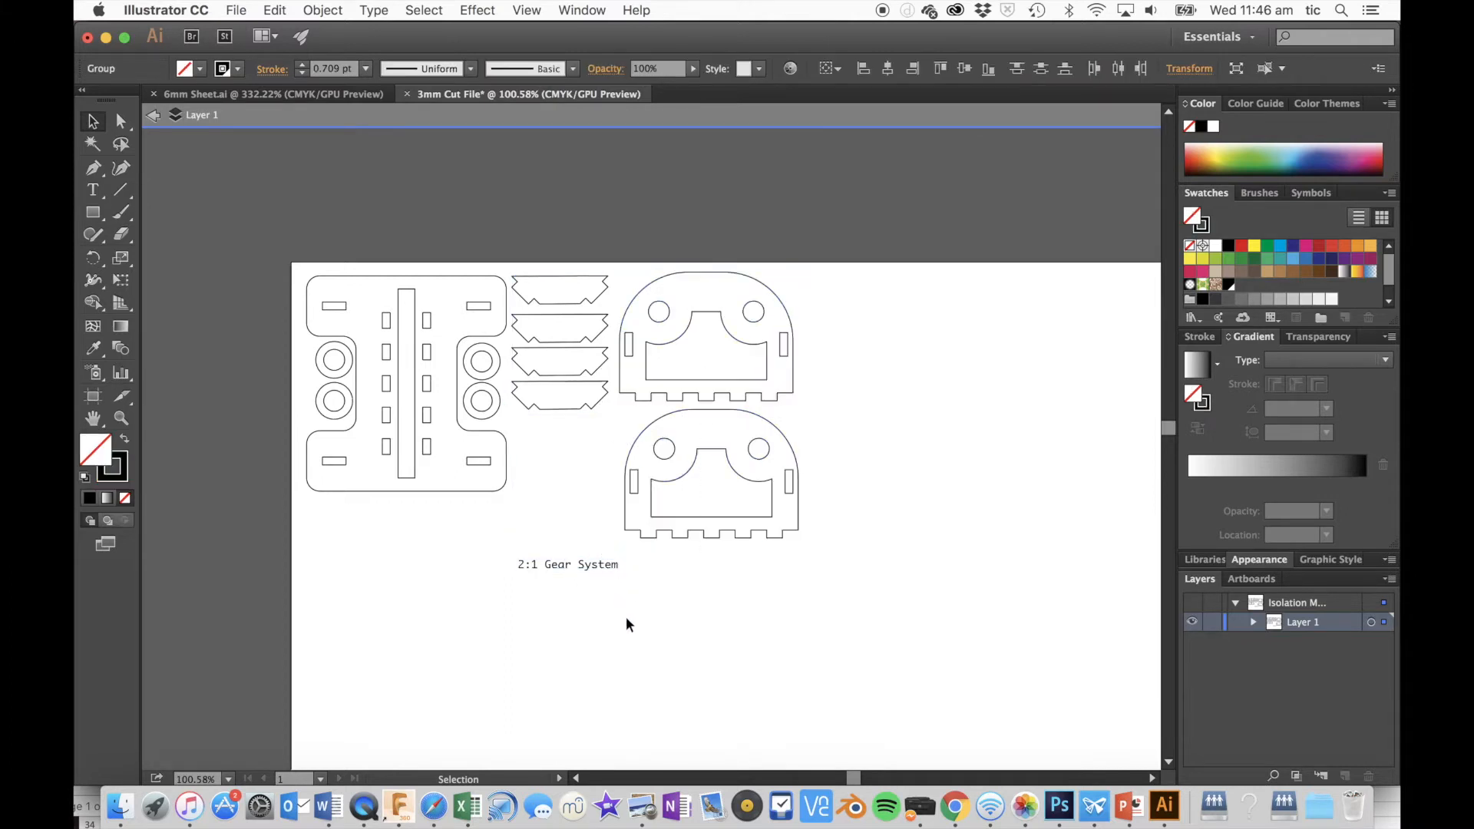
click(590, 563)
drag(579, 569, 721, 289)
alt+scroll(721, 289, up, 5)
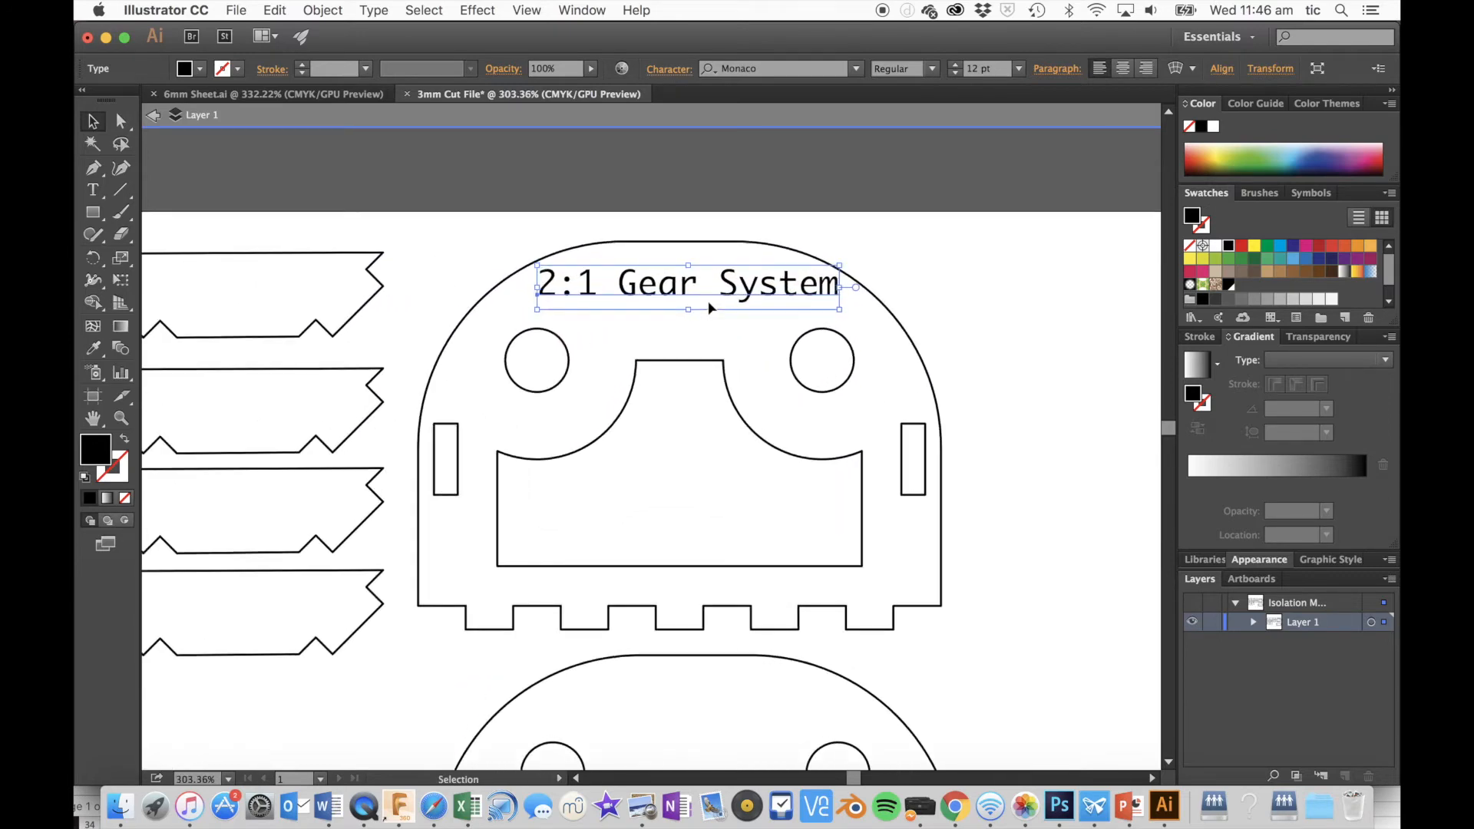
drag(710, 300, 704, 300)
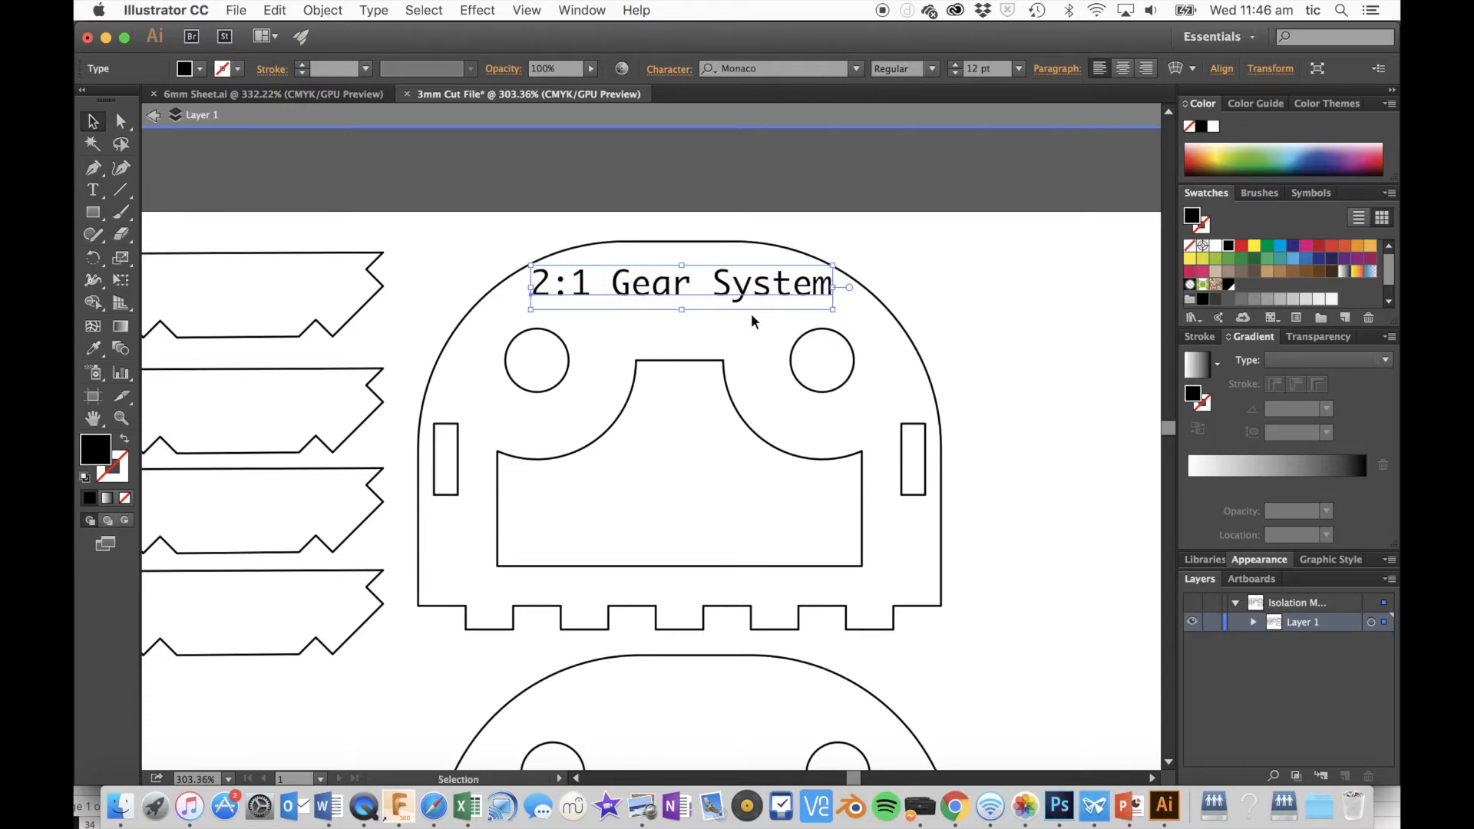
click(1041, 341)
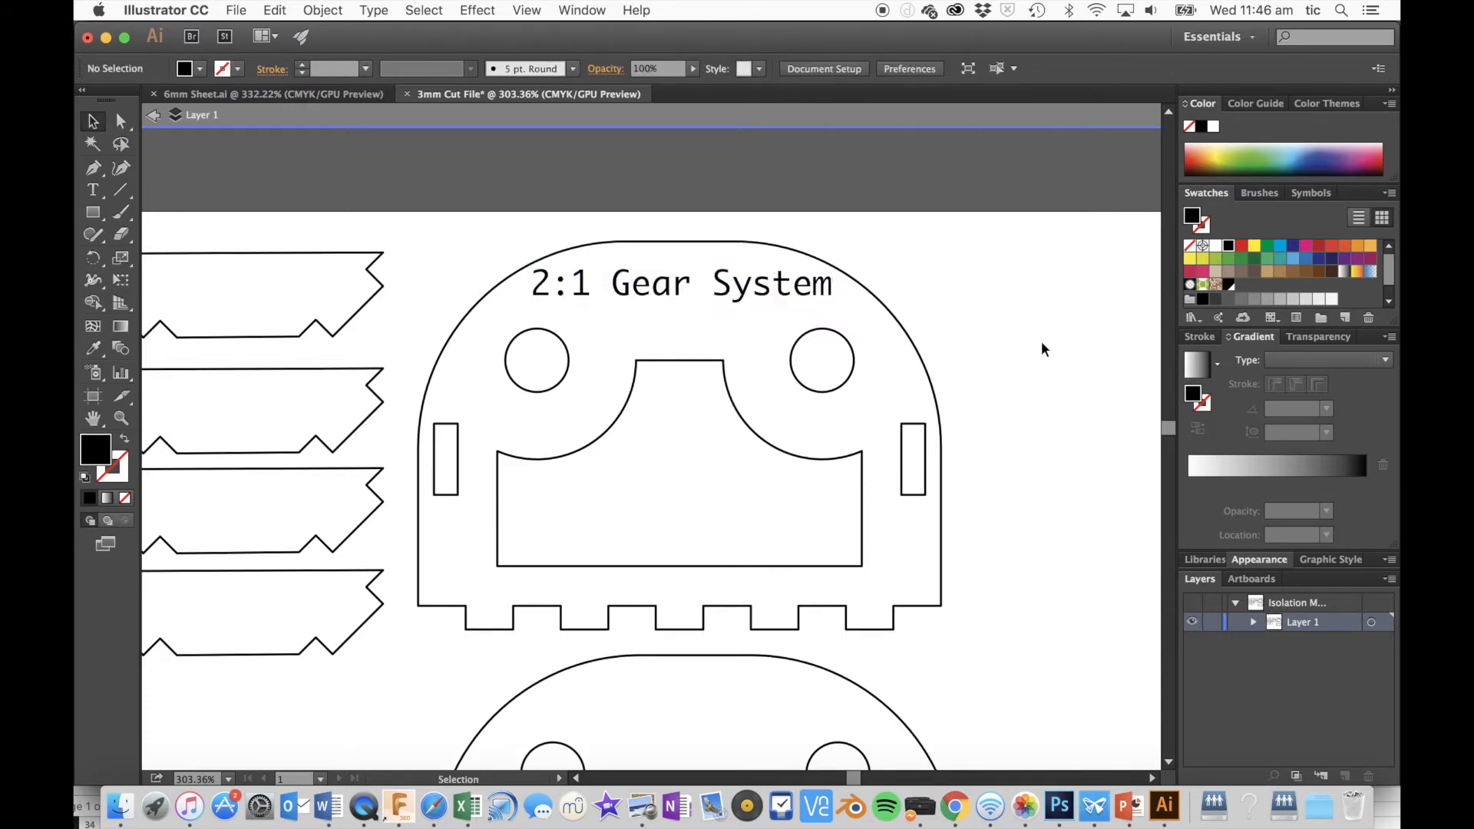
Give the "2:1 Gear System" label a red stroke and remove its fill
click(682, 295)
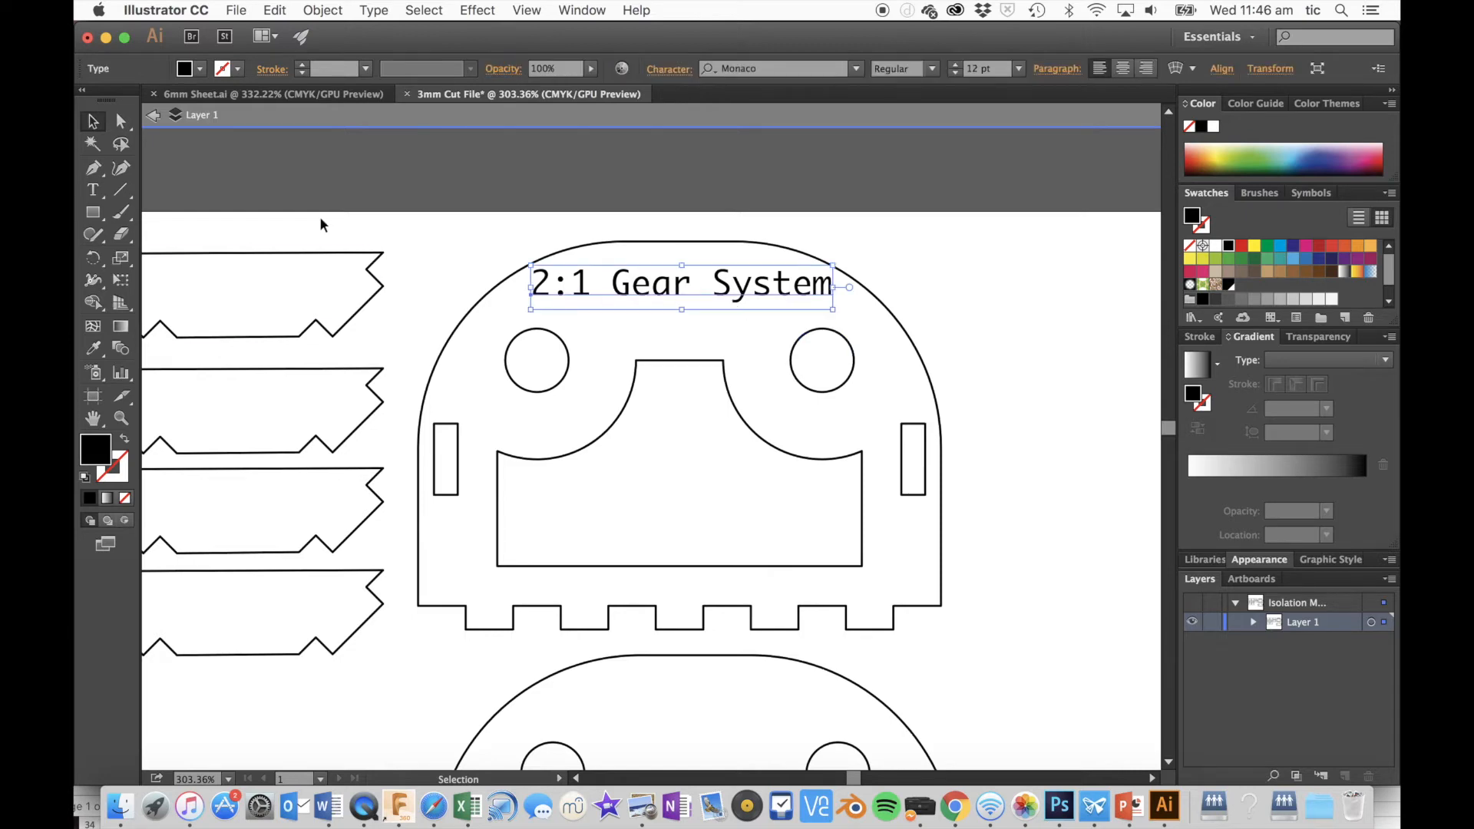
click(239, 70)
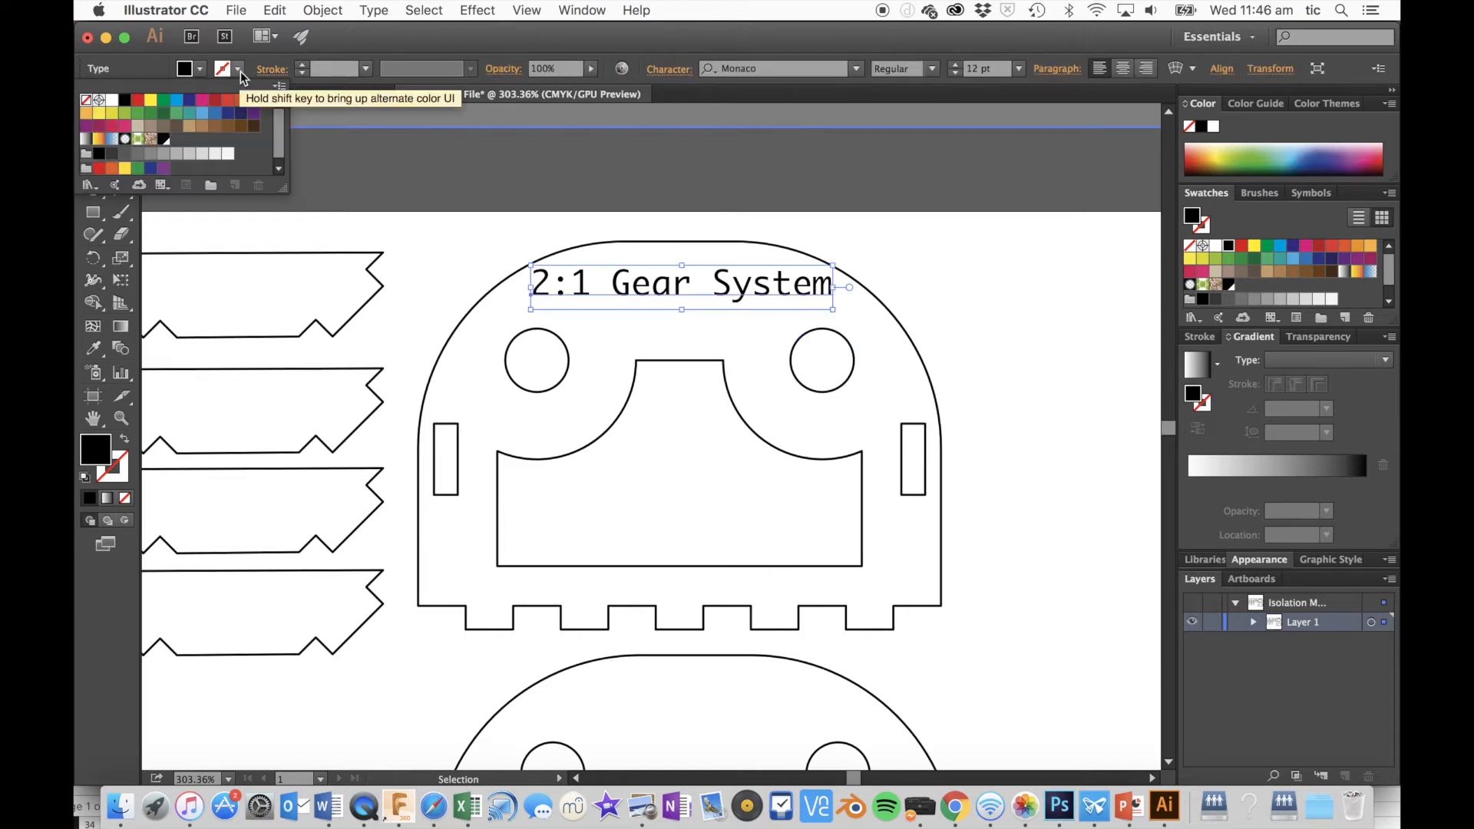
click(138, 105)
click(199, 70)
click(195, 73)
click(86, 99)
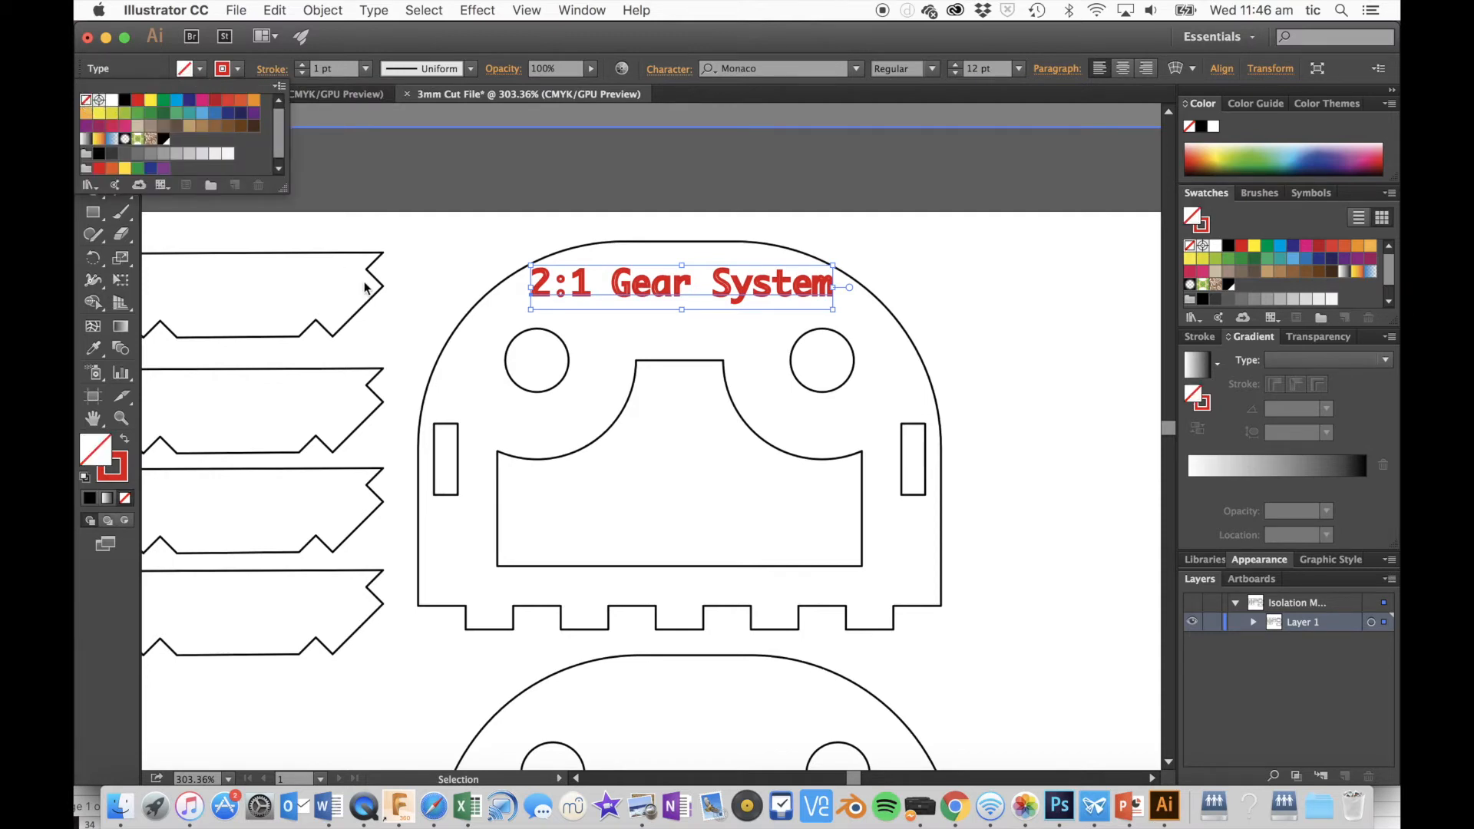
click(508, 270)
click(946, 283)
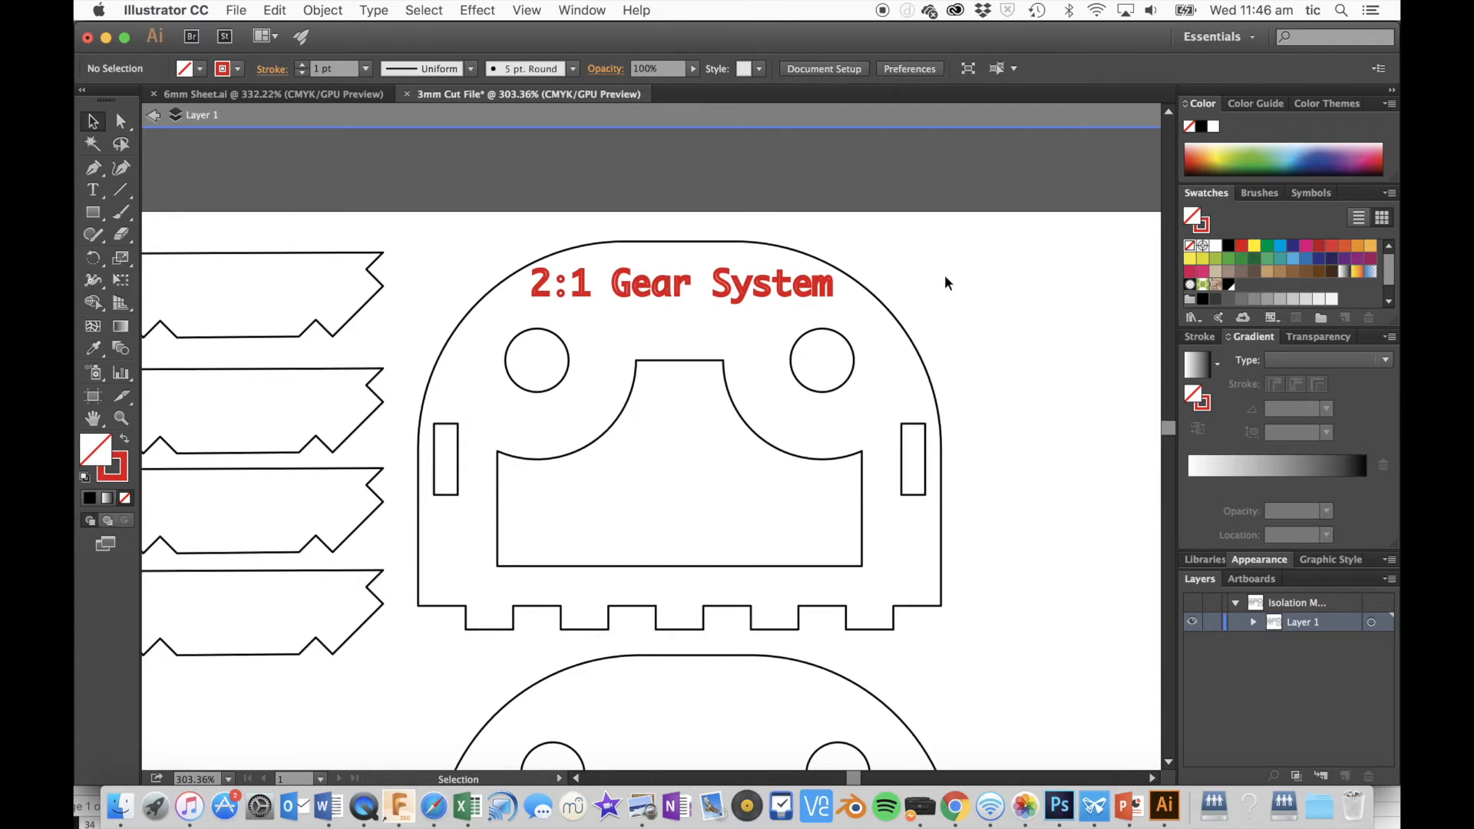
Convert the "2:1 Gear System" label on the first upright to outlines
alt+scroll(944, 274, down, 3)
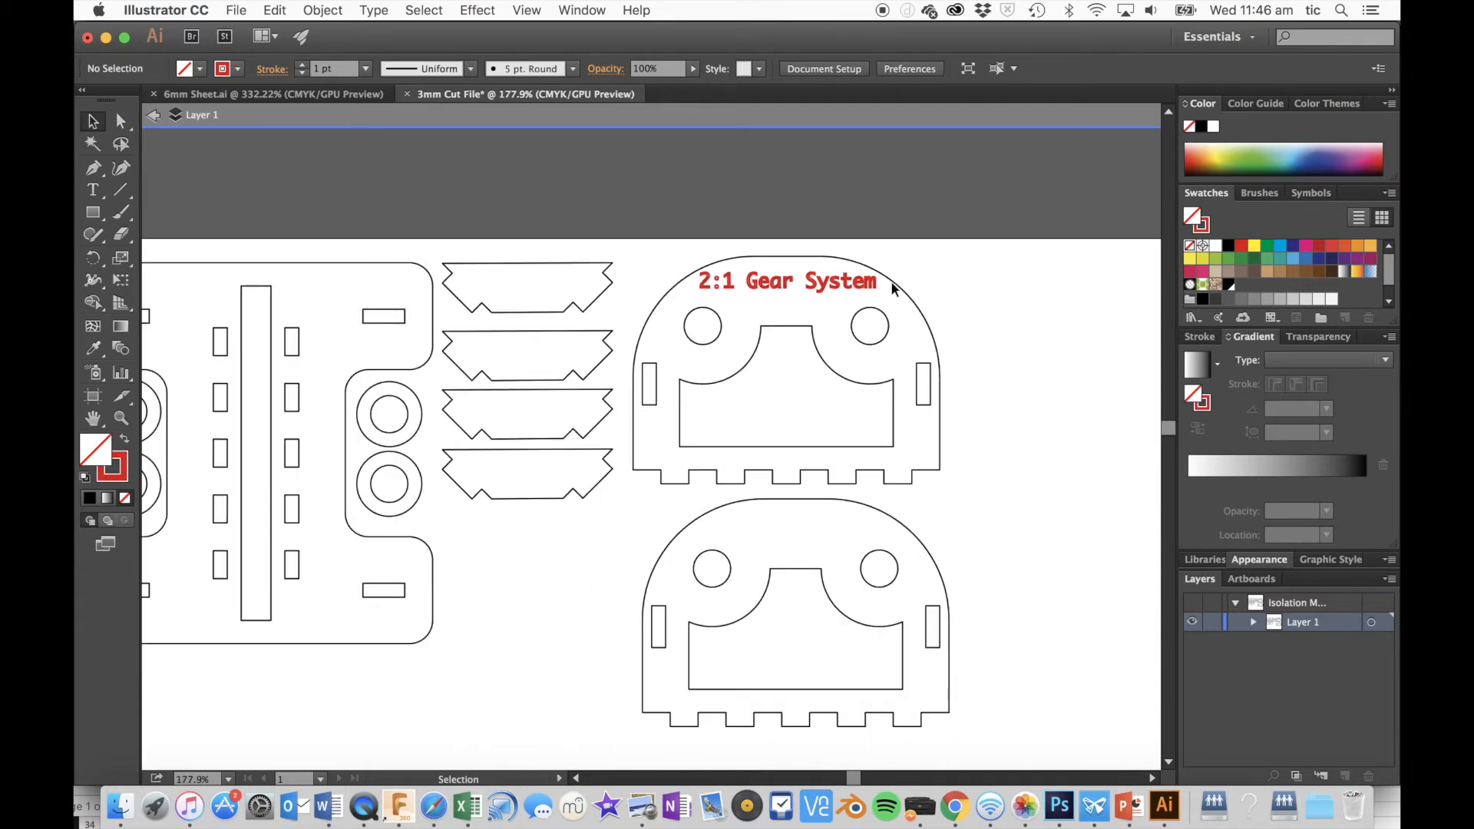
click(831, 284)
right_click(831, 284)
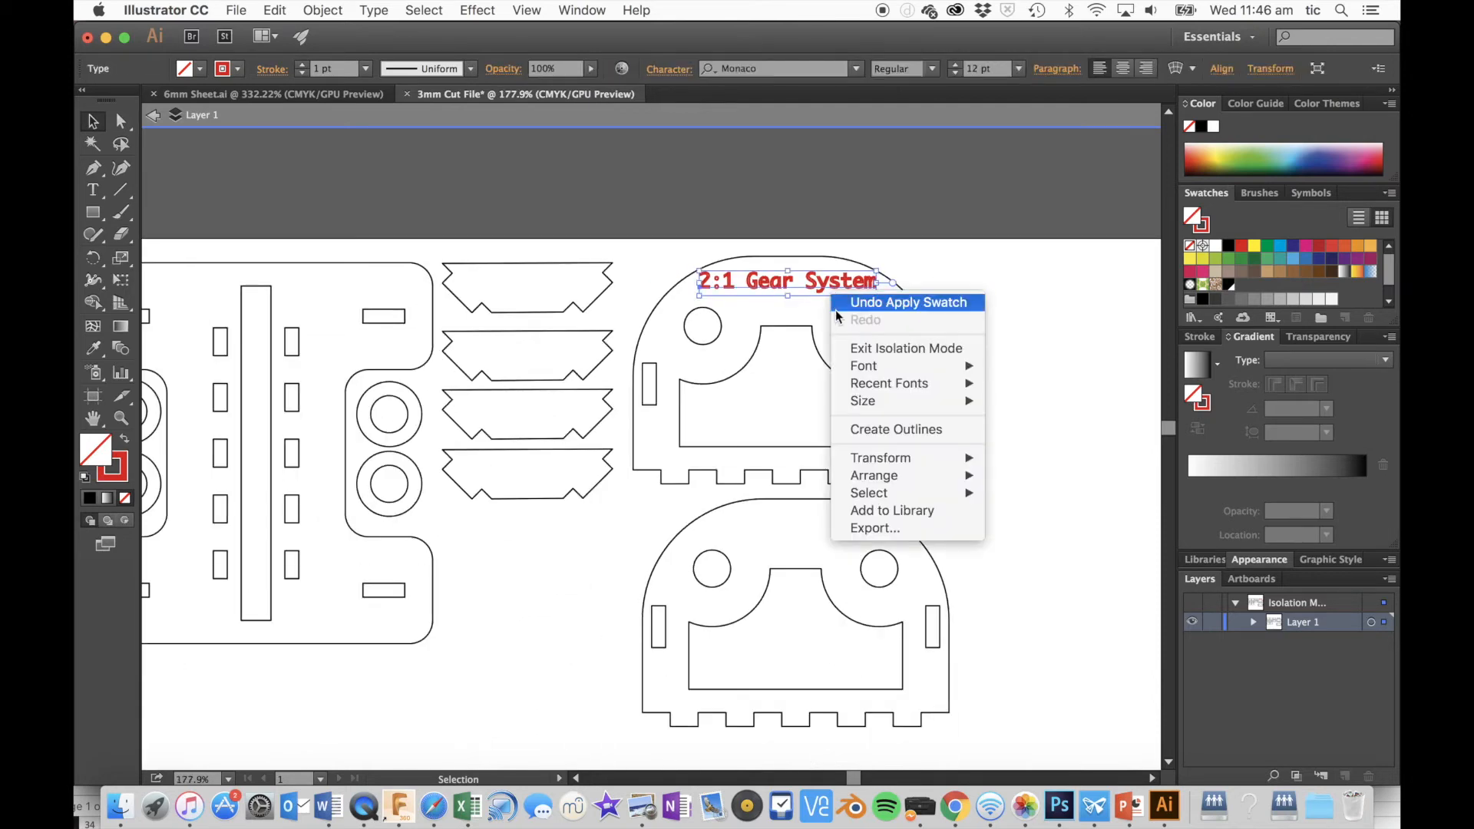
click(883, 428)
click(1006, 352)
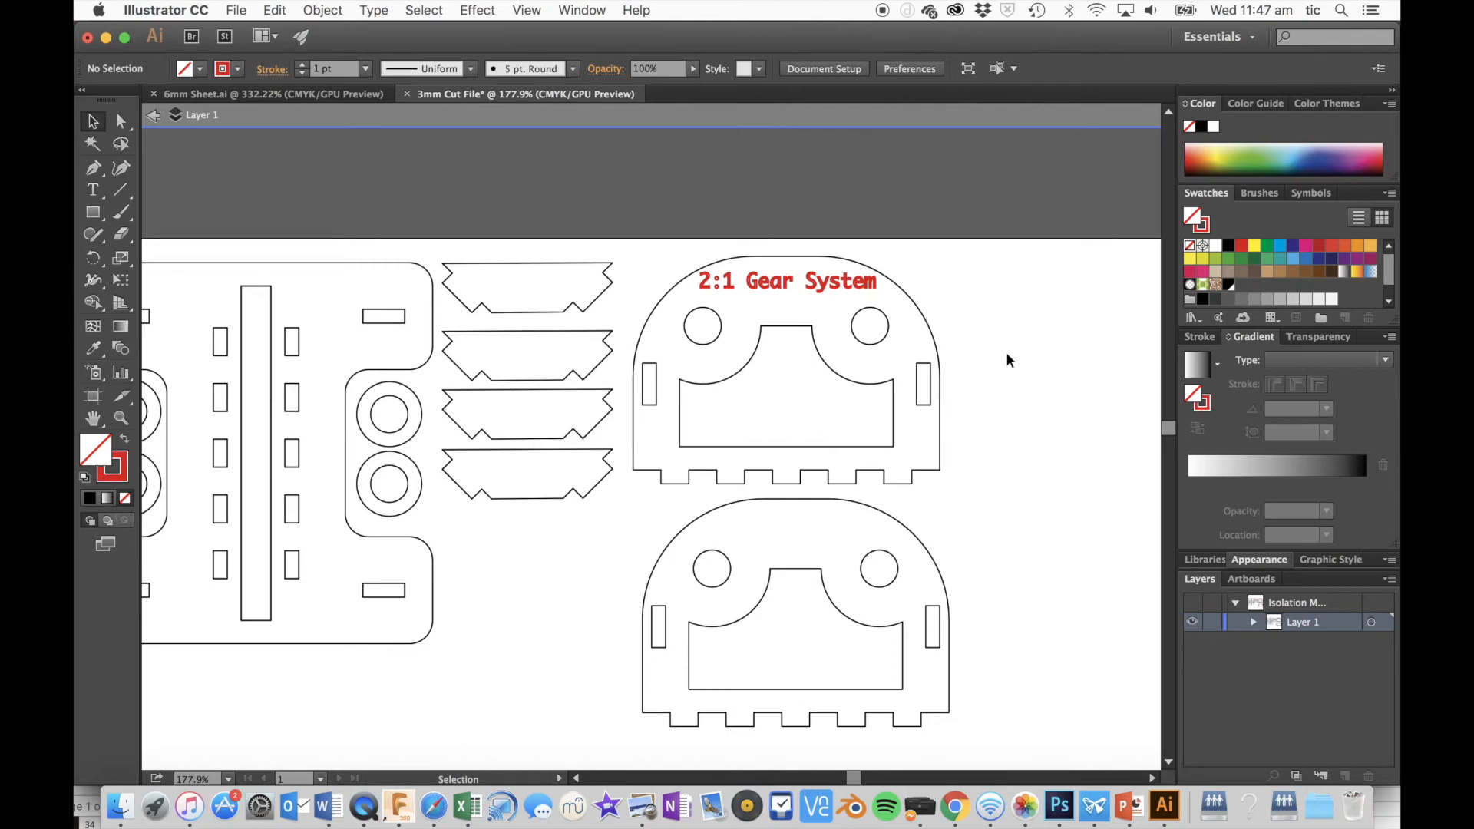
Draw a trial red-outlined square about 6.28 mm wide on the base plate near its corner slot, and delete it
click(91, 212)
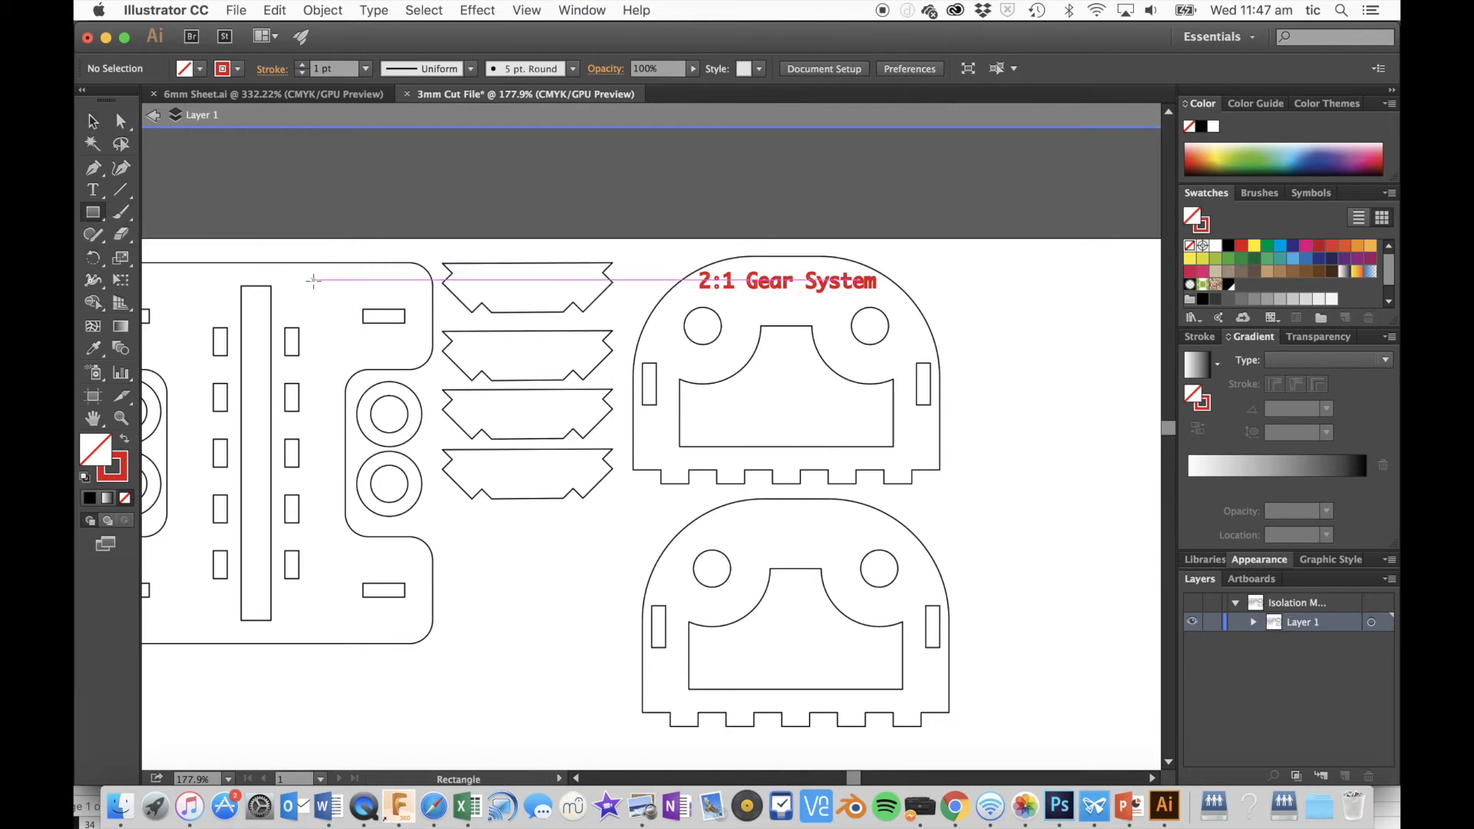
drag(310, 278, 343, 310)
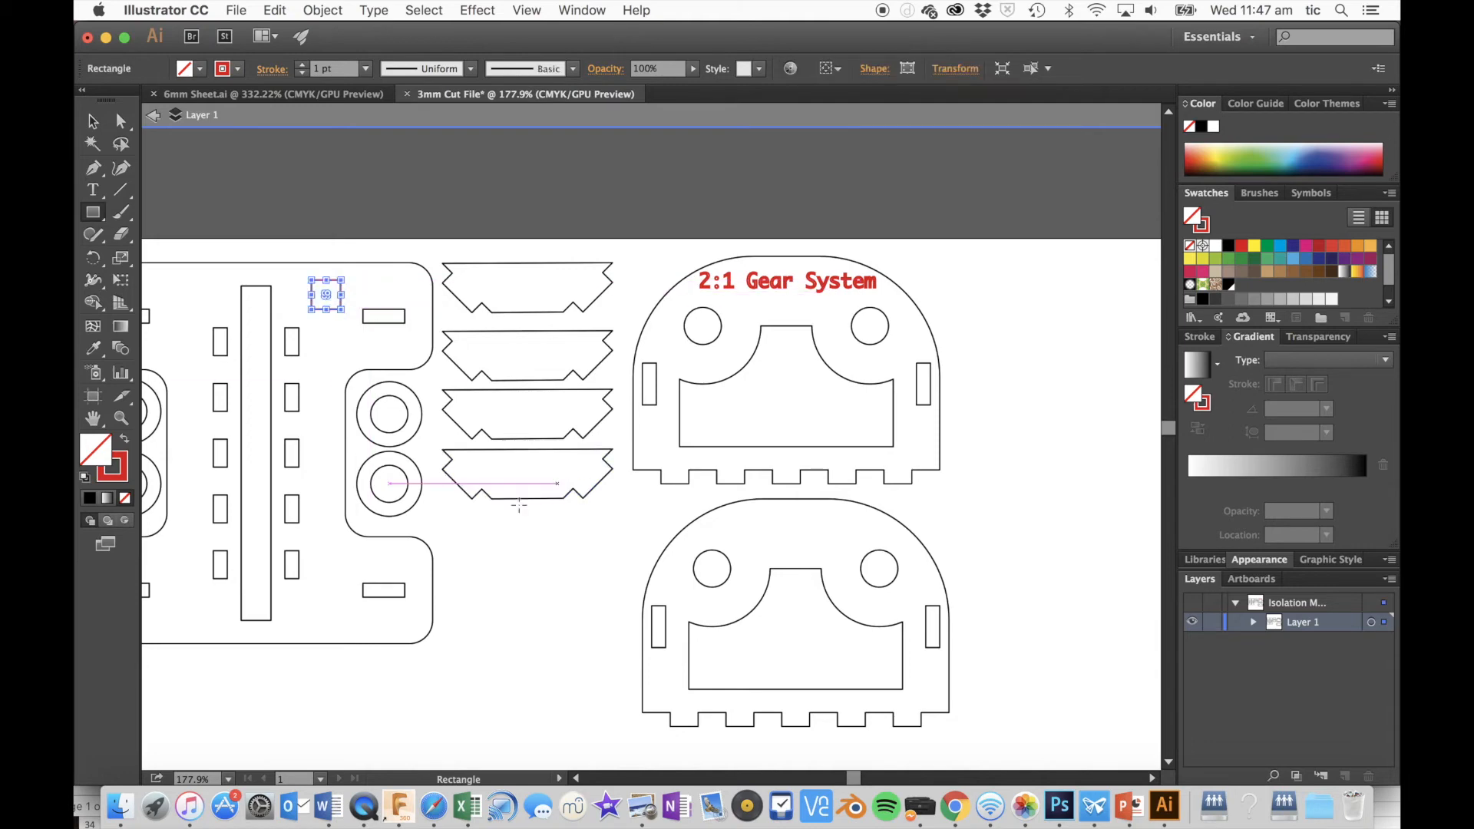
click(92, 120)
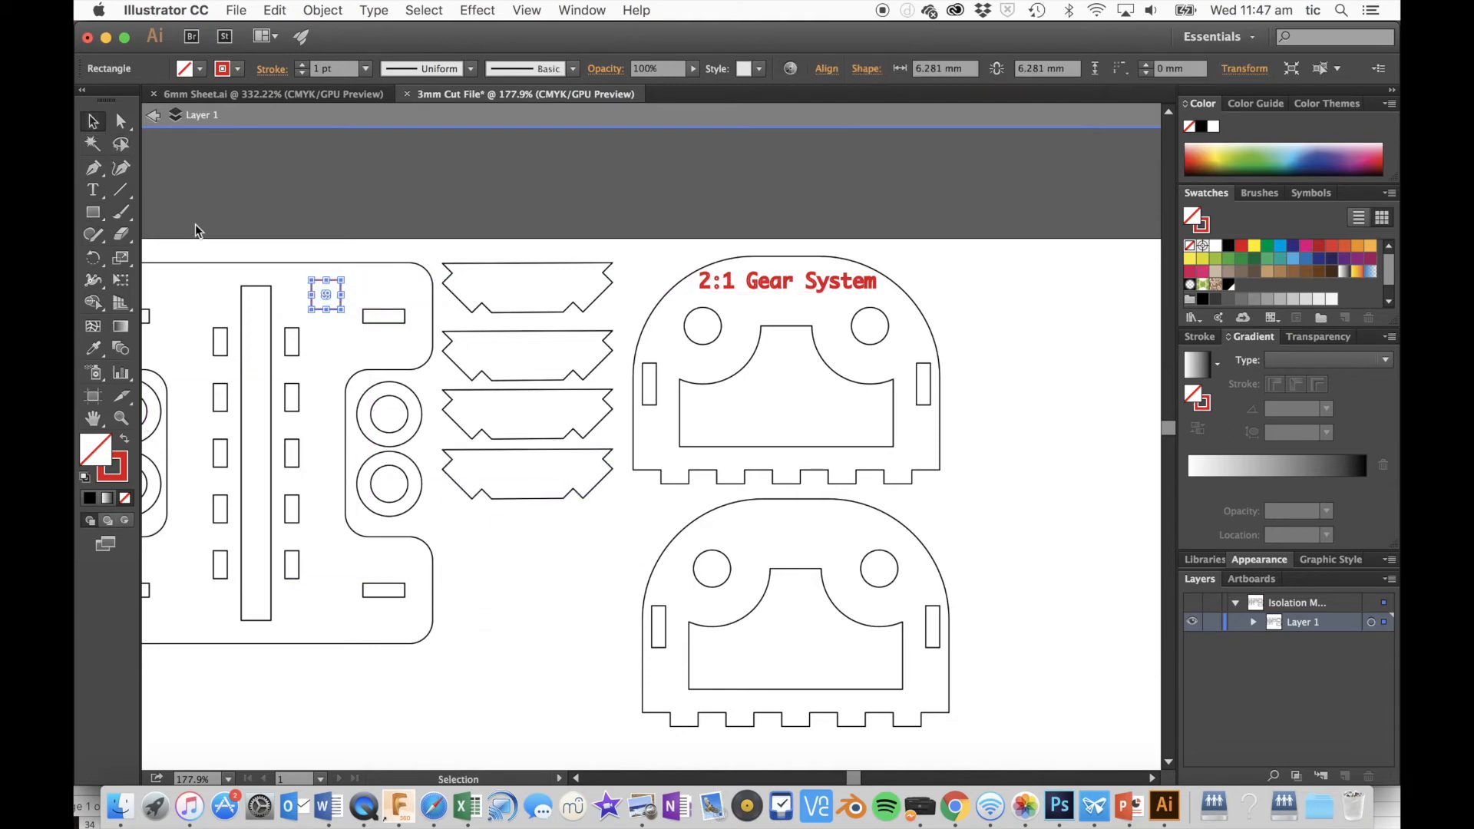
click(334, 224)
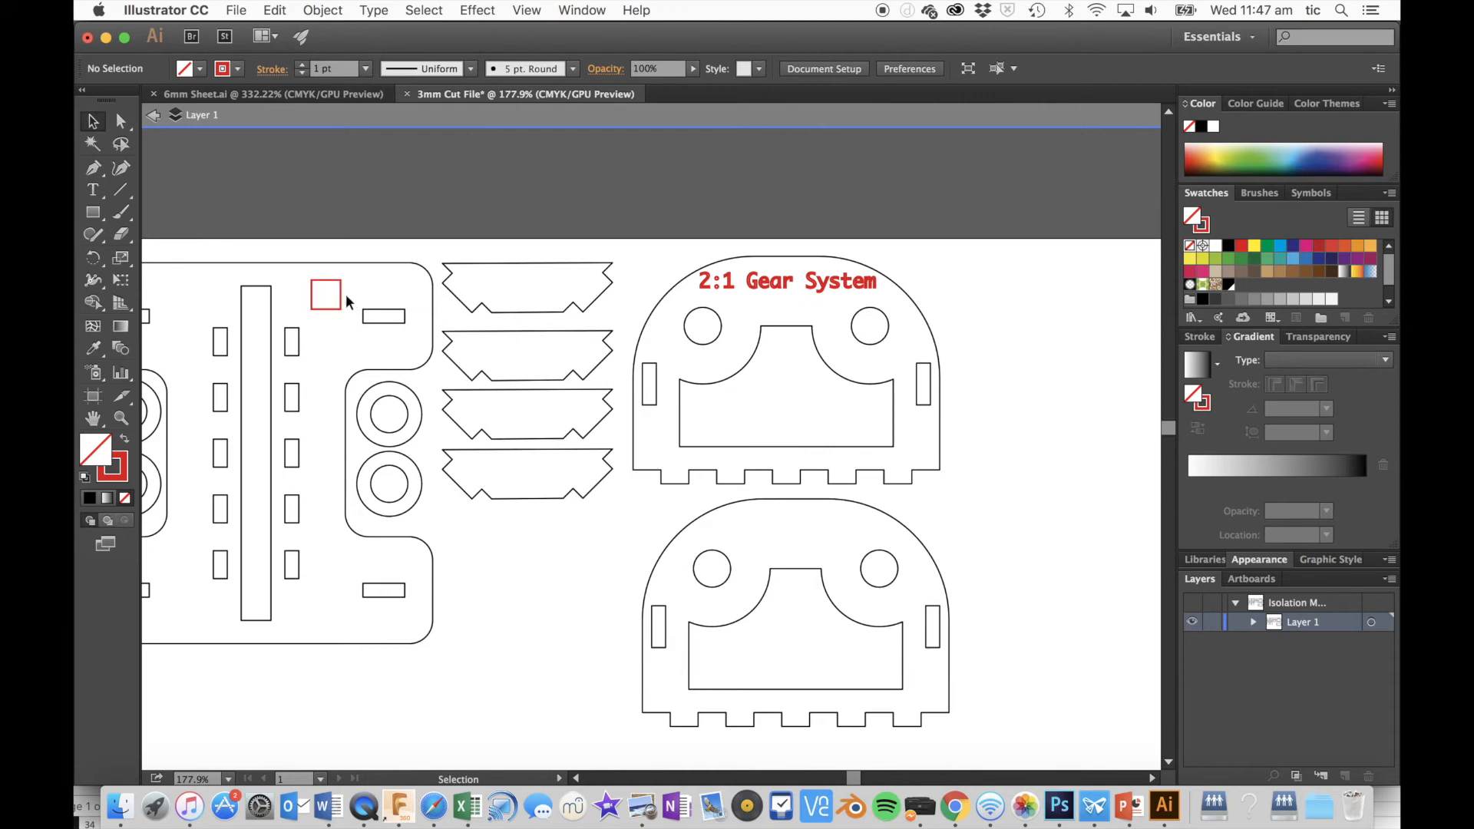
scroll(561, 689, down, 2)
scroll(561, 688, left, 2)
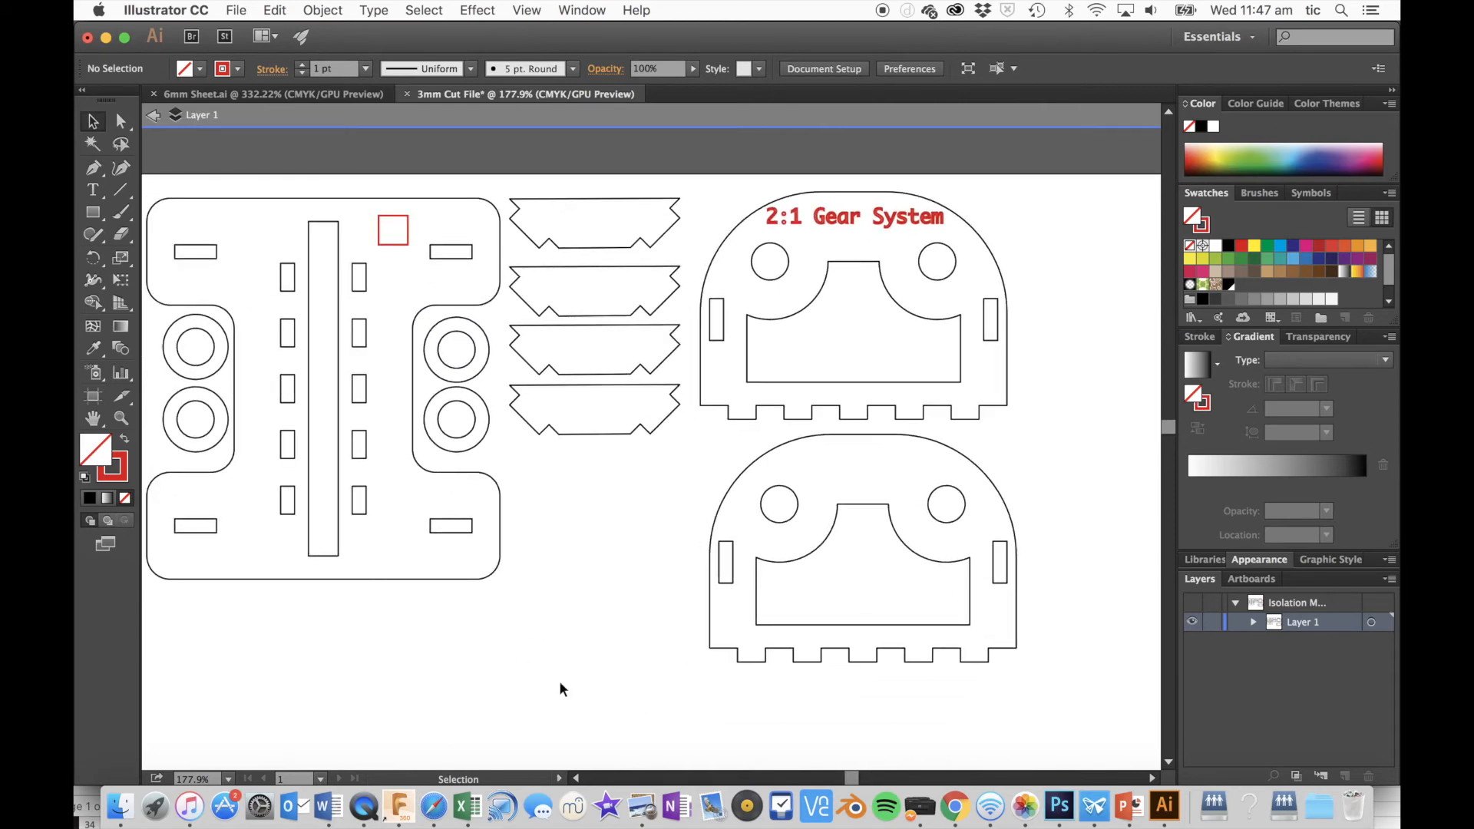
scroll(562, 689, up, 1)
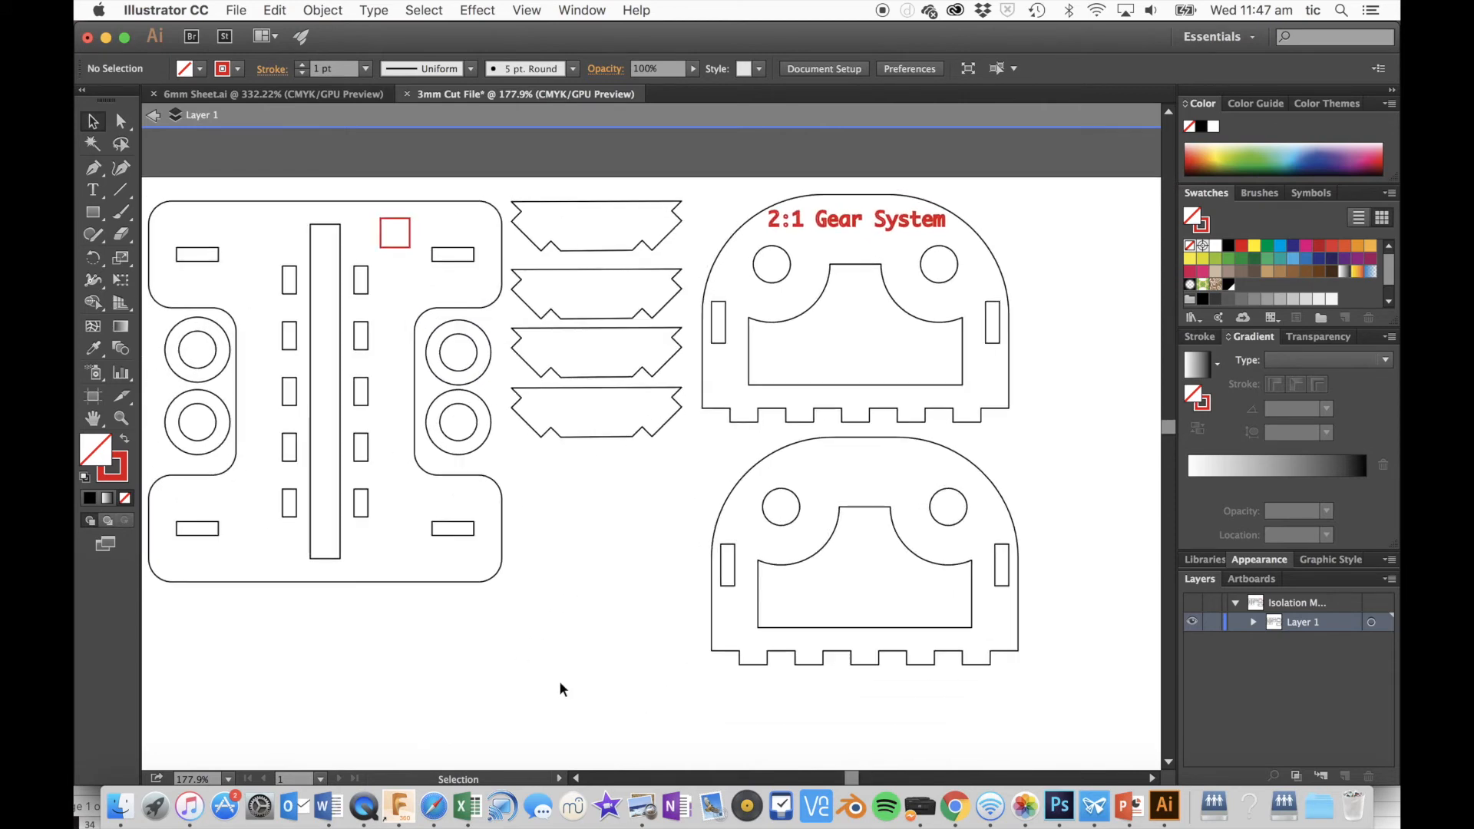
click(397, 247)
key(Delete)
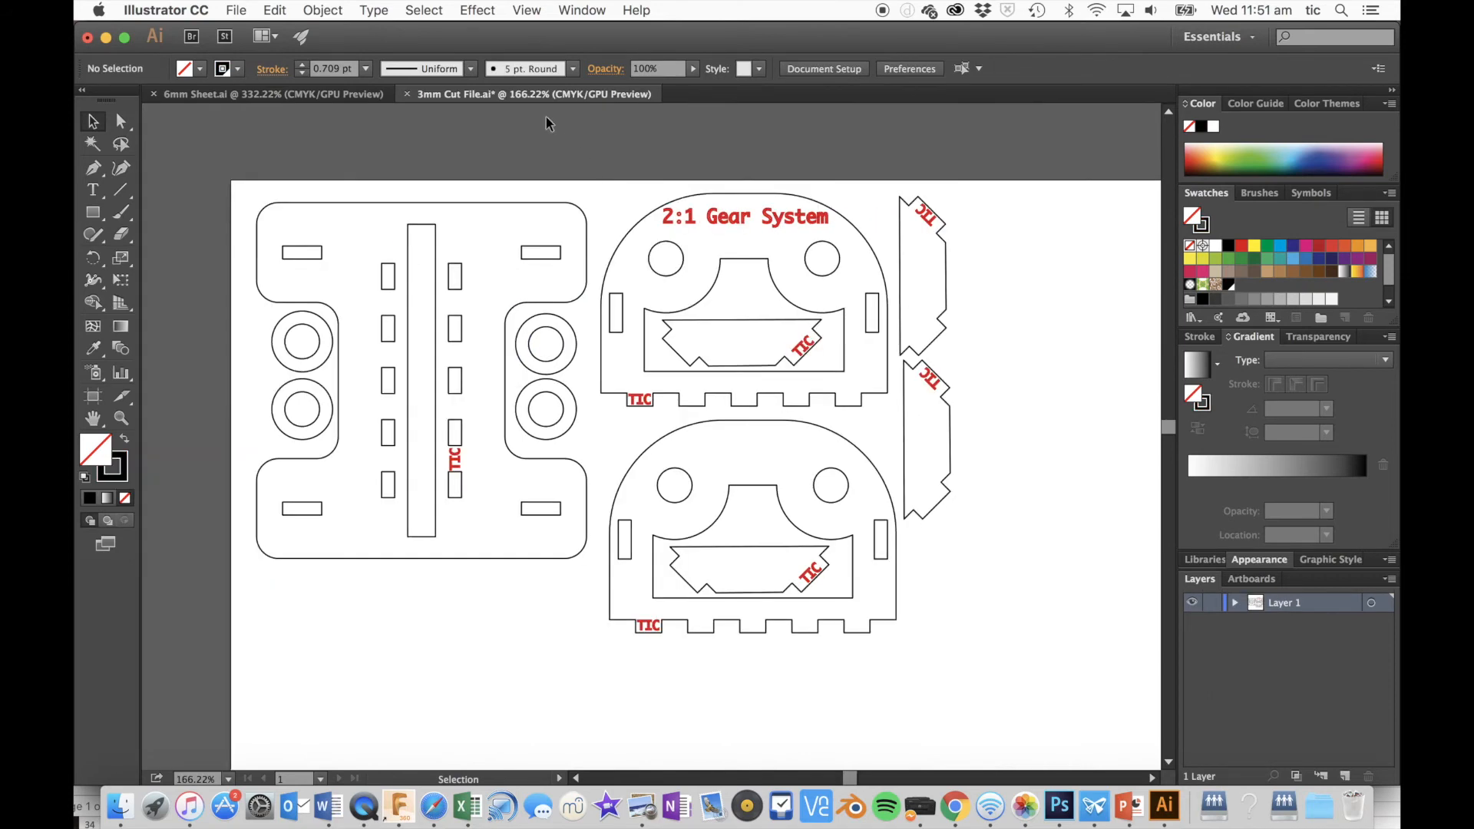
Select everything in the 3mm Cut File and convert all its text, including the TIC labels, to outlines
click(424, 10)
click(421, 35)
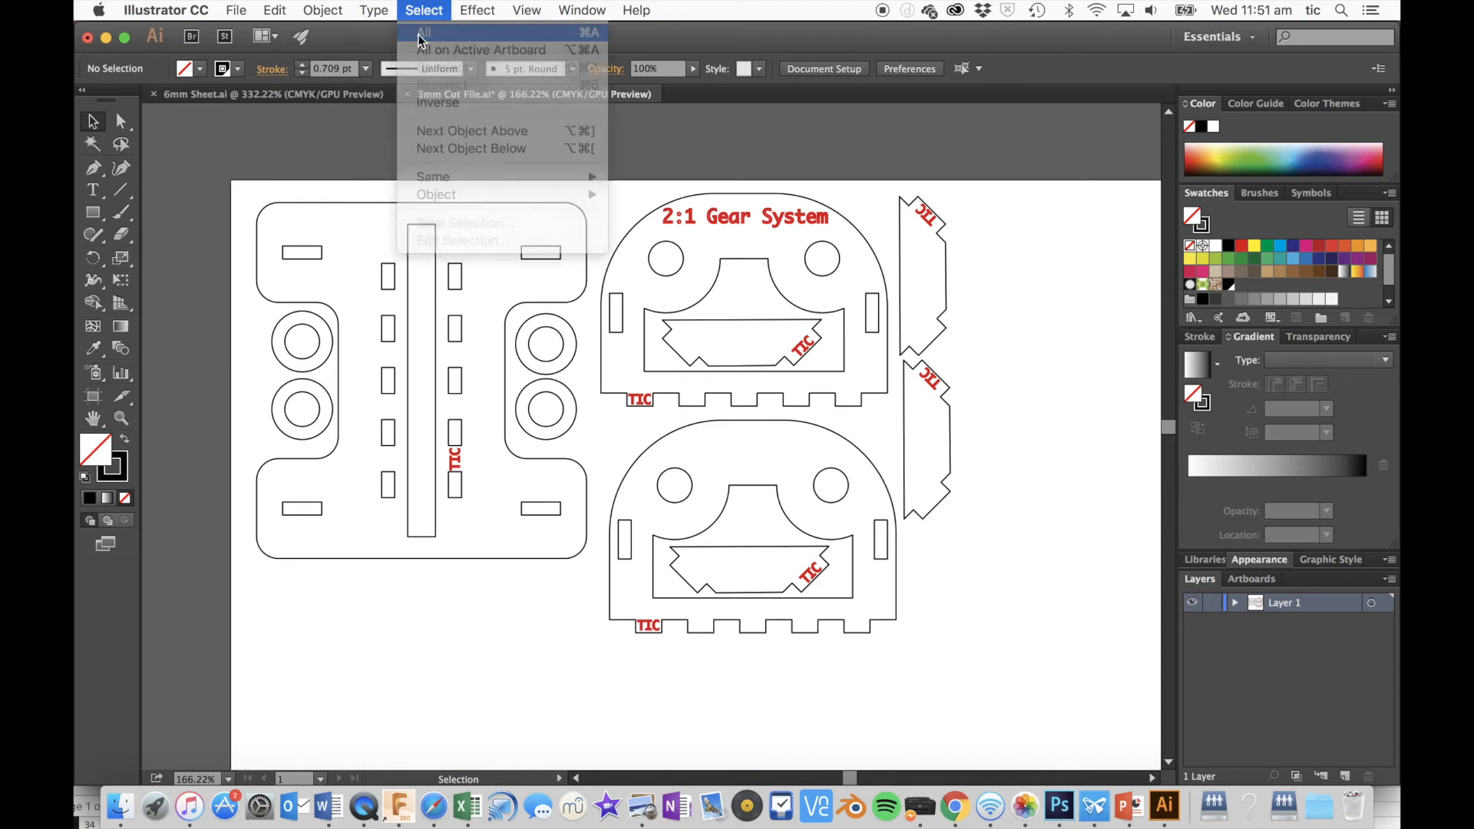
click(373, 10)
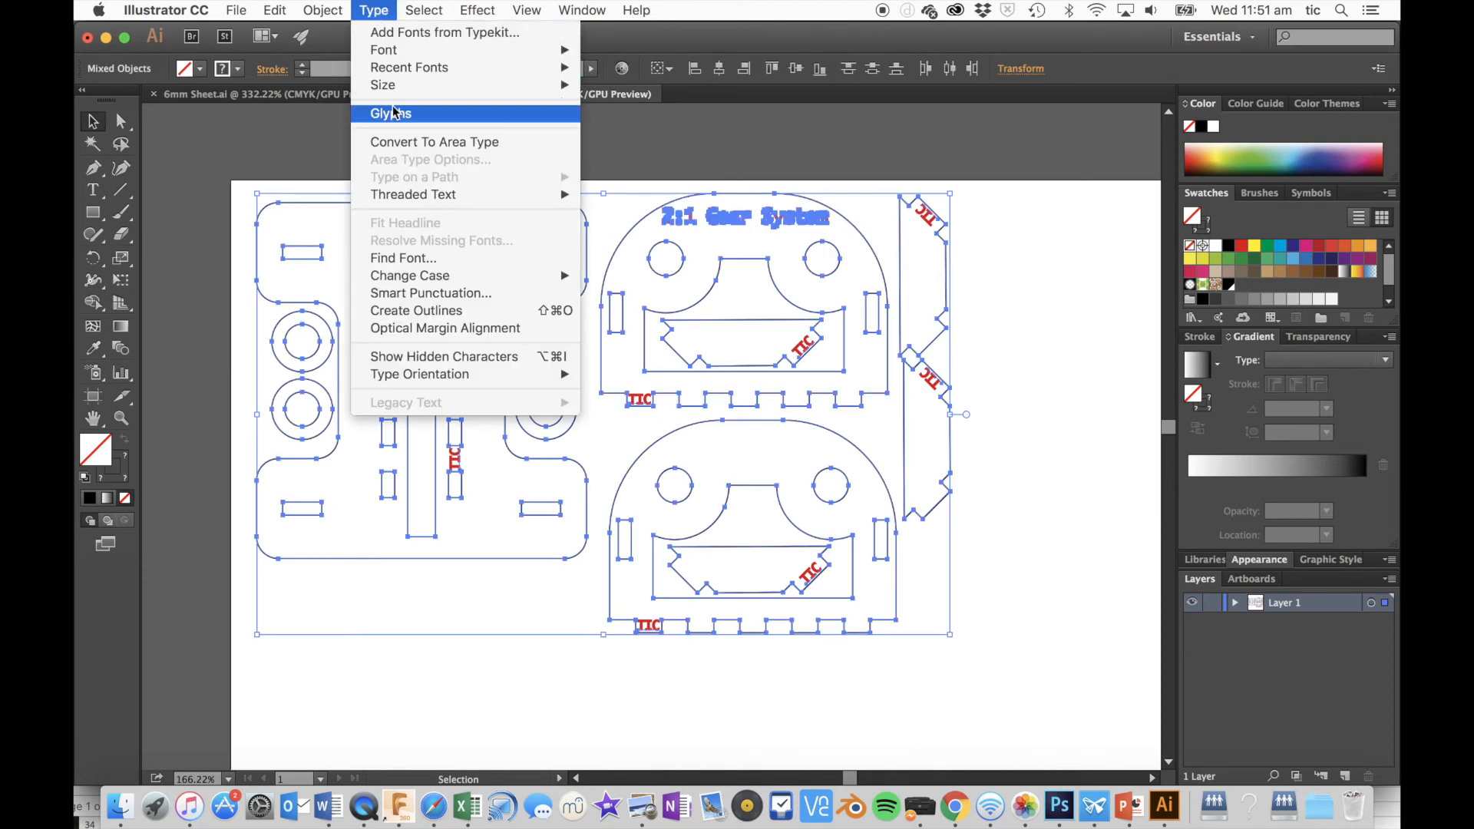
click(400, 312)
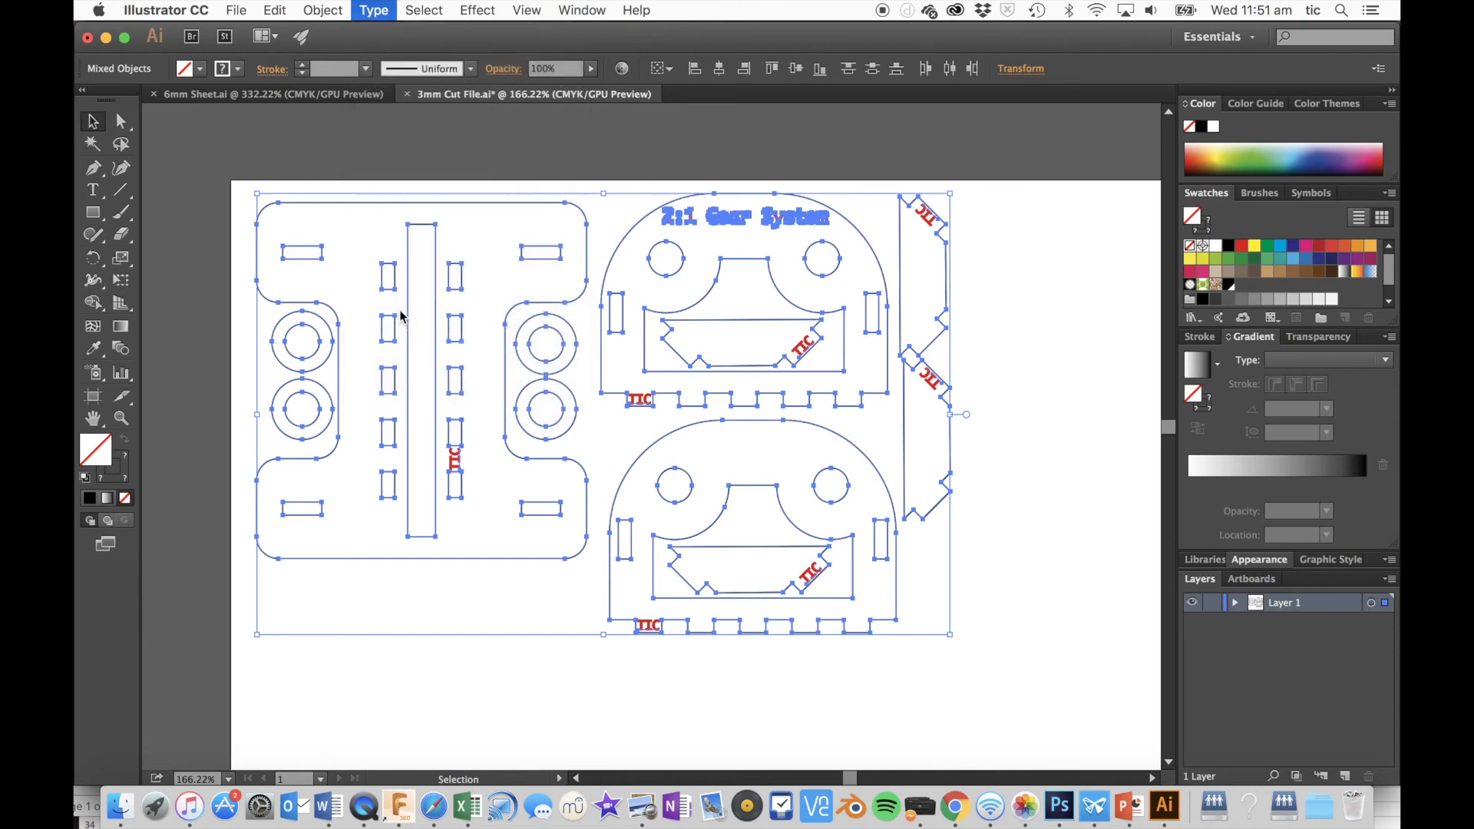
click(513, 683)
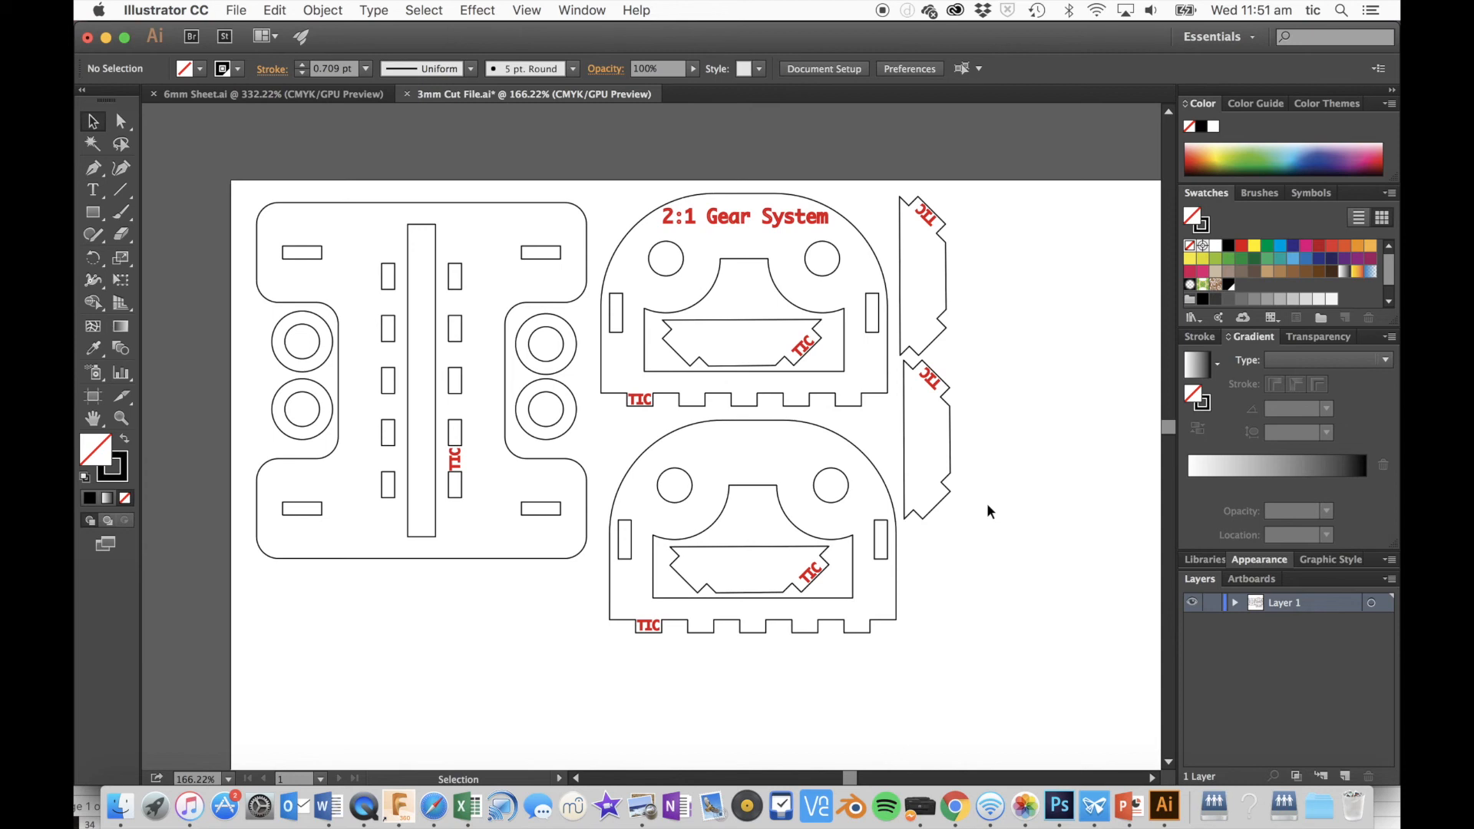
Nudge both uprights and all four braces, with their labels, together towards the base plate, leaving only a narrow gap
drag(595, 151, 1010, 677)
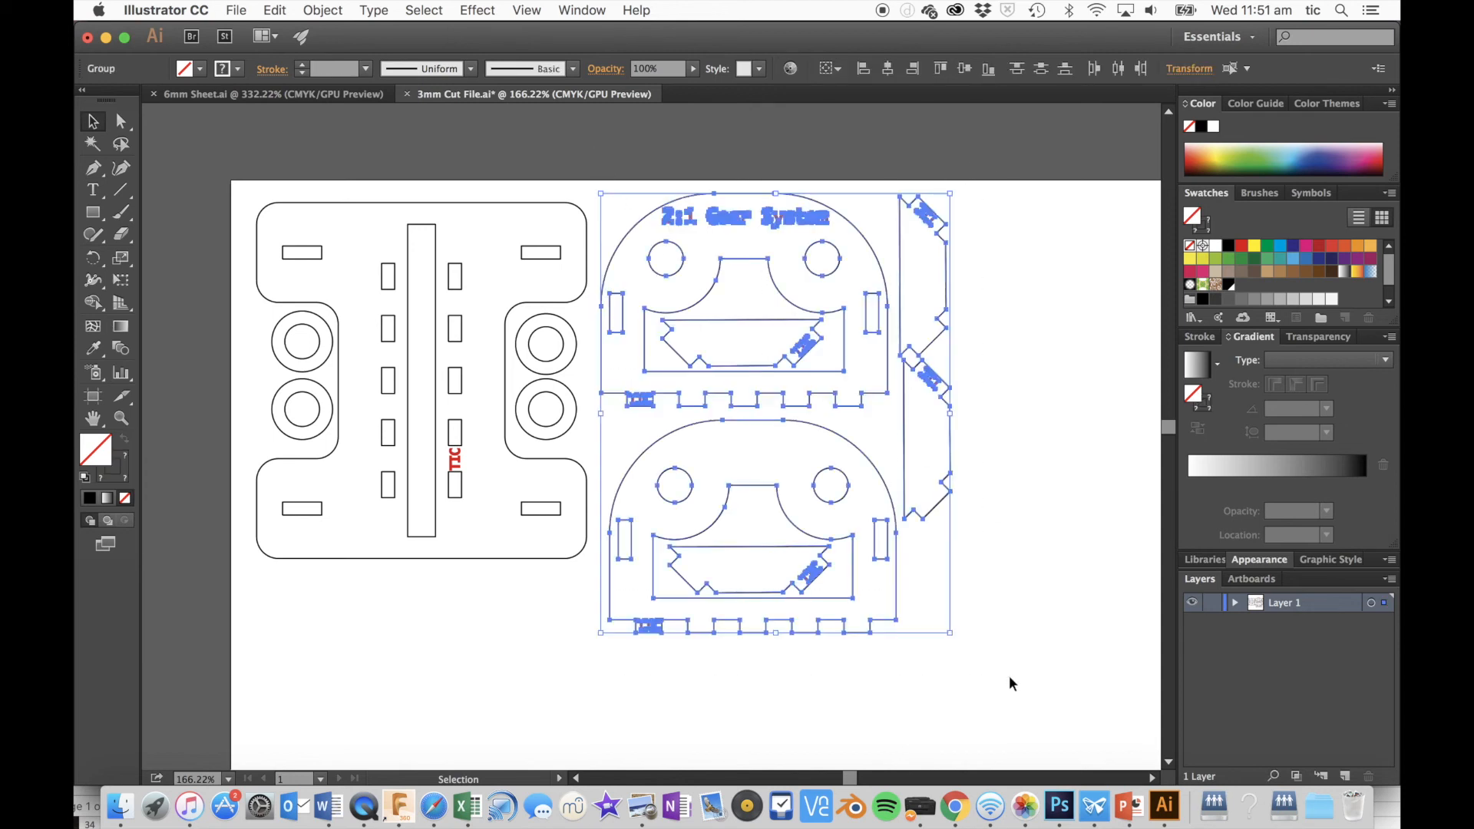
key(Left)
key(Left)
key(Left)
key(Left)
key(Left)
key(Left)
key(Left)
key(Left)
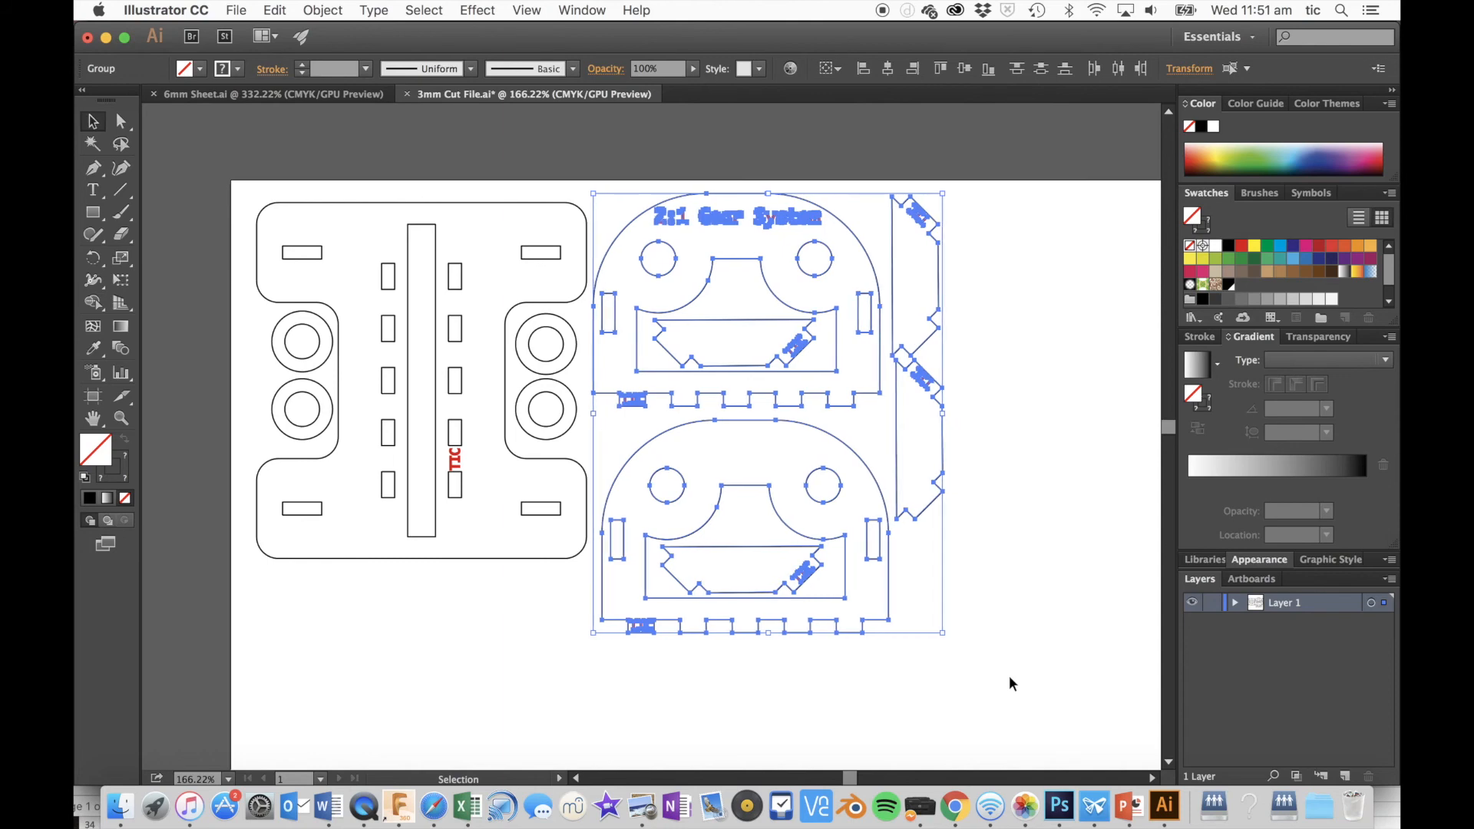
key(Left)
key(Left)
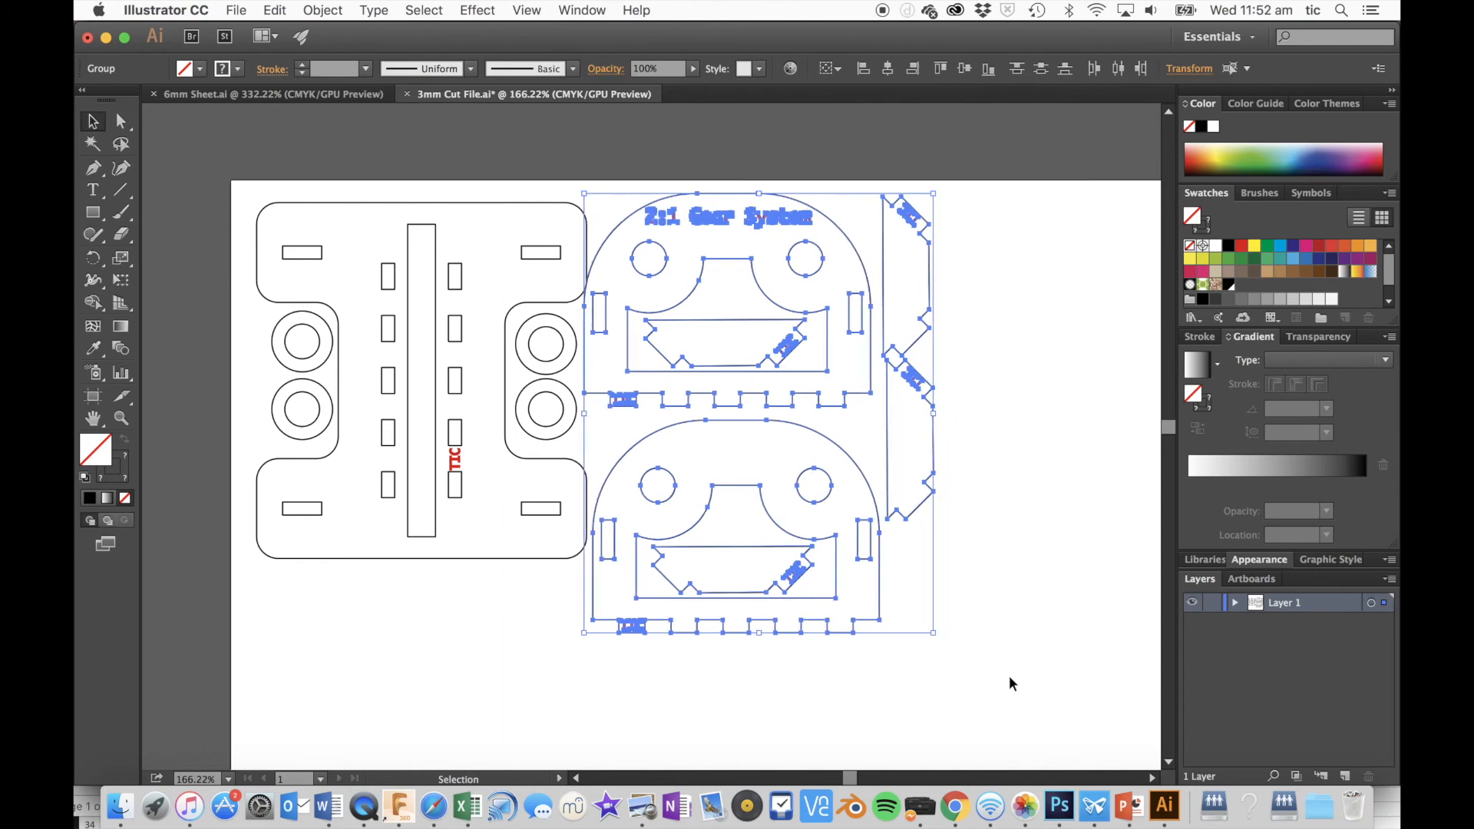
key(Right)
key(Right)
key(Right)
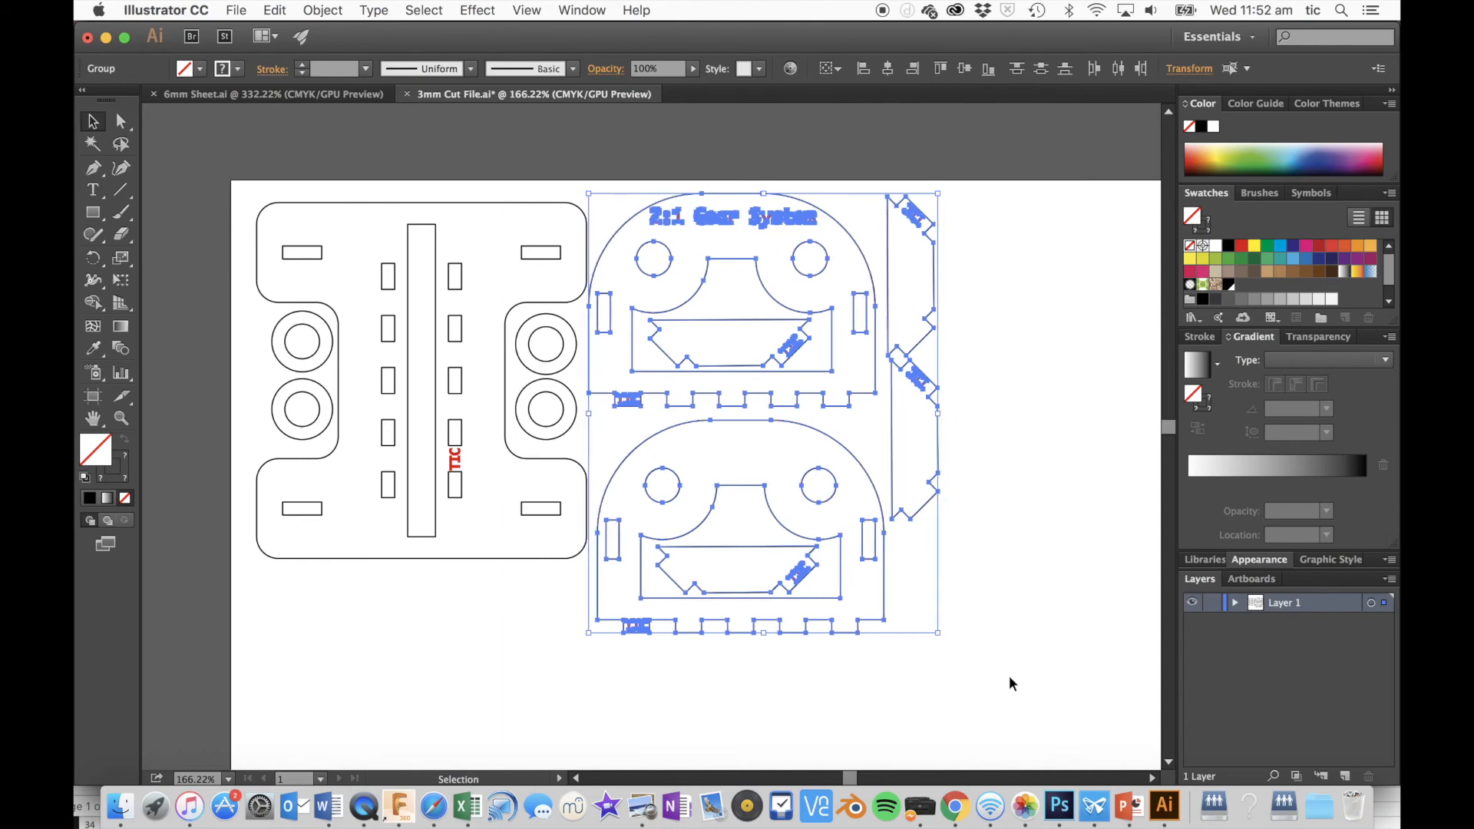
click(513, 729)
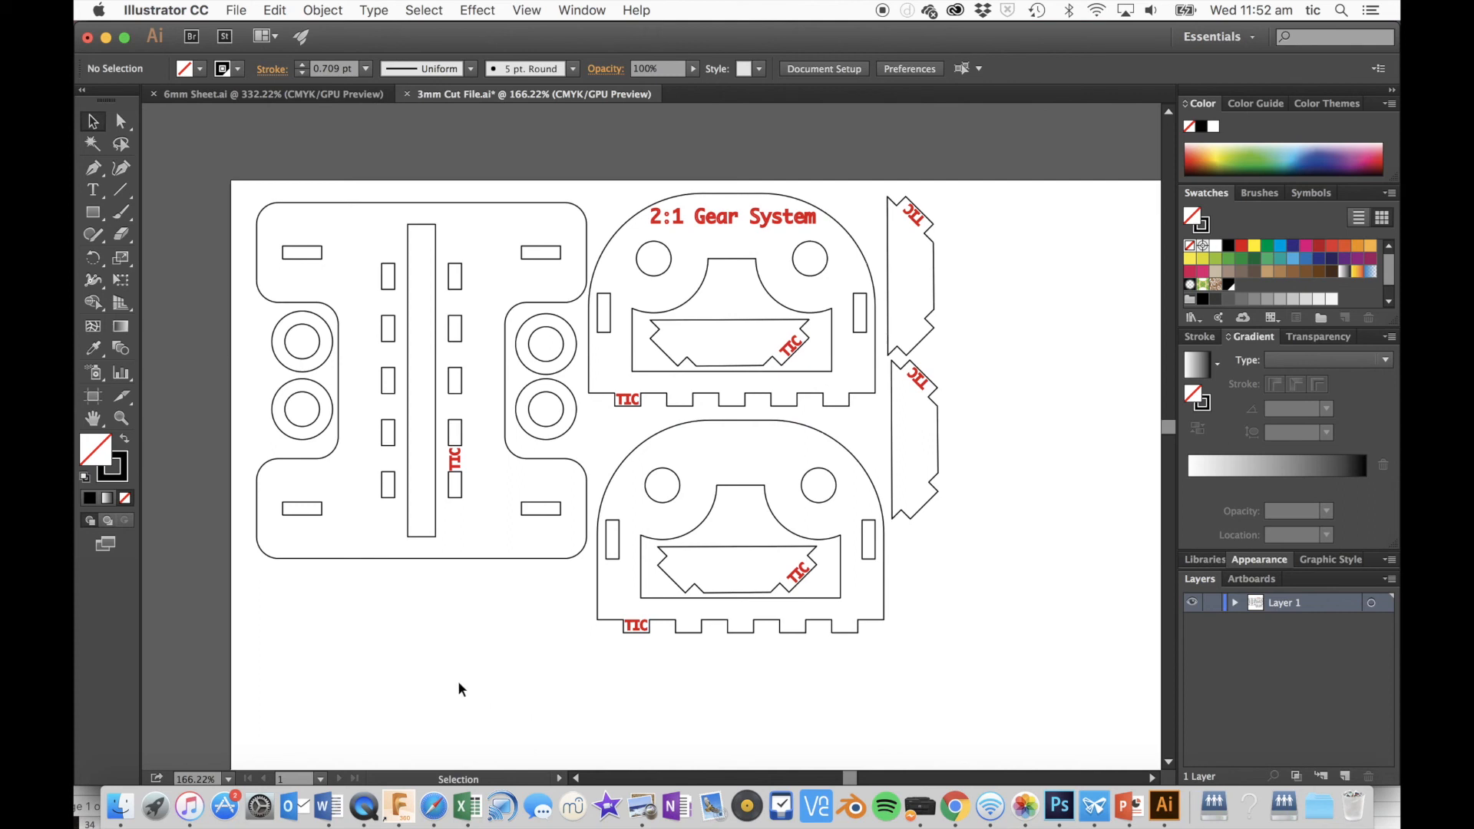
Save the 3mm Cut File with its tightened part layout
click(236, 10)
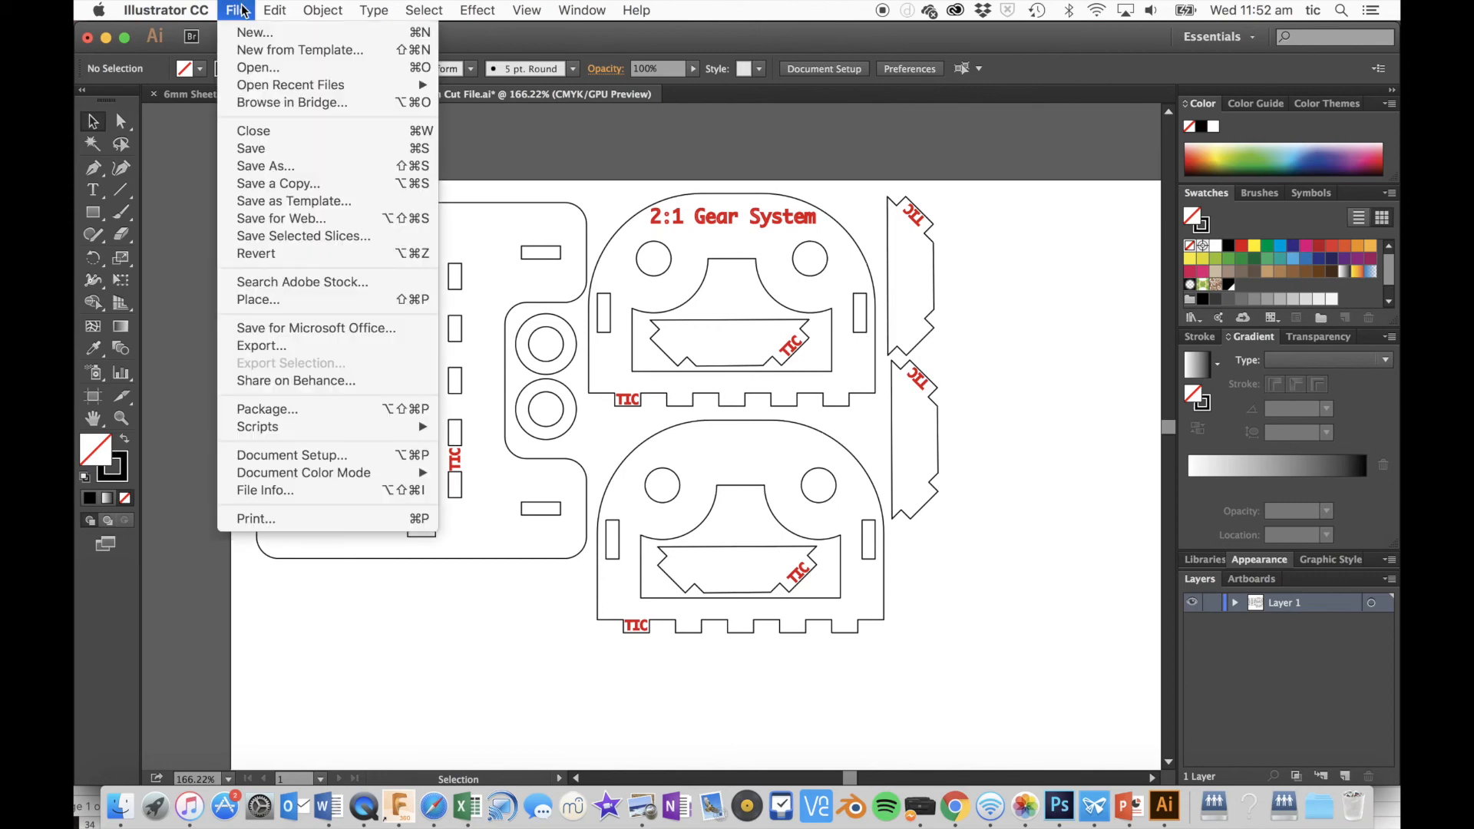
click(247, 148)
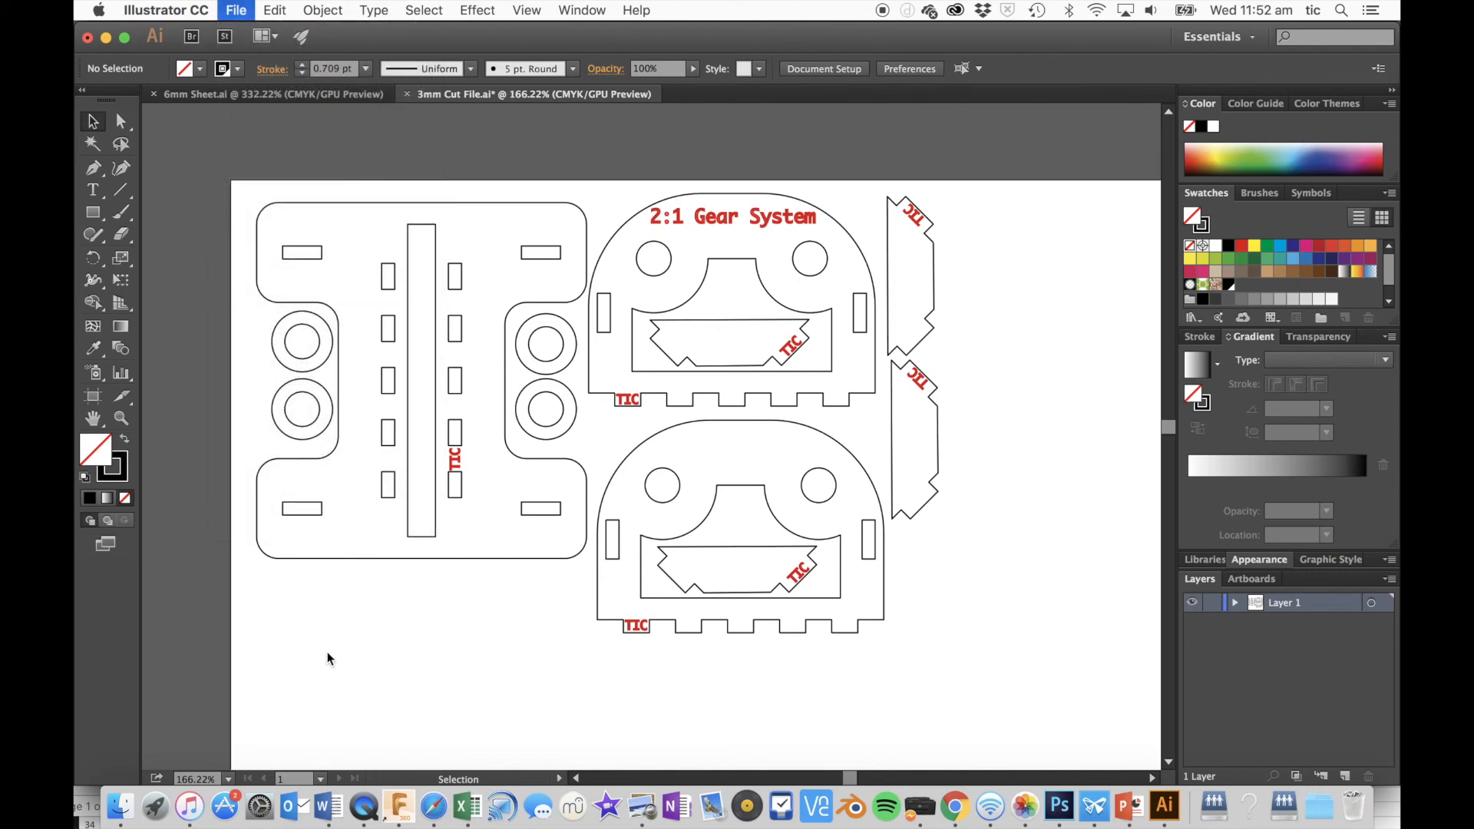